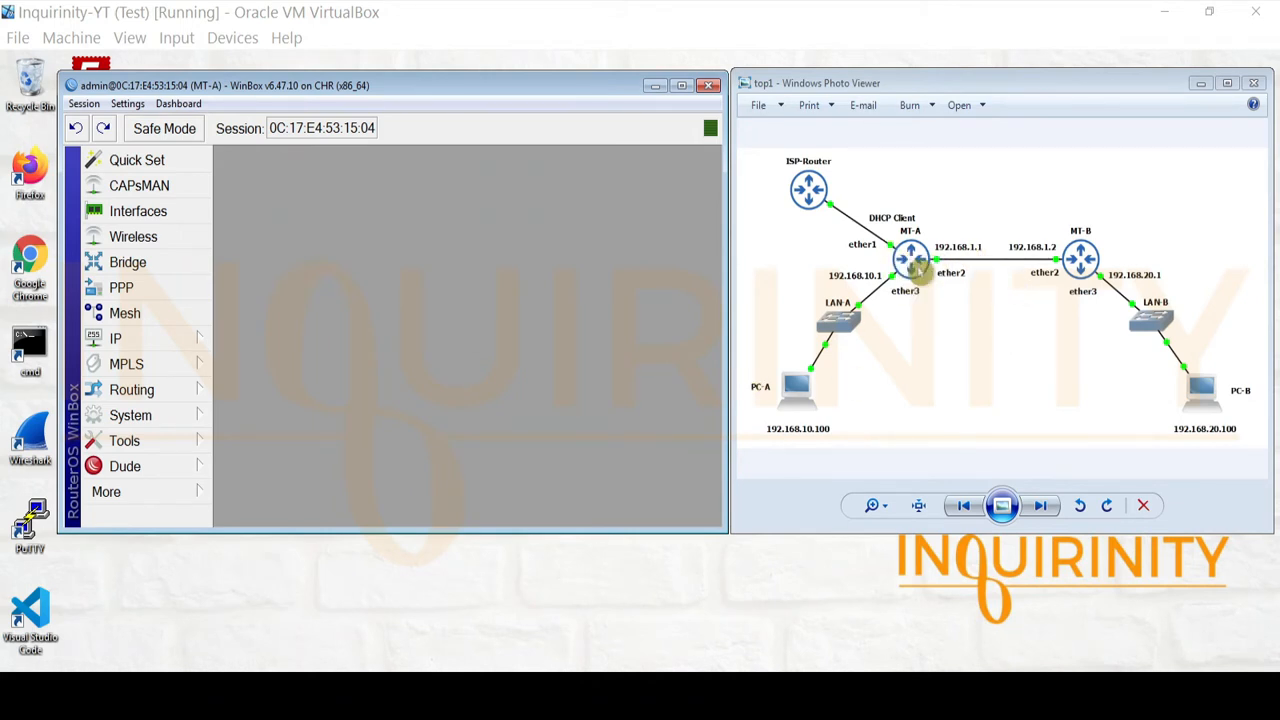
Open MT-A's IP address list and examine the addresses, networks and dynamic flag assigned to ether1, ether2 and ether3.
left_click(165, 347)
left_click(262, 117)
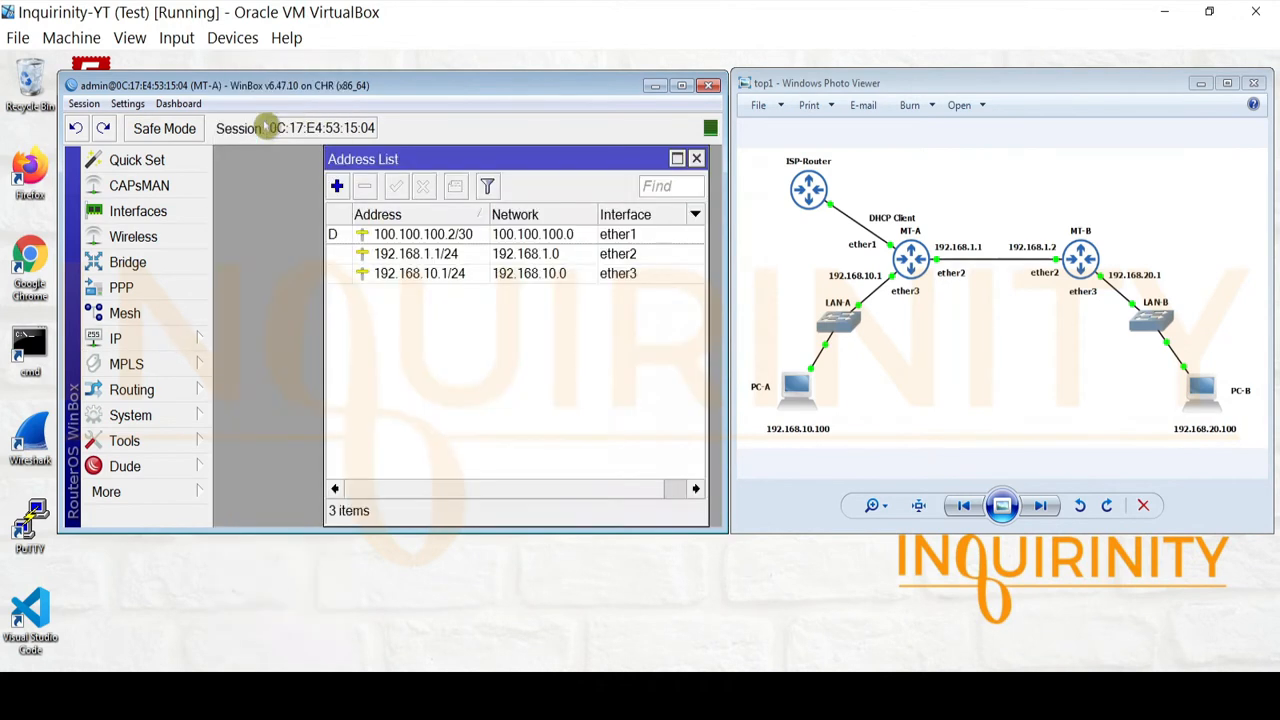
left_click_drag(536, 158, 478, 158)
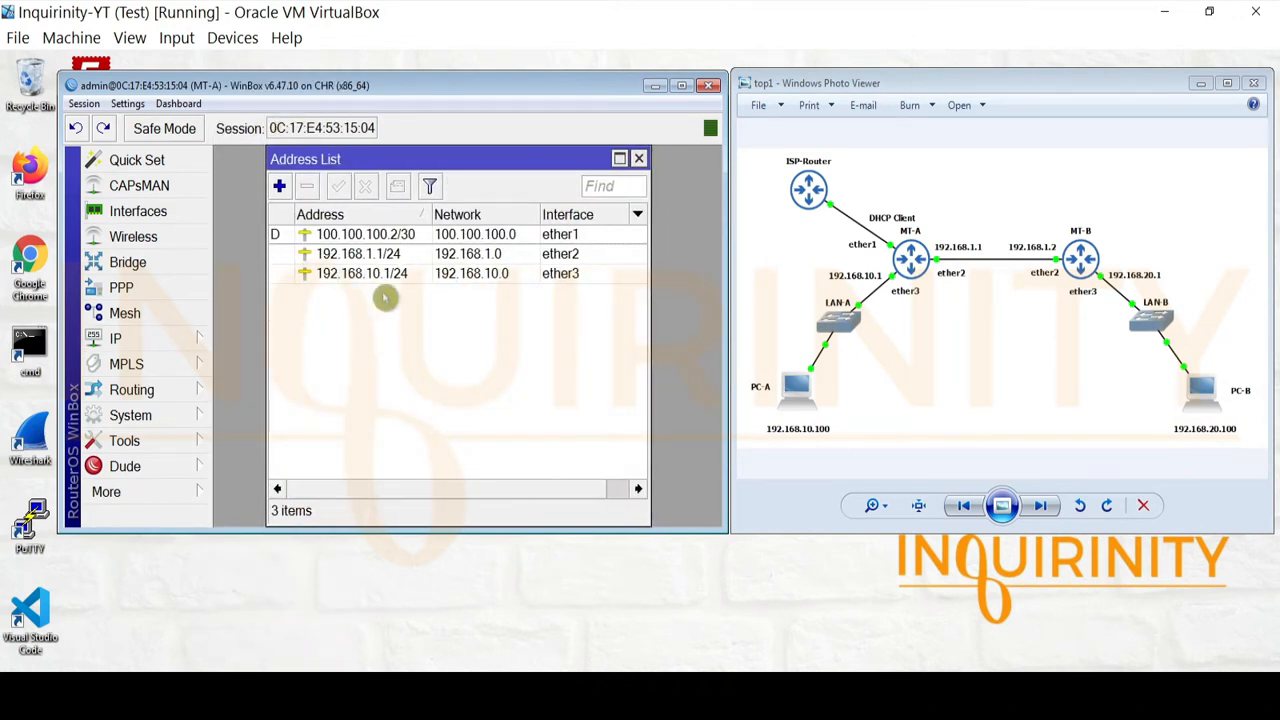
left_click(383, 256)
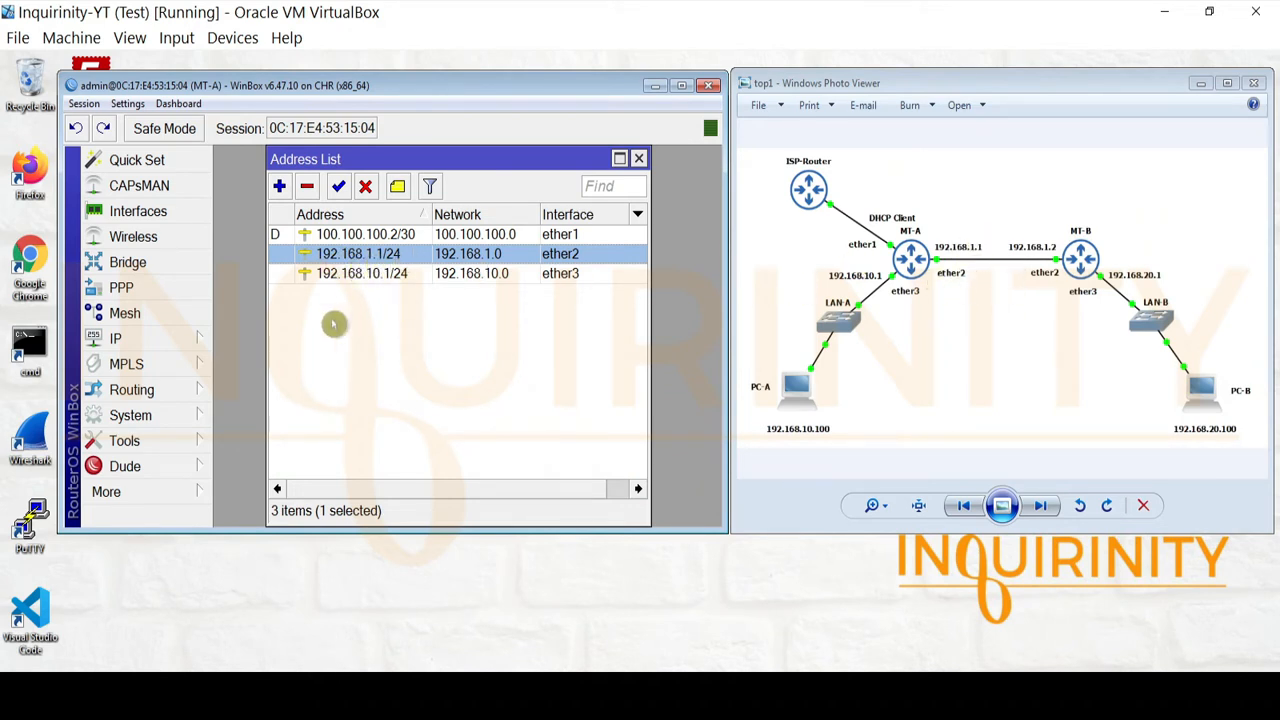
left_click(362, 275)
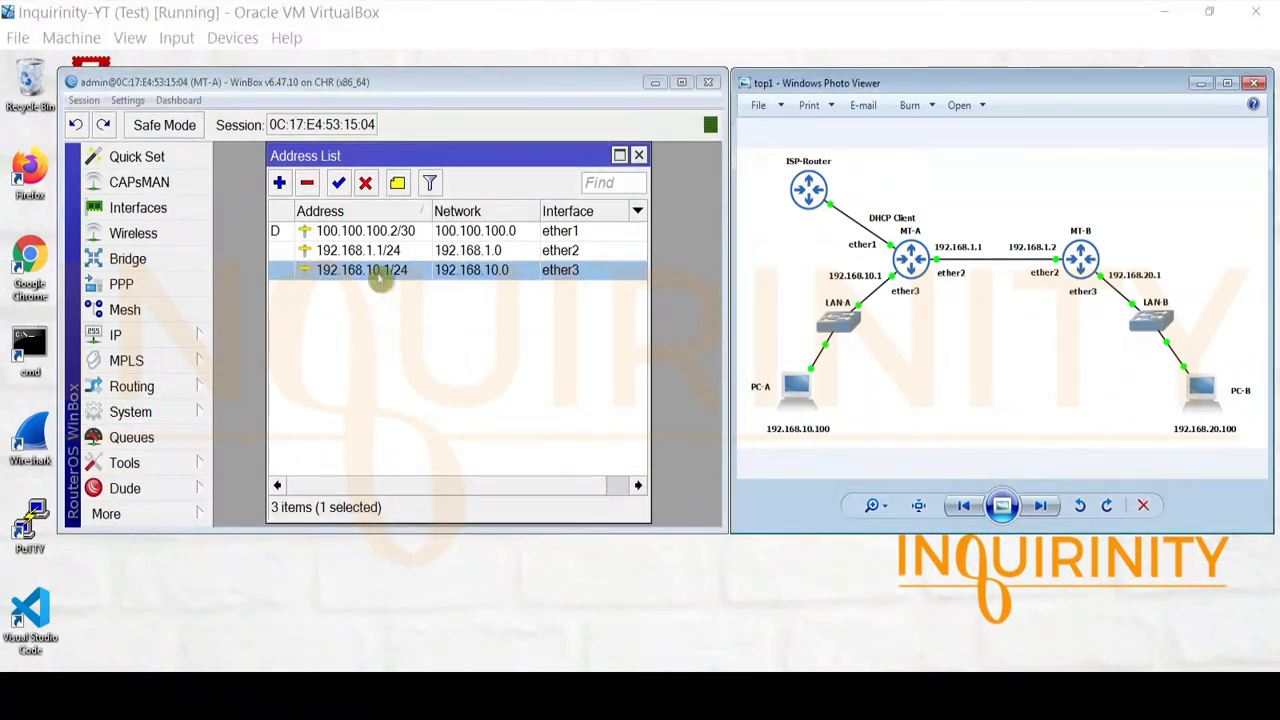
left_click(340, 234)
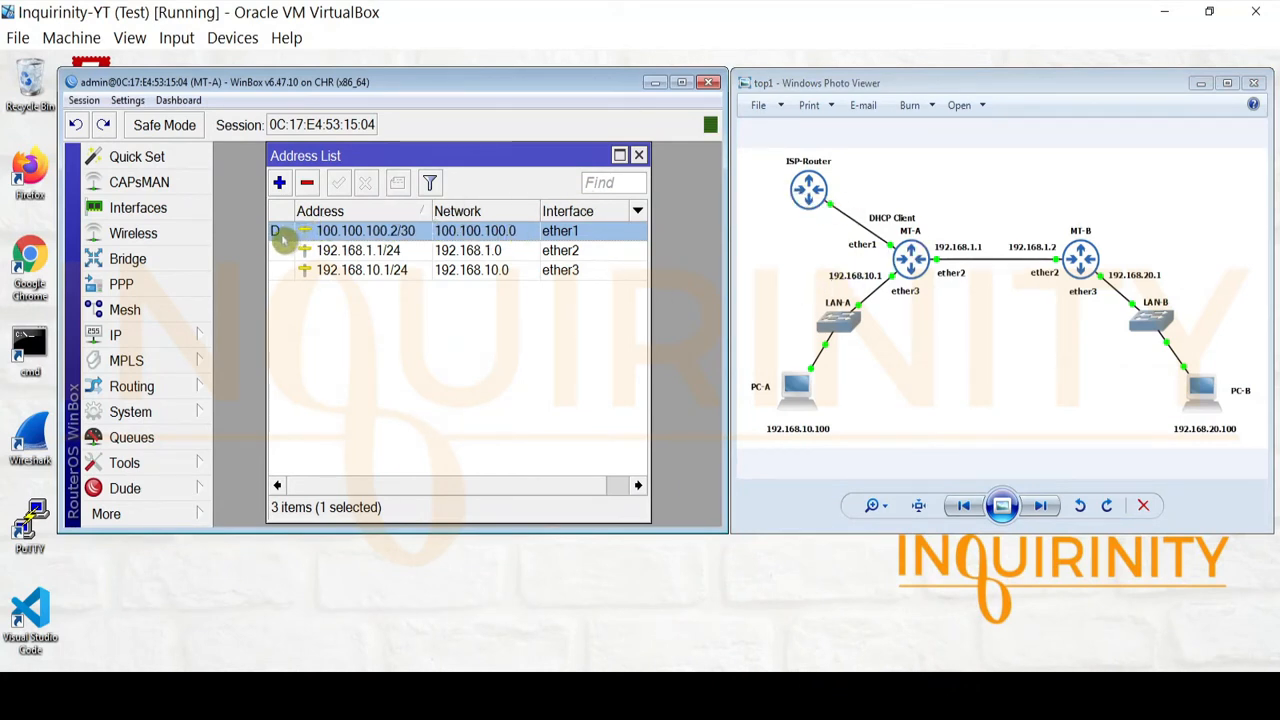
mouse_move(280, 236)
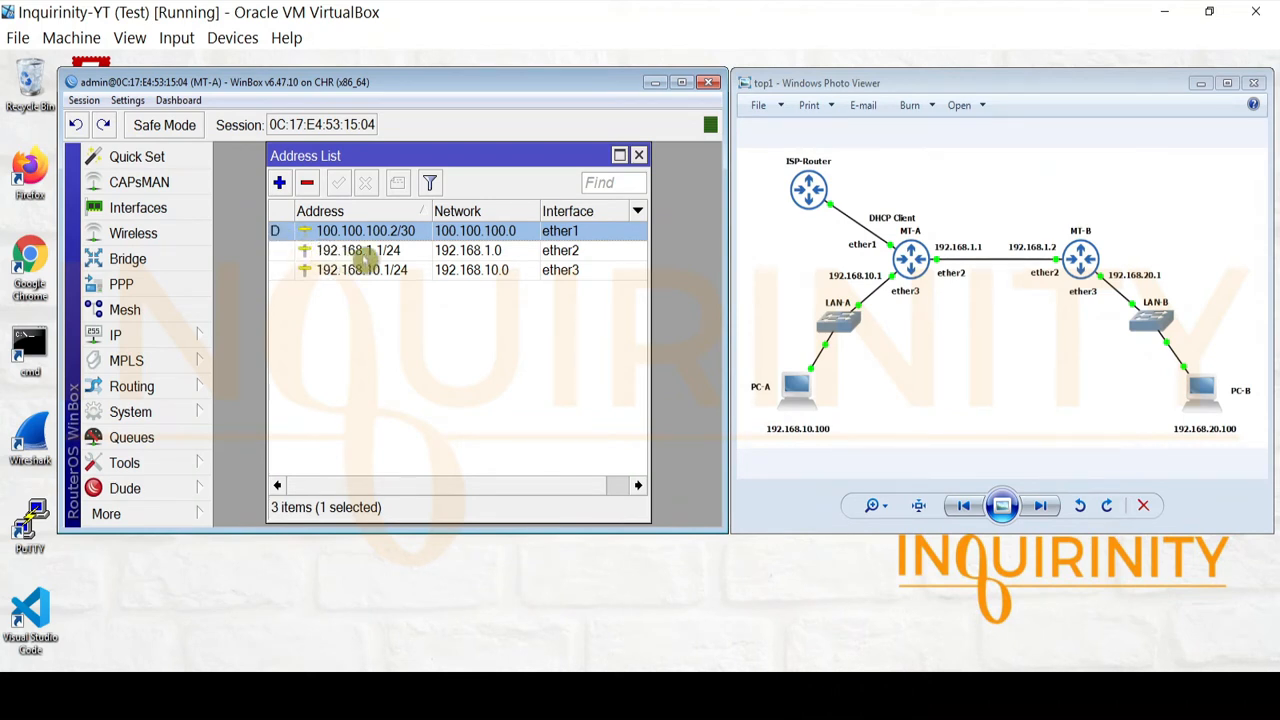
left_click(356, 251)
left_click(366, 270)
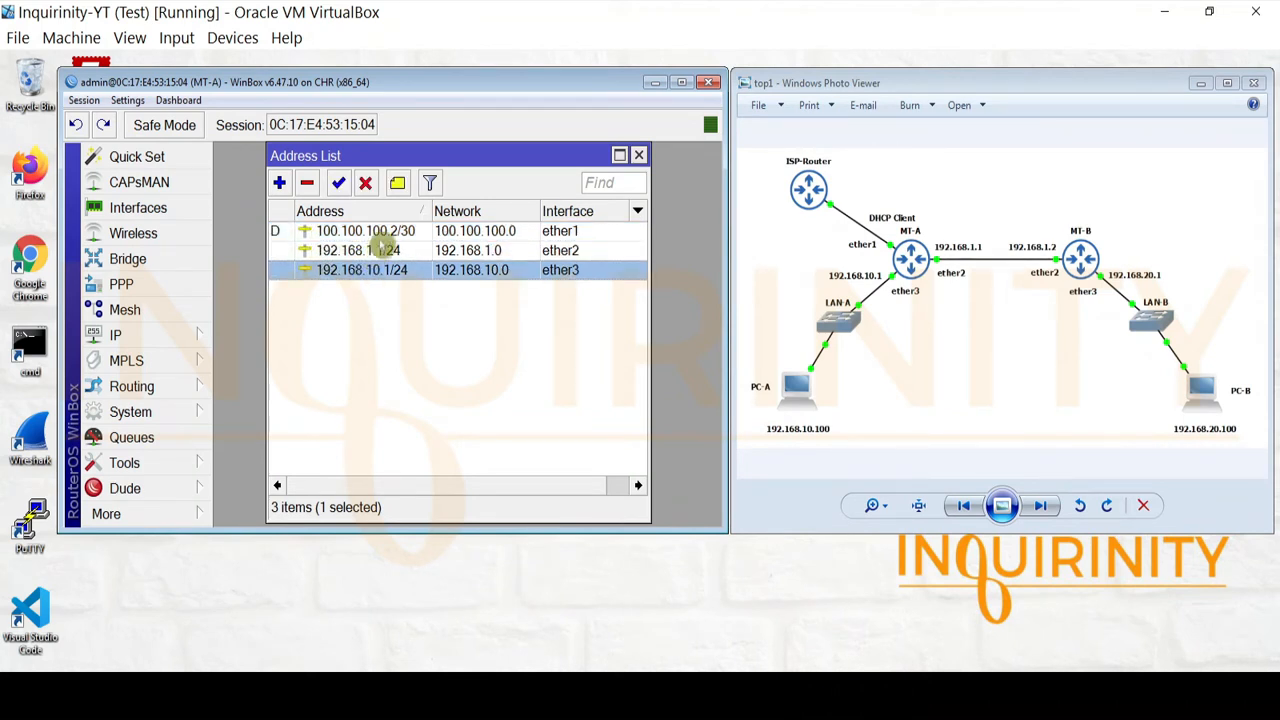
left_click(389, 232)
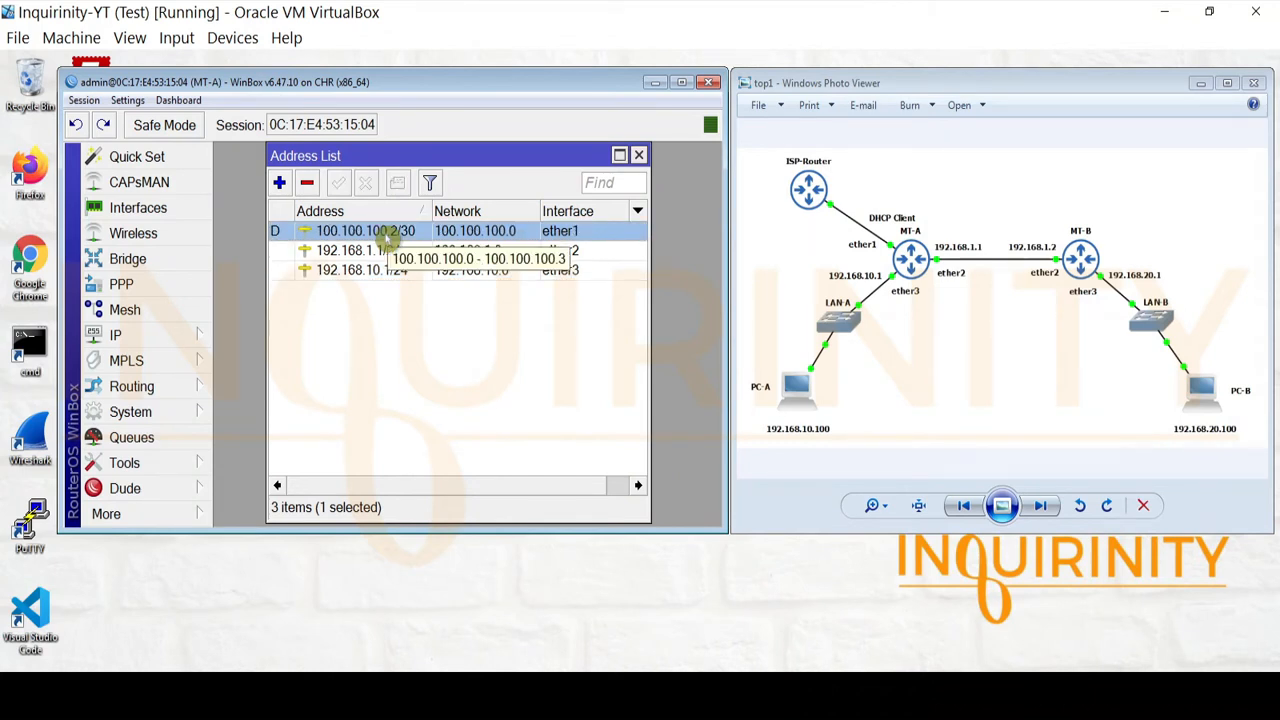
Check the IP address and lease status of the ether1 DHCP client, and close the DHCP client list.
left_click(116, 342)
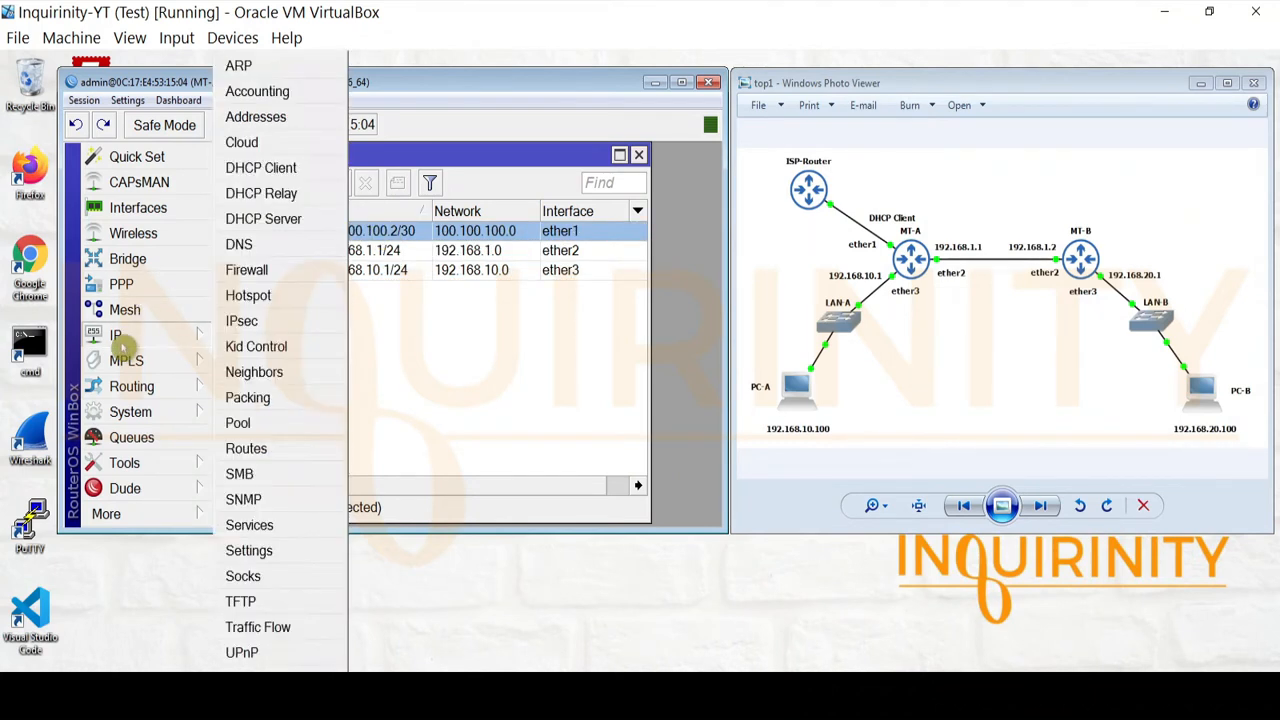
left_click(303, 176)
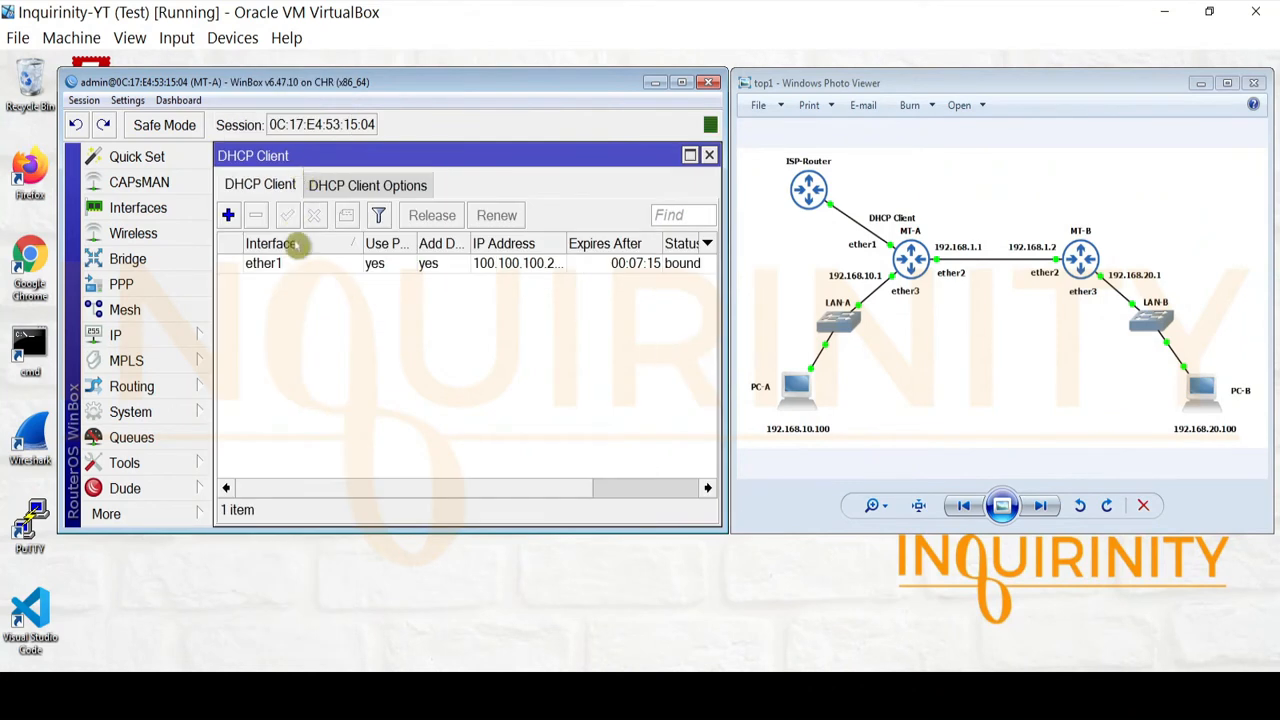
left_click(284, 264)
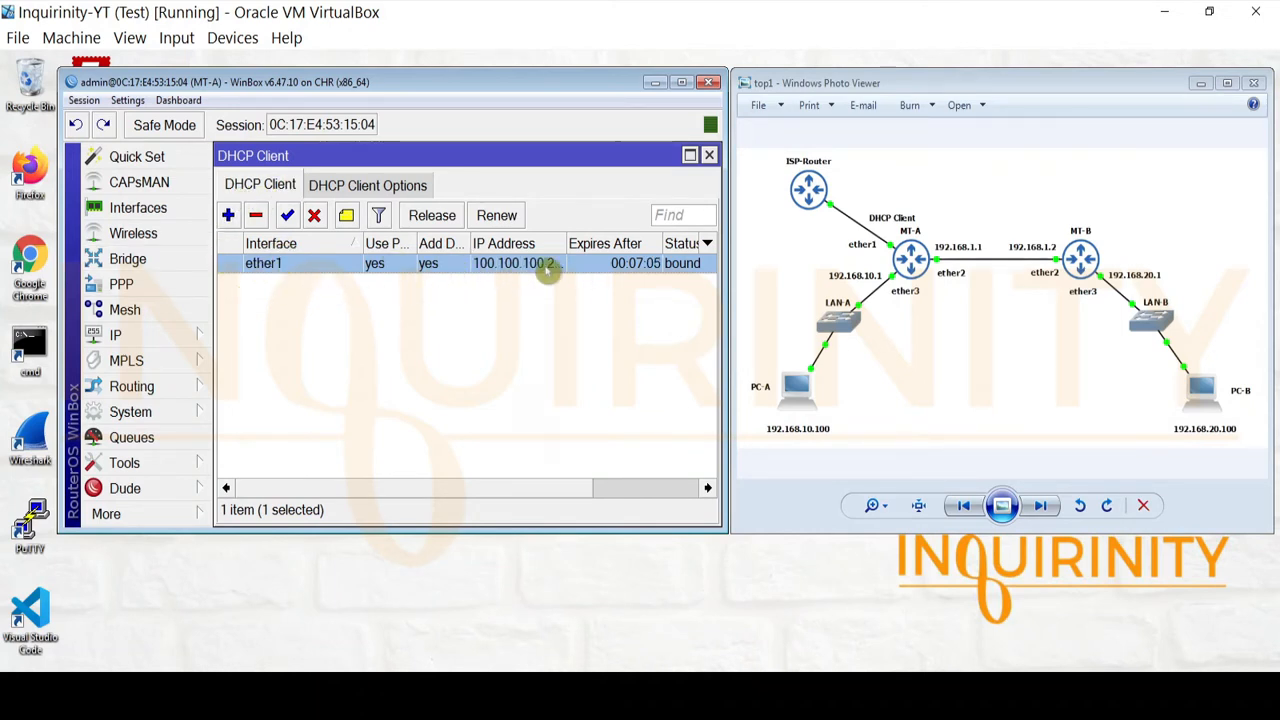
left_click(709, 155)
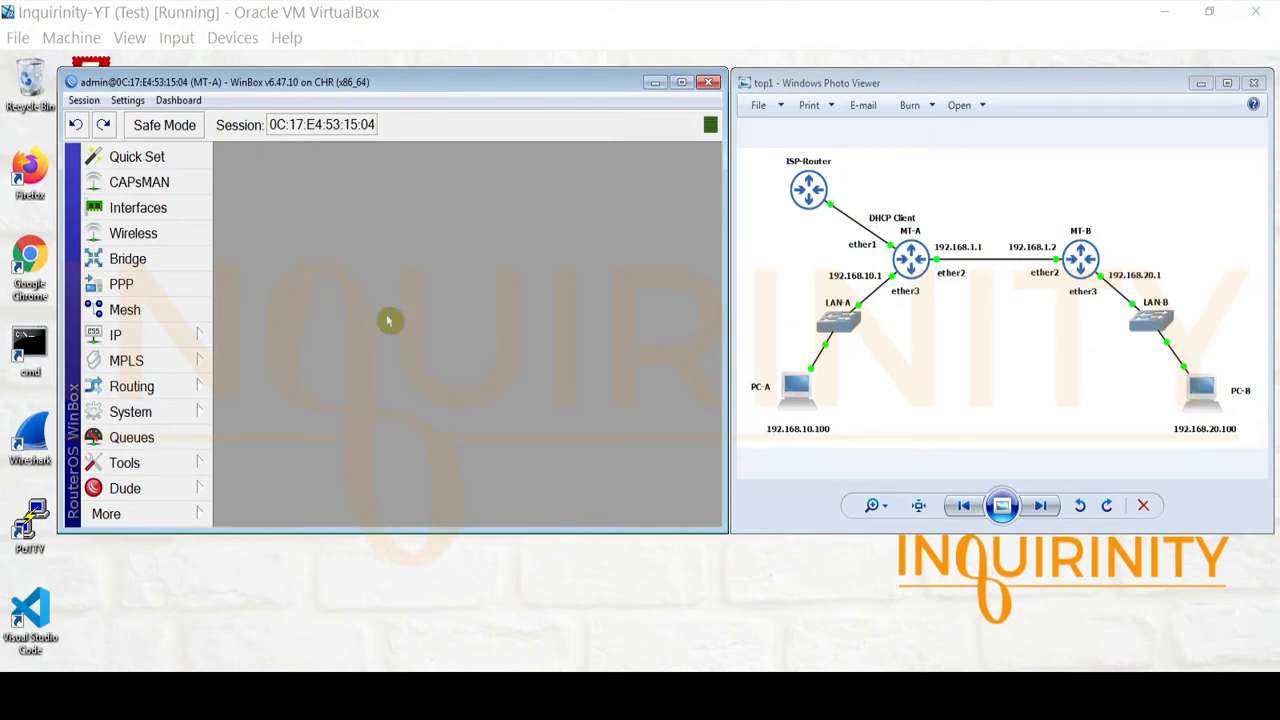
Open MT-A's IP route list and examine each route's flags, destination network and gateway interface.
left_click(115, 337)
left_click(294, 448)
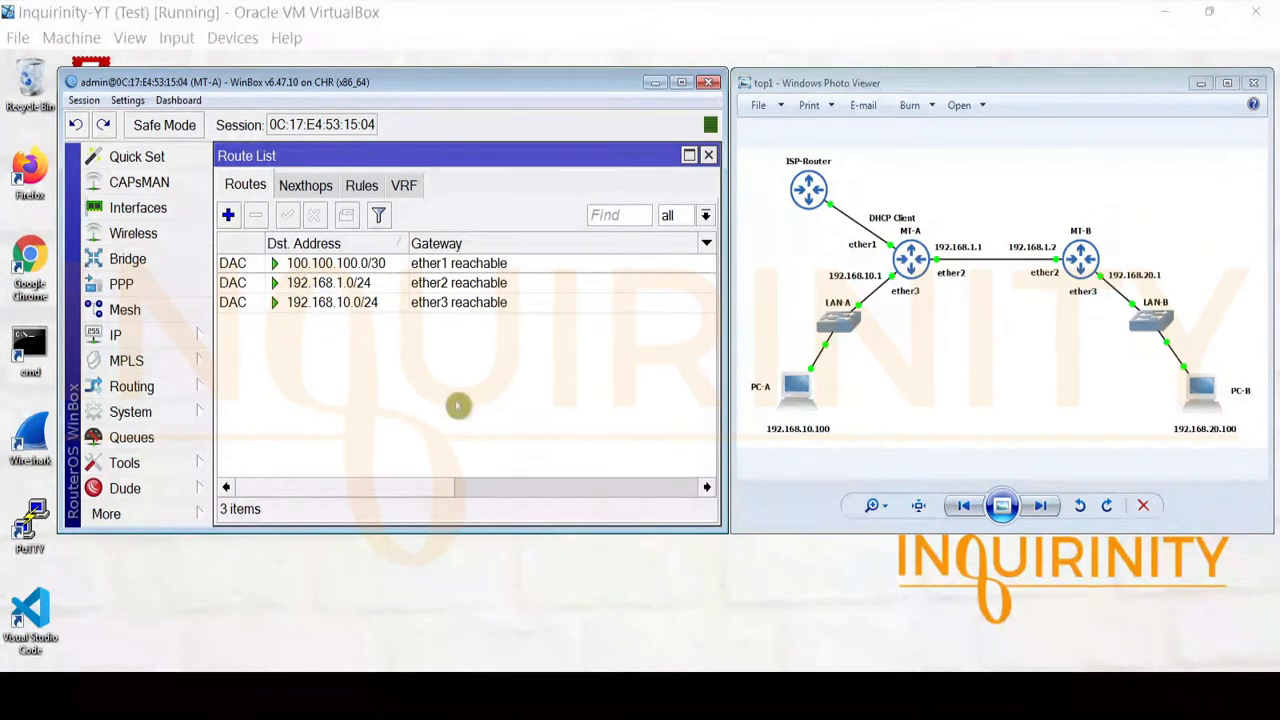
left_click(346, 264)
left_click(357, 284)
left_click(366, 302)
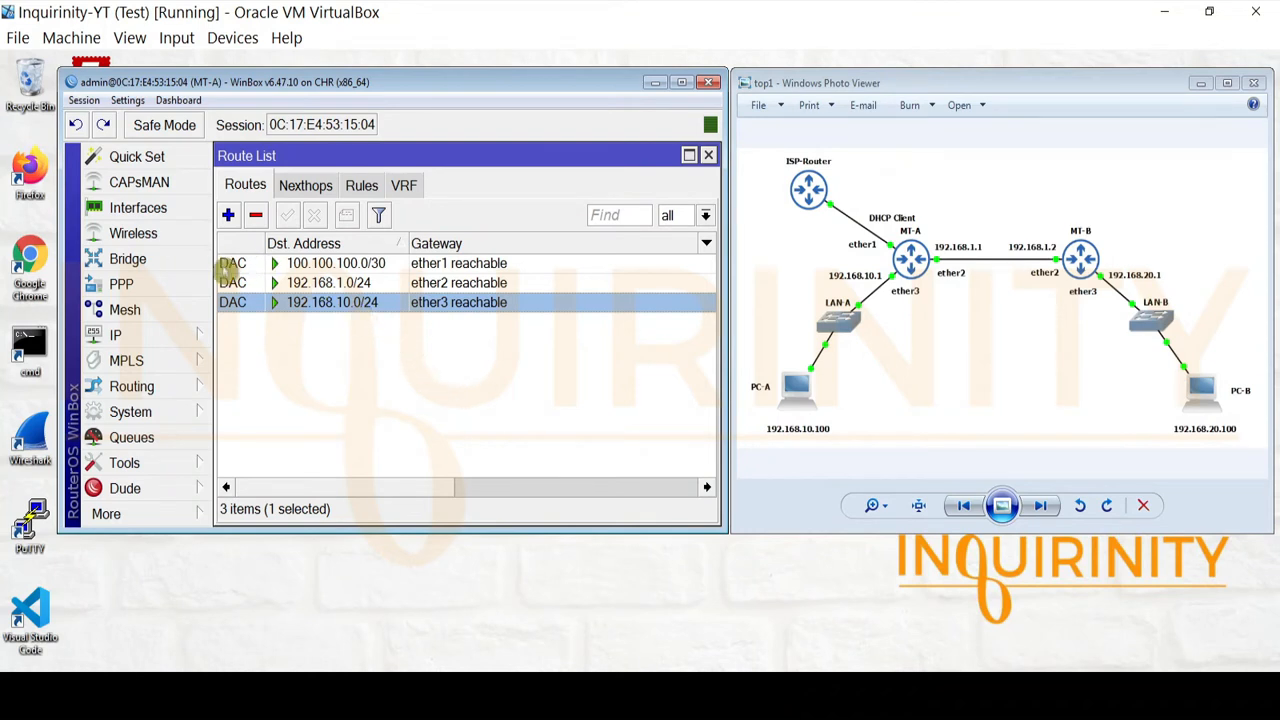
left_click(232, 263)
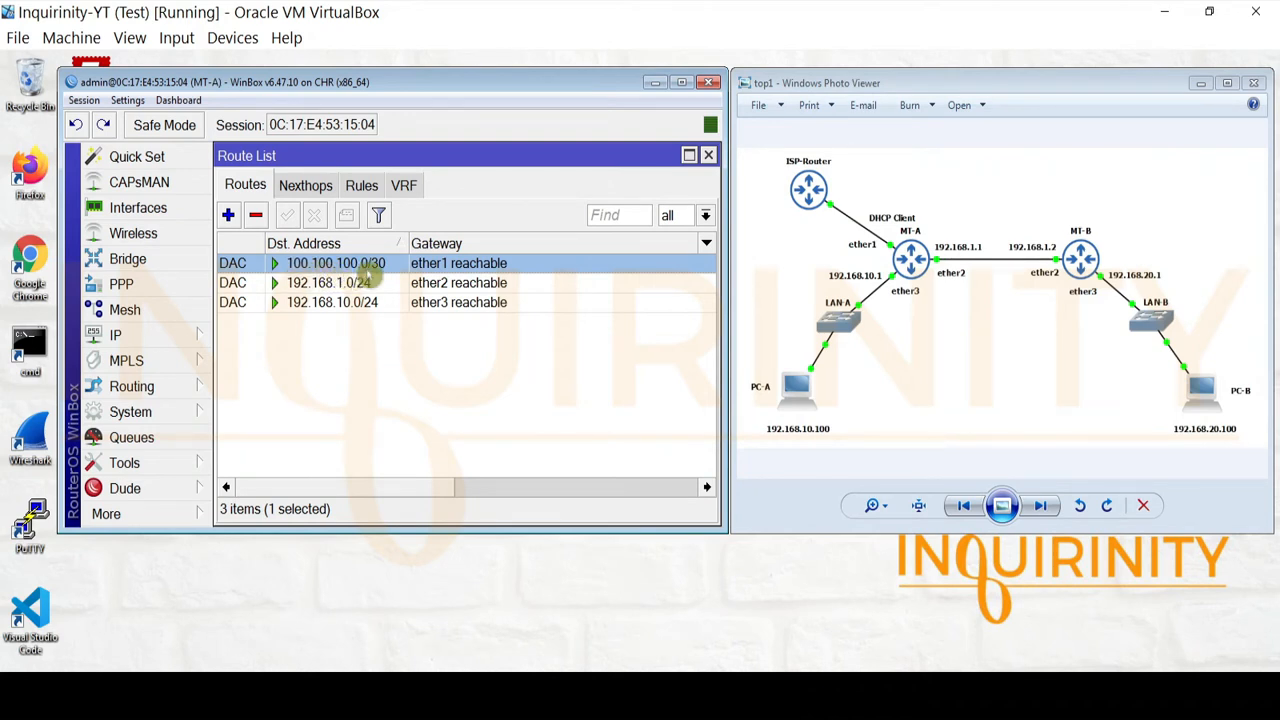
left_click(287, 286)
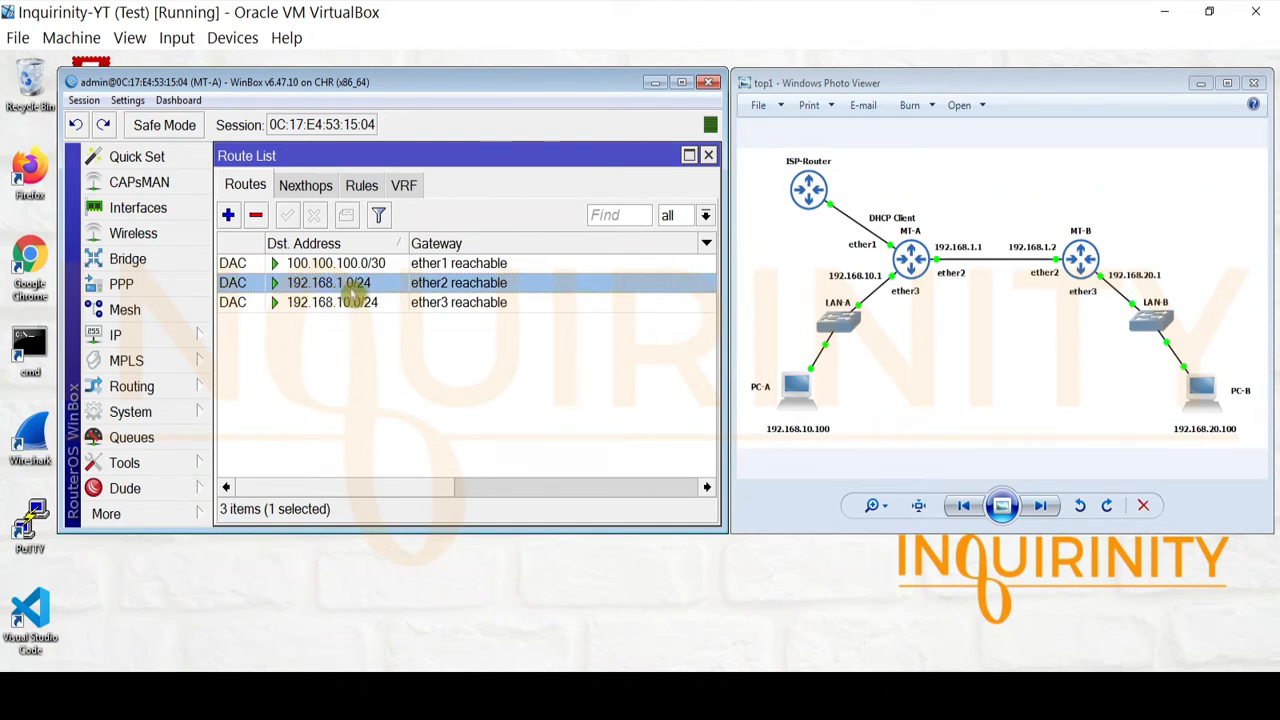
left_click(311, 308)
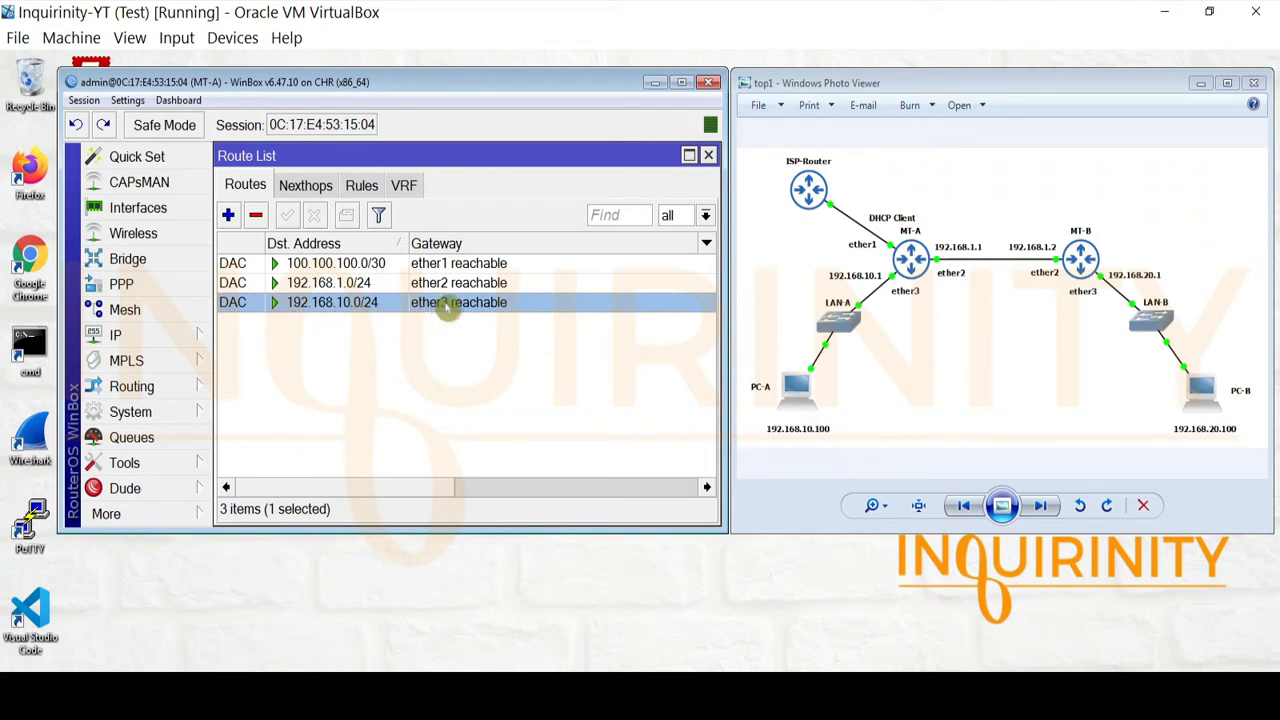
left_click(462, 283)
left_click(330, 263)
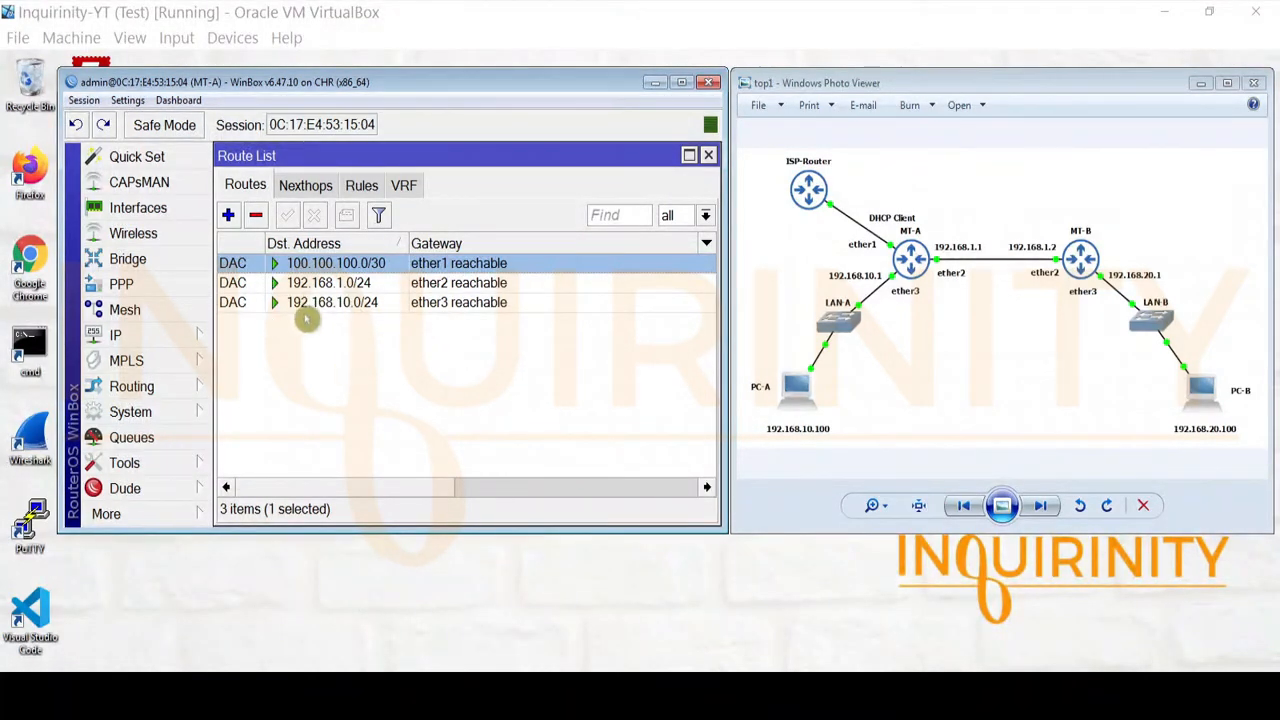
left_click(335, 284)
left_click(338, 304)
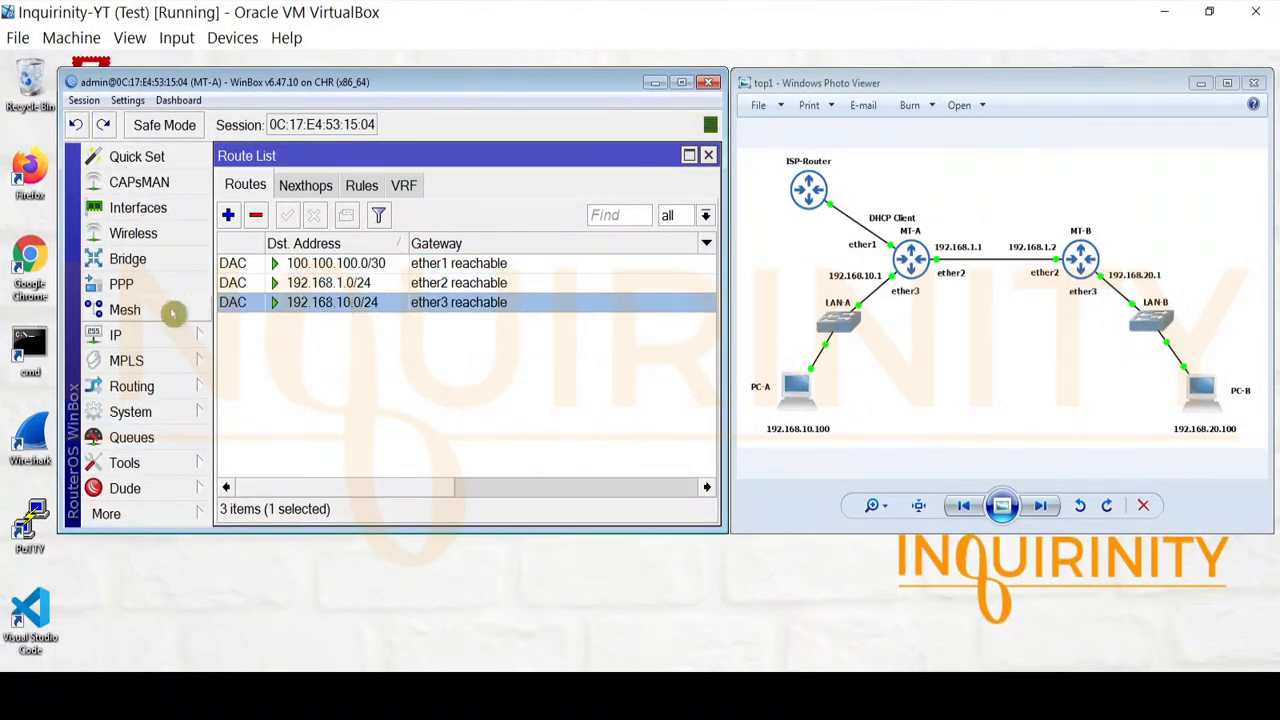
Show the IP address list below the routes and compare the ether2 and ether3 networks with their route entries.
left_click(132, 338)
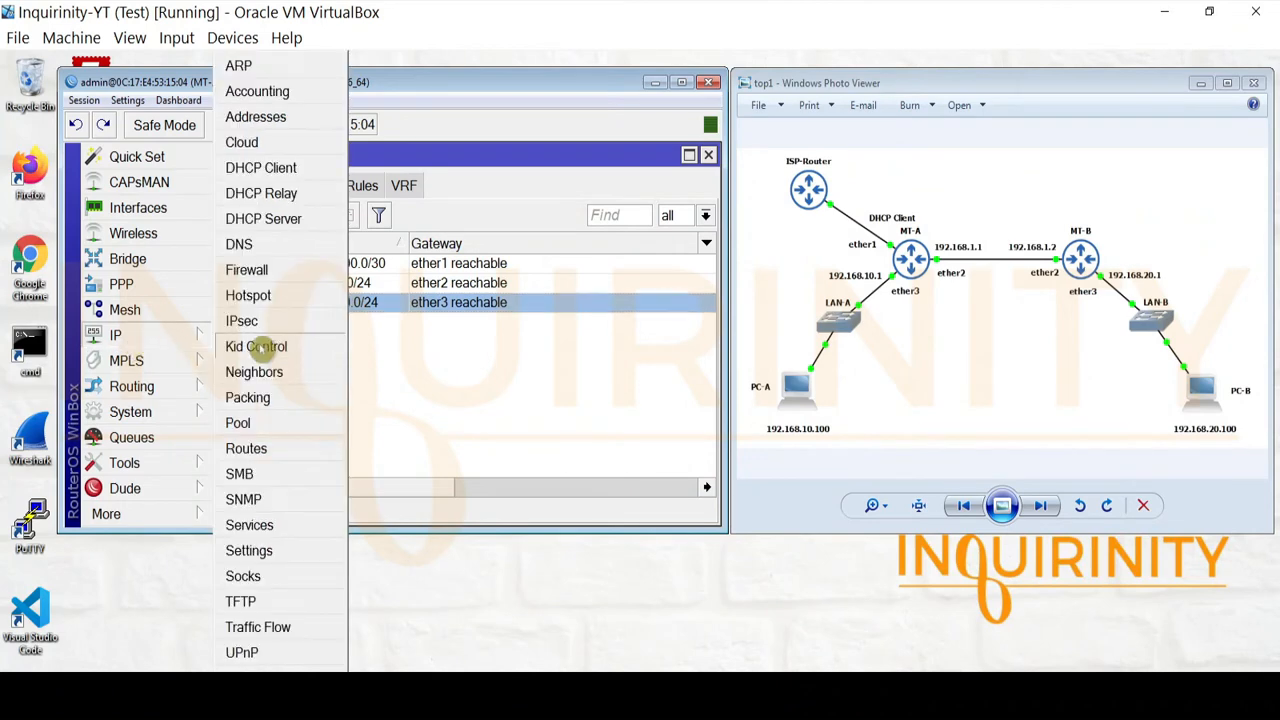
left_click(255, 116)
left_click_drag(490, 164, 536, 337)
left_click(428, 410)
left_click(424, 430)
left_click(412, 450)
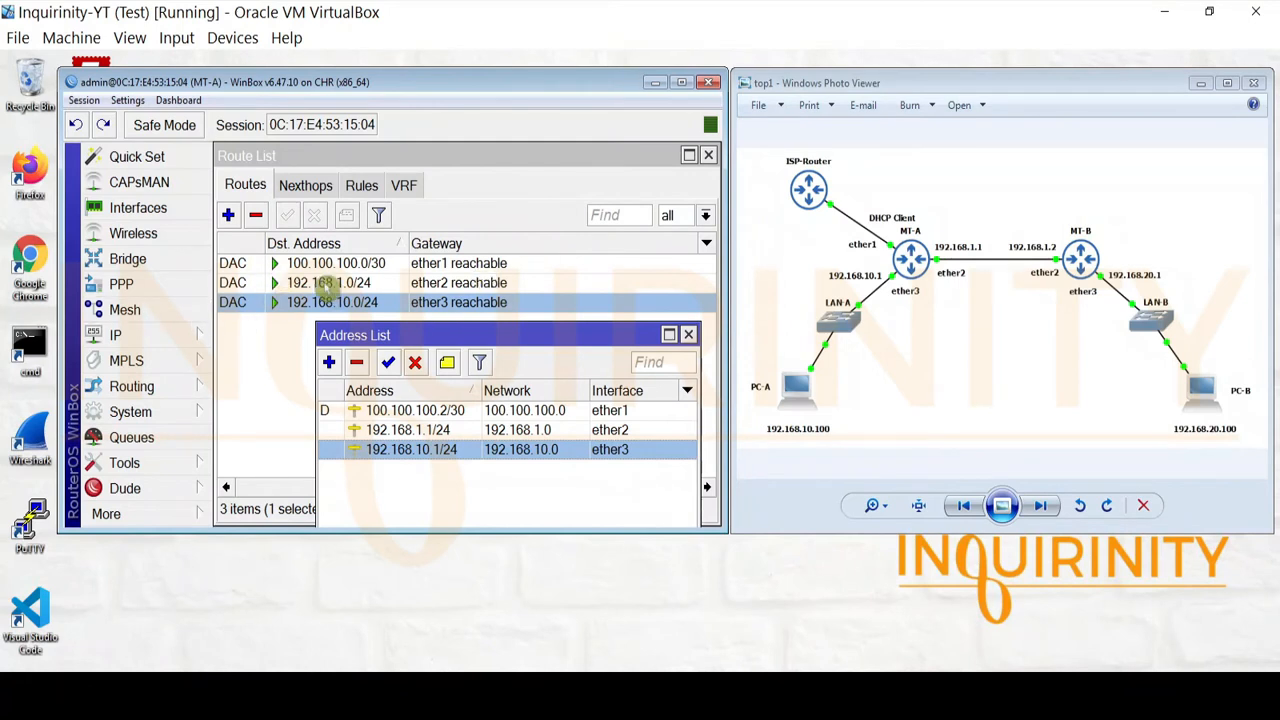
left_click(437, 432)
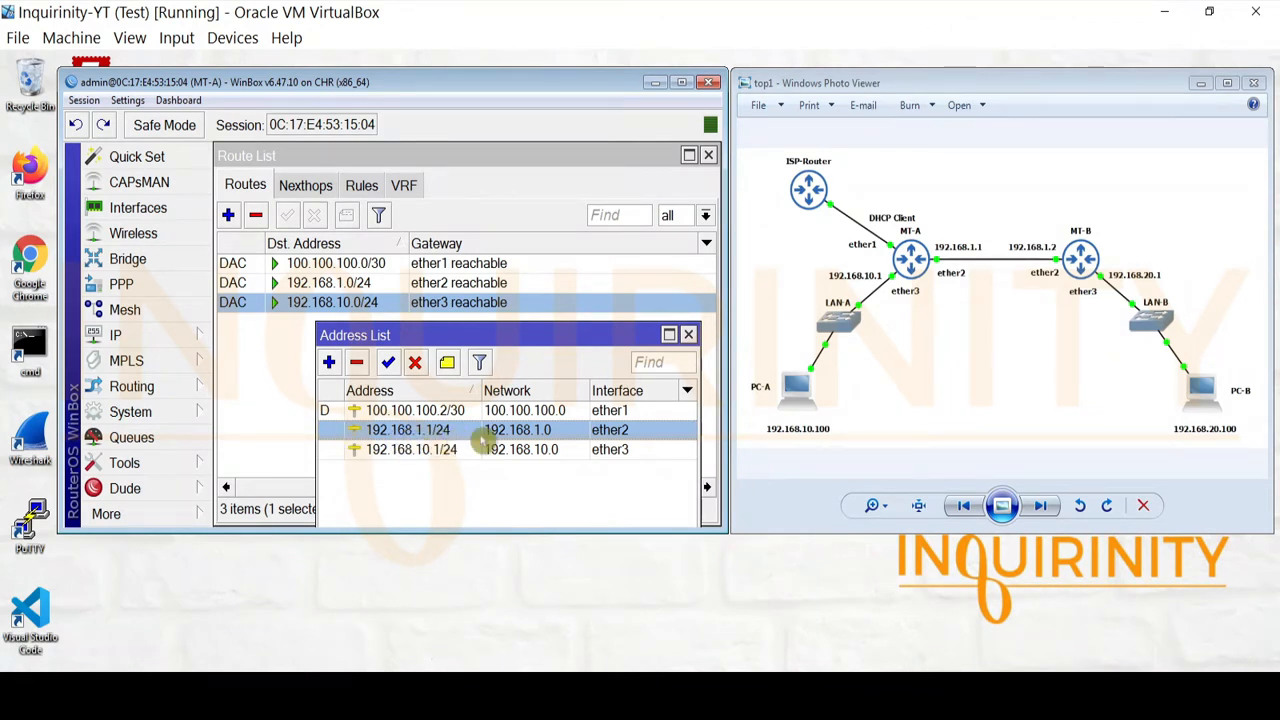
left_click(342, 286)
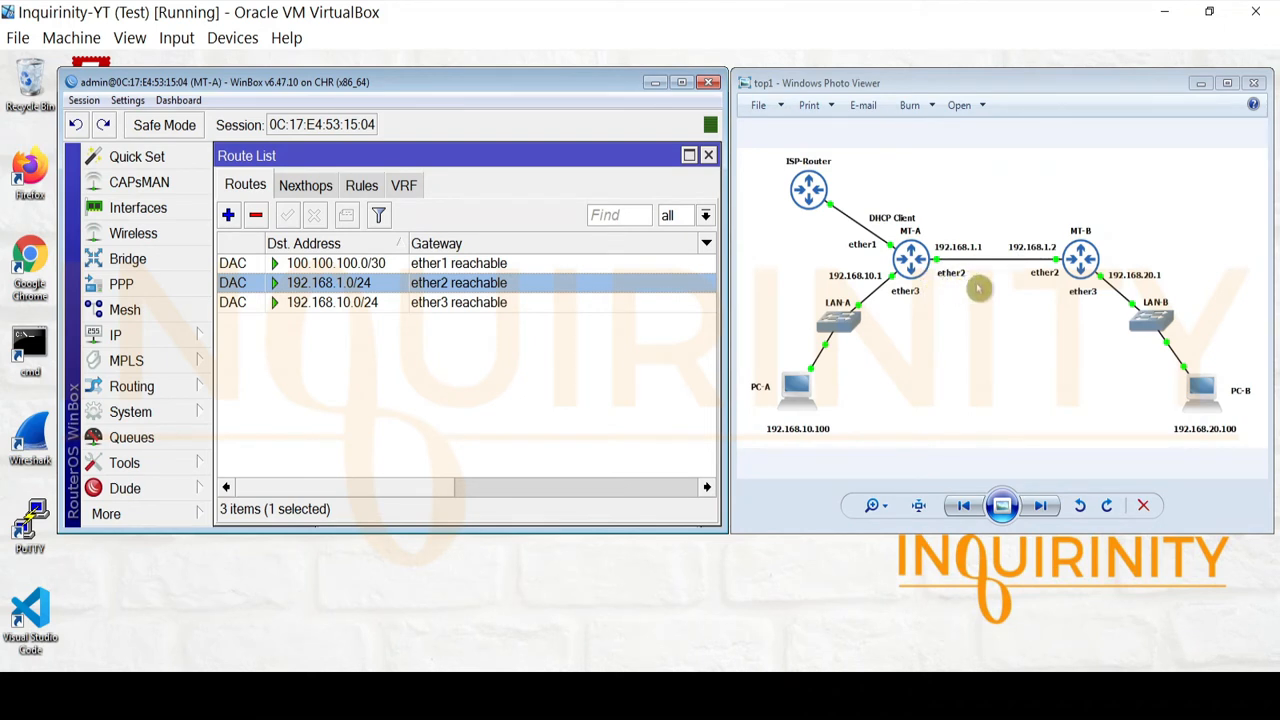
left_click(362, 306)
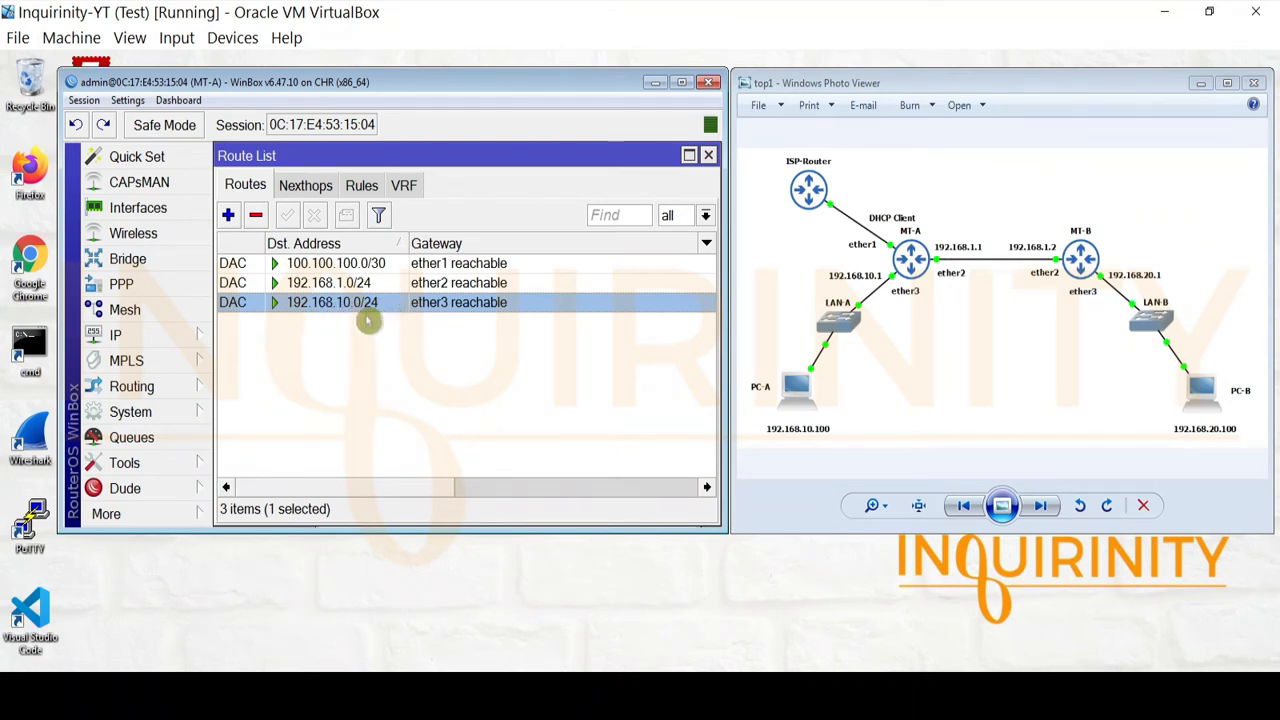
Bring back the IP address list and compare the ether3 and ether1 addresses with the connected routes.
left_click(177, 334)
left_click(293, 127)
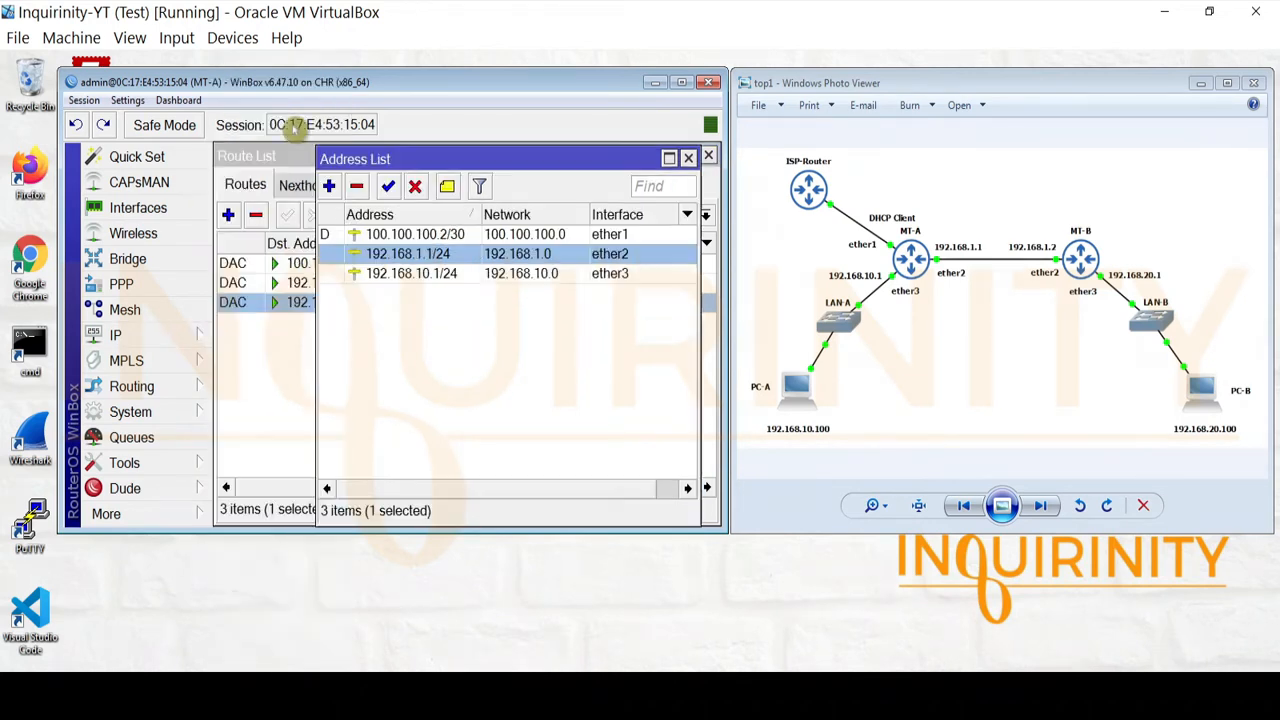
left_click(495, 280)
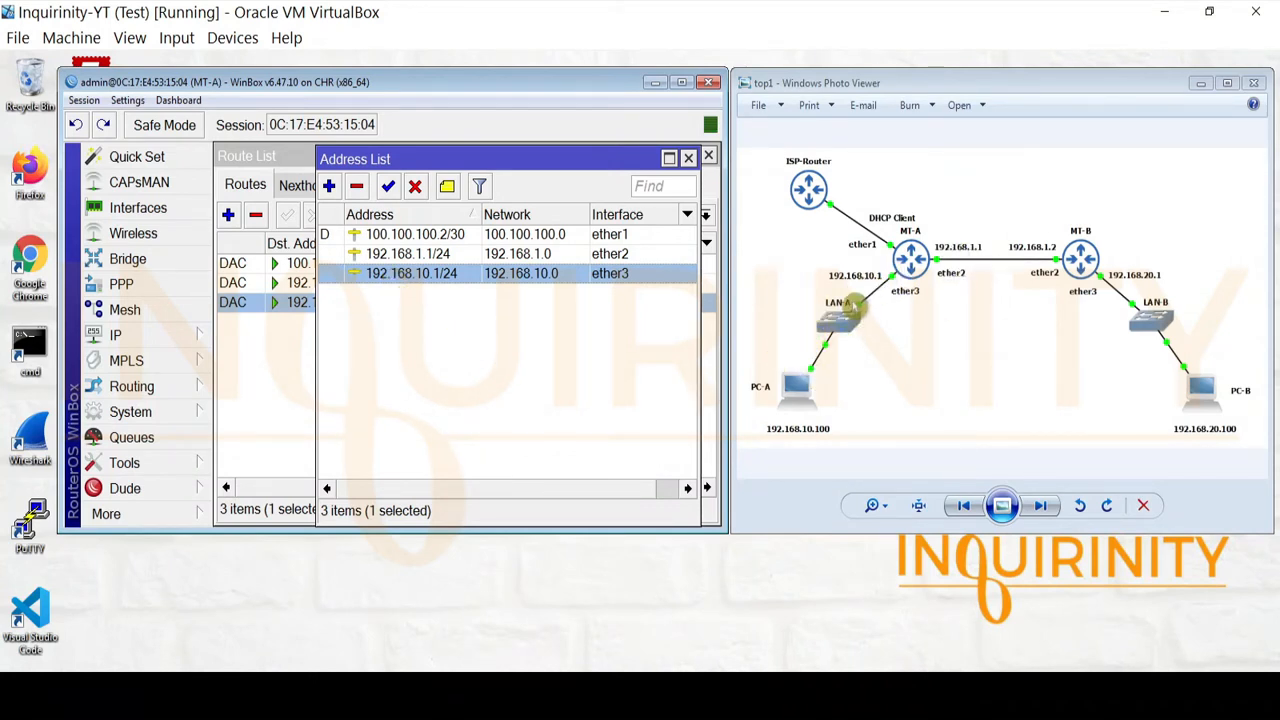
left_click(403, 236)
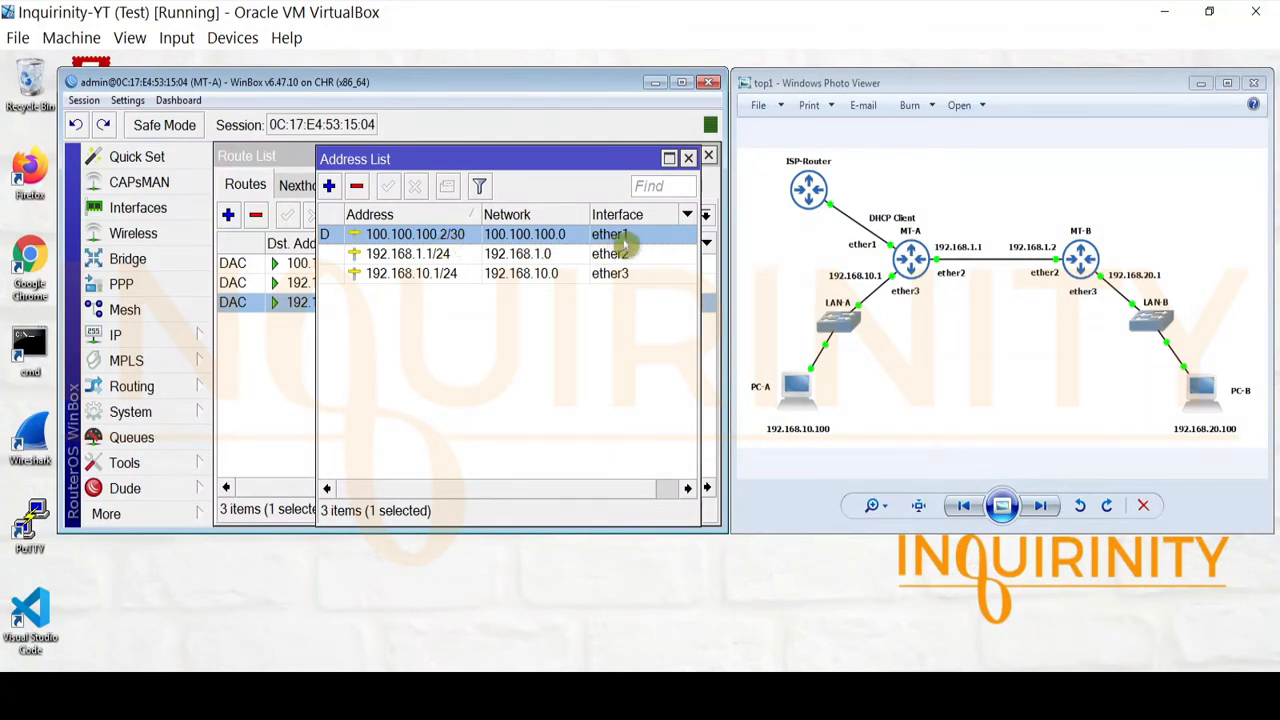
left_click_drag(507, 155, 458, 367)
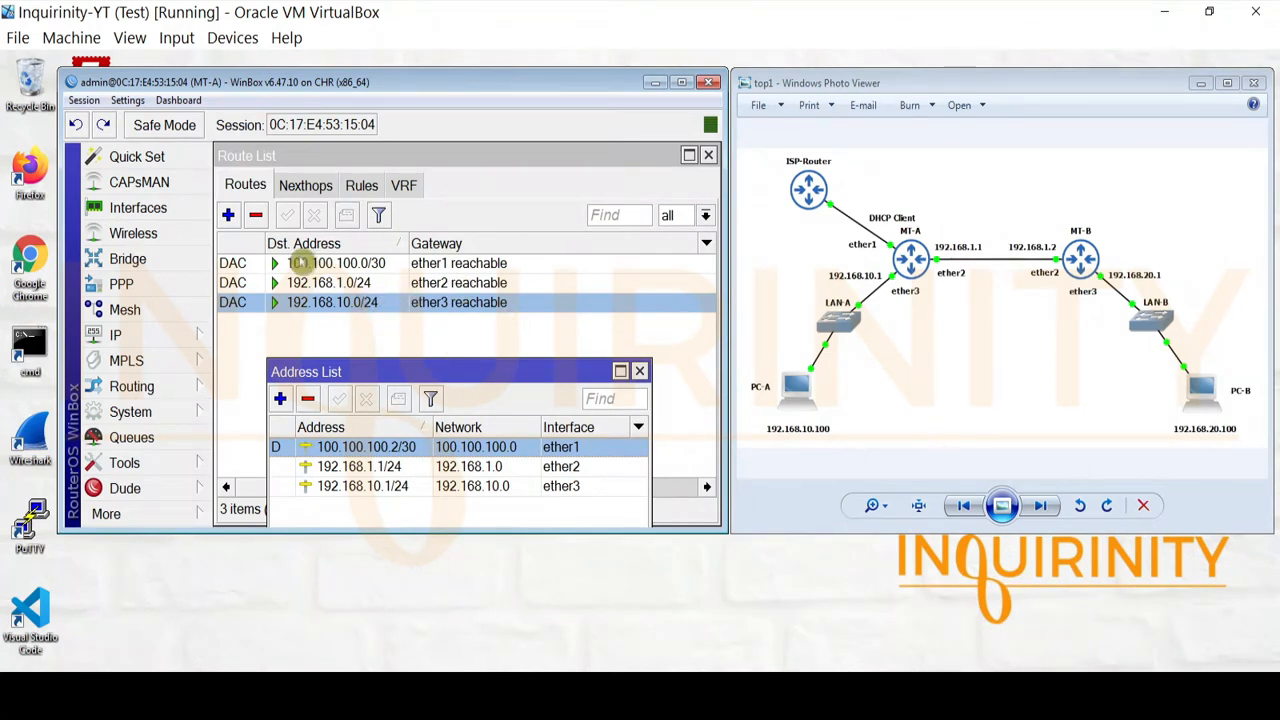
left_click(335, 265)
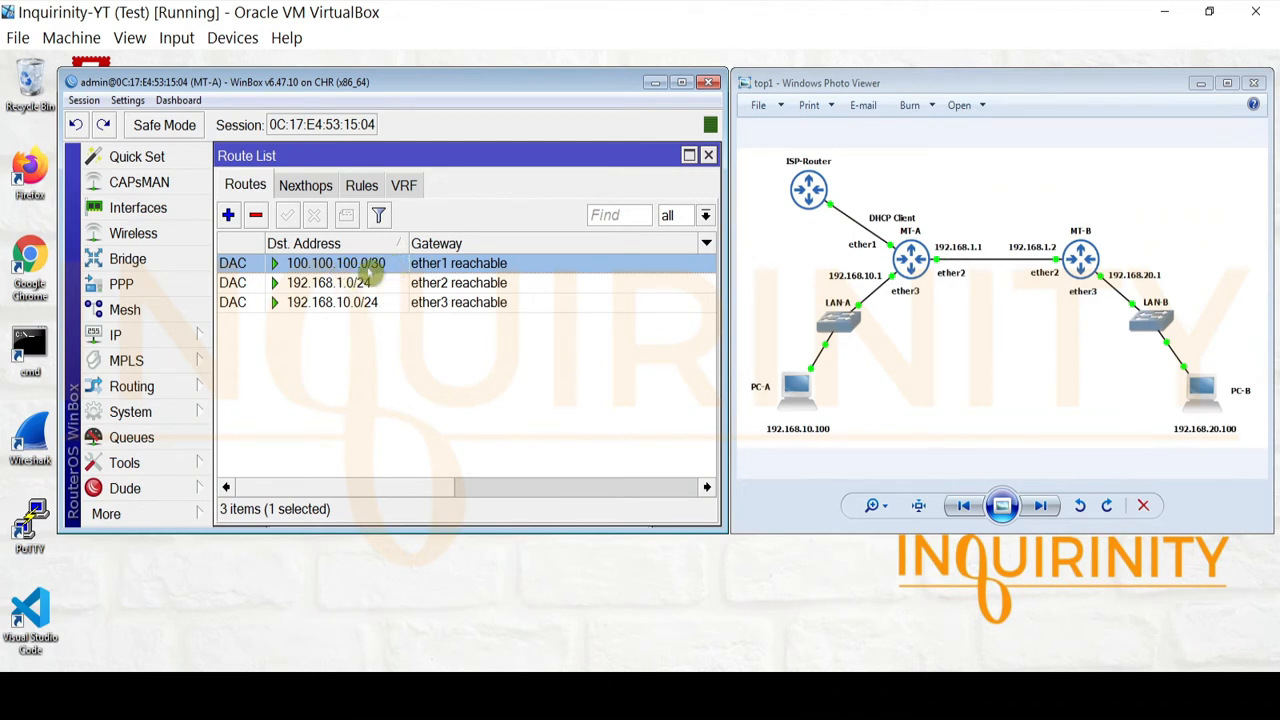
Review the three connected routes in the route list one by one, from ether1 through ether3.
left_click(373, 370)
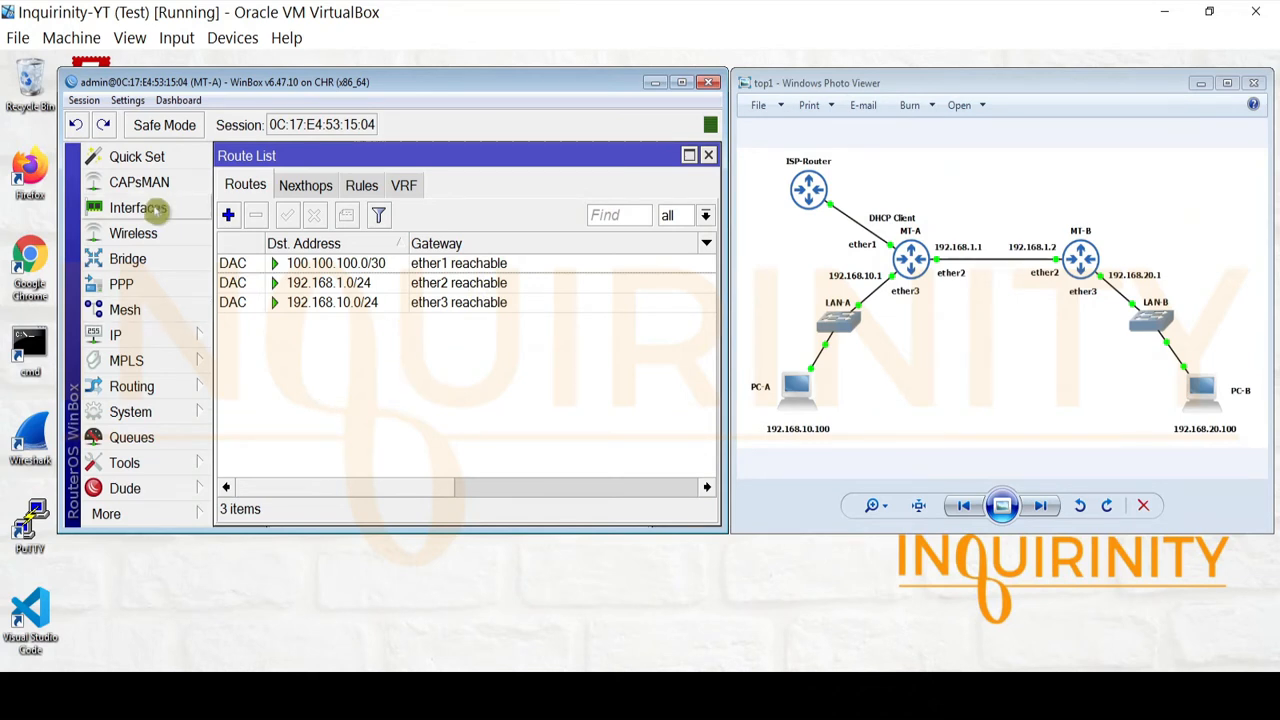
left_click(286, 265)
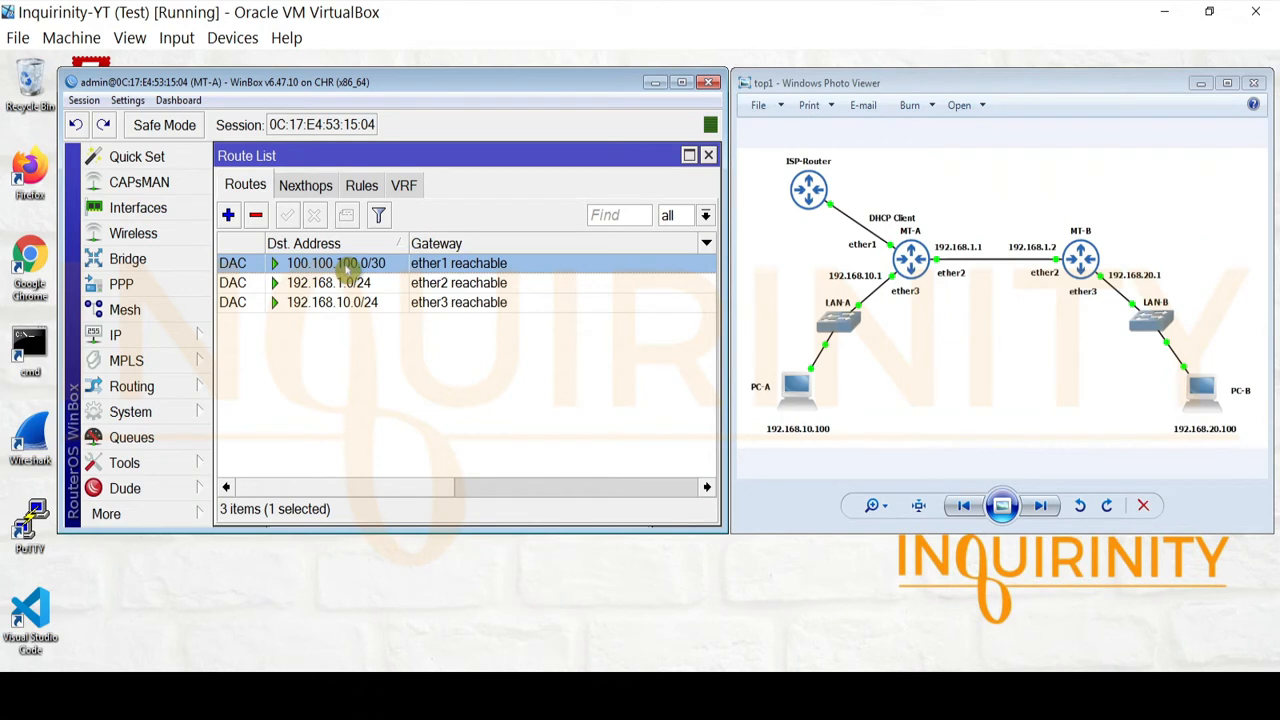
left_click(318, 284)
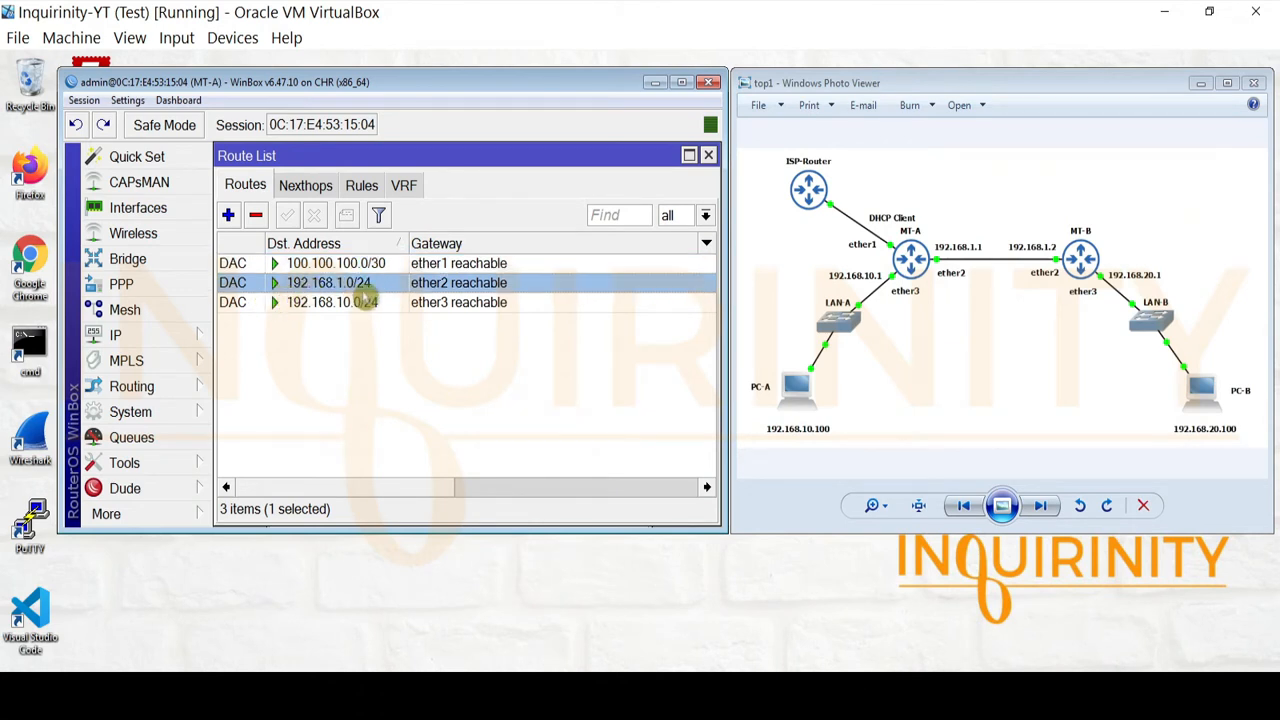
left_click(328, 304)
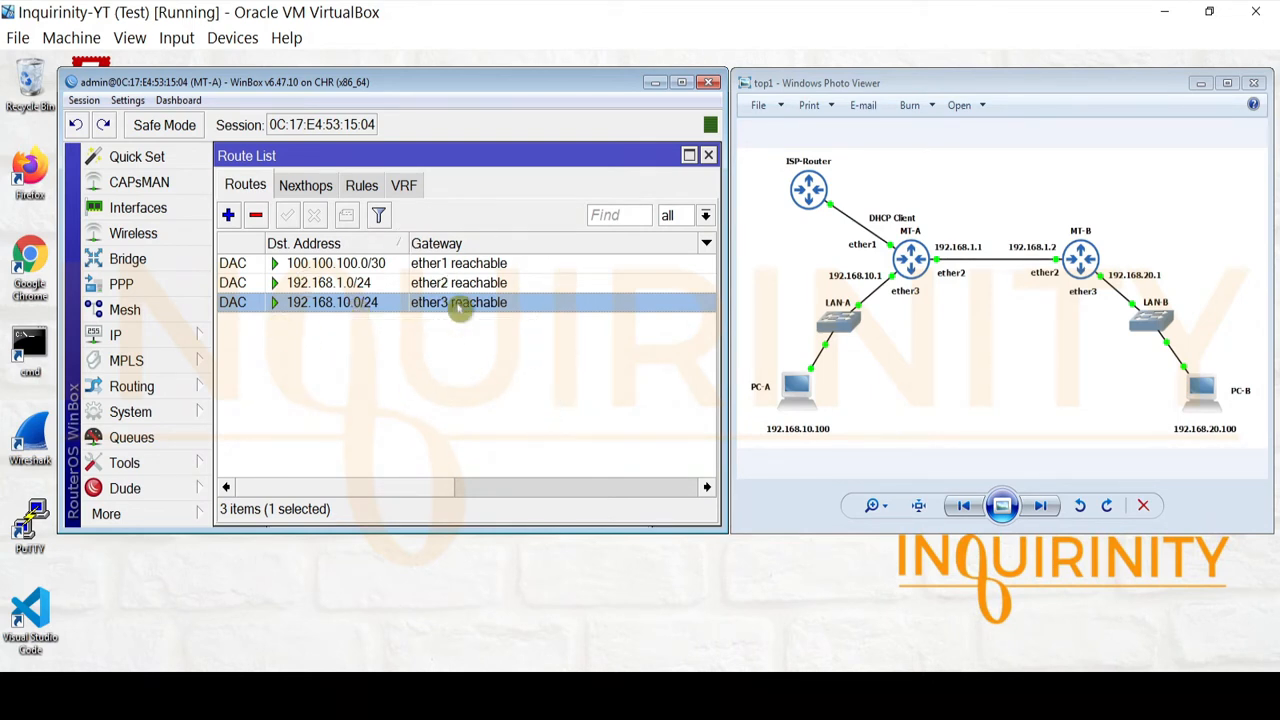
Ping 8.8.8.8 from MT-A, examine the full reply status, and close the Ping tool.
left_click(171, 463)
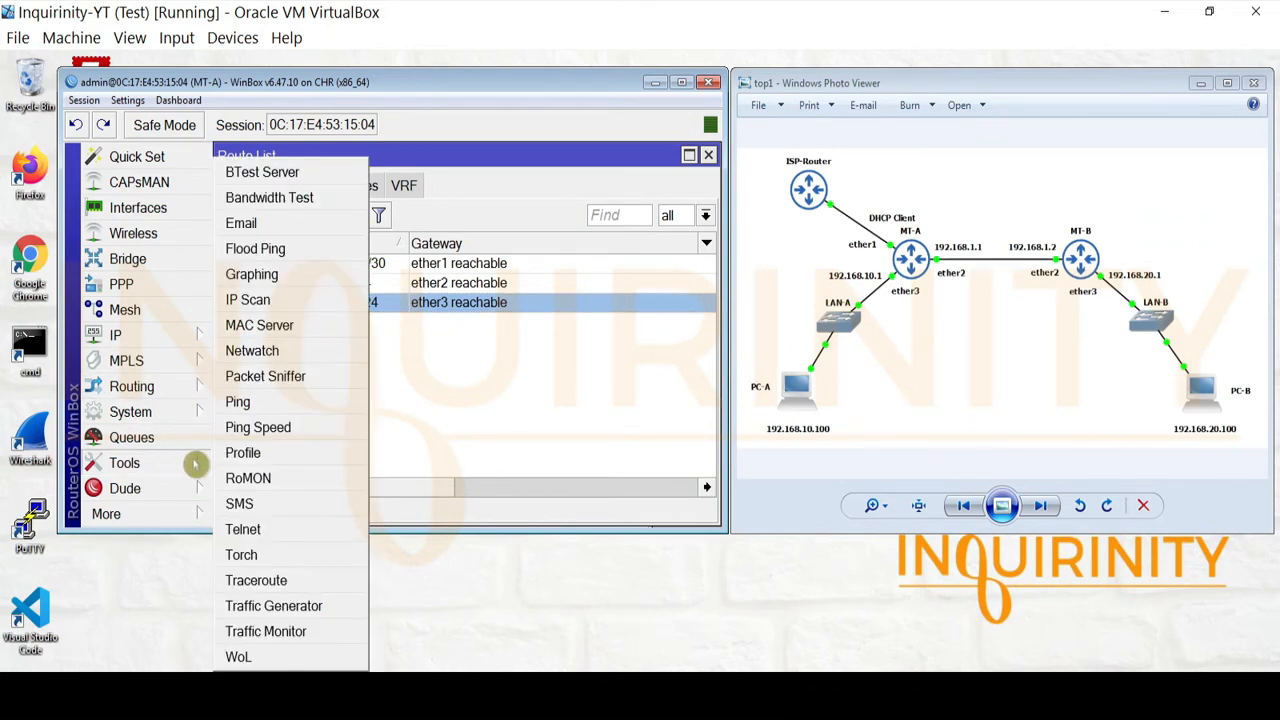
left_click(277, 400)
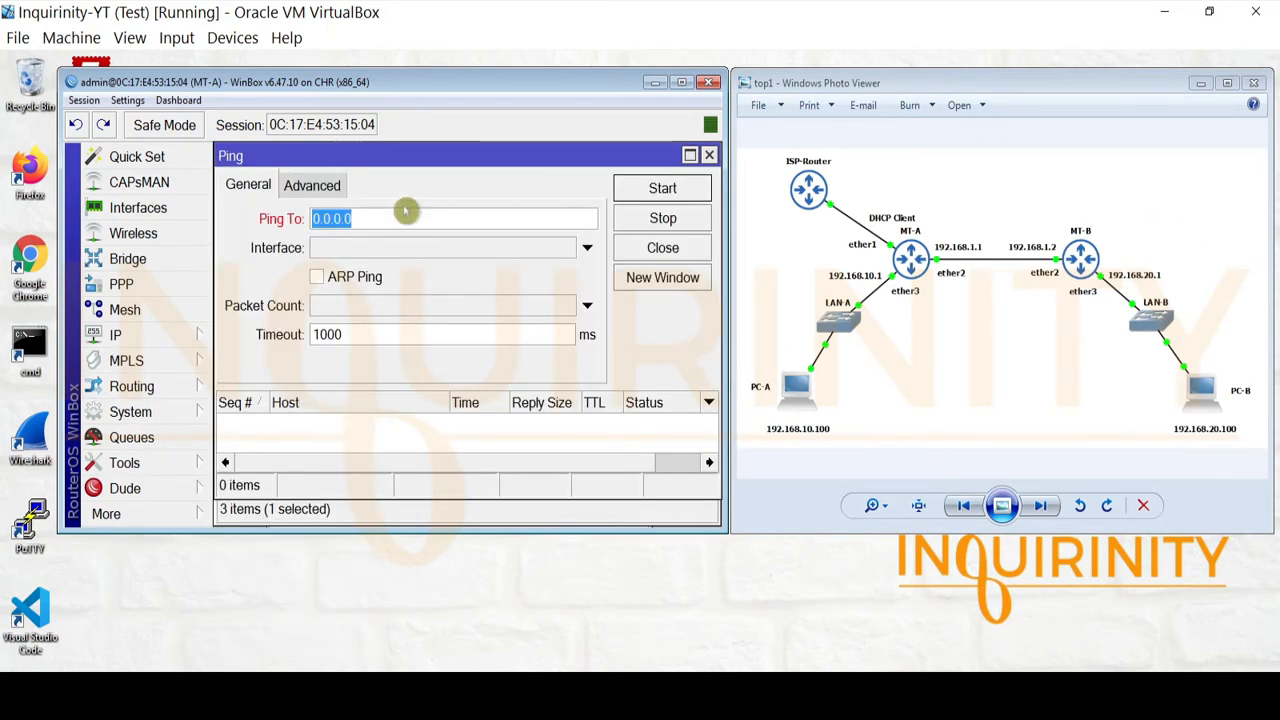
type("8.8.8.8")
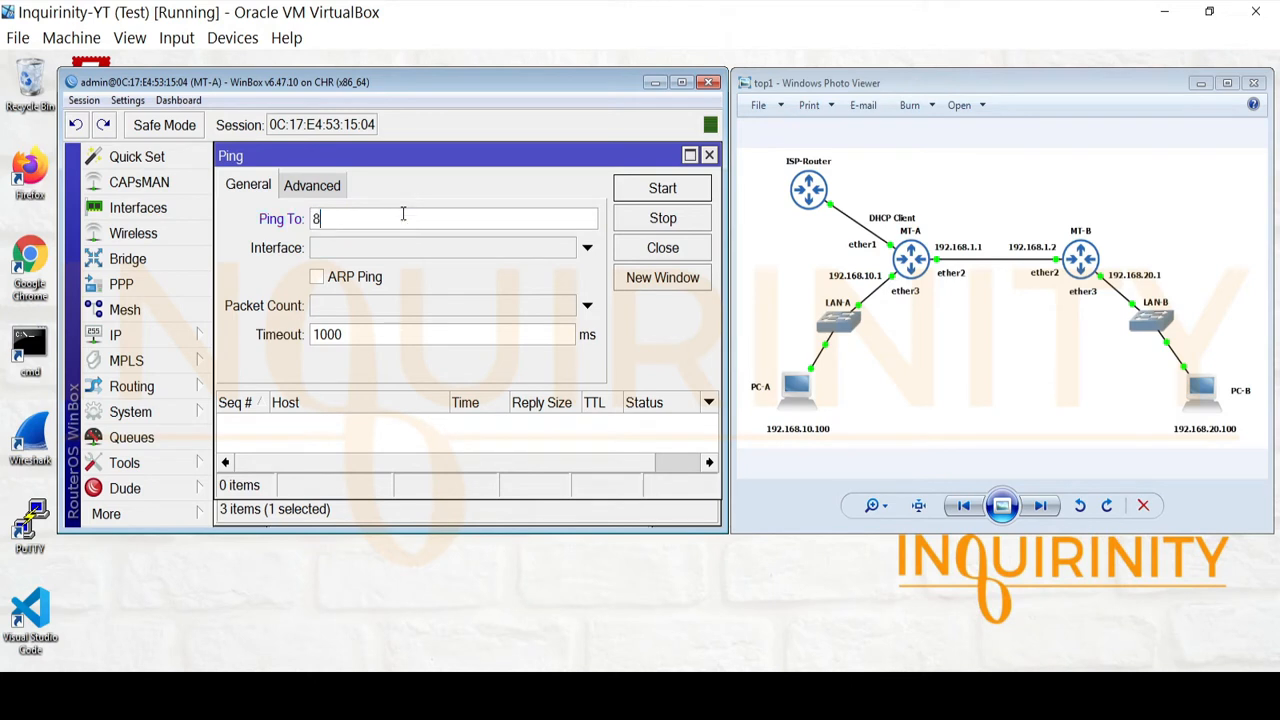
left_click(668, 200)
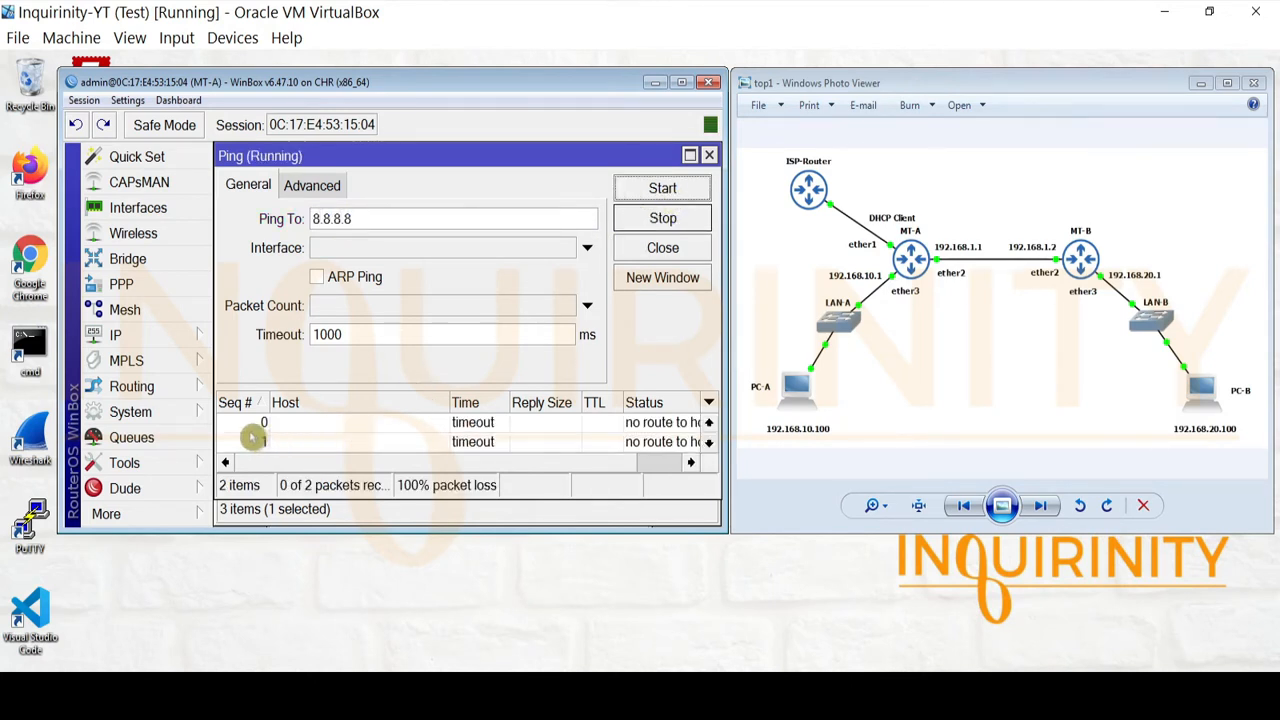
left_click(651, 427)
left_click(691, 464)
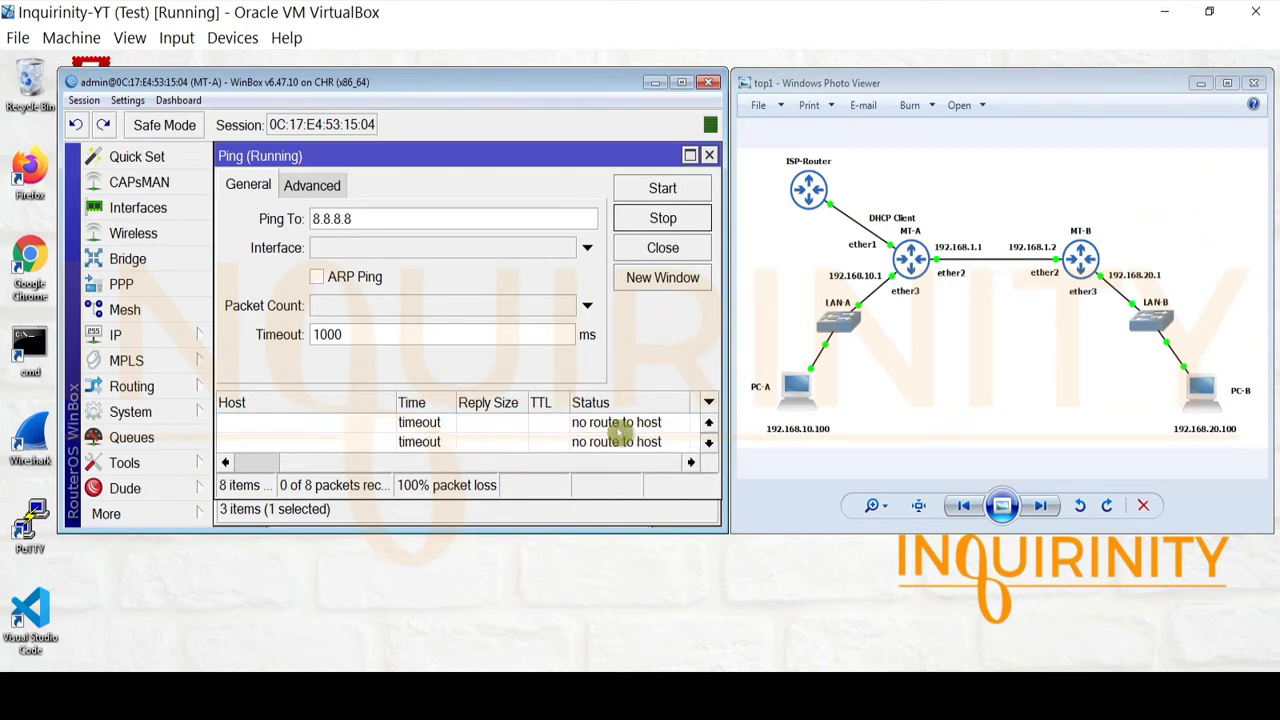
left_click(709, 157)
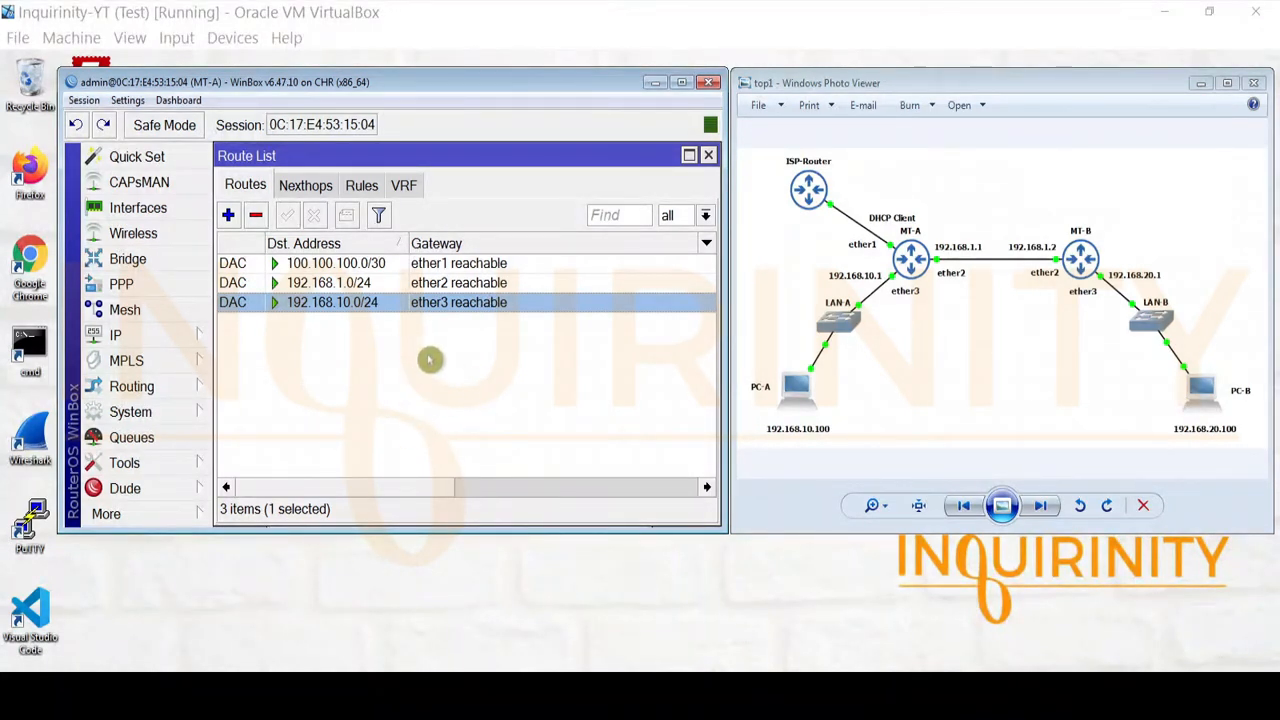
Compare the three connected routes' destination networks, from ether1 through ether3, with the networks in the topology diagram.
left_click(923, 305)
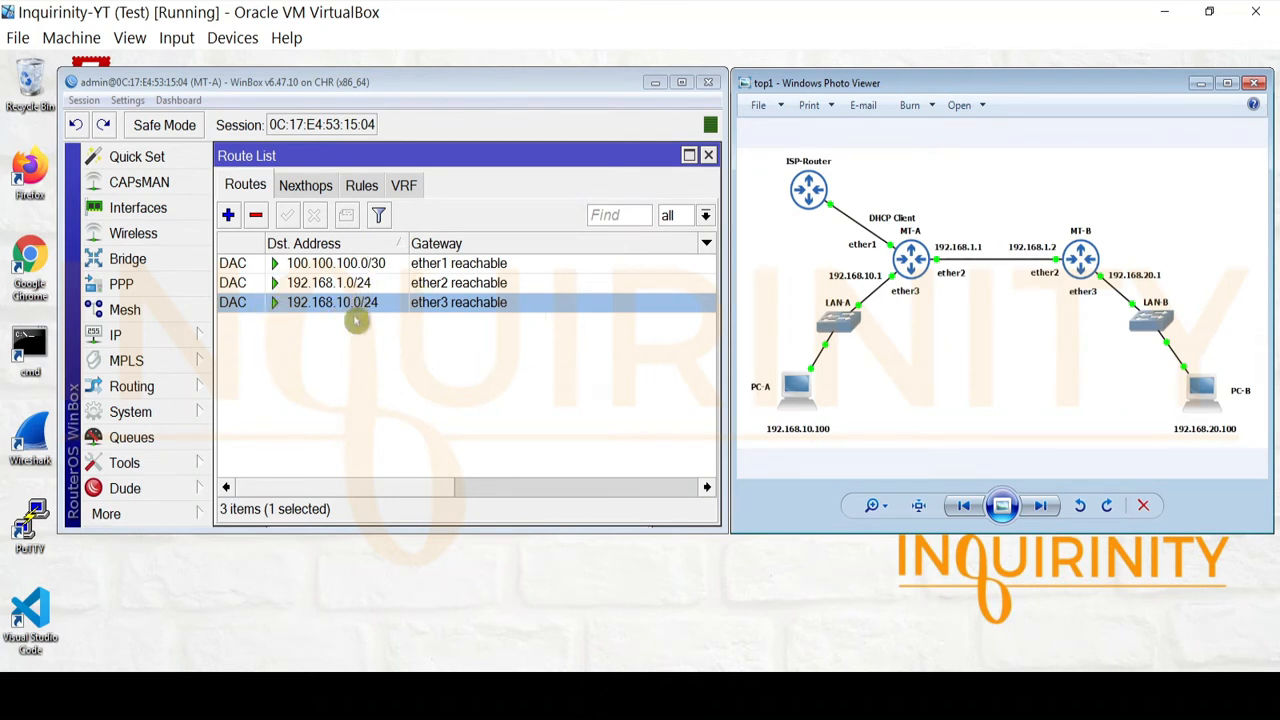
left_click(345, 375)
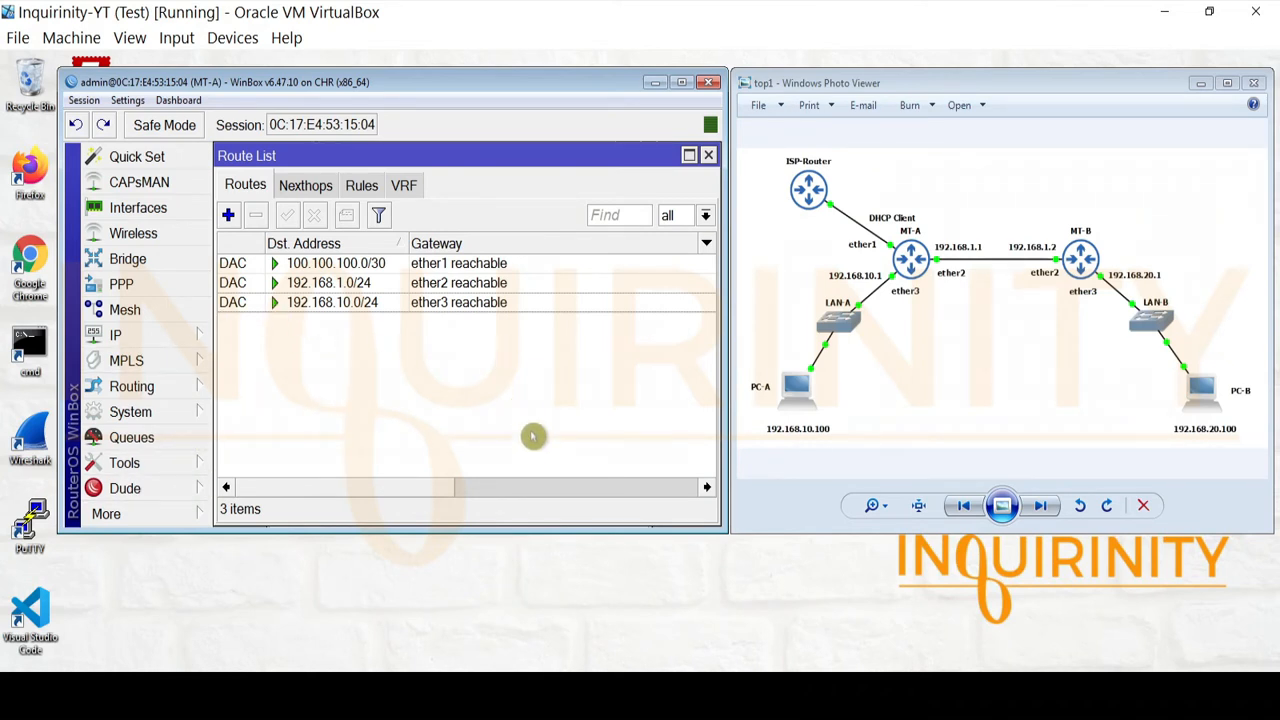
left_click(336, 262)
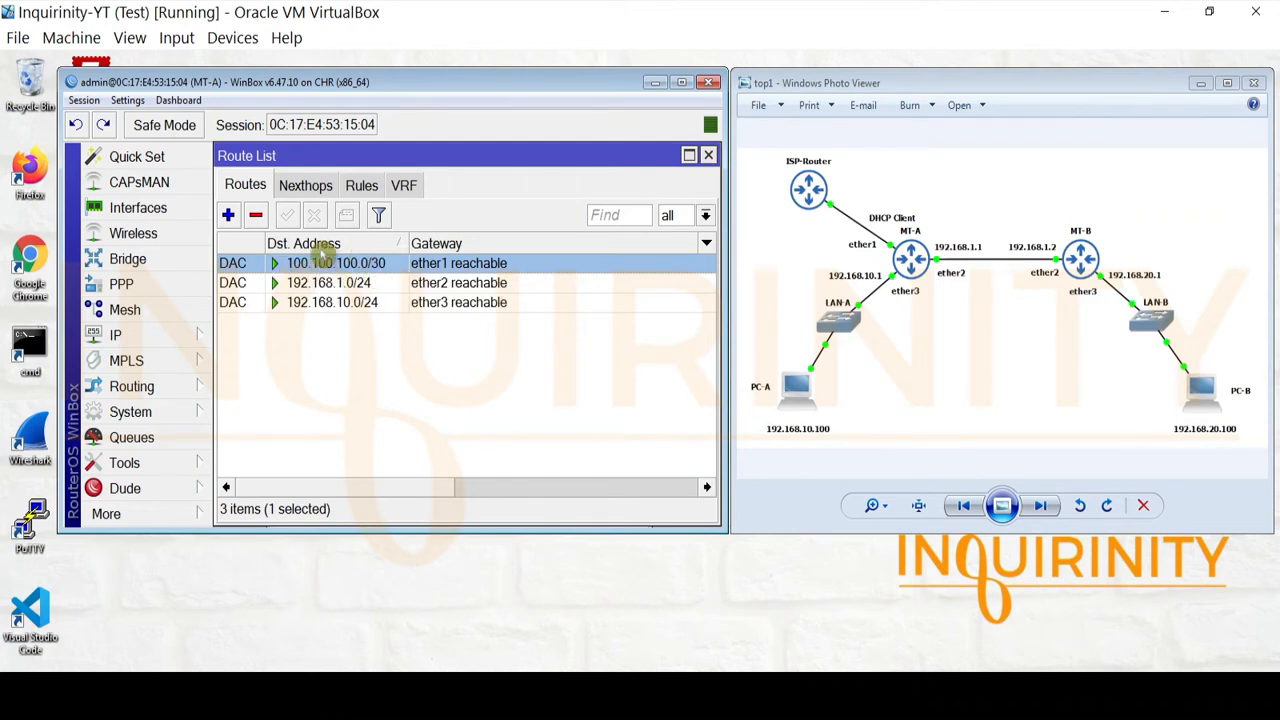
left_click(328, 283)
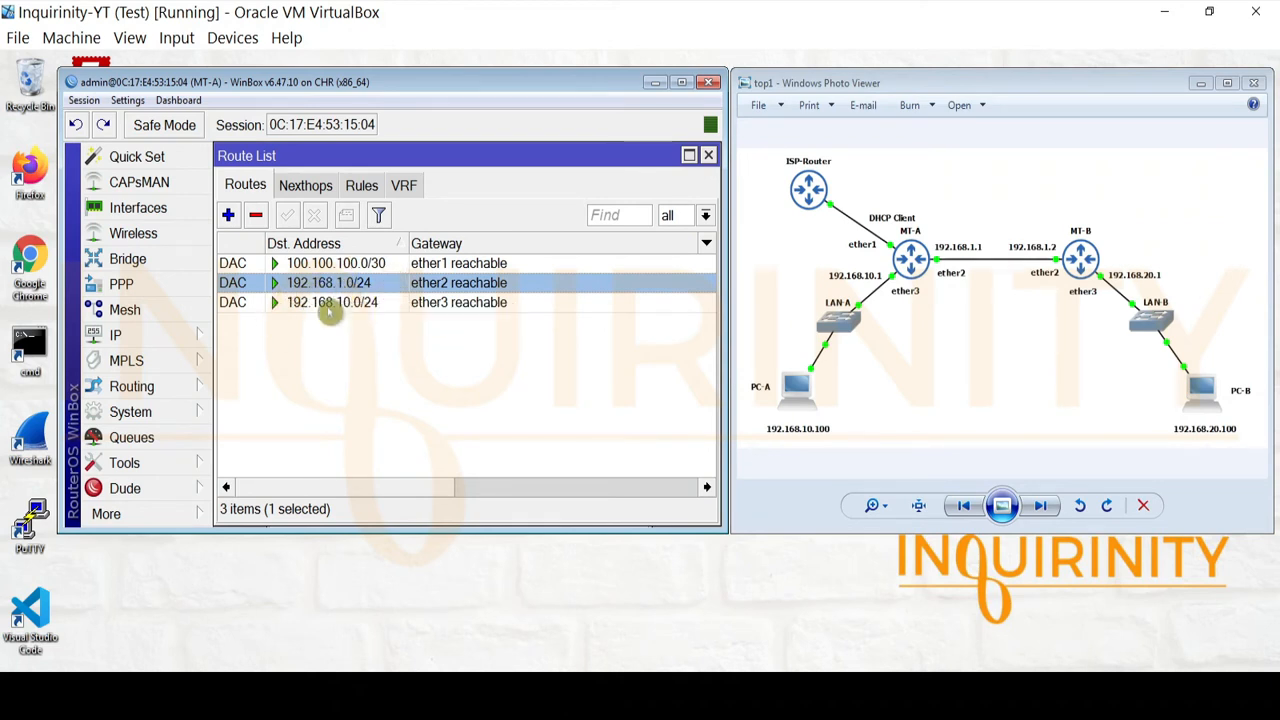
left_click(329, 303)
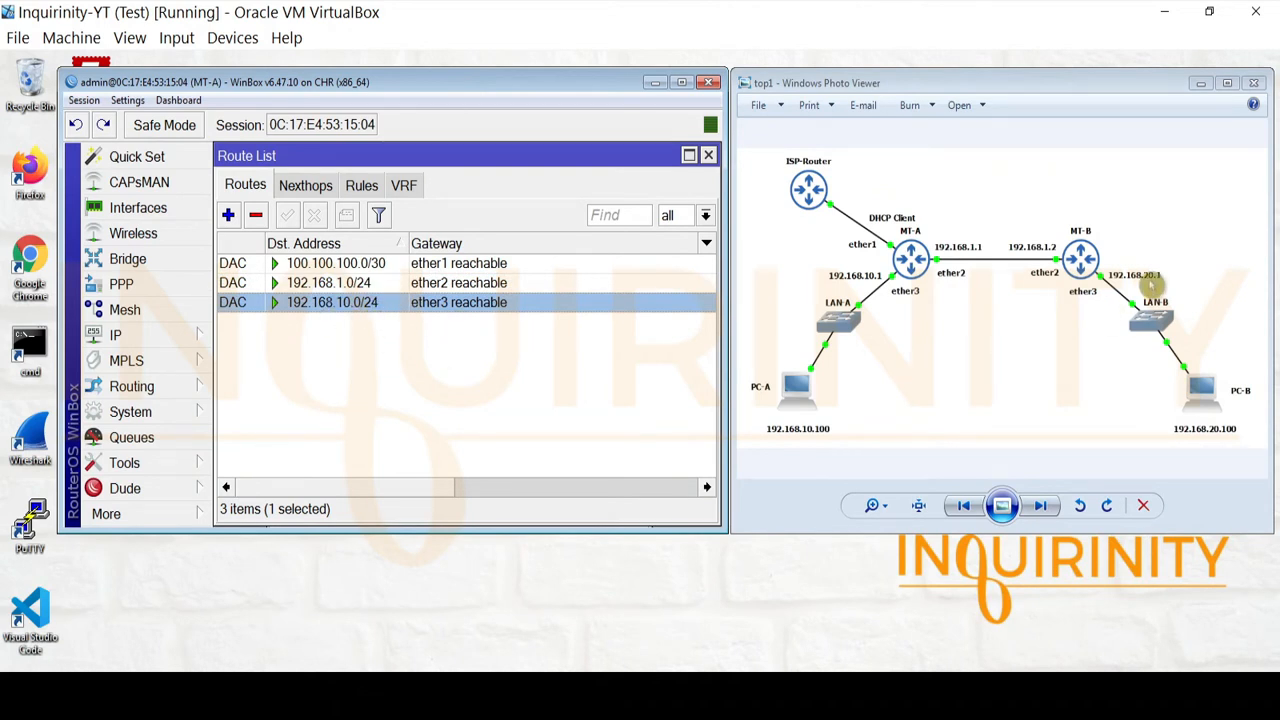
Ping MT-B's LAN address 192.168.20.1 from MT-A and examine the reply status.
left_click(157, 463)
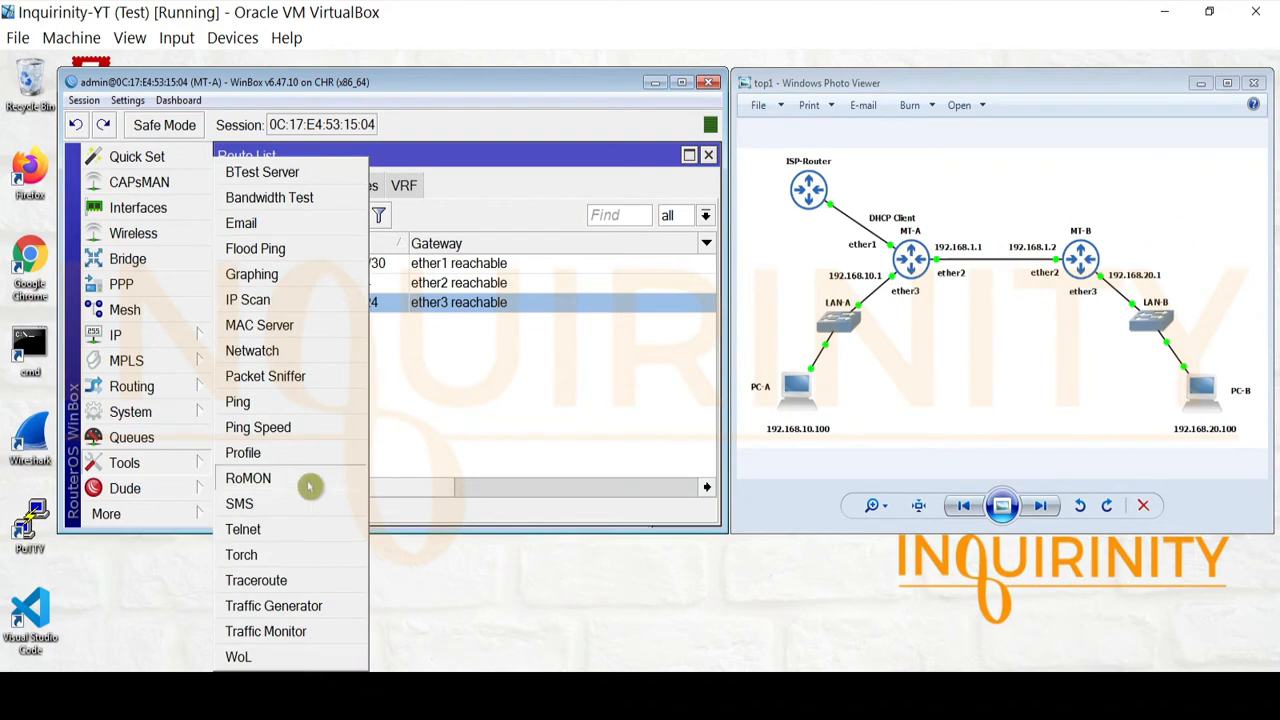
left_click(274, 402)
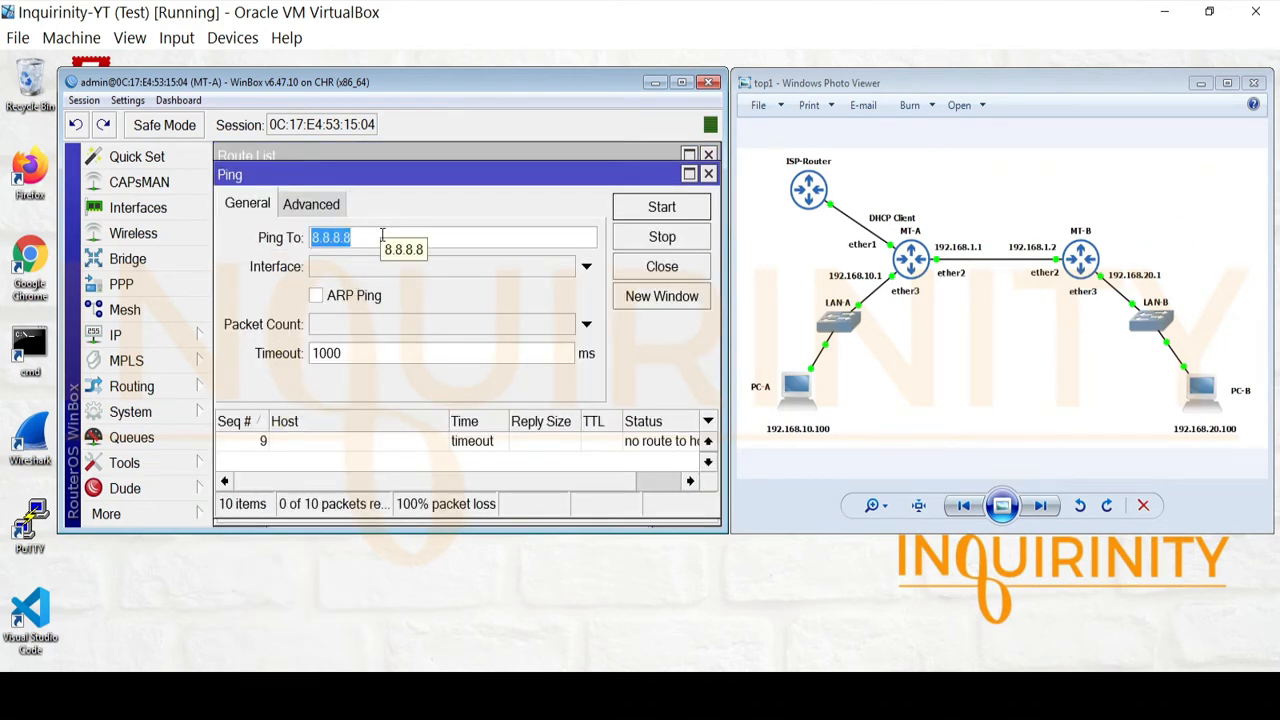
type("192.168.20.1")
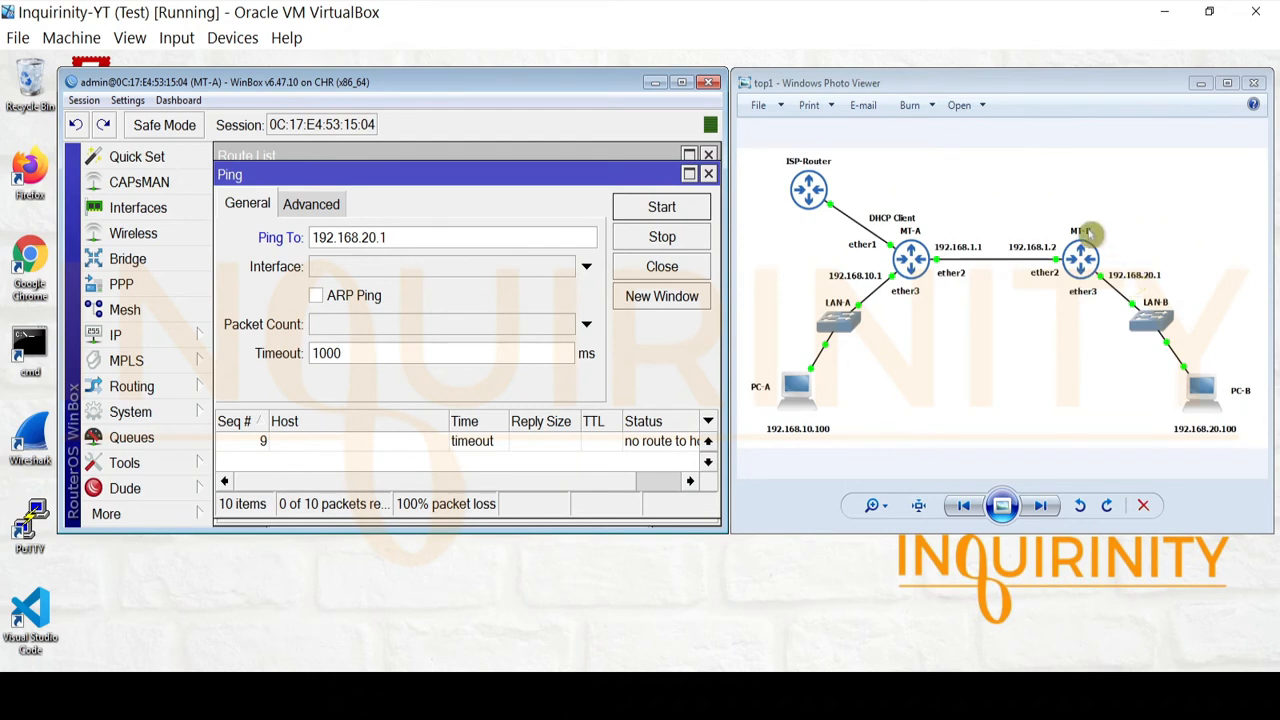
left_click(658, 208)
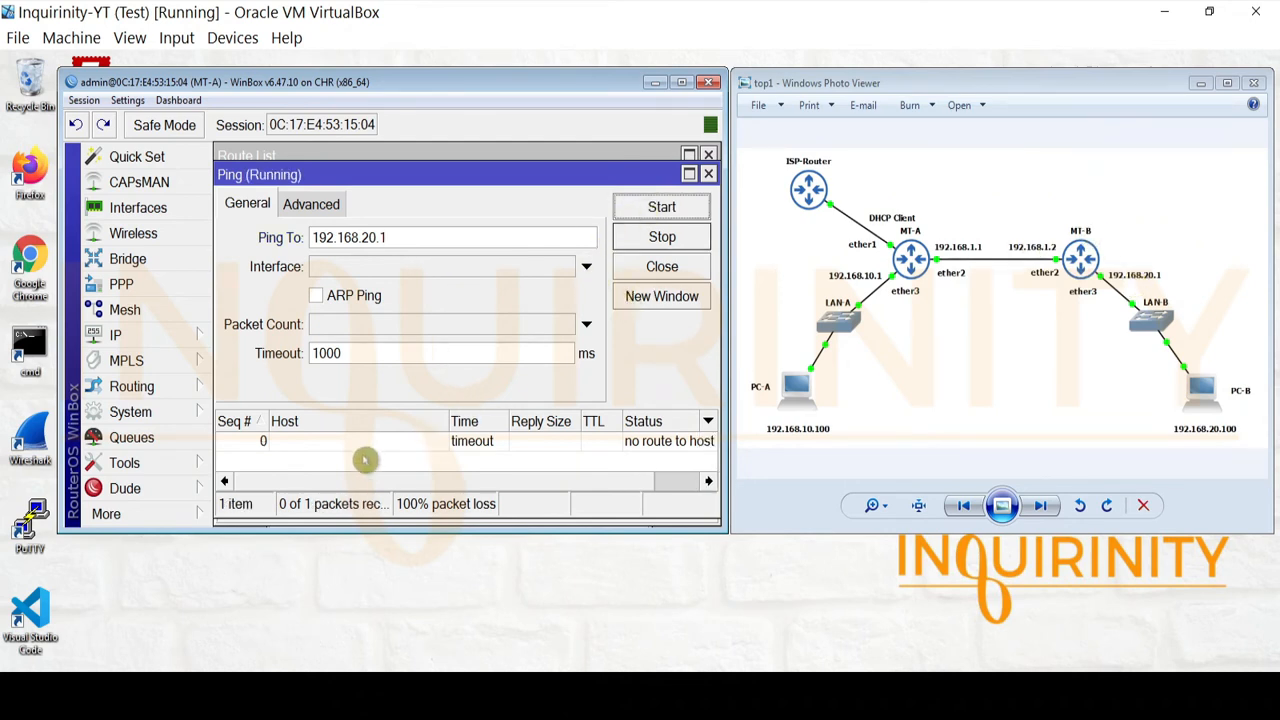
left_click(664, 449)
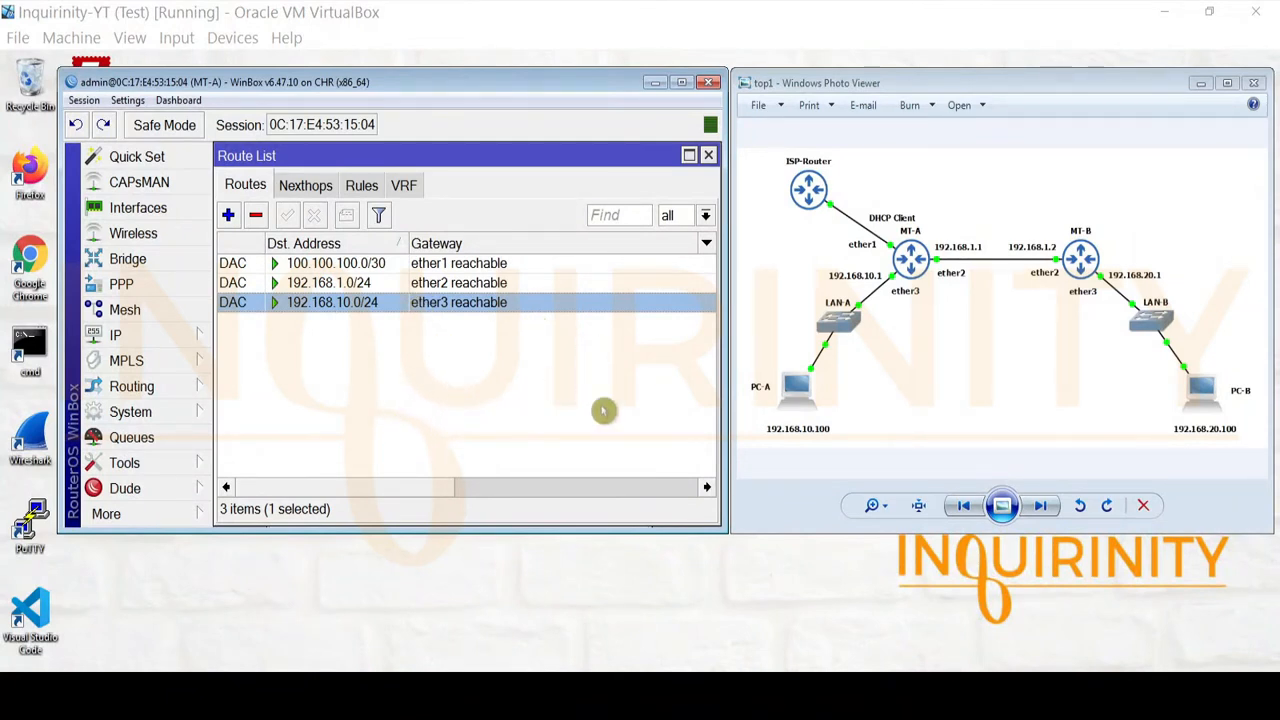
Review the ether2 and ether1 connected routes in MT-A's route list and clear the selection.
left_click(407, 288)
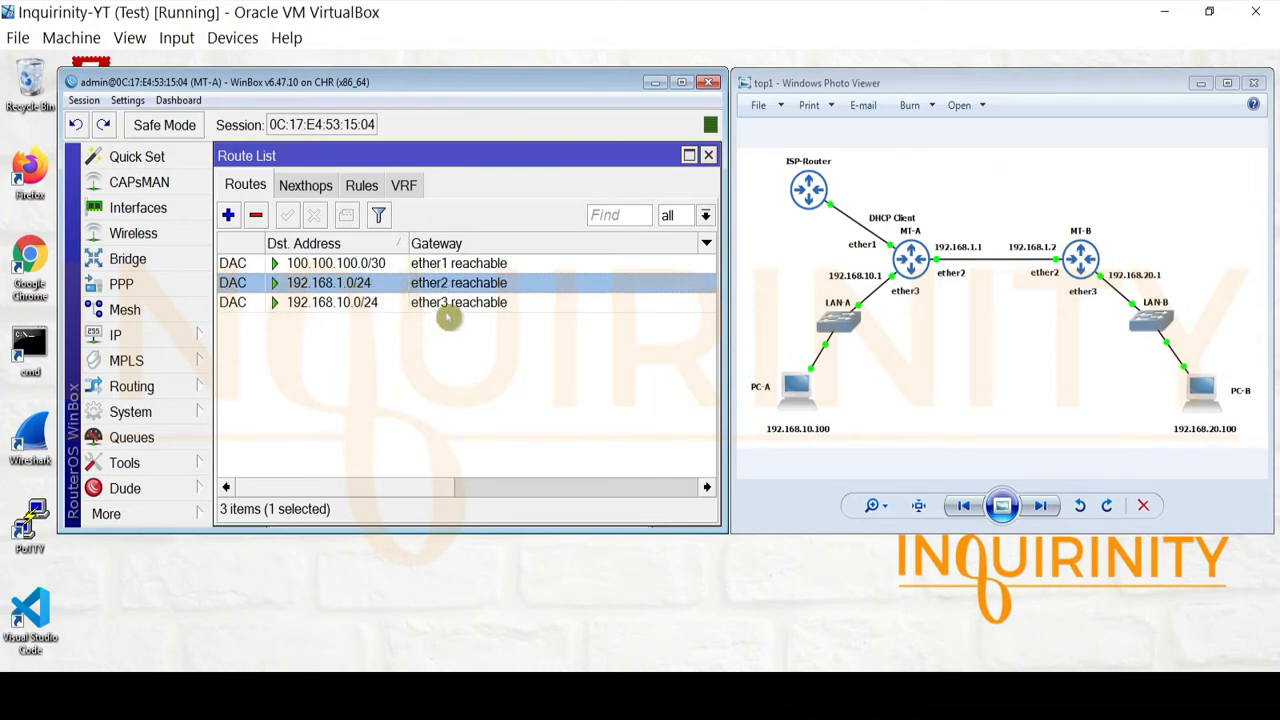
left_click(305, 262)
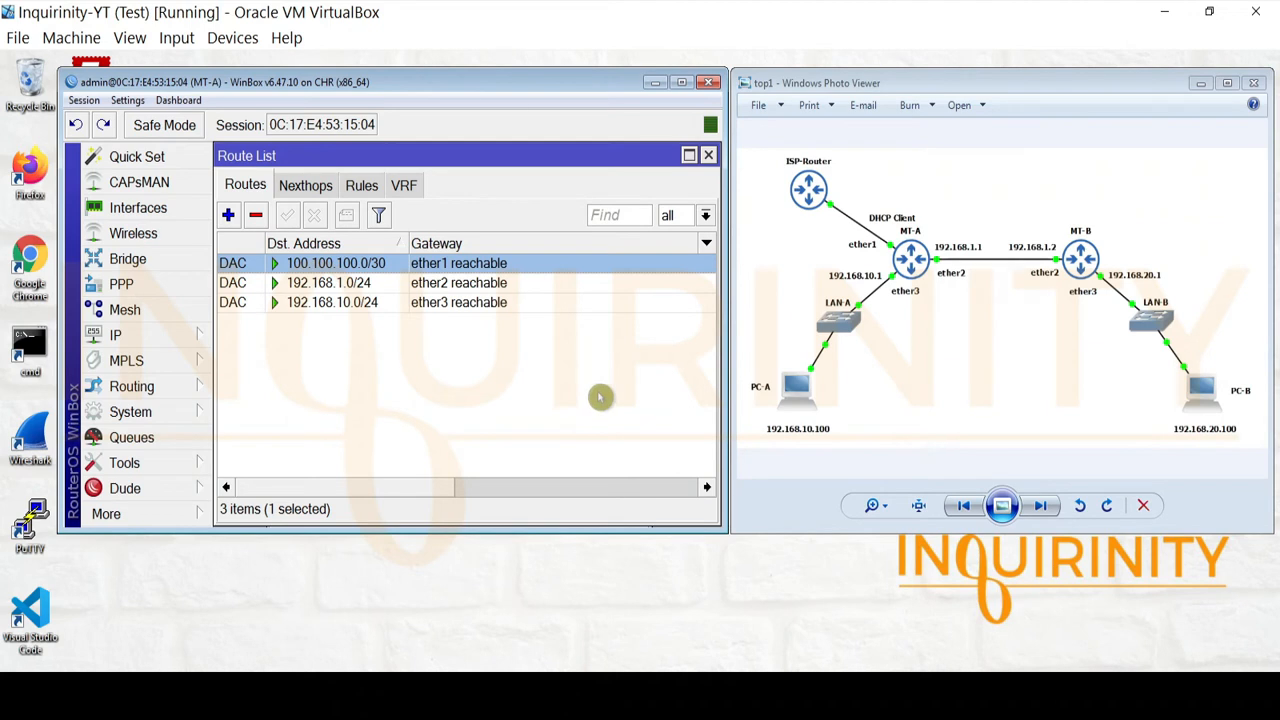
left_click(569, 409)
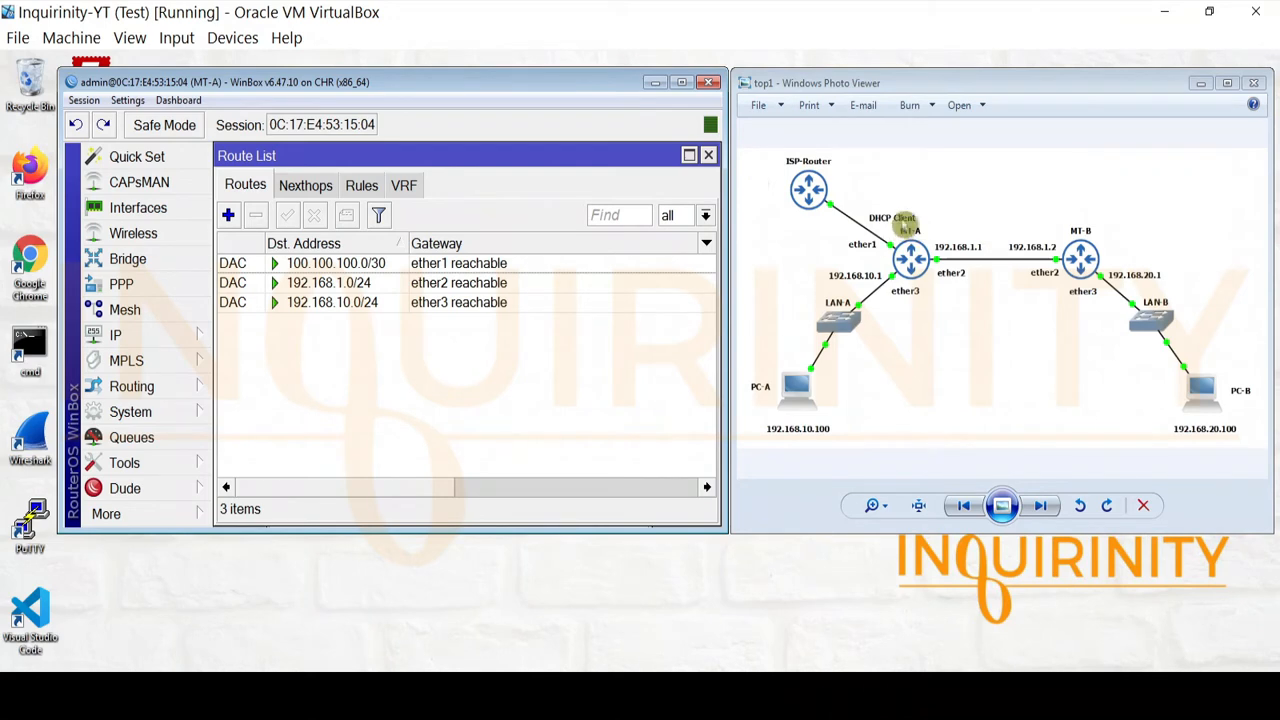
Set Add Default Route to yes on MT-A's ether1 DHCP client and save the change.
left_click(97, 343)
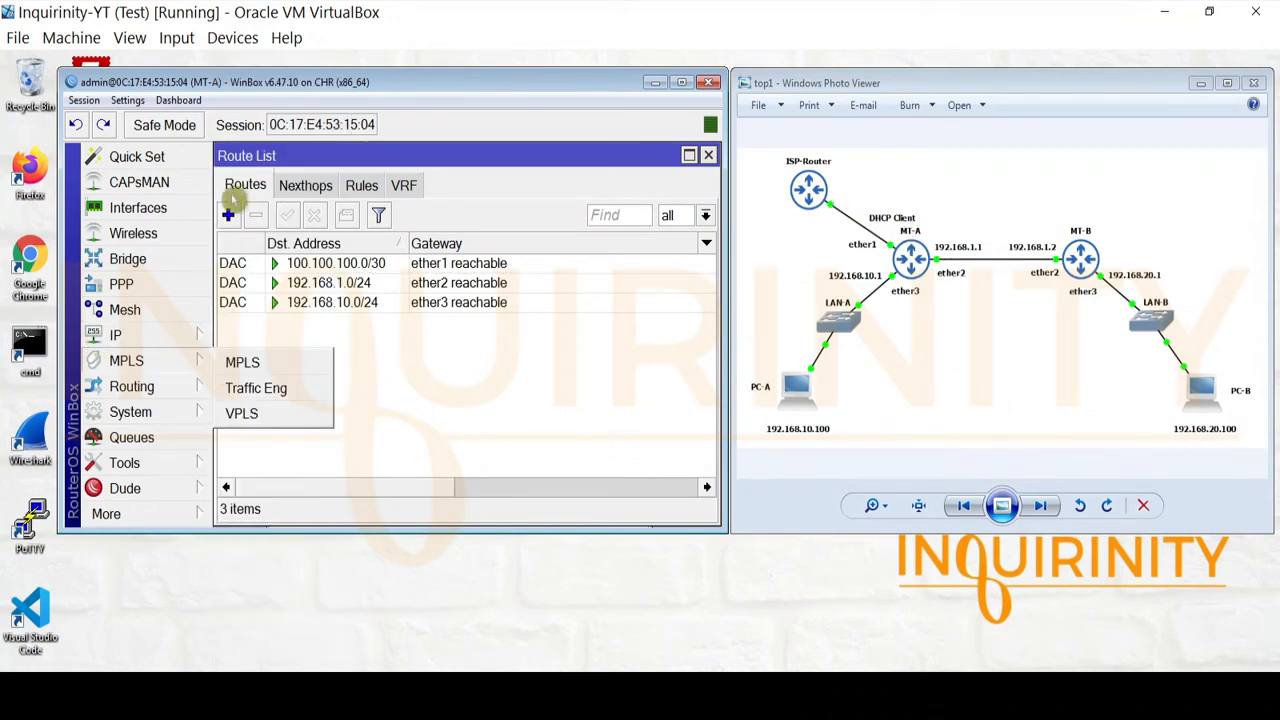
mouse_move(170, 333)
left_click(317, 172)
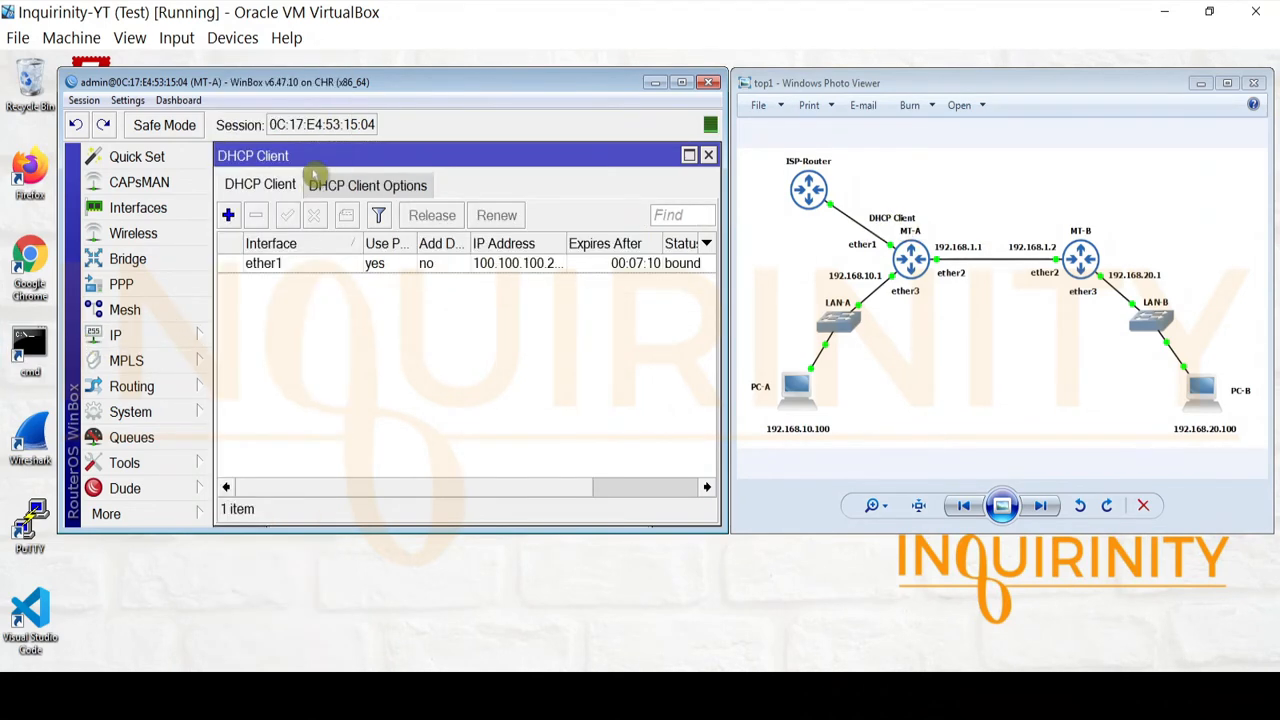
double_click(293, 266)
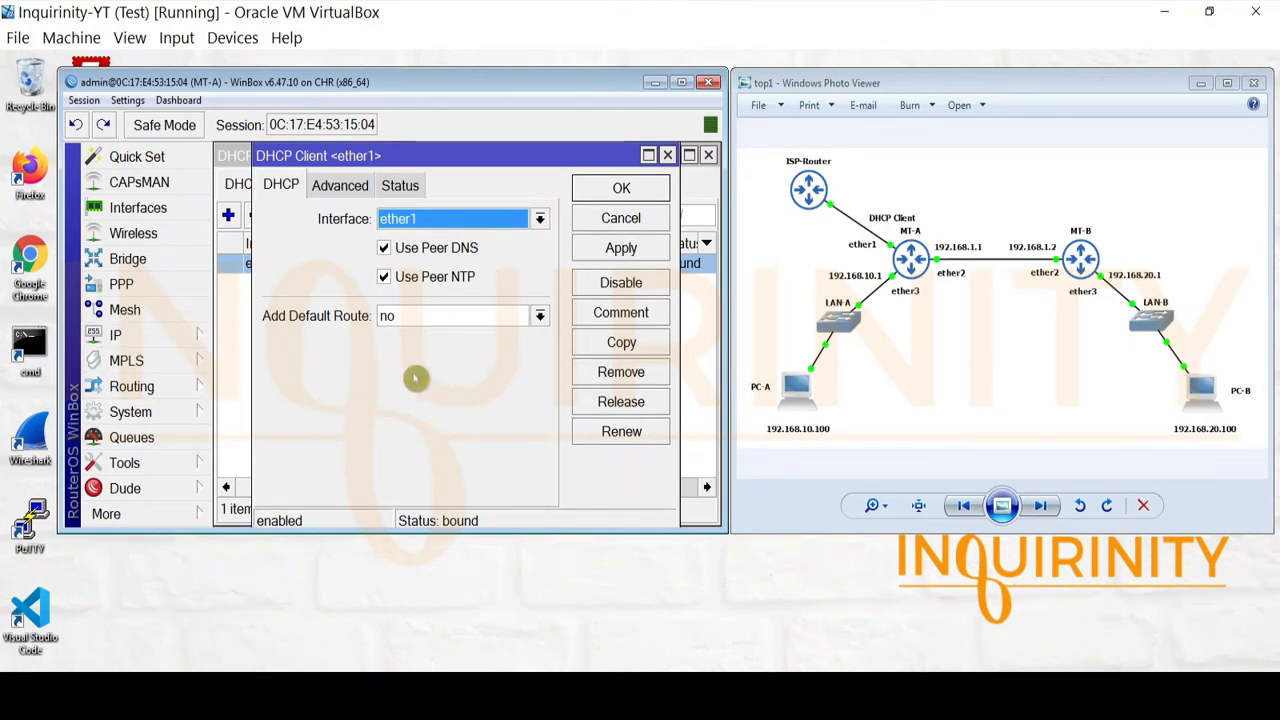
left_click(539, 315)
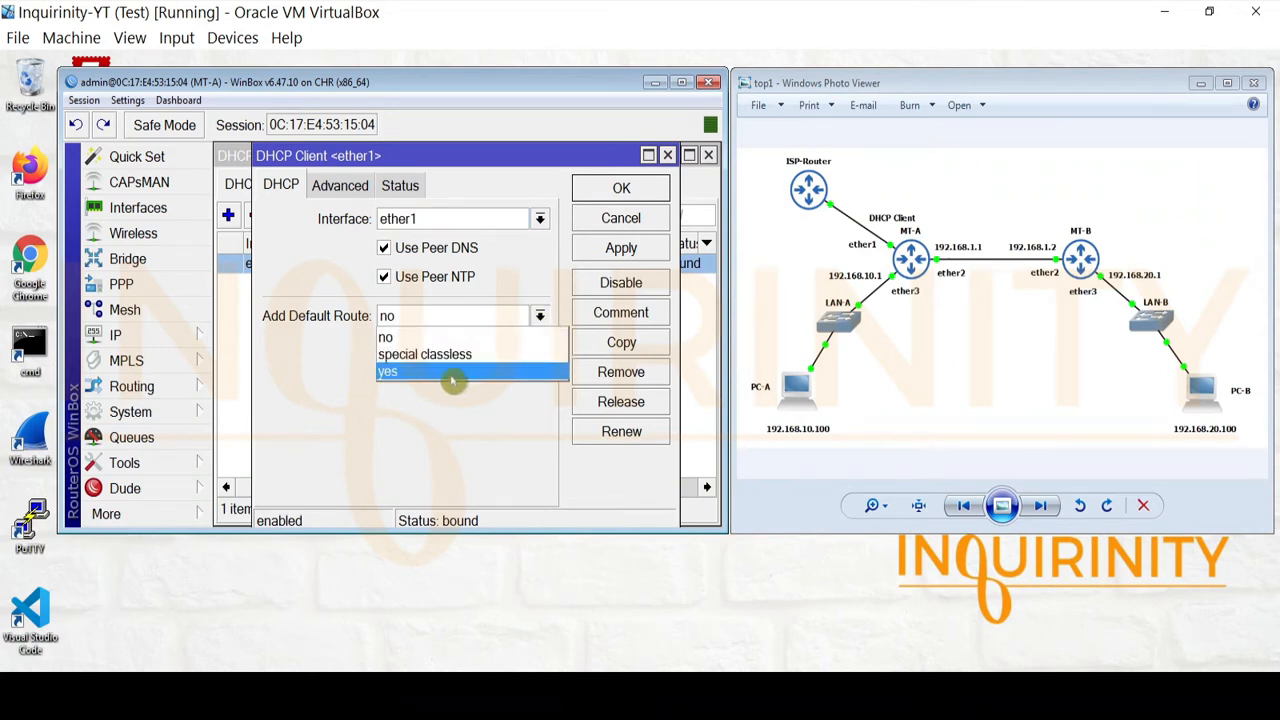
left_click(382, 337)
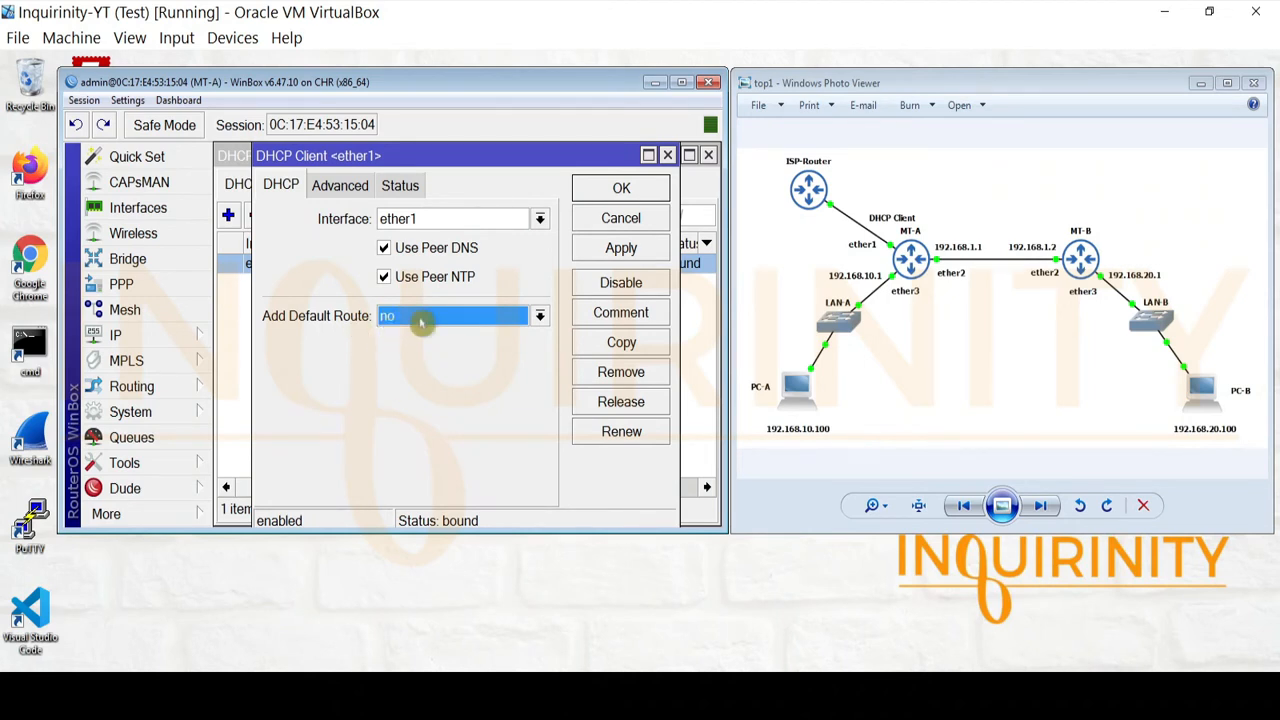
left_click(468, 318)
left_click(402, 368)
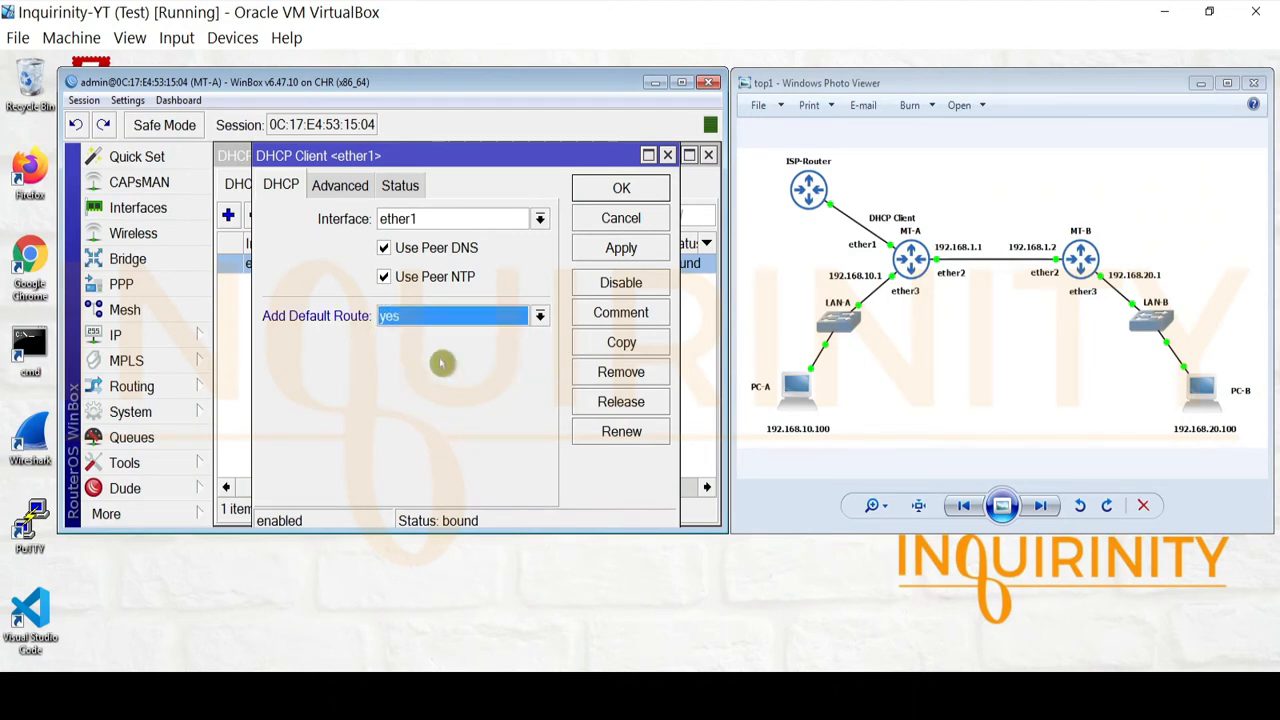
left_click(616, 248)
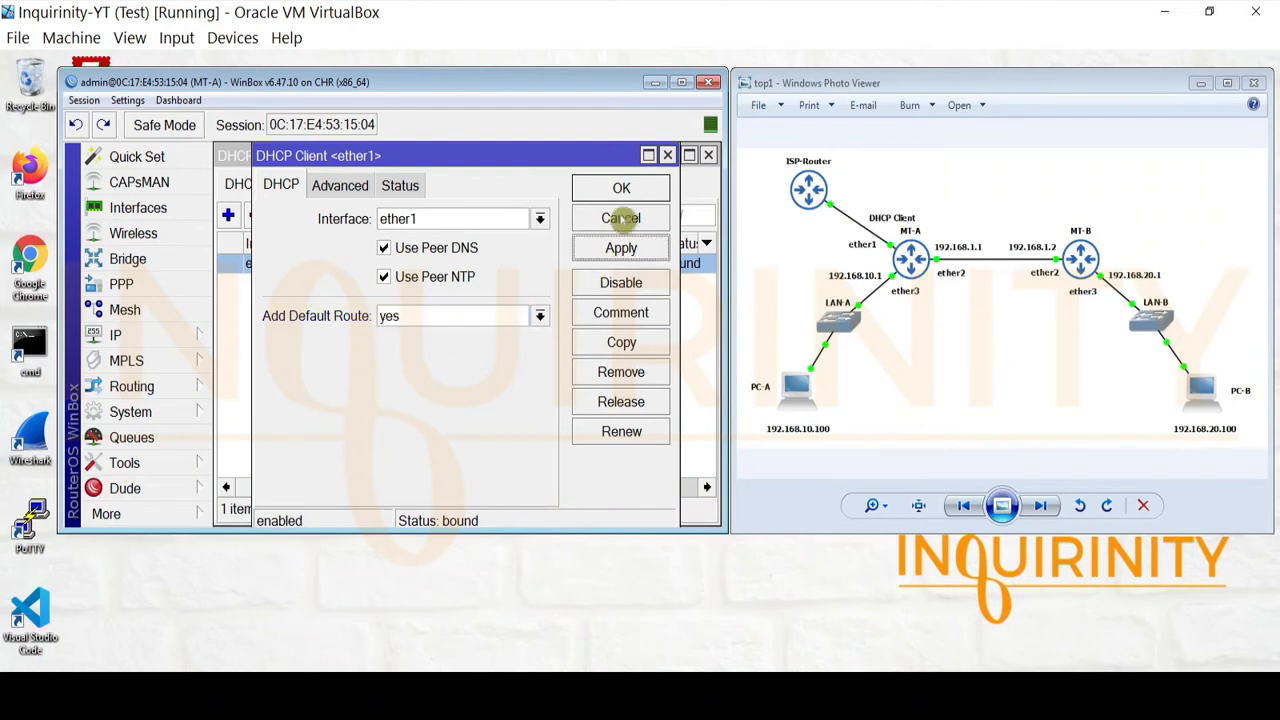
left_click(617, 190)
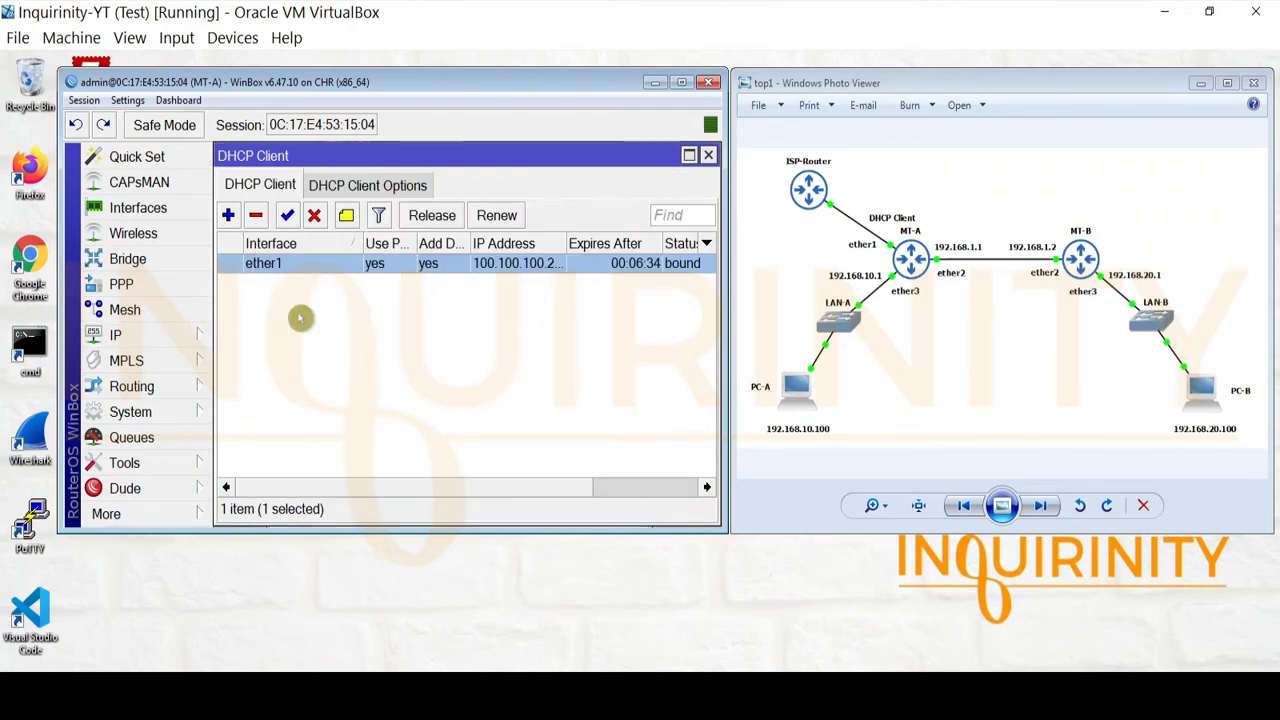
Check the Add Default Route column in the DHCP client list, and inspect the 0.0.0.0/0 route in the route list.
left_click_drag(468, 243, 531, 243)
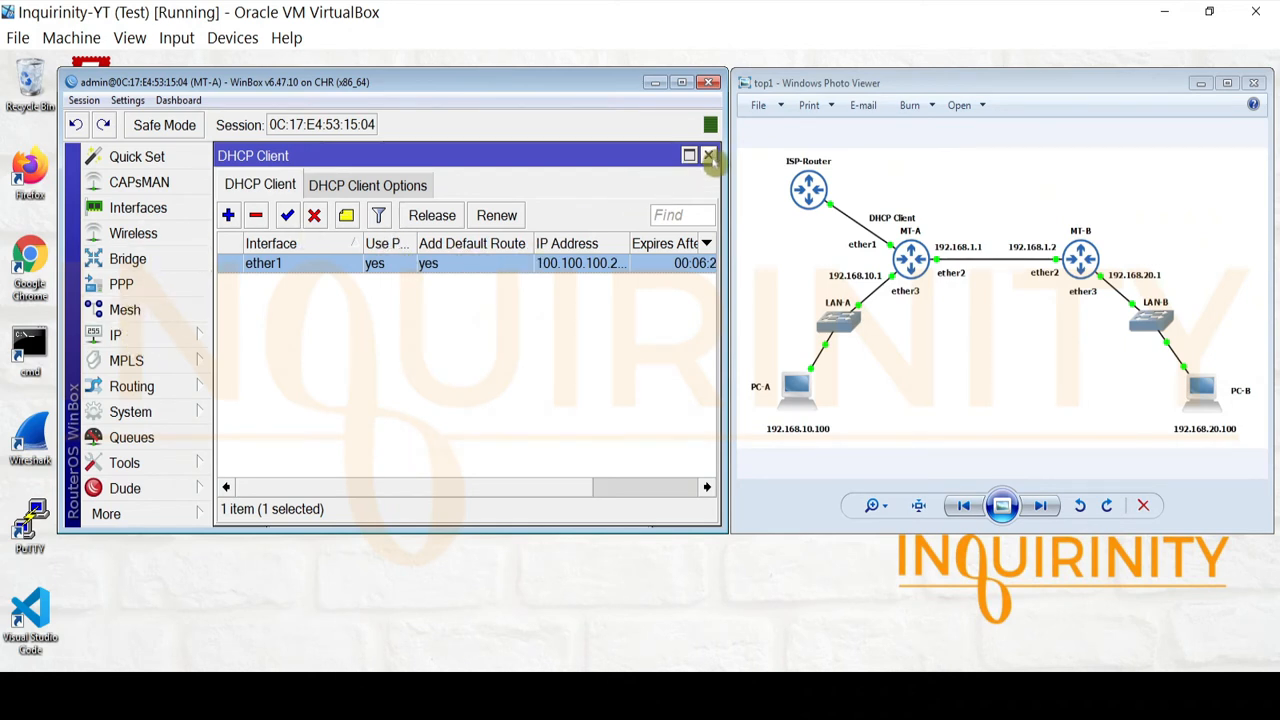
left_click(708, 156)
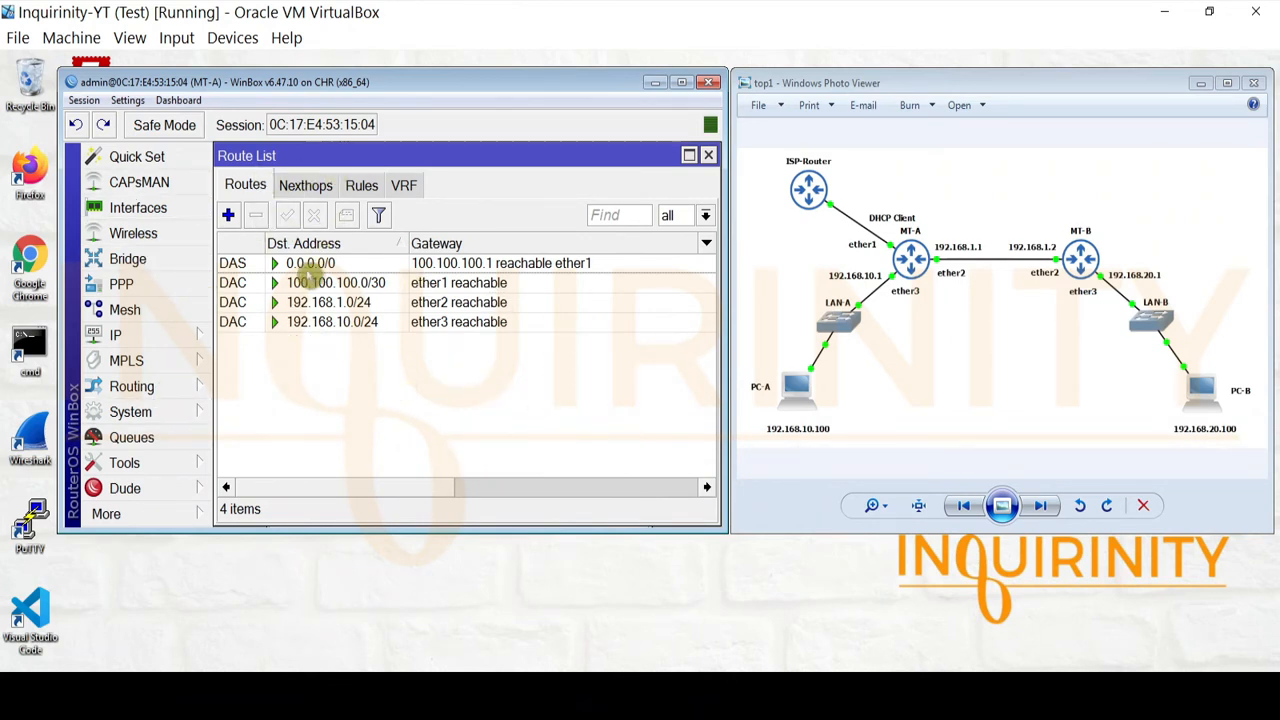
left_click(303, 270)
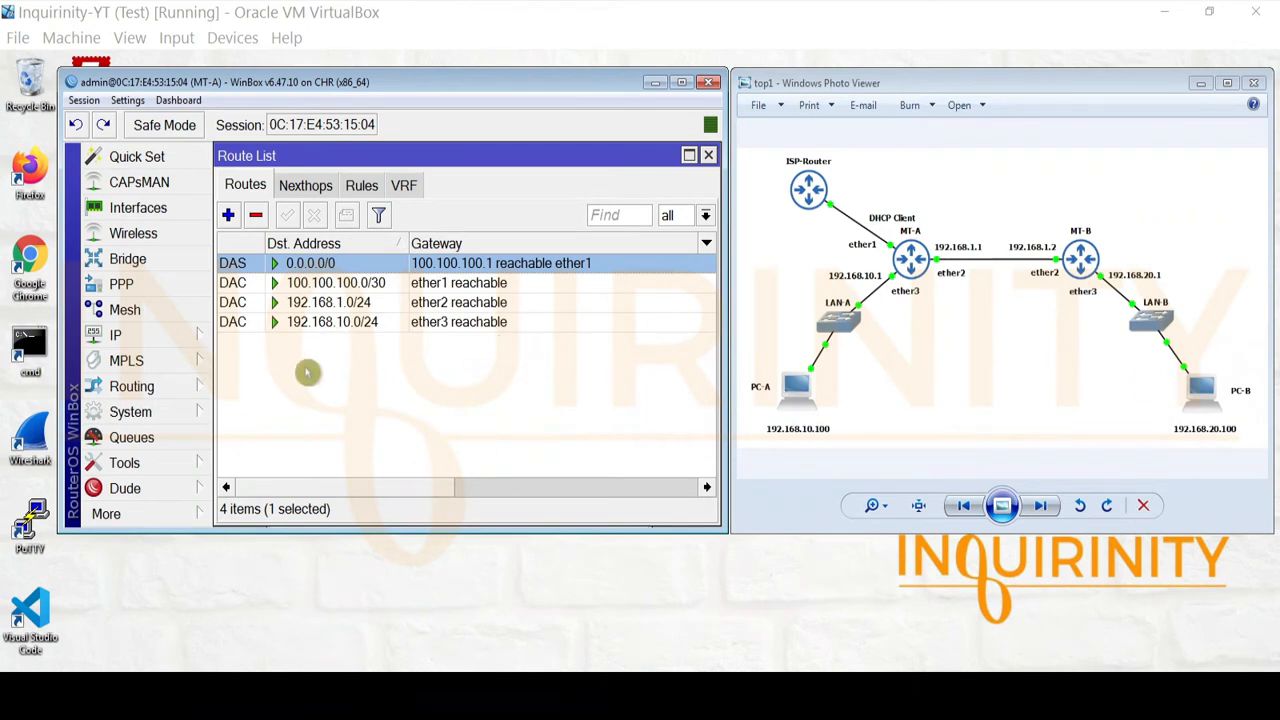
Go through the connected routes one by one, checking whether any covers LAN-B's 192.168.20.1 address from the topology diagram.
left_click(333, 283)
left_click(330, 302)
left_click(328, 322)
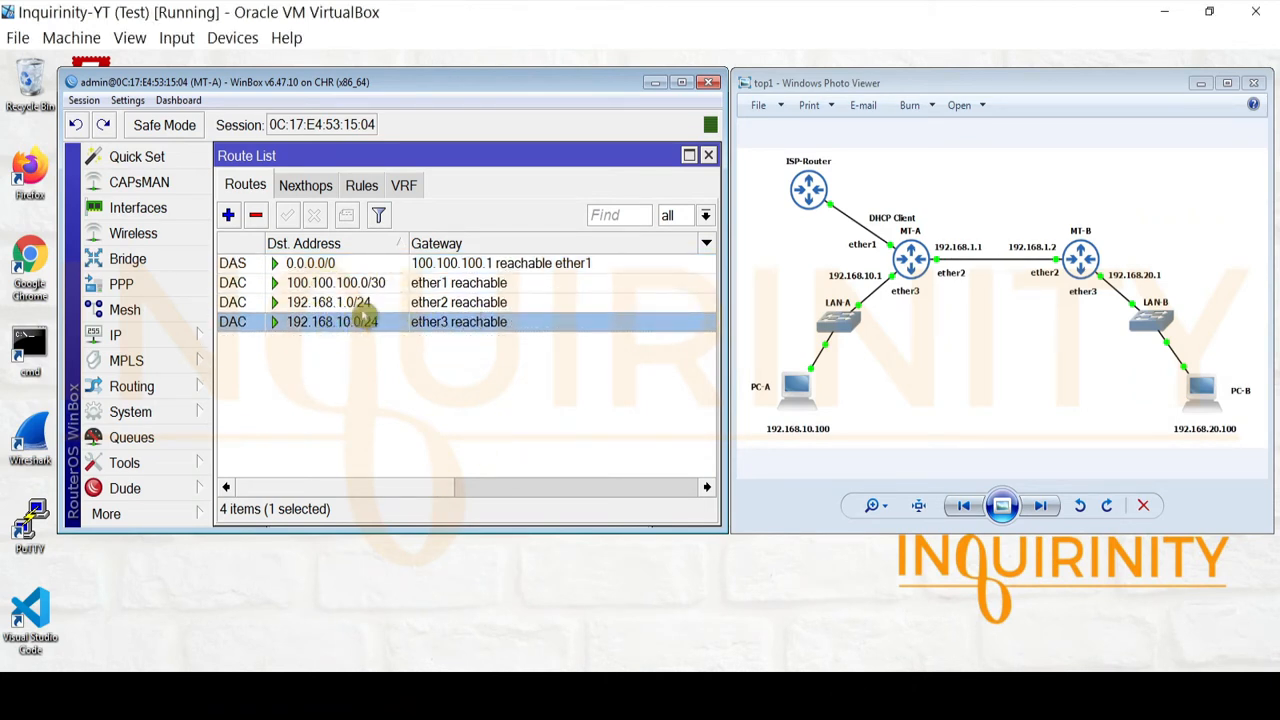
left_click(360, 302)
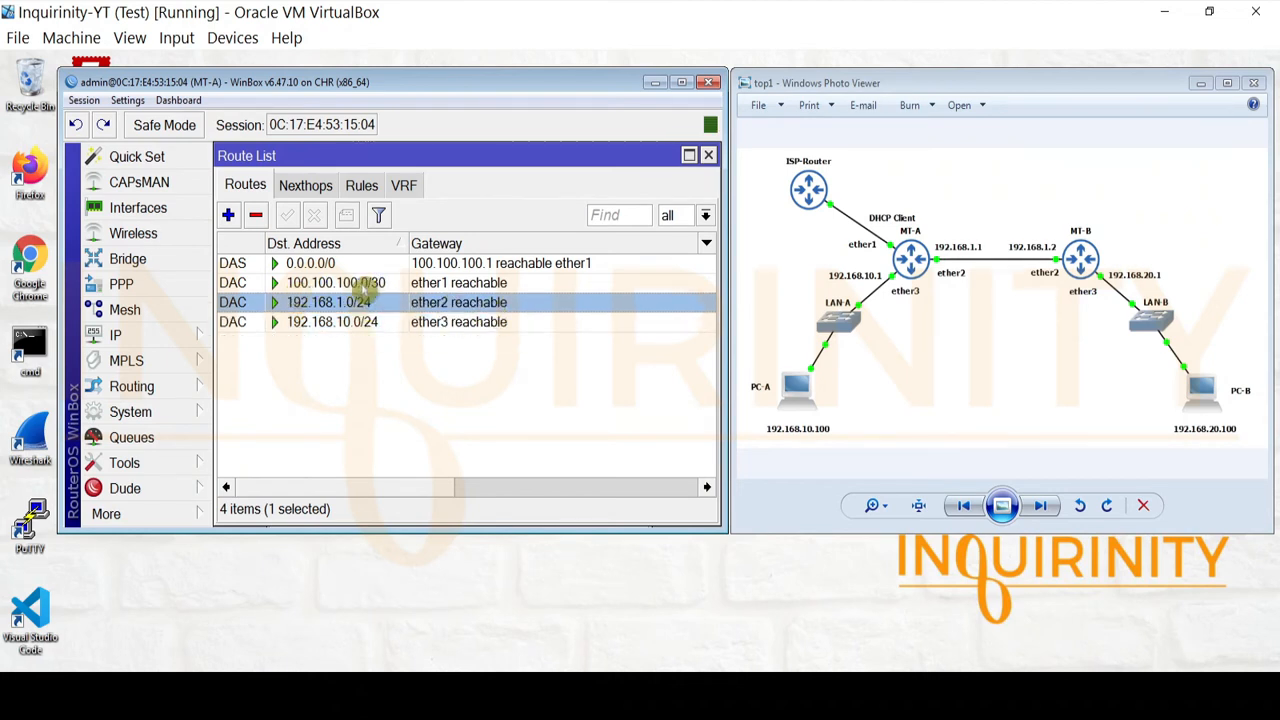
left_click(367, 284)
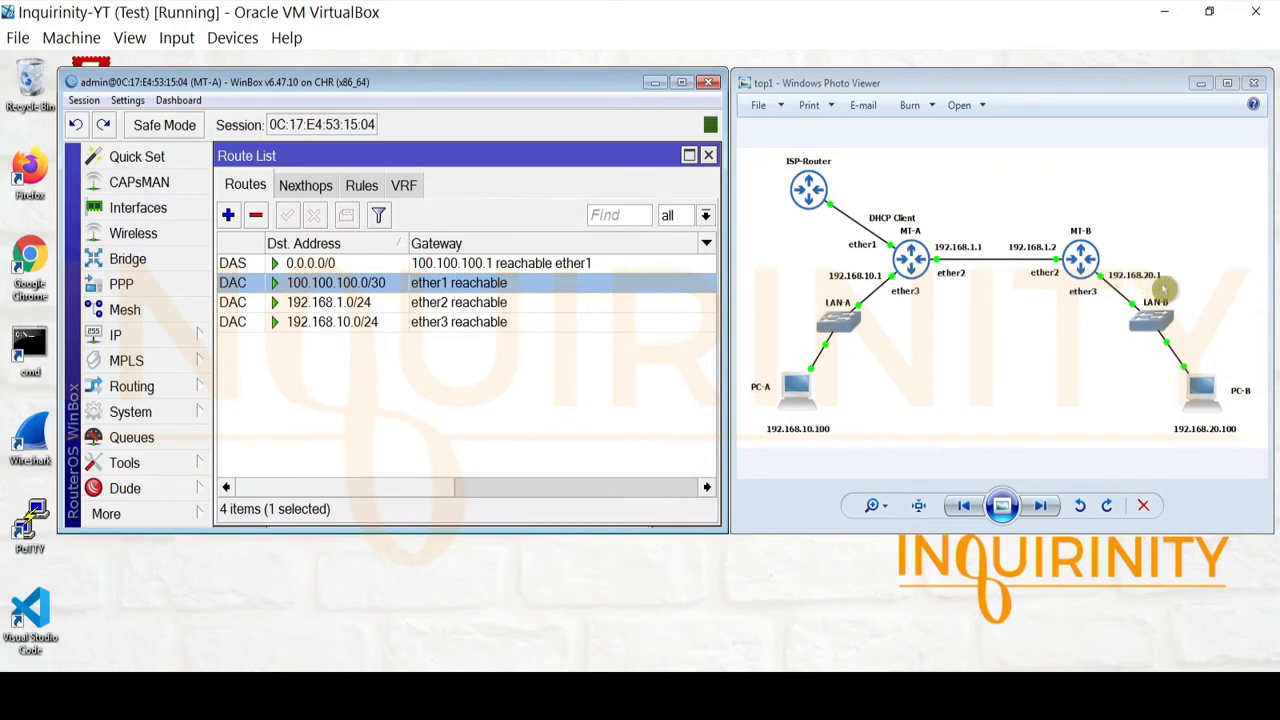
left_click(330, 302)
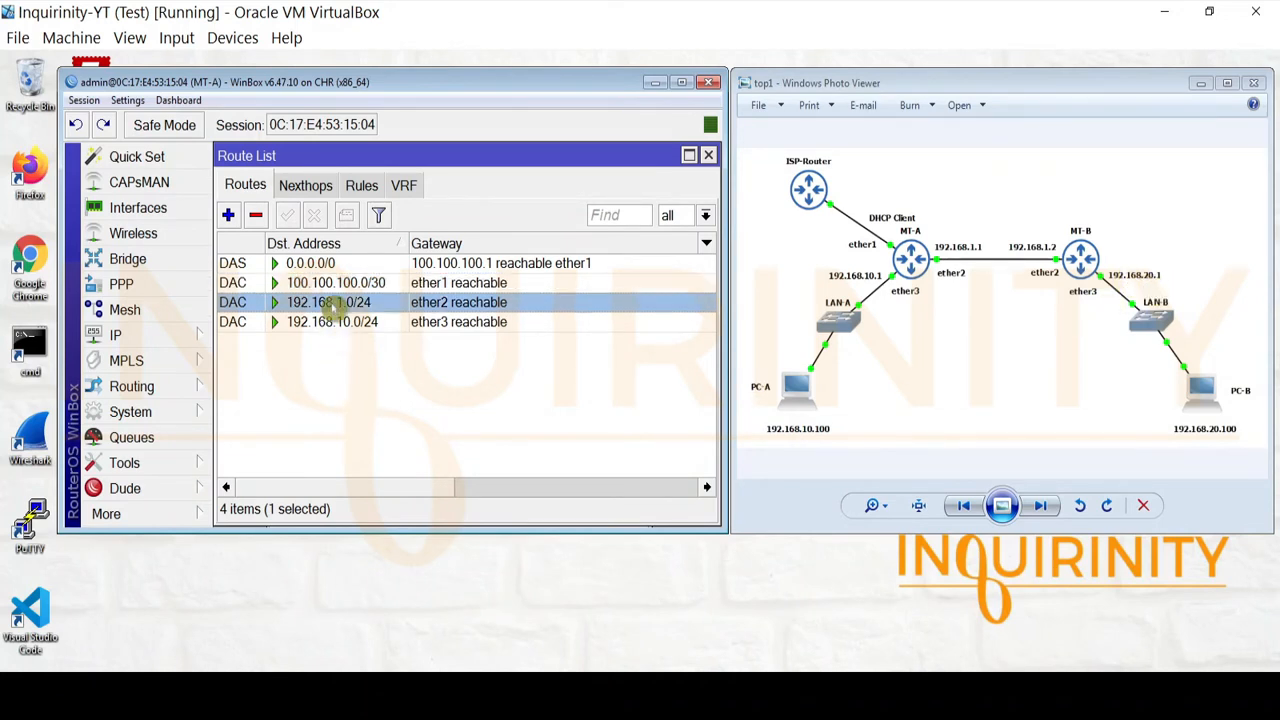
left_click(333, 322)
left_click(355, 283)
left_click(355, 302)
left_click(343, 322)
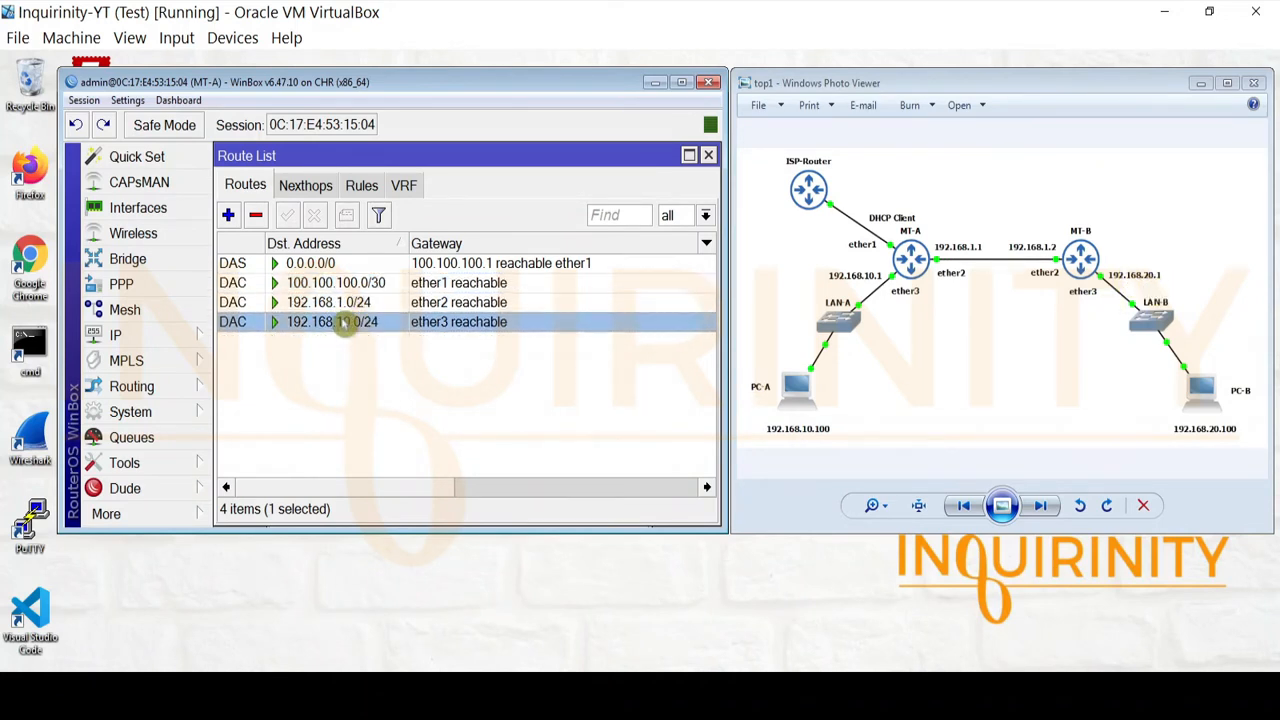
Check the address range covered by MT-A's ether3 connected route, and select the 0.0.0.0/0 default route.
left_click(378, 287)
left_click(350, 322)
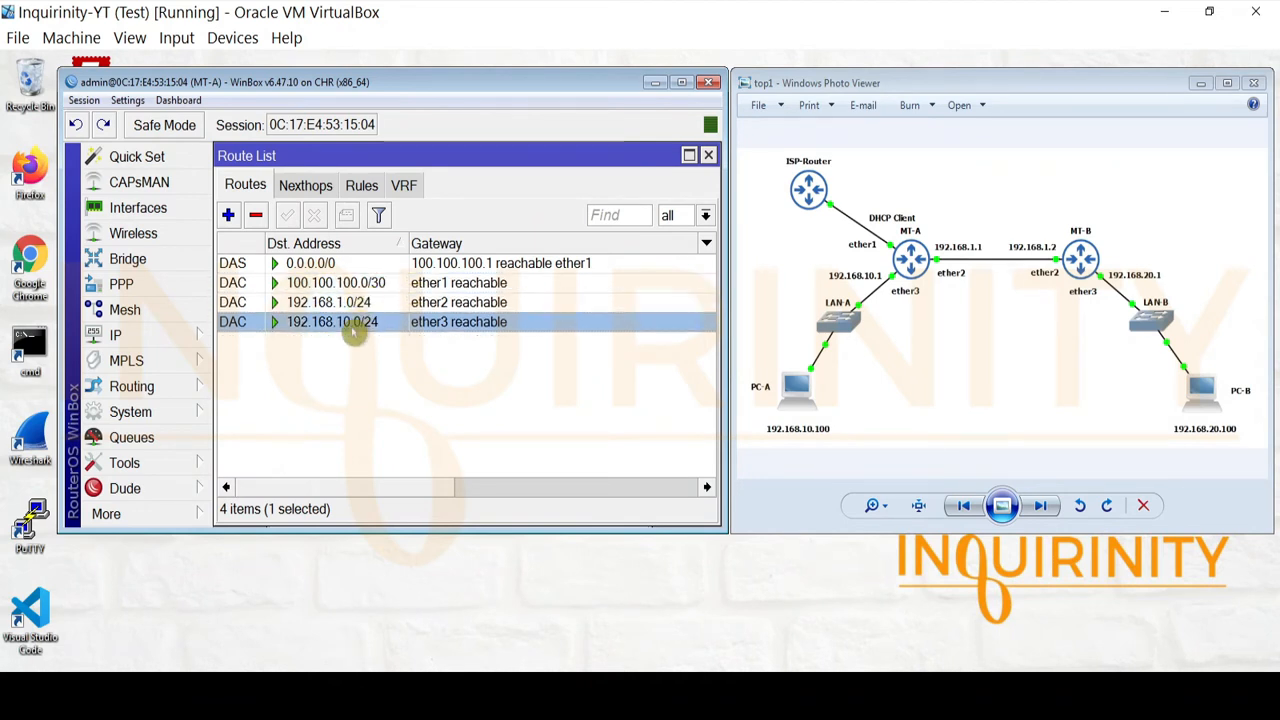
mouse_move(354, 334)
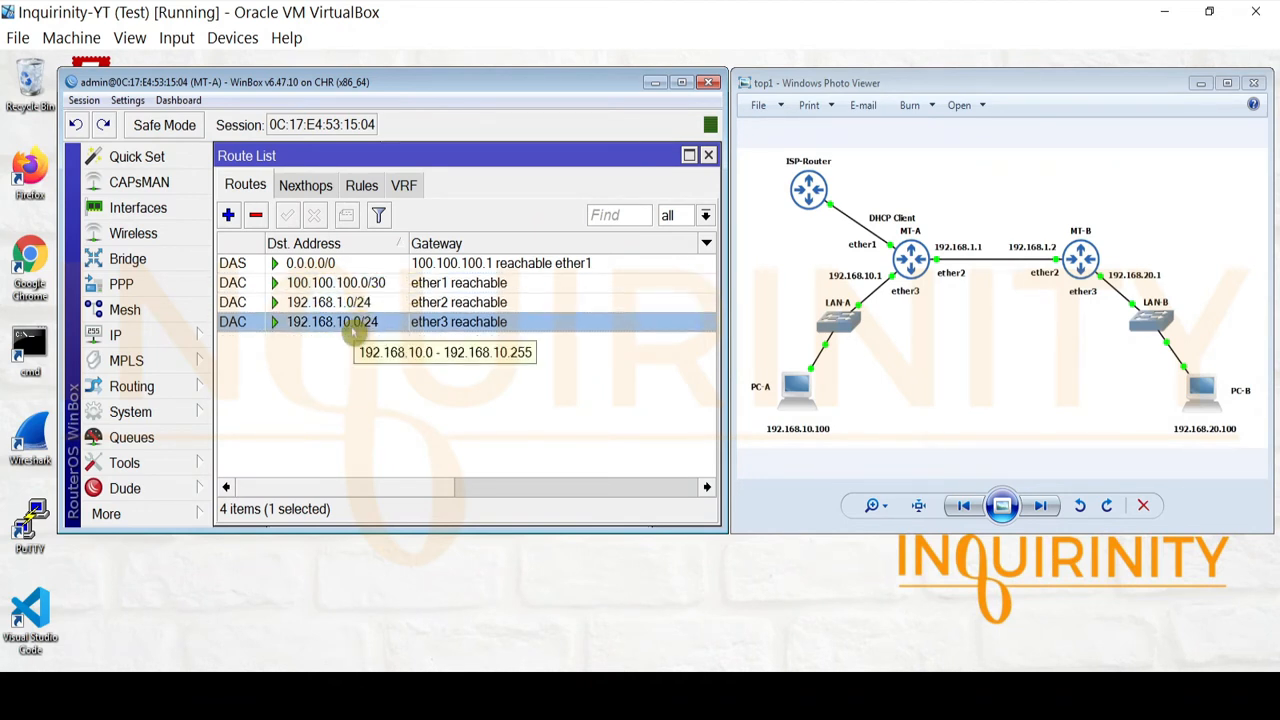
left_click(340, 265)
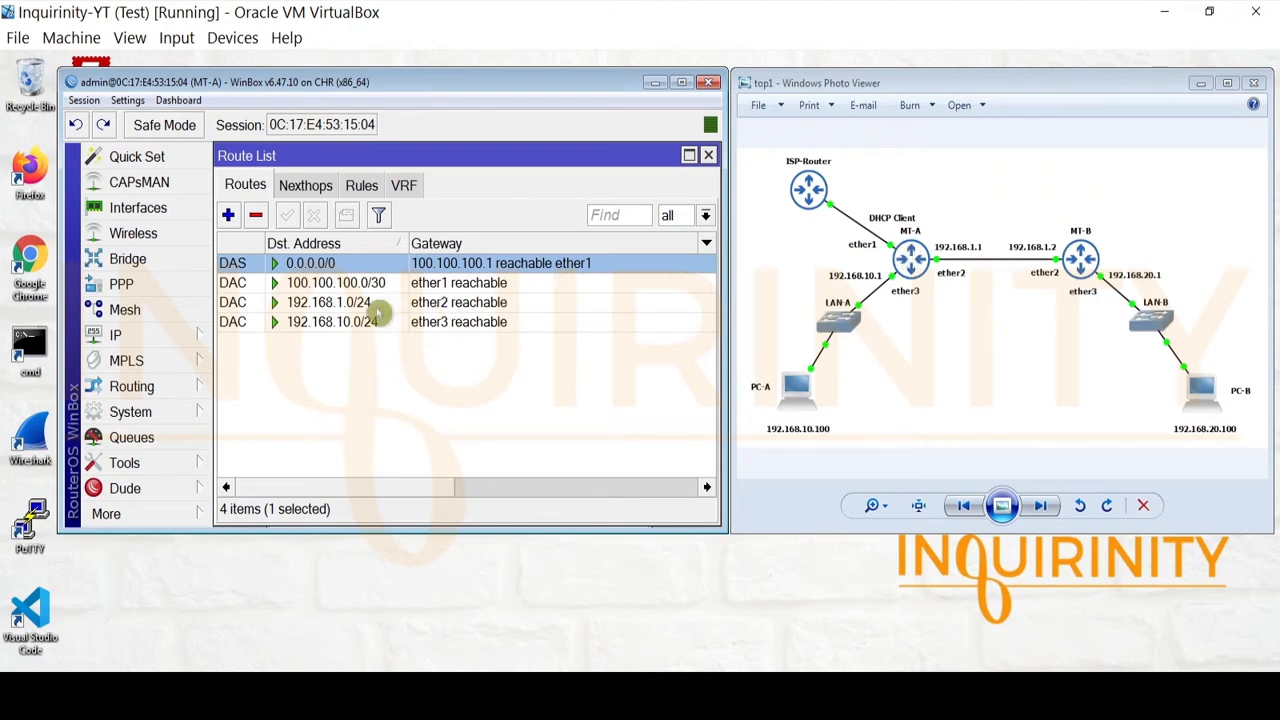
Go through the ether1, ether2 and ether3 connected routes repeatedly, and return to the 0.0.0.0/0 route as the fallback.
left_click(352, 285)
left_click(350, 302)
left_click(346, 323)
left_click(349, 304)
left_click(350, 288)
left_click(350, 305)
left_click(351, 328)
left_click(351, 309)
left_click(348, 284)
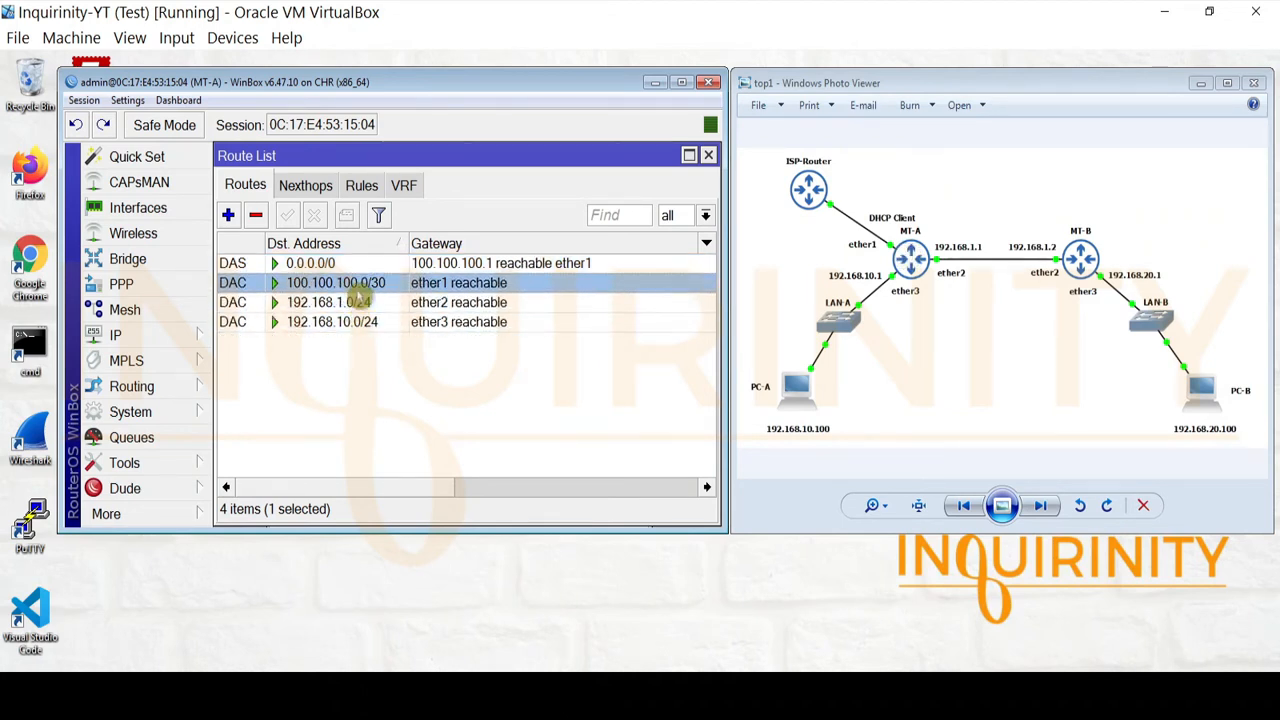
left_click(340, 265)
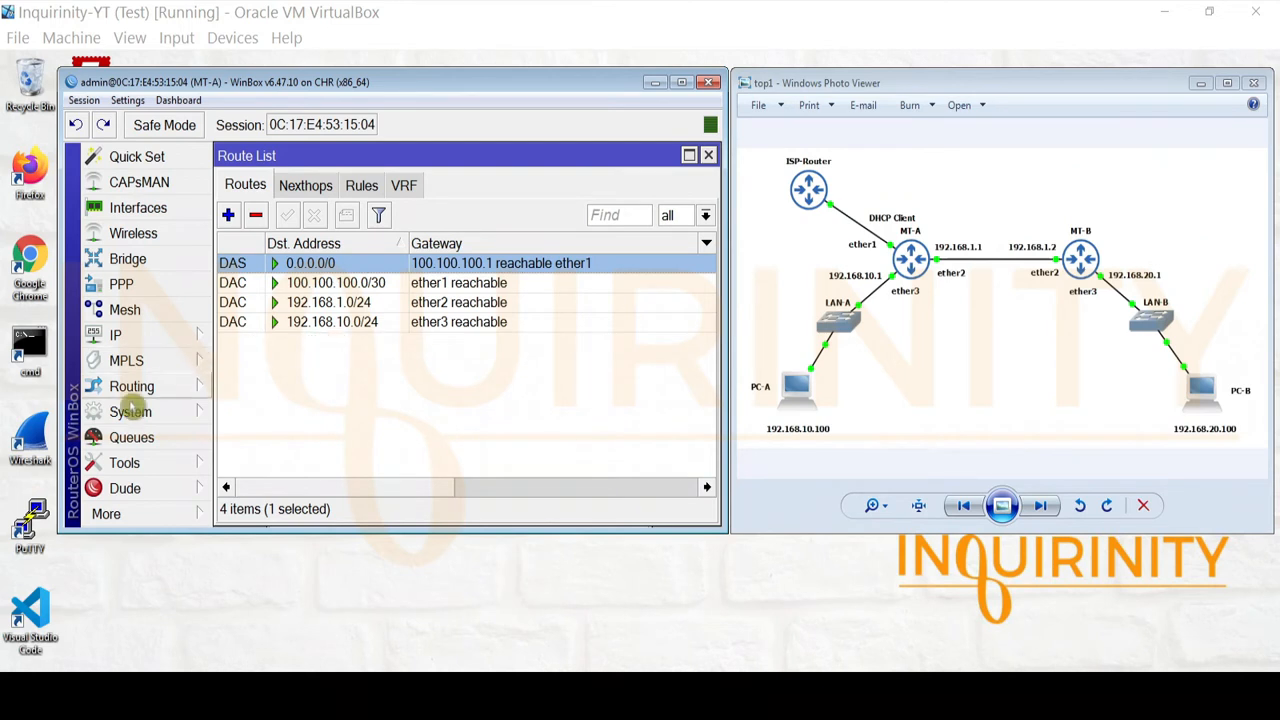
Test internet reachability from MT-A by pinging 8.8.8.8 and inspect the replies.
left_click(126, 464)
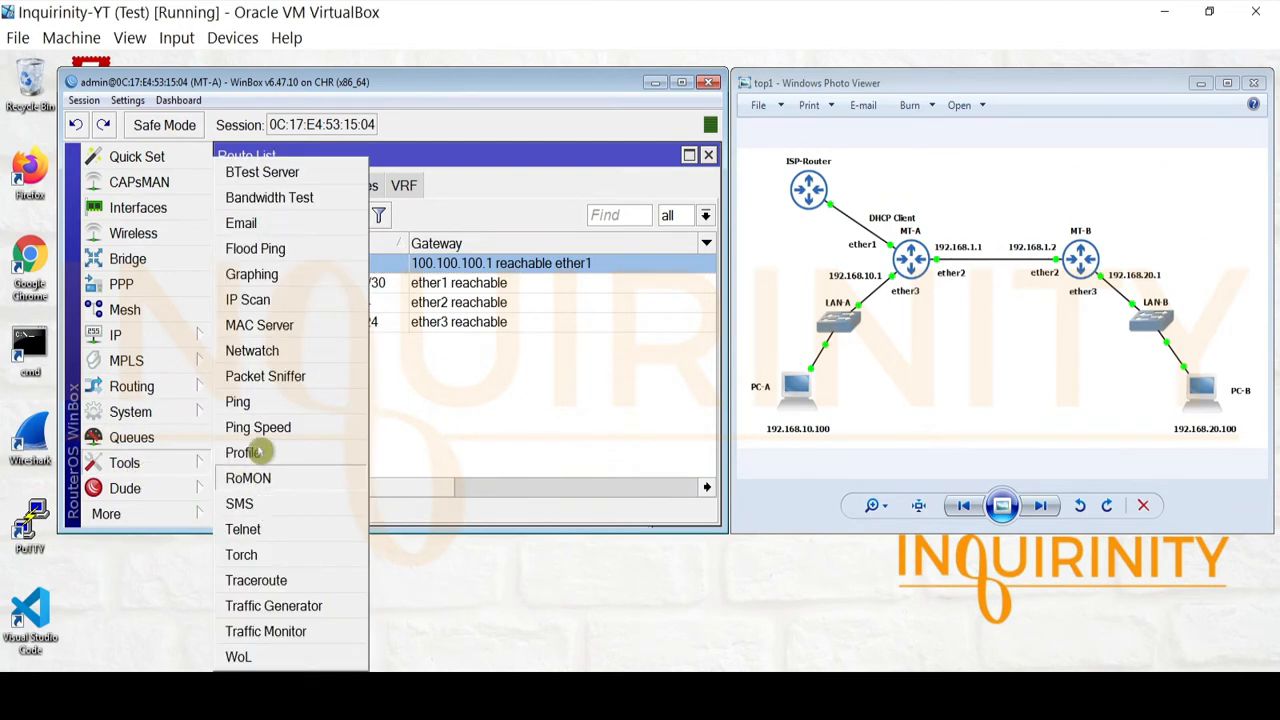
left_click(243, 402)
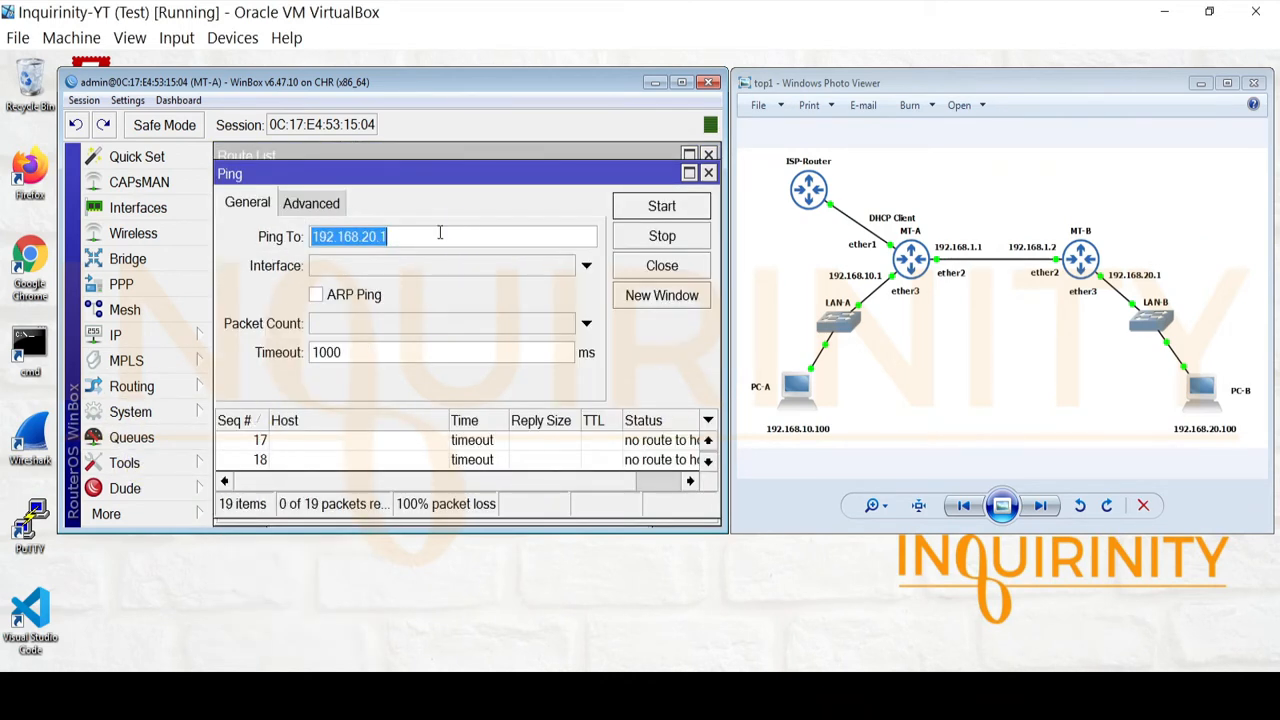
type("8.8.8.8")
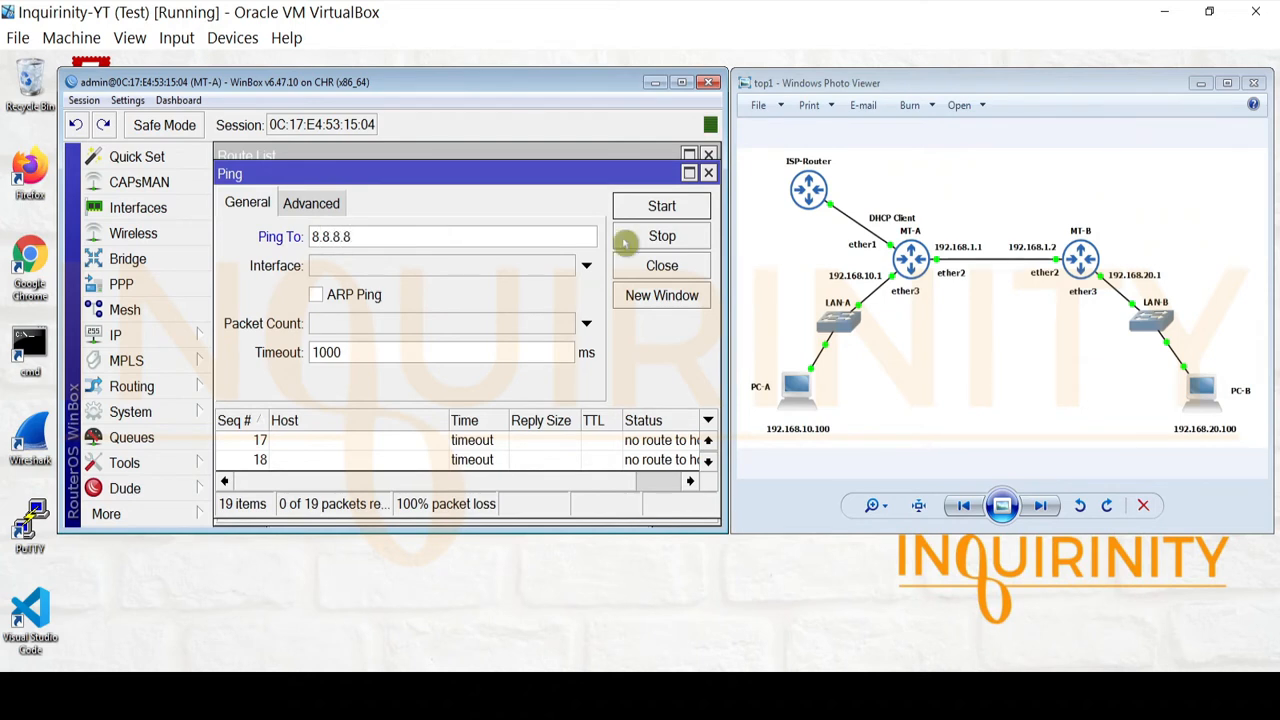
left_click(662, 206)
left_click(283, 443)
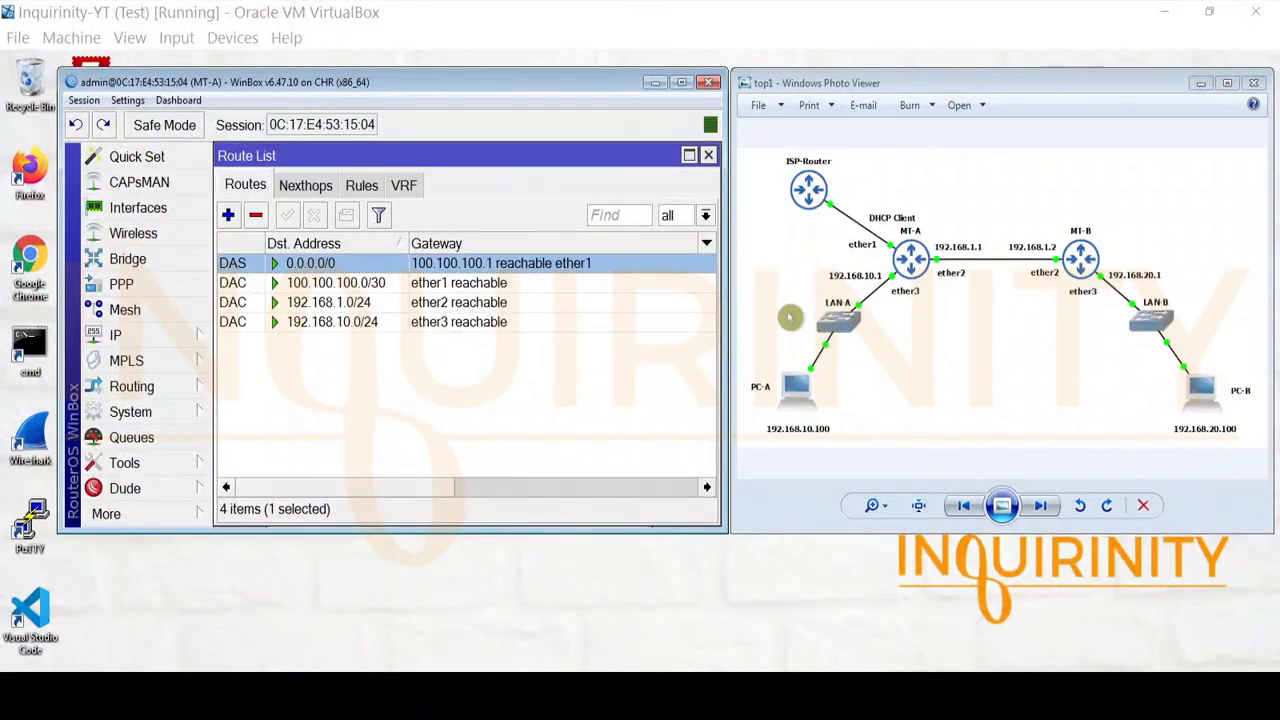
Compare each connected route and the 0.0.0.0/0 route with the topology diagram to work out which would carry LAN-B traffic.
left_click(984, 360)
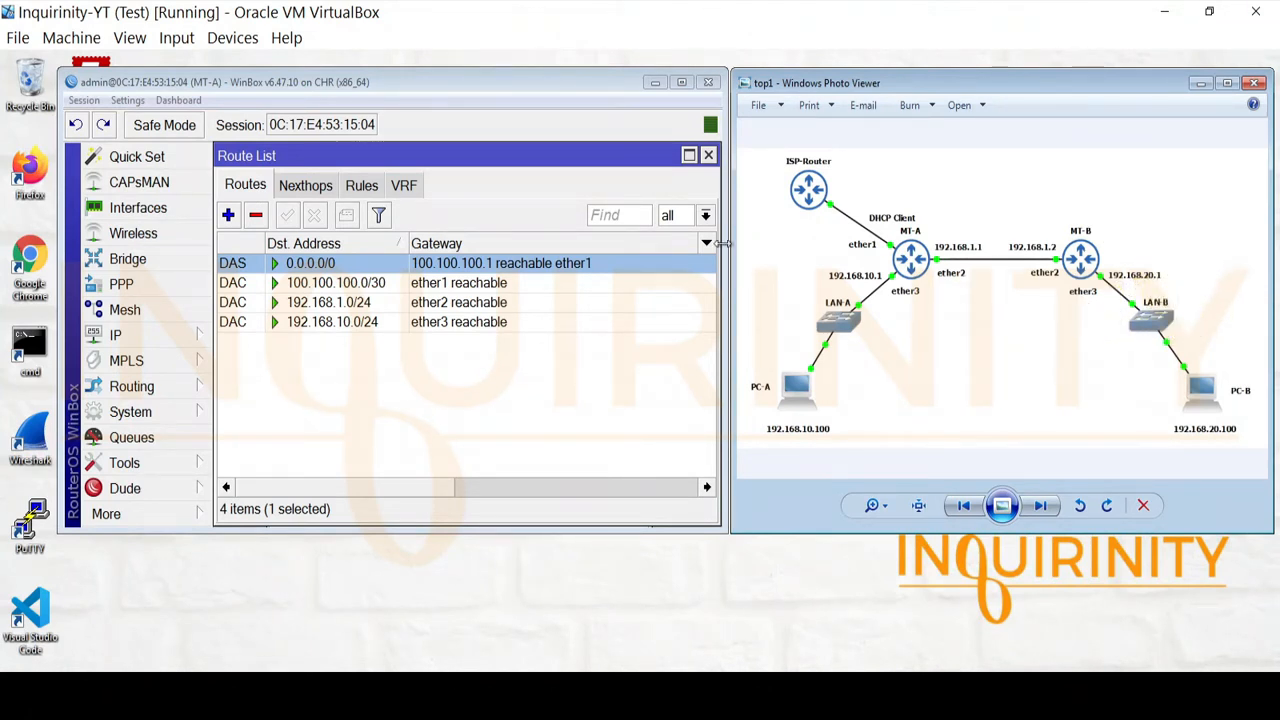
left_click(360, 302)
left_click(340, 322)
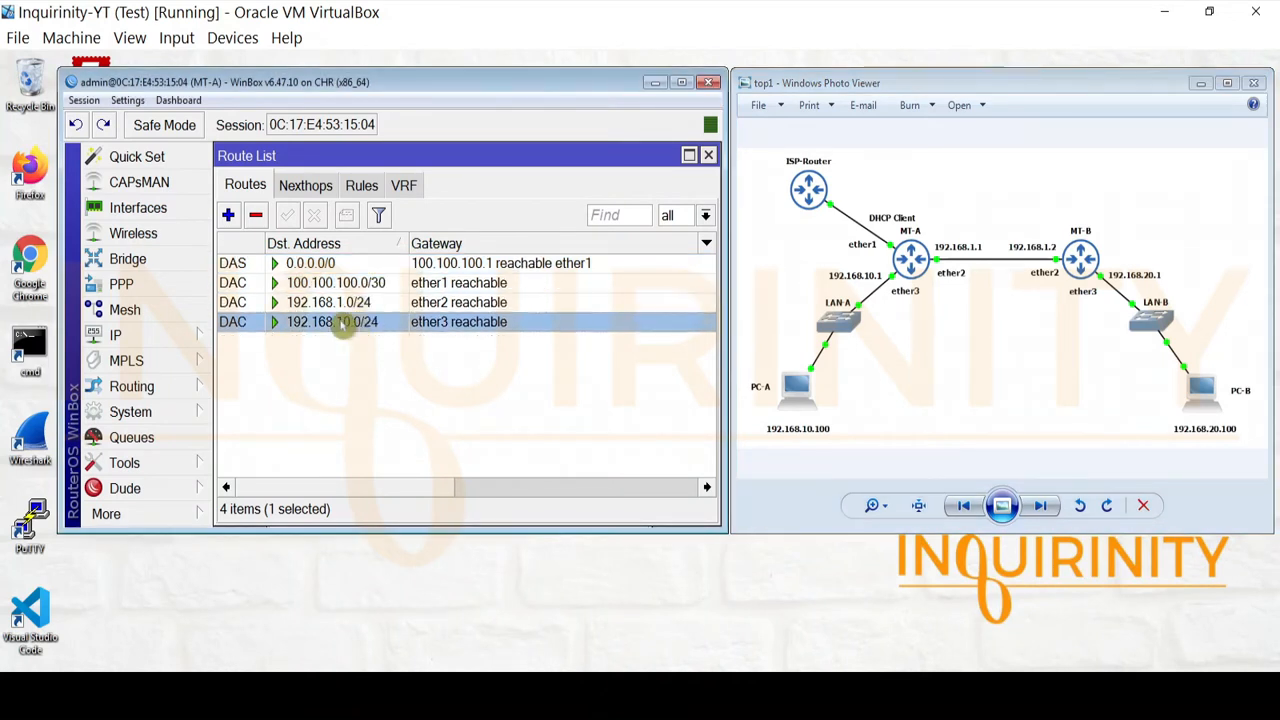
left_click(352, 303)
left_click(360, 283)
left_click(352, 302)
left_click(343, 322)
left_click(354, 302)
left_click(360, 284)
left_click(354, 302)
left_click(350, 321)
left_click(354, 303)
left_click(360, 284)
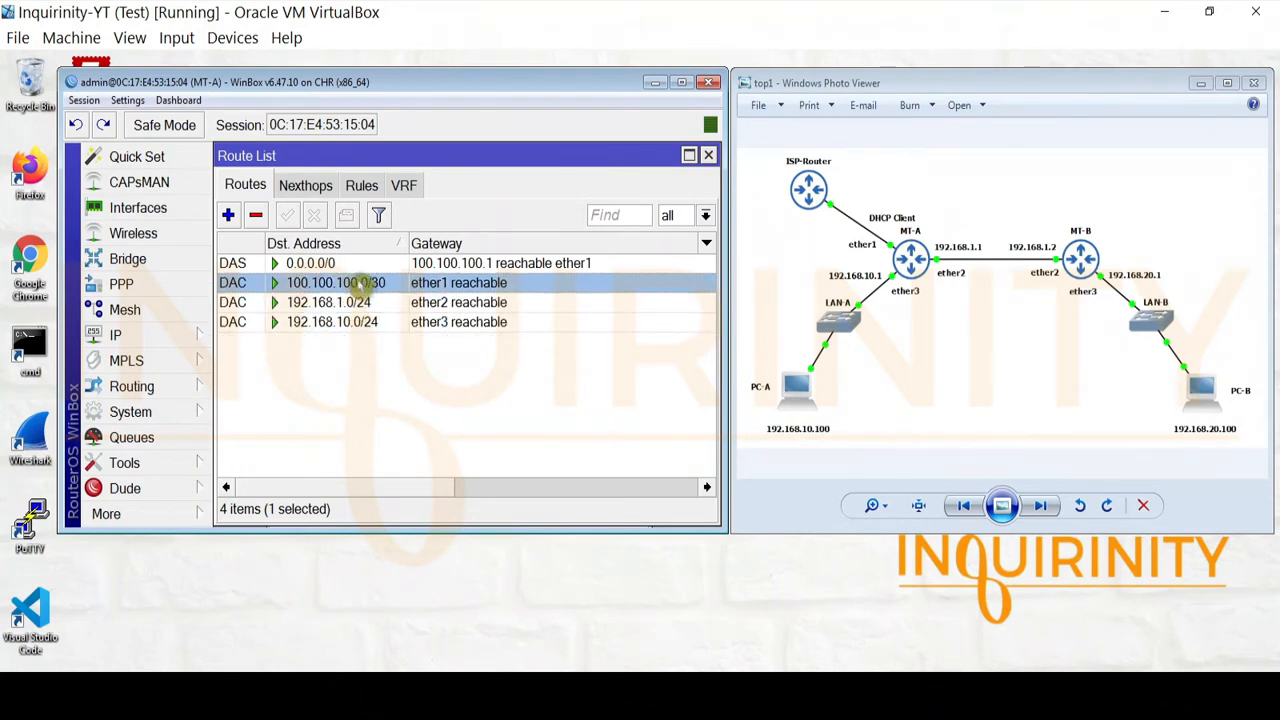
left_click(325, 264)
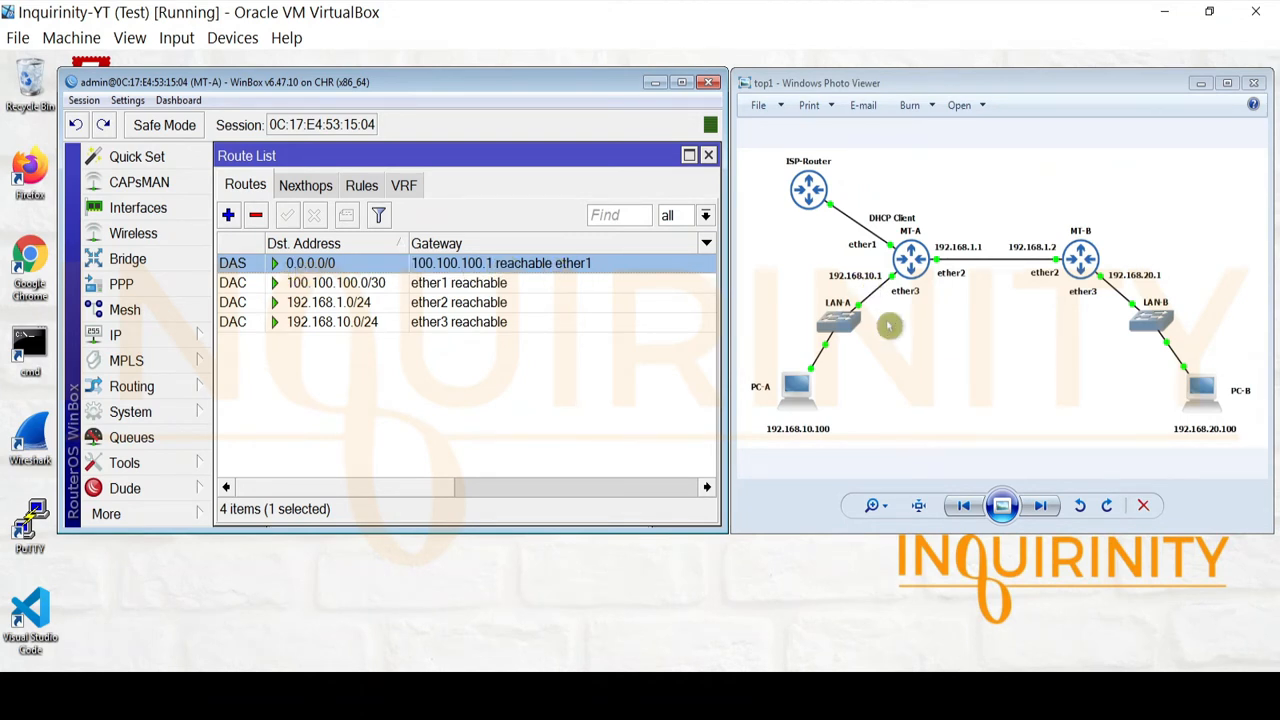
left_click(957, 343)
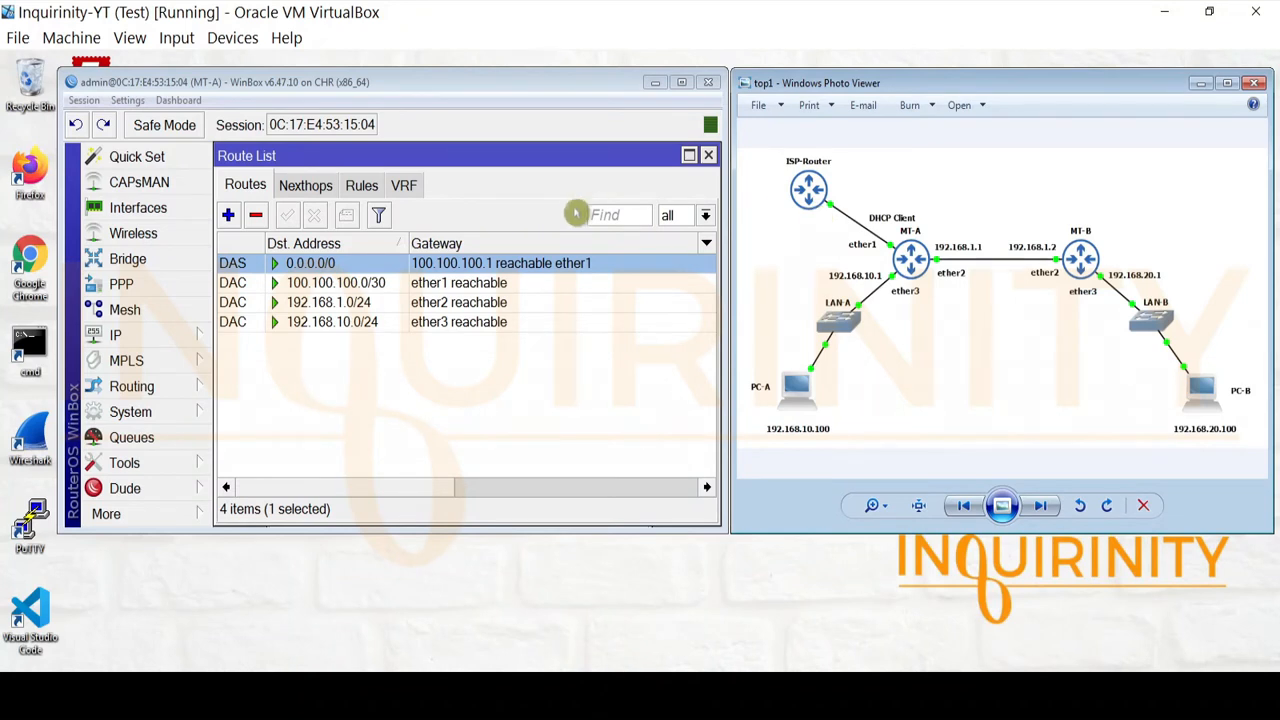
left_click(349, 304)
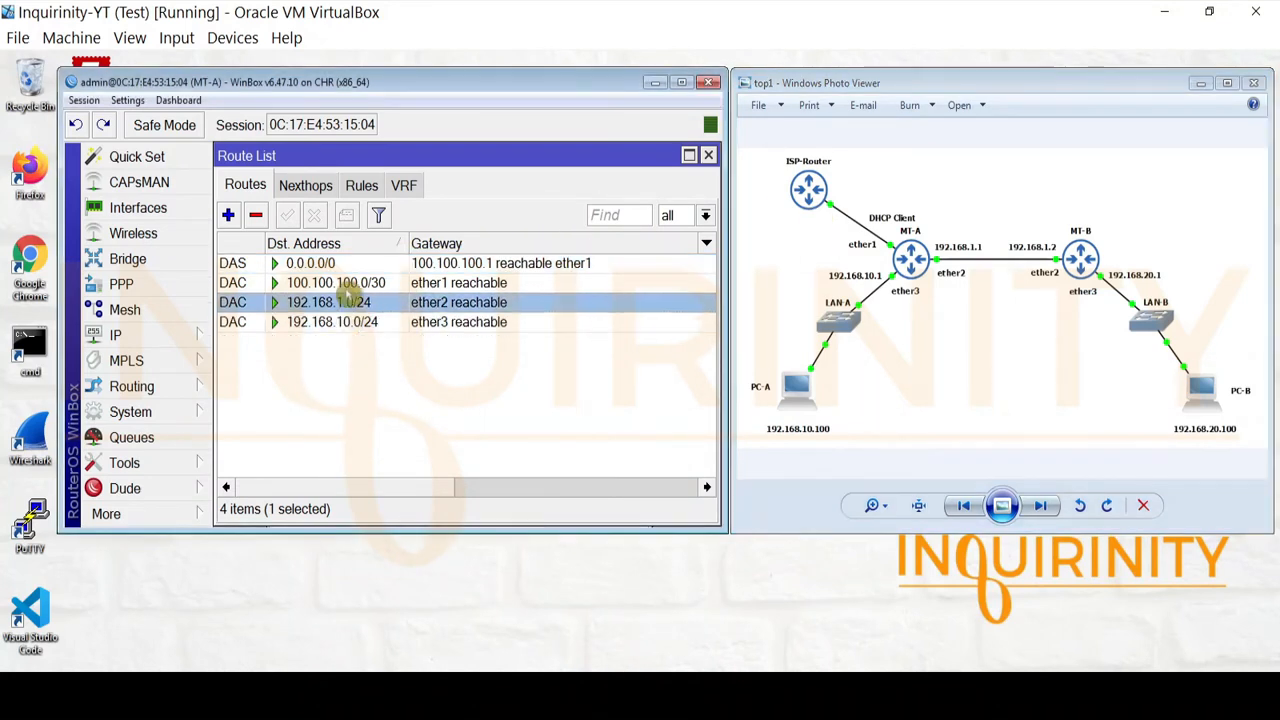
left_click(340, 283)
left_click(327, 263)
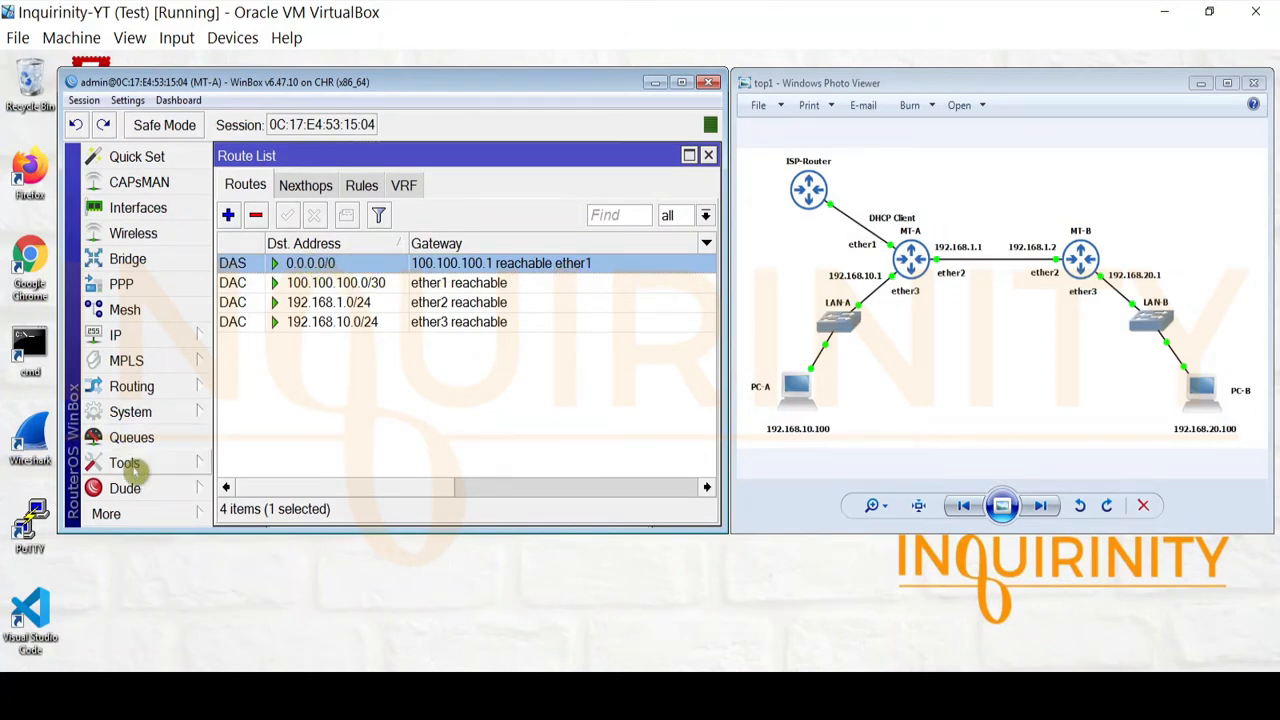
Ping 192.168.20.1 from MT-A, and examine the responding host and status alongside the default route.
left_click(125, 463)
left_click(262, 405)
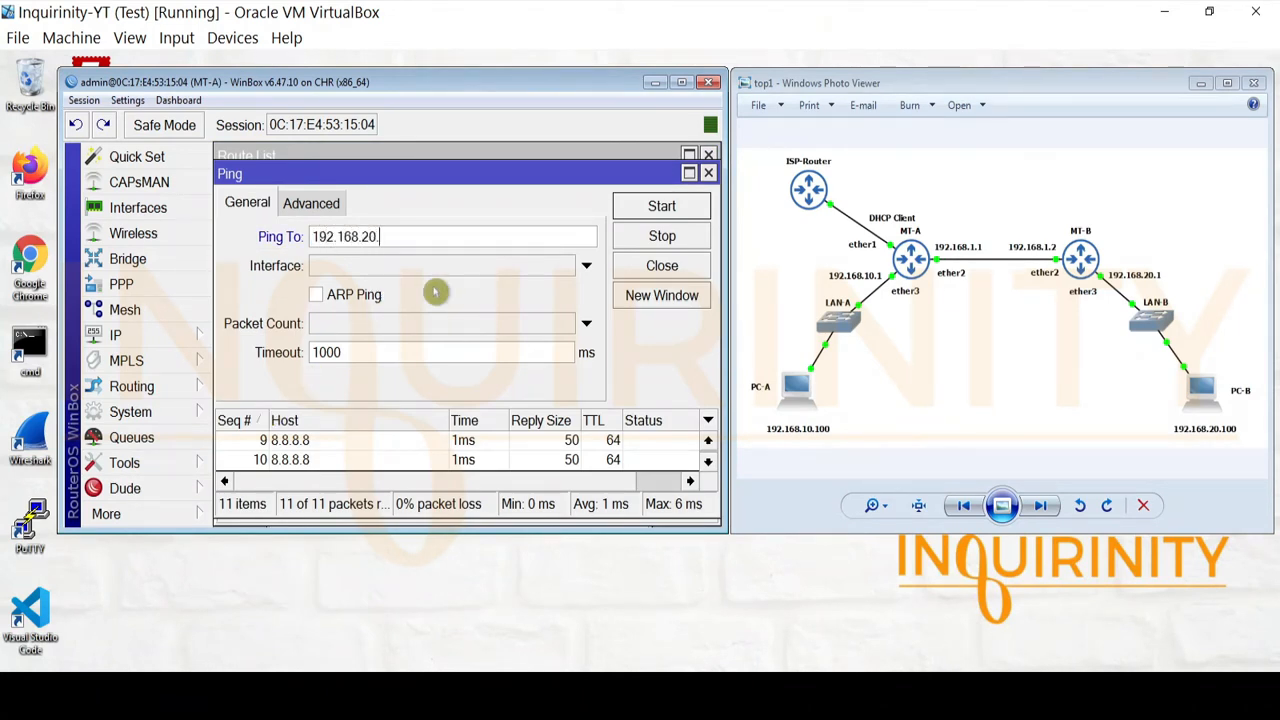
left_click(661, 206)
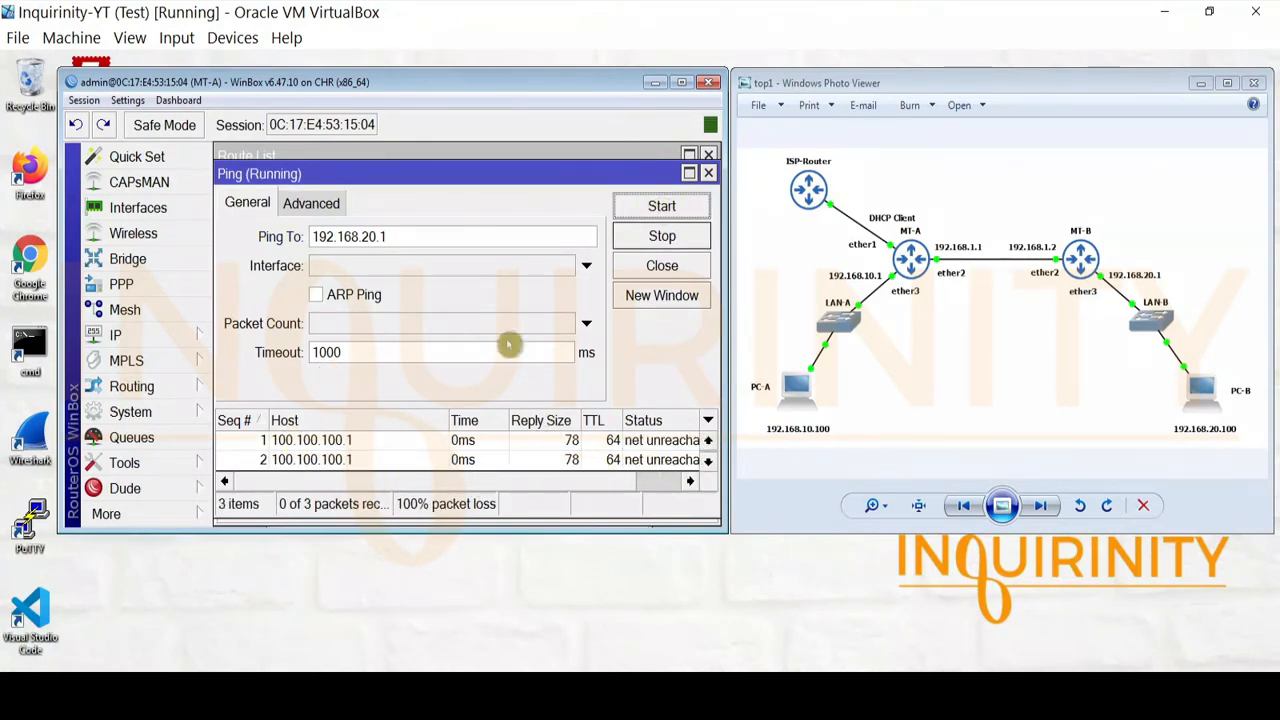
mouse_move(497, 174)
left_mouse_down()
mouse_move(502, 330)
mouse_move(493, 153)
left_mouse_up()
left_click_drag(578, 467, 647, 474)
left_click(625, 431)
left_click(705, 445)
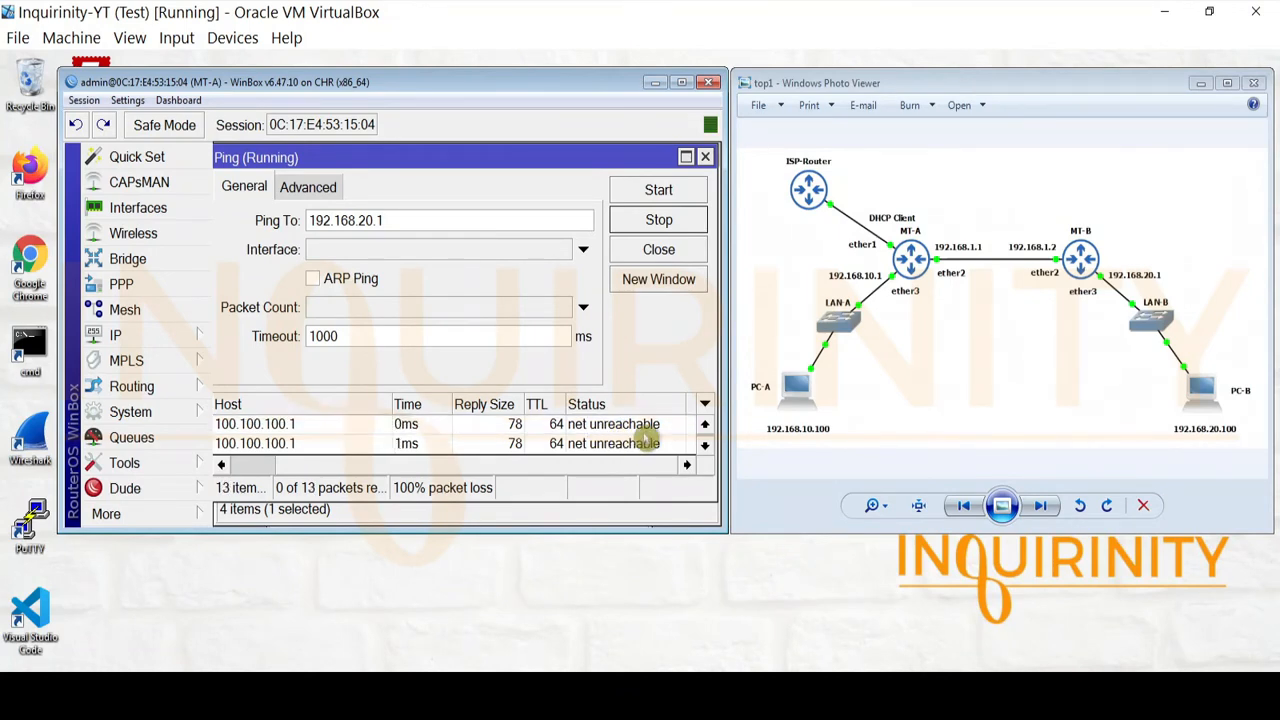
left_click_drag(500, 161, 518, 387)
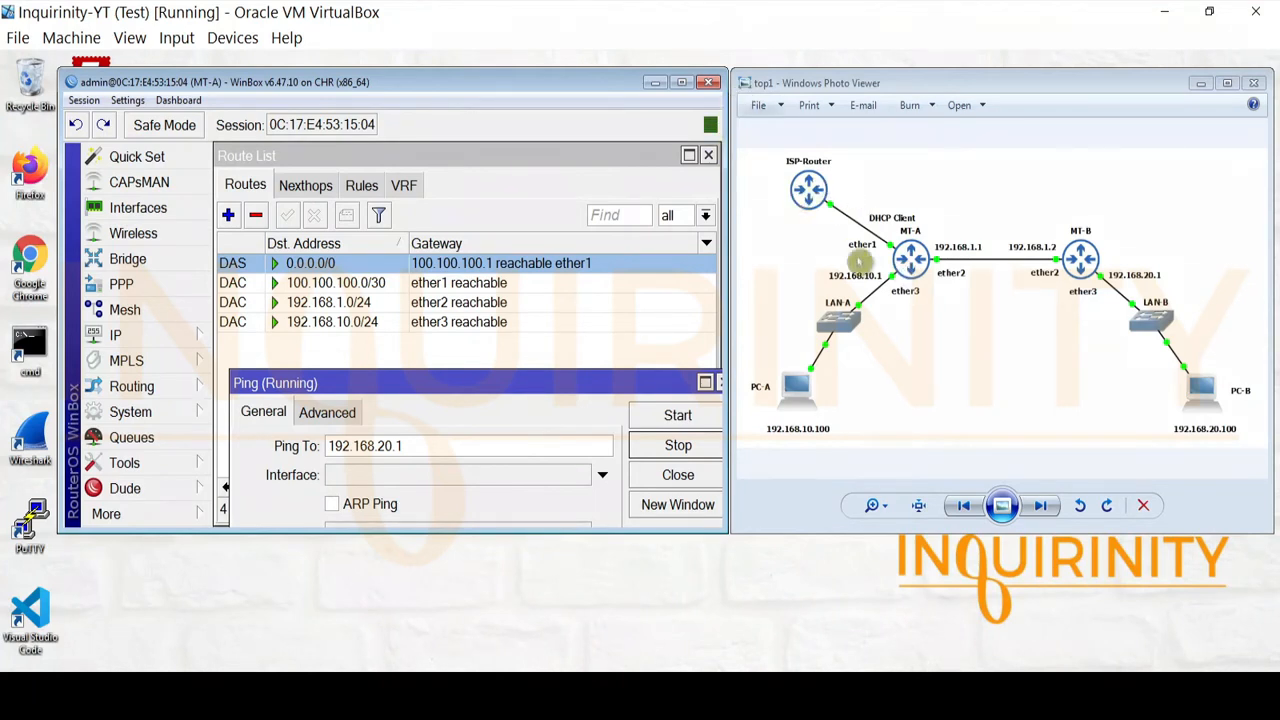
left_click_drag(560, 388, 542, 318)
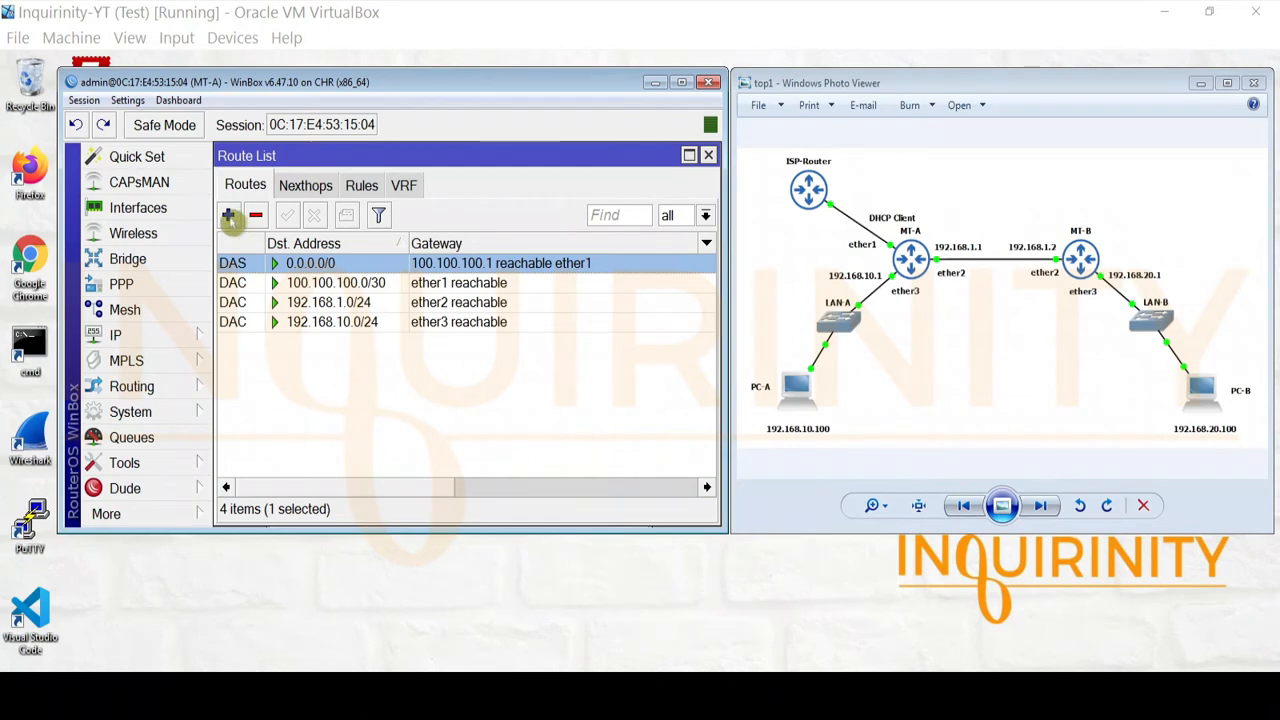
Create a new route on MT-A with destination 192.168.20.0/24 and gateway 192.168.1.2.
left_click(228, 216)
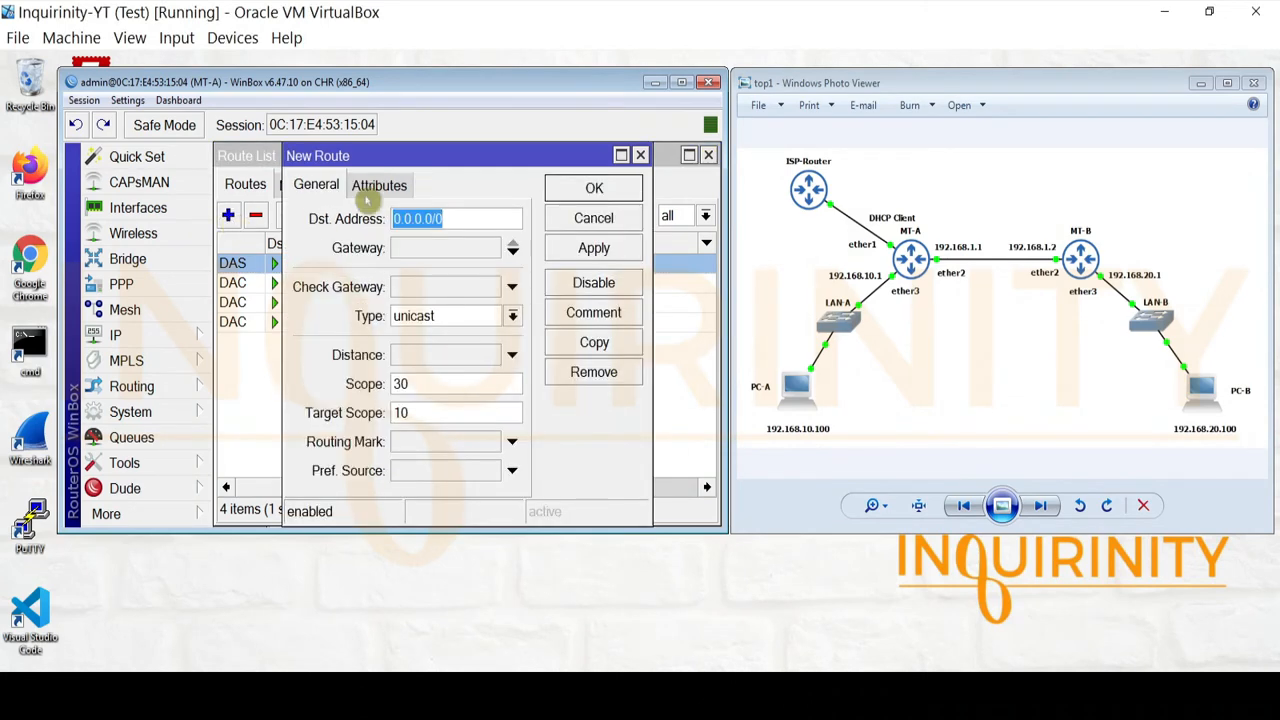
mouse_move(450, 157)
left_mouse_down()
mouse_move(383, 157)
mouse_move(443, 155)
left_mouse_up()
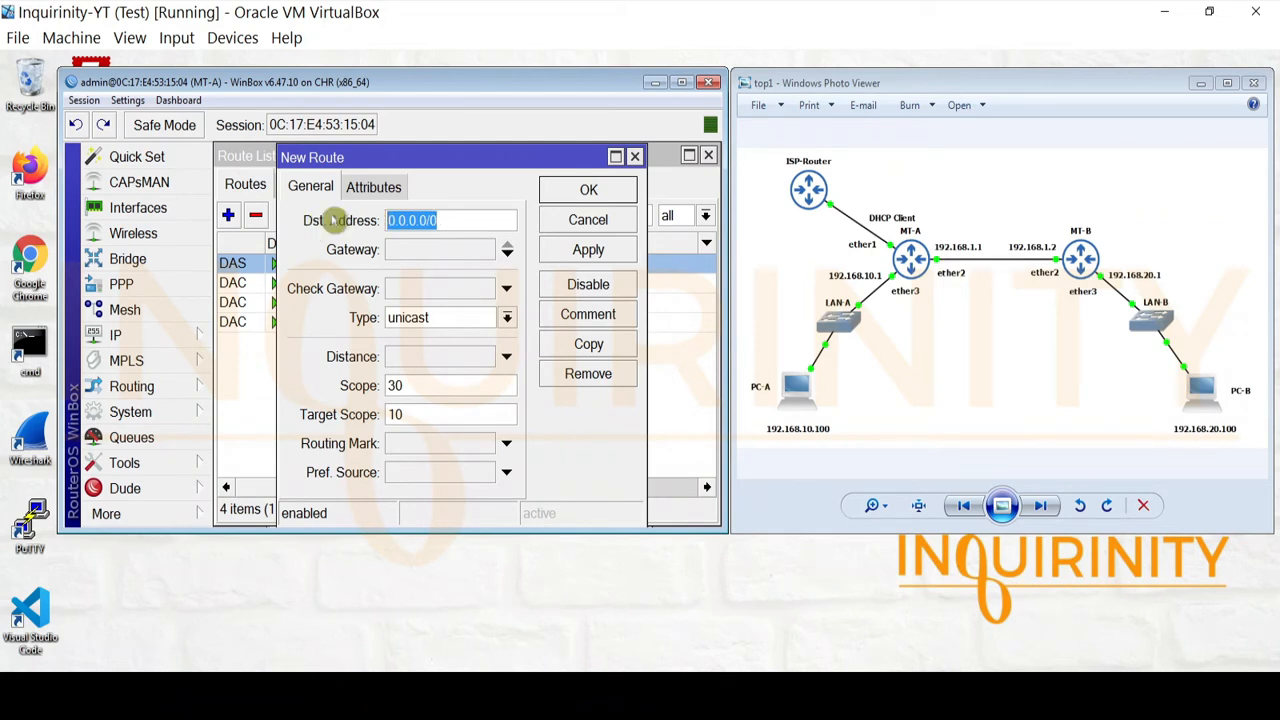
type("192")
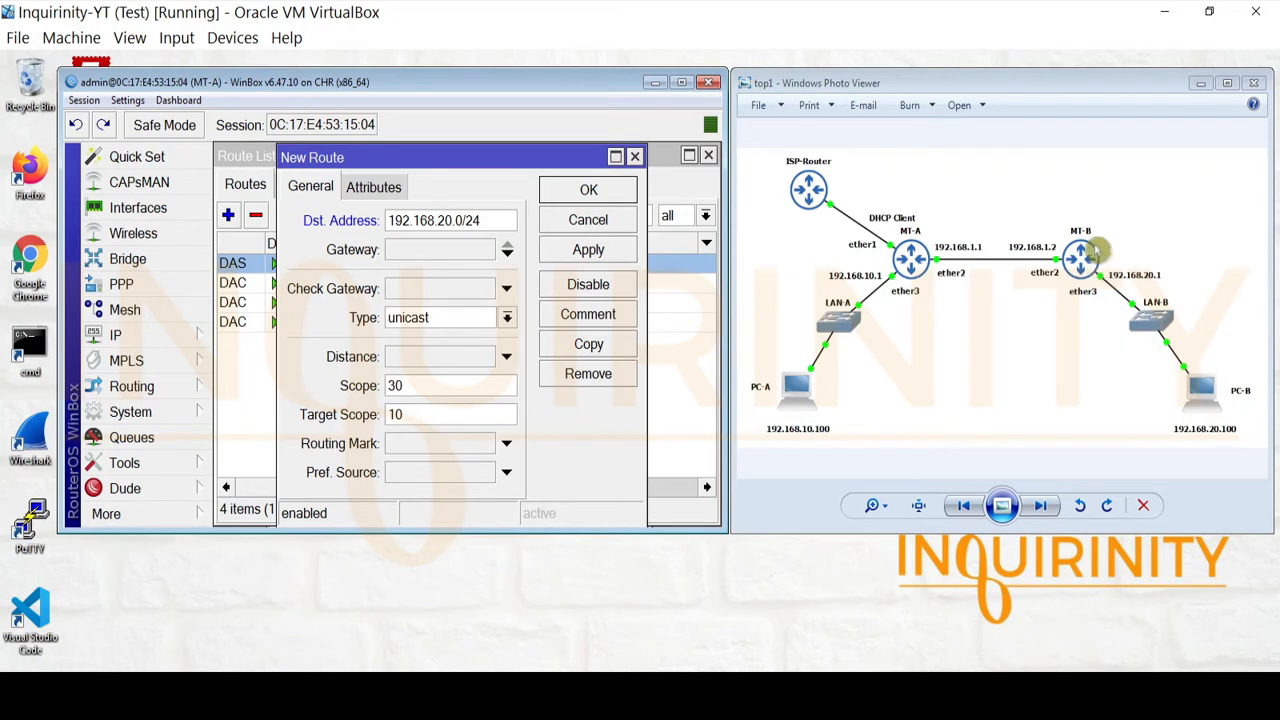
left_click(438, 252)
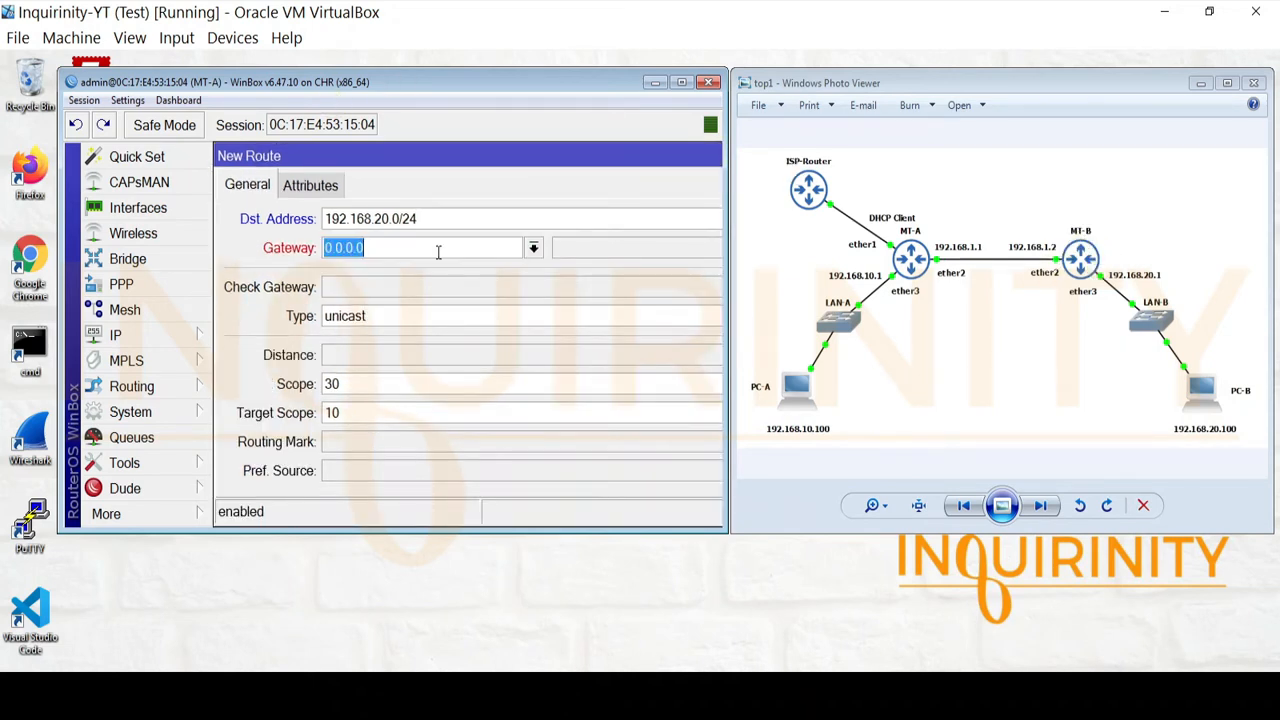
double_click(479, 157)
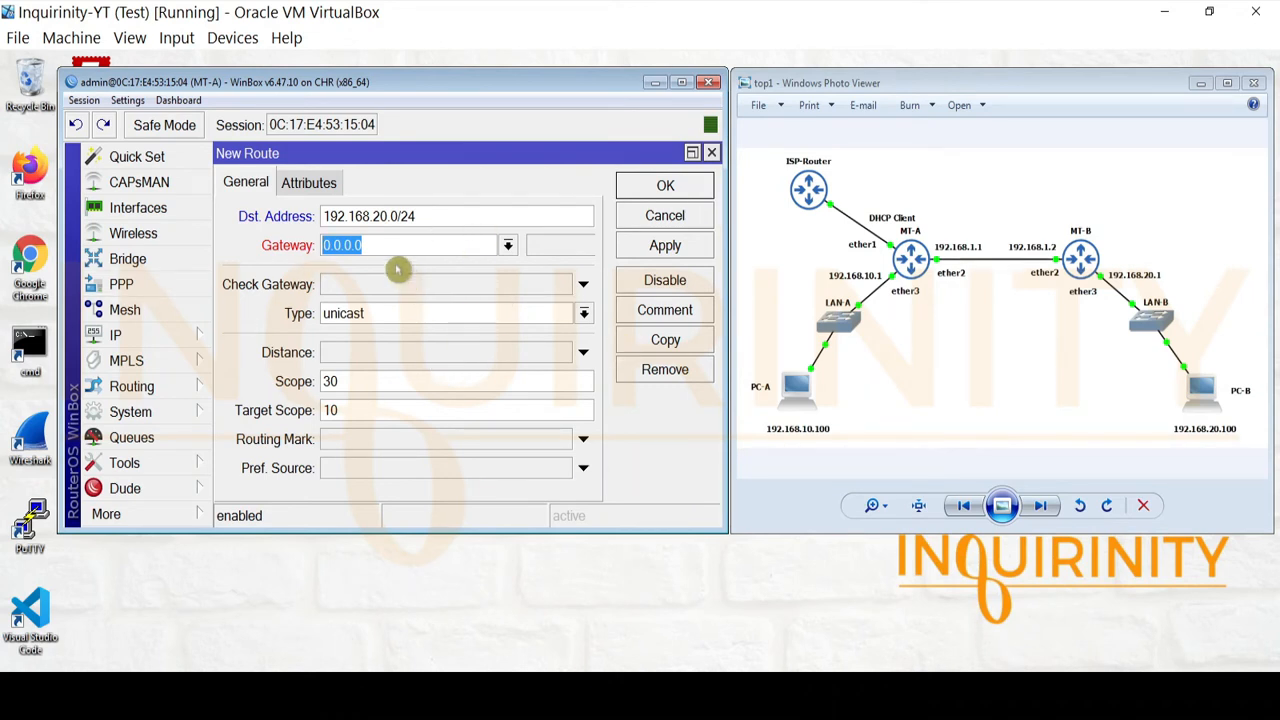
type("192.168.1.2")
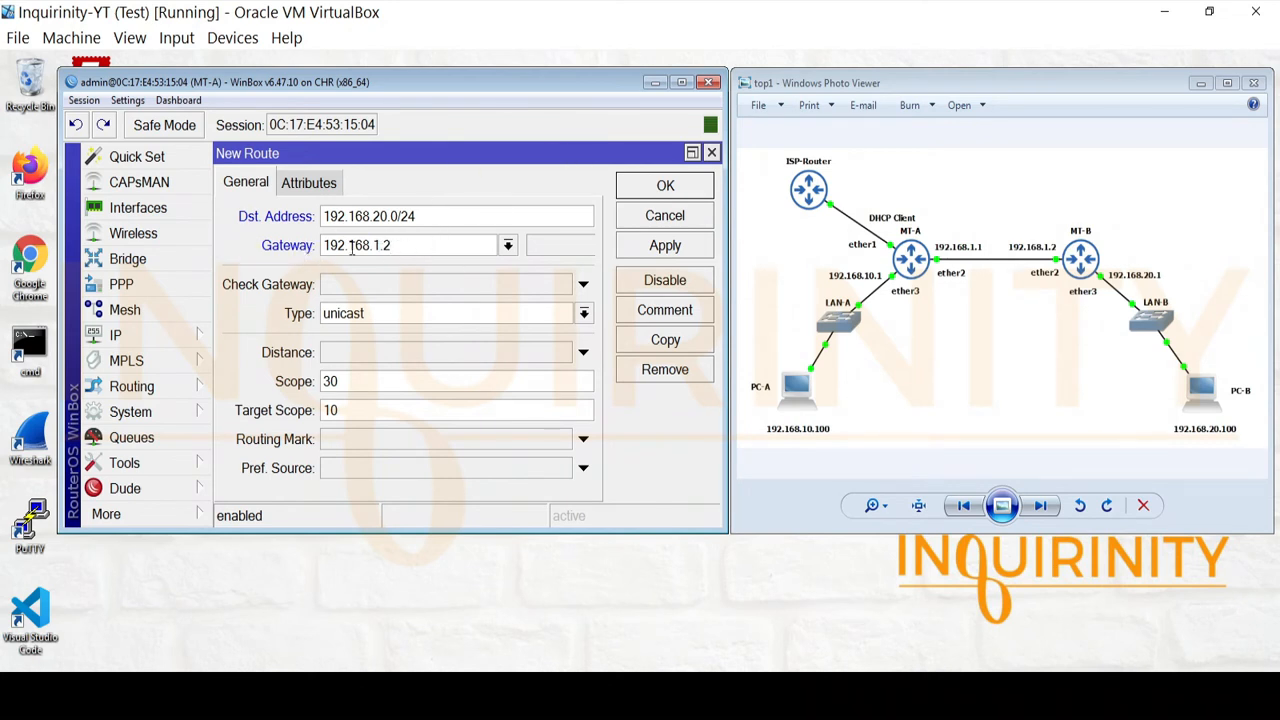
Review the new route's gateway and destination against the topology diagram, and save the route.
left_click_drag(405, 248, 293, 249)
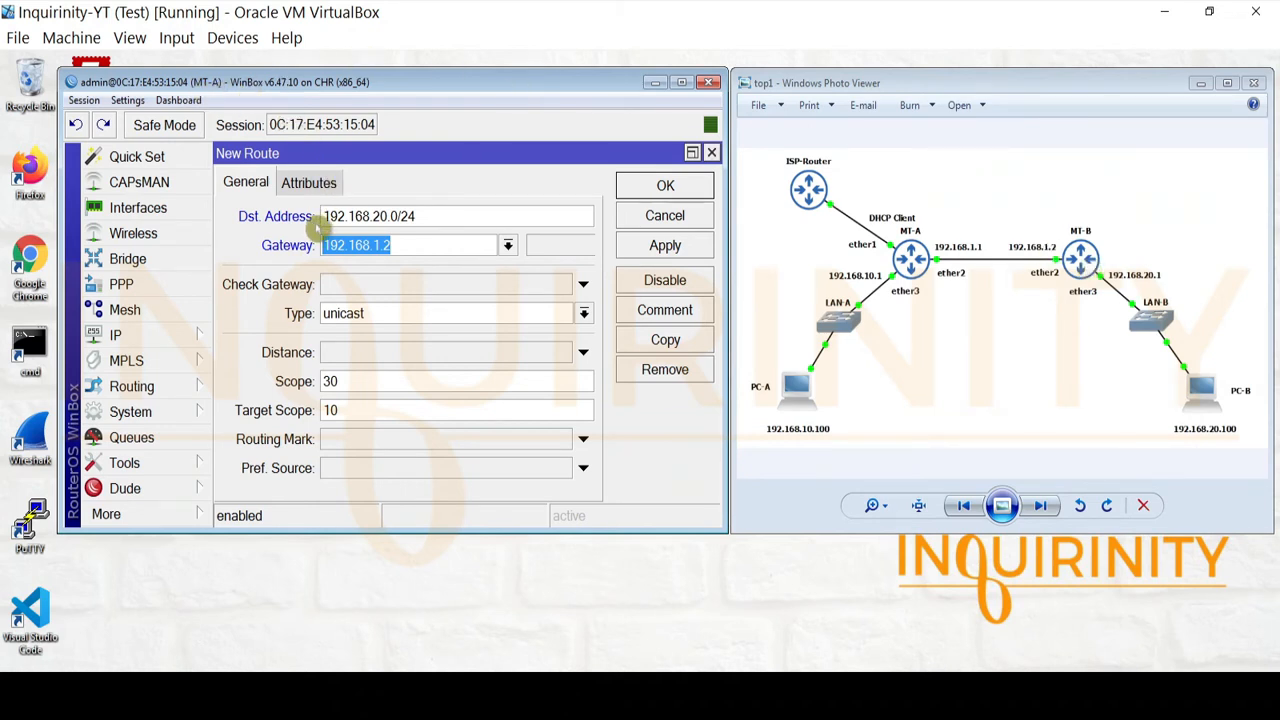
left_click_drag(452, 218, 308, 206)
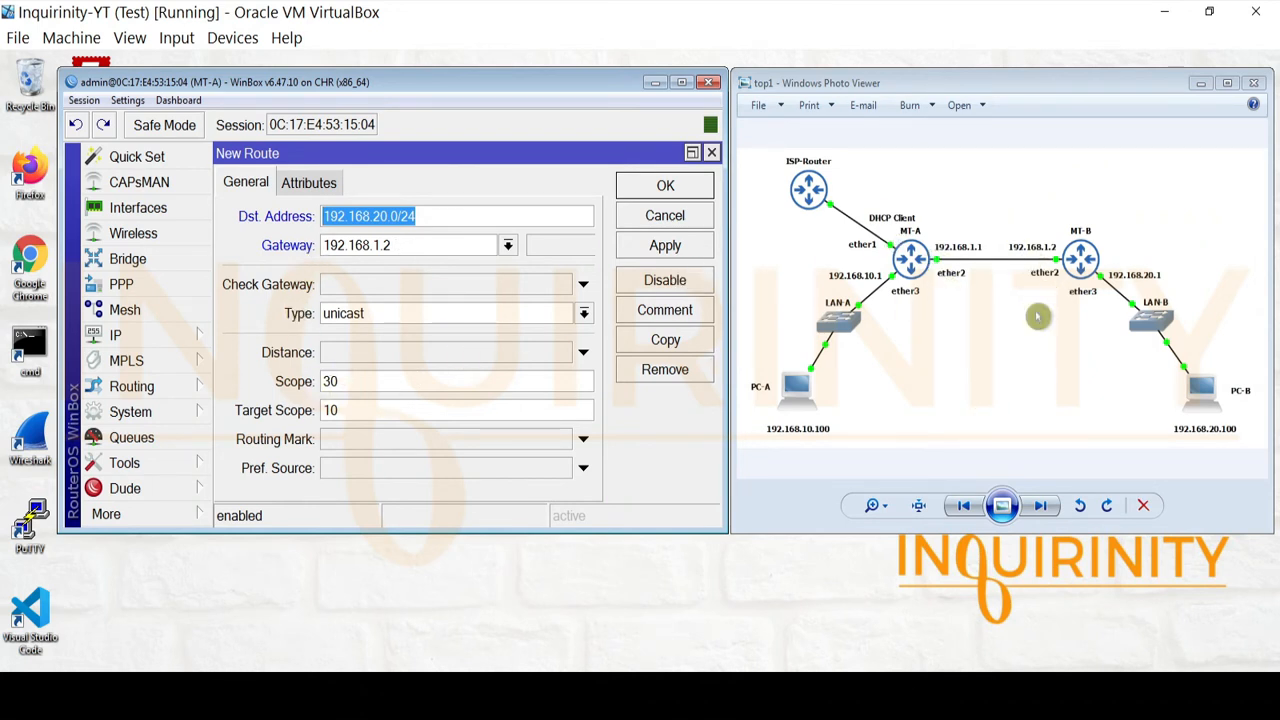
key("Tab")
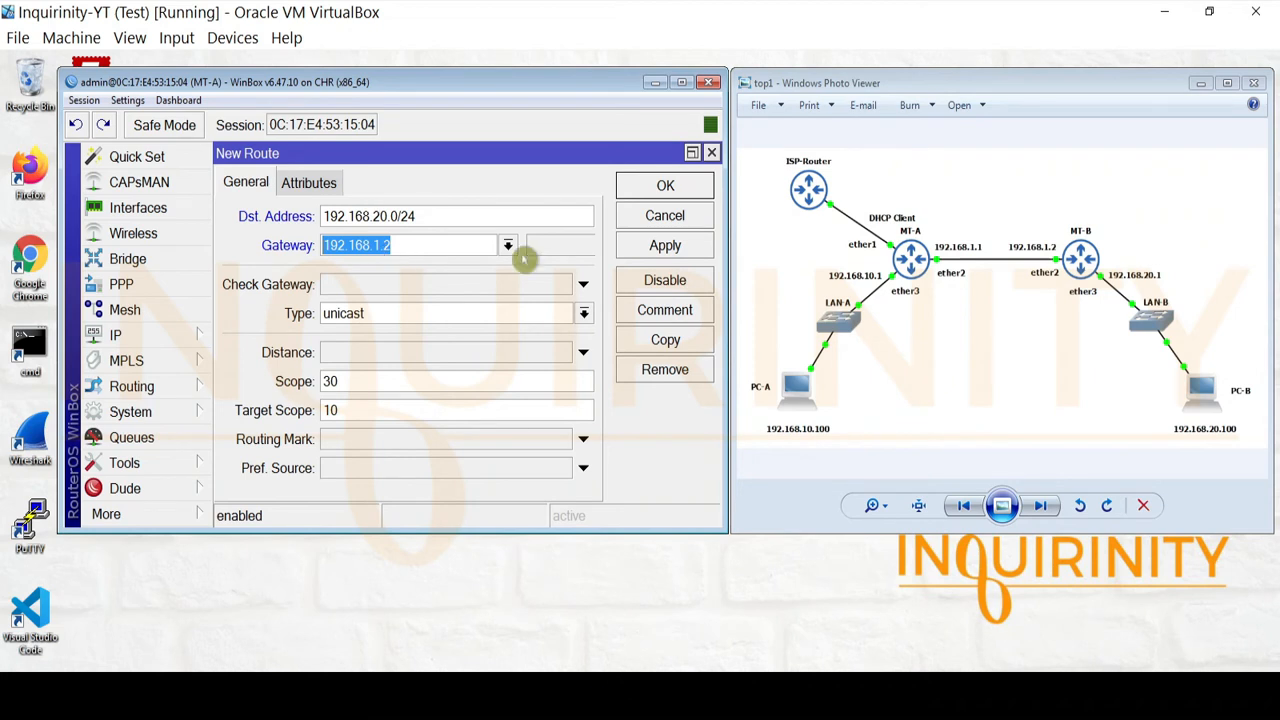
left_click(665, 250)
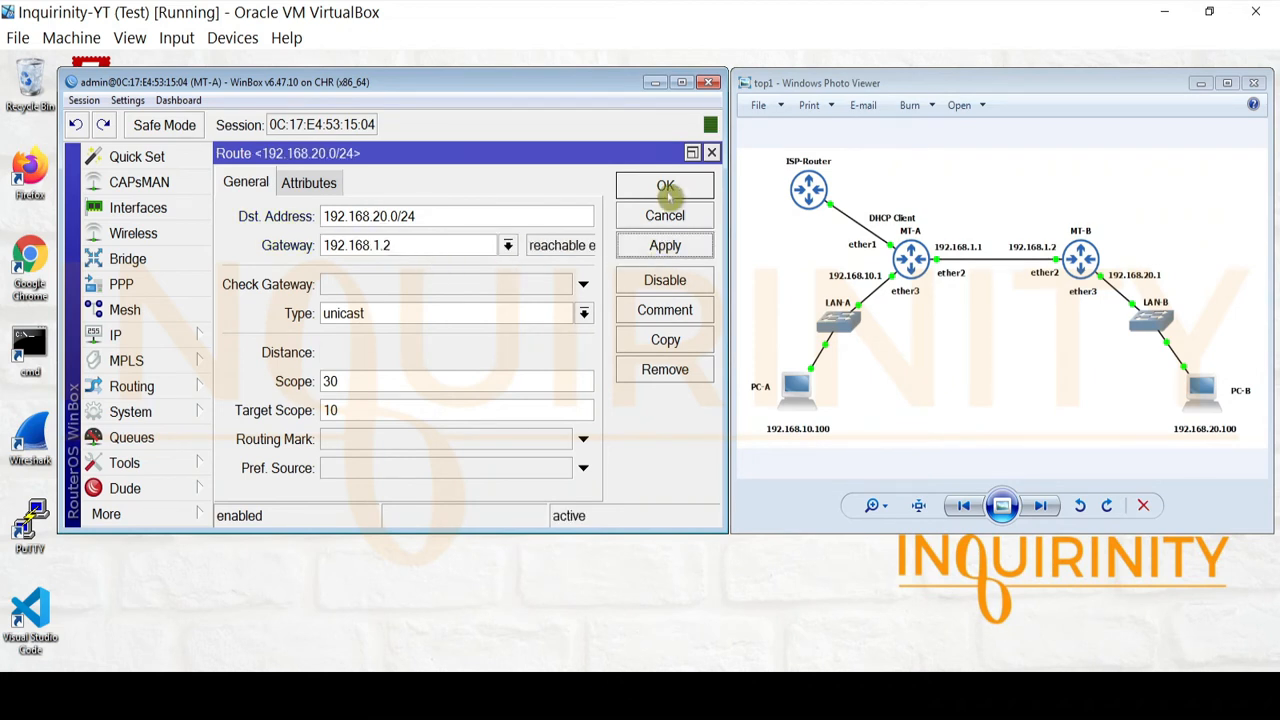
left_click(669, 194)
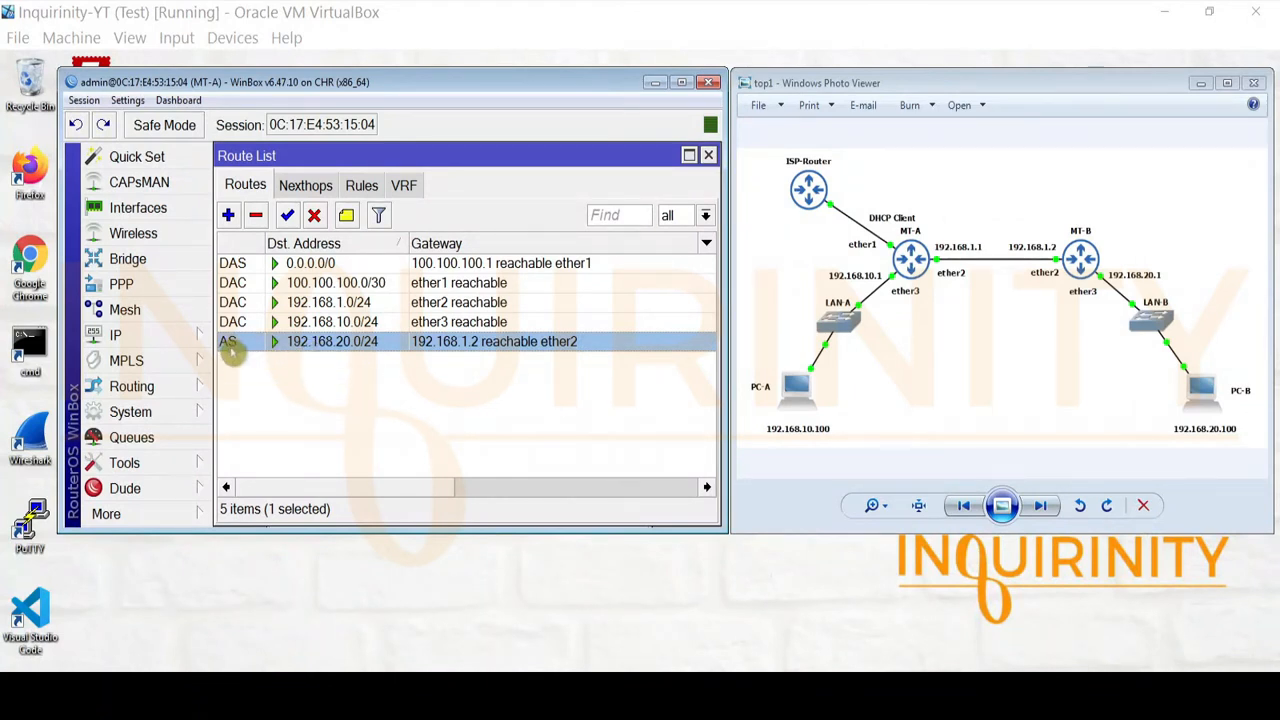
Inspect the 192.168.20.0/24 static route's flags and address range, and compare it with the 0.0.0.0/0 default route.
mouse_move(230, 346)
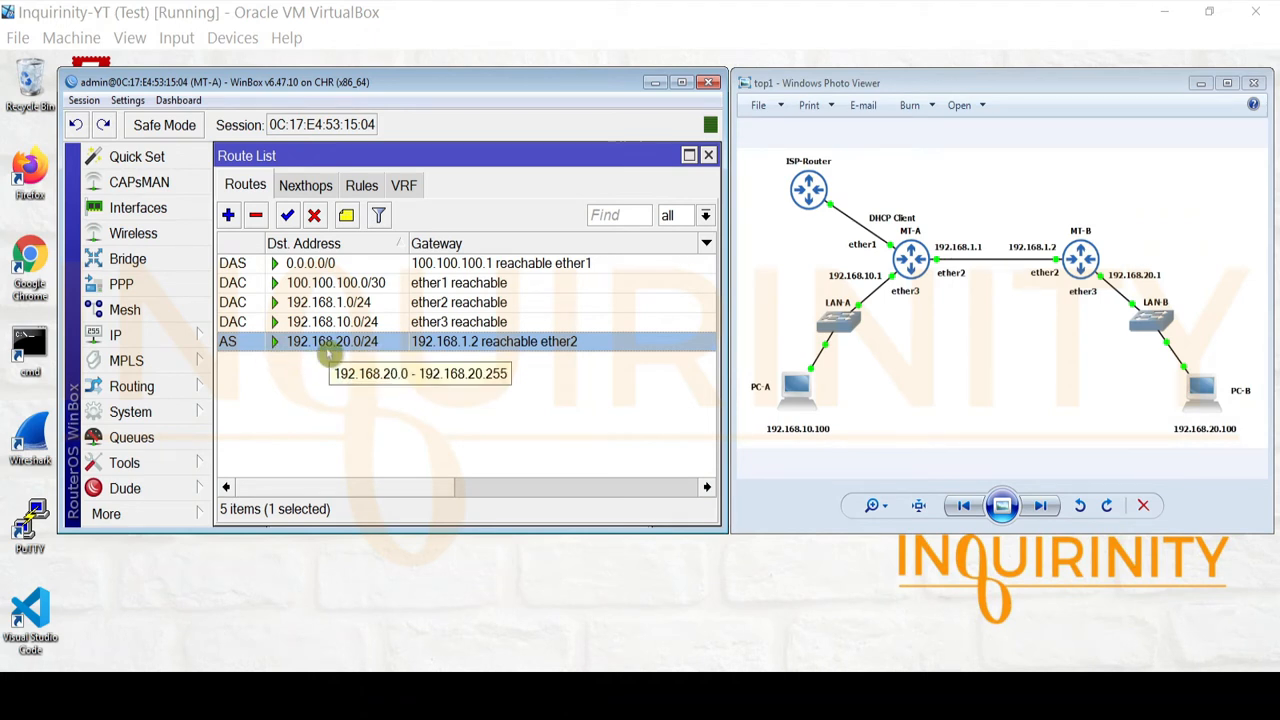
left_click(543, 265)
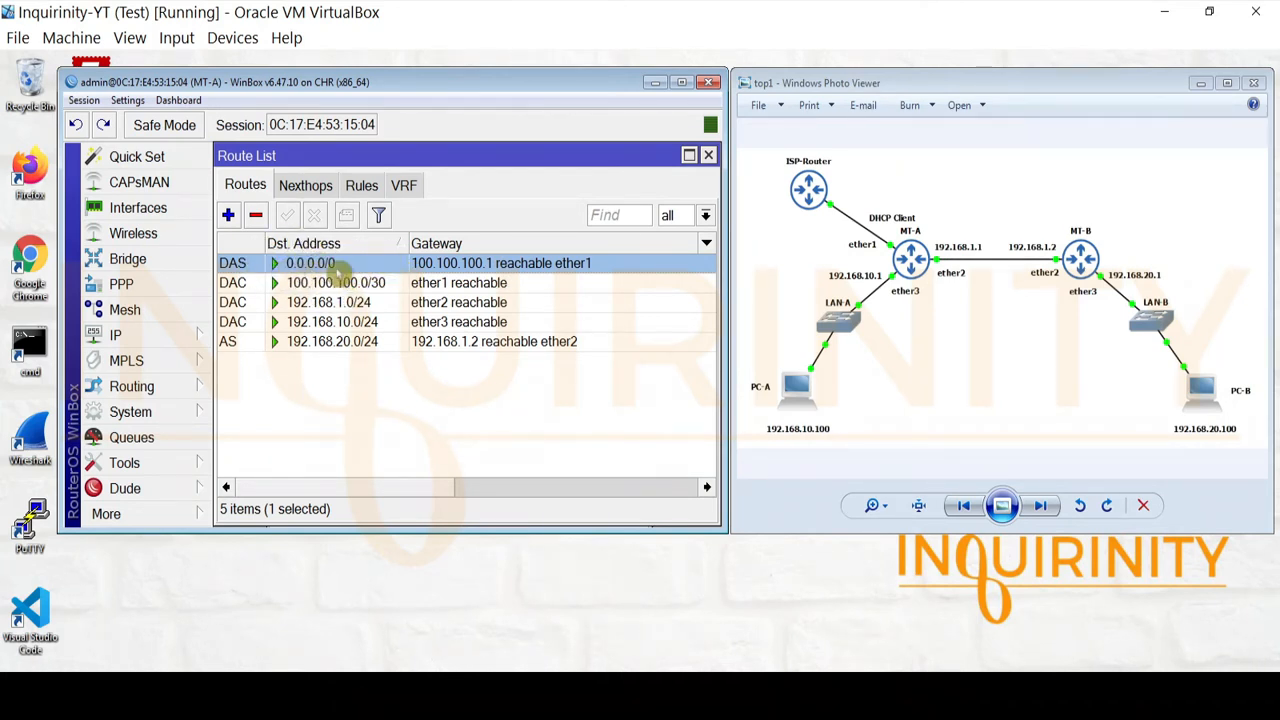
mouse_move(316, 270)
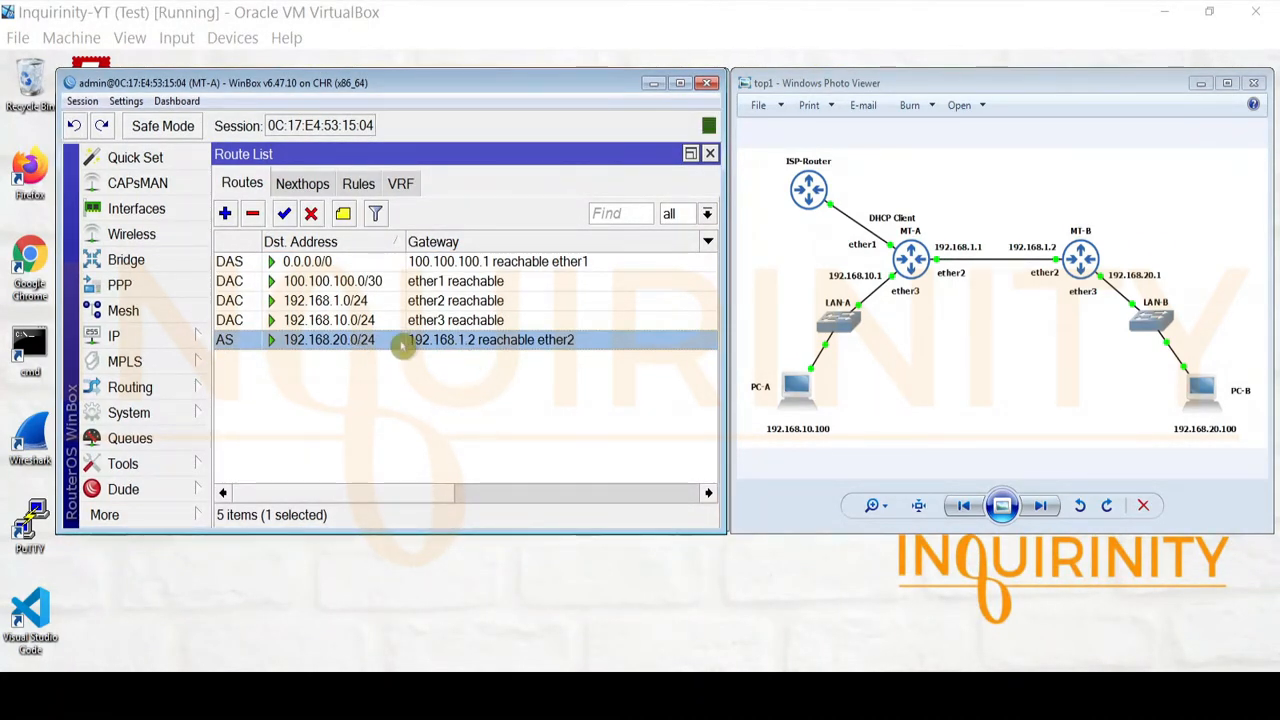
Ping 192.168.20.1 from MT-A to test the static route to LAN-B.
left_click(165, 463)
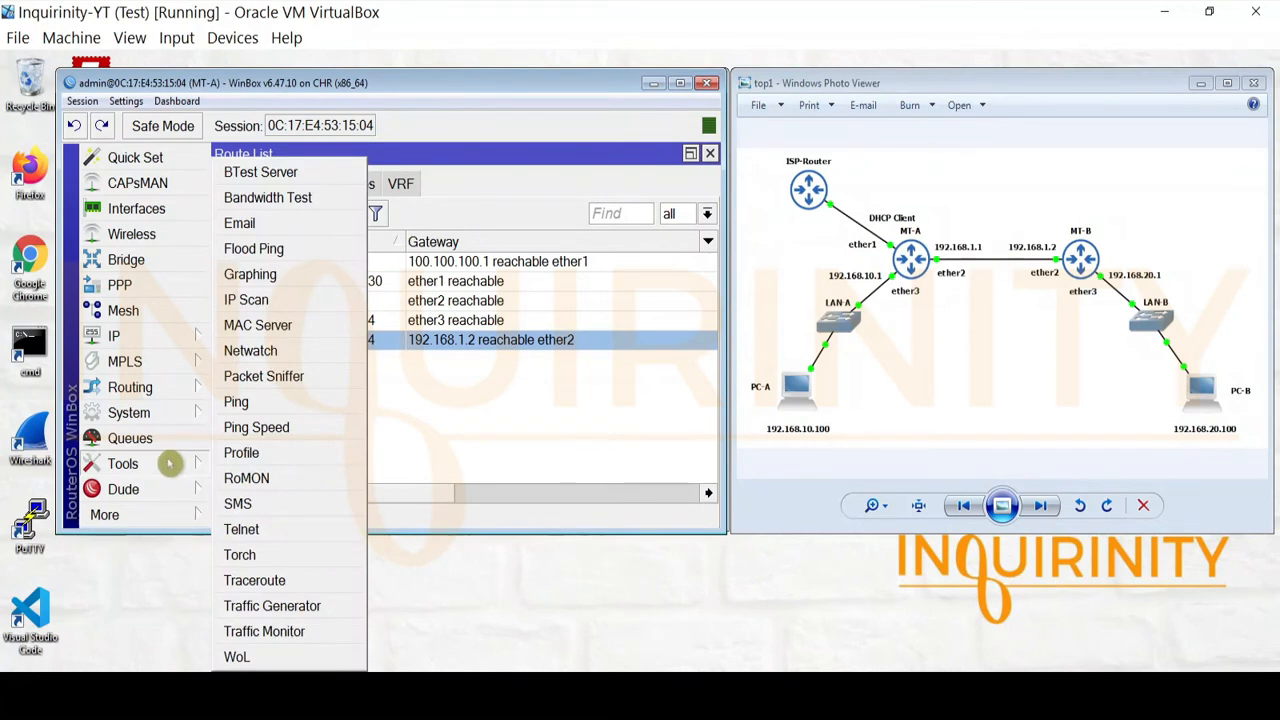
left_click(262, 403)
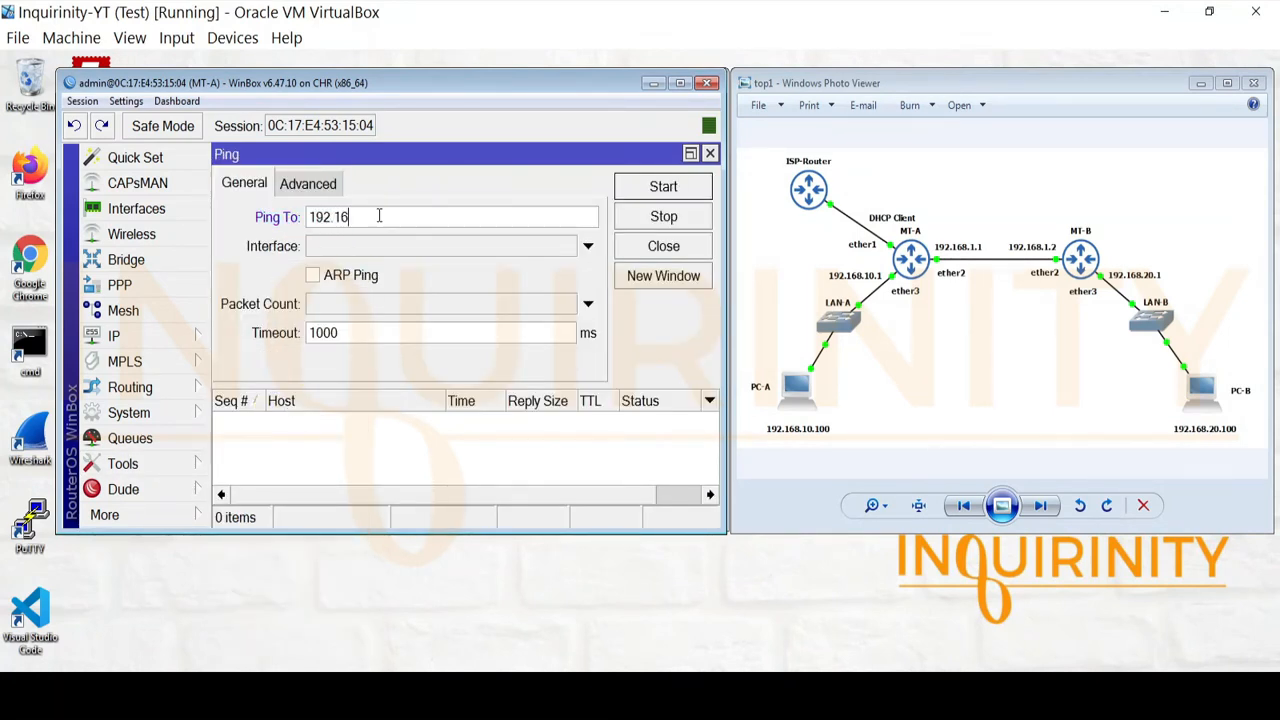
type("192.168.20.1")
left_click(663, 186)
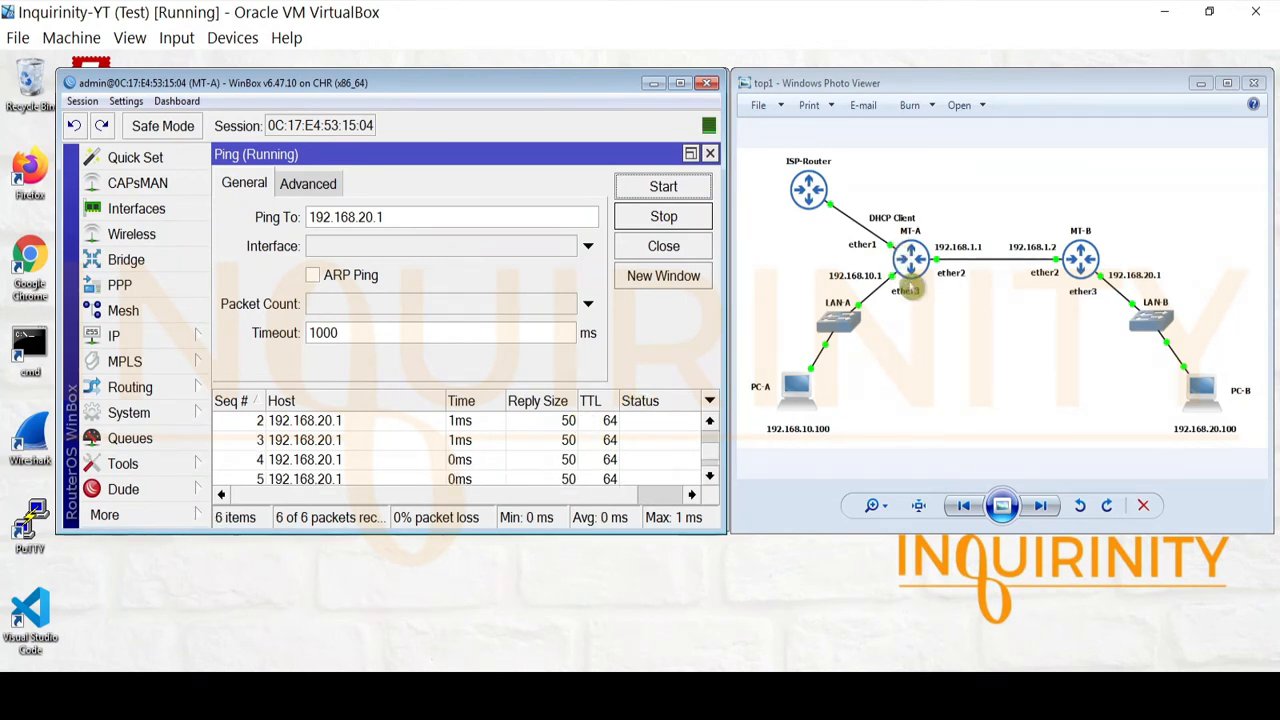
Stop the running ping on MT-A and ping PC-B at 192.168.20.100 instead.
left_click(418, 216)
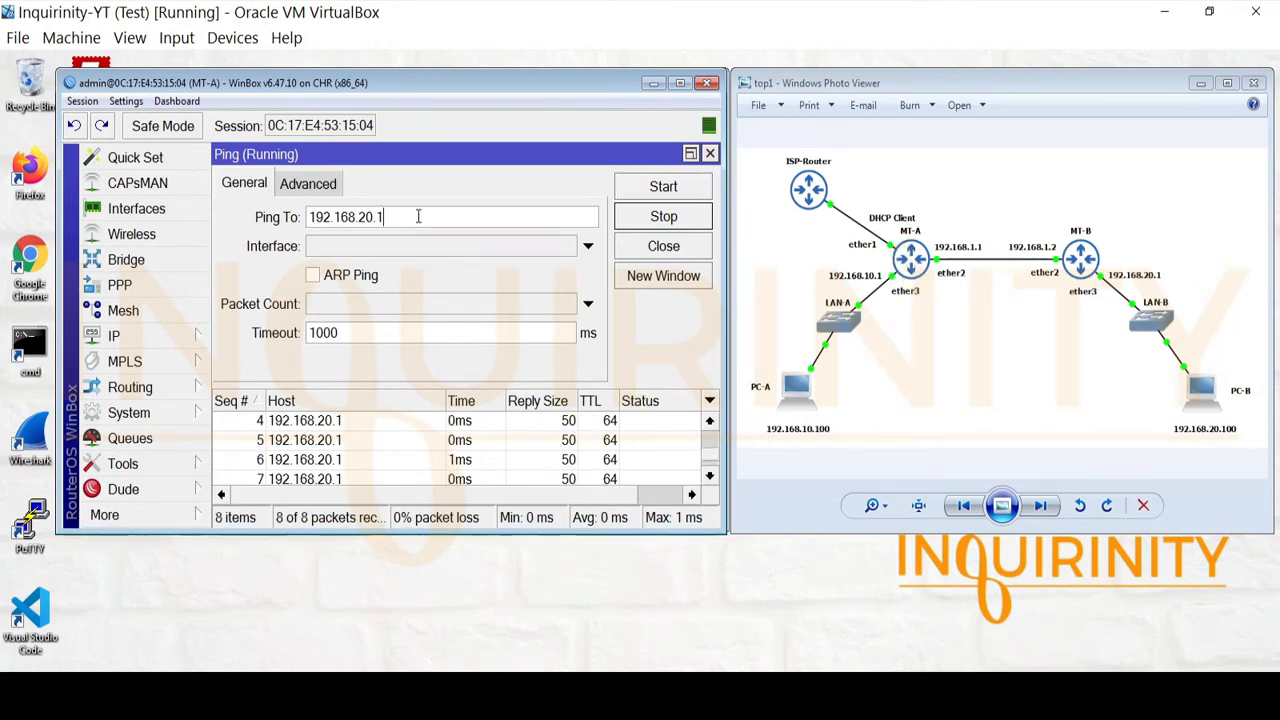
type("00")
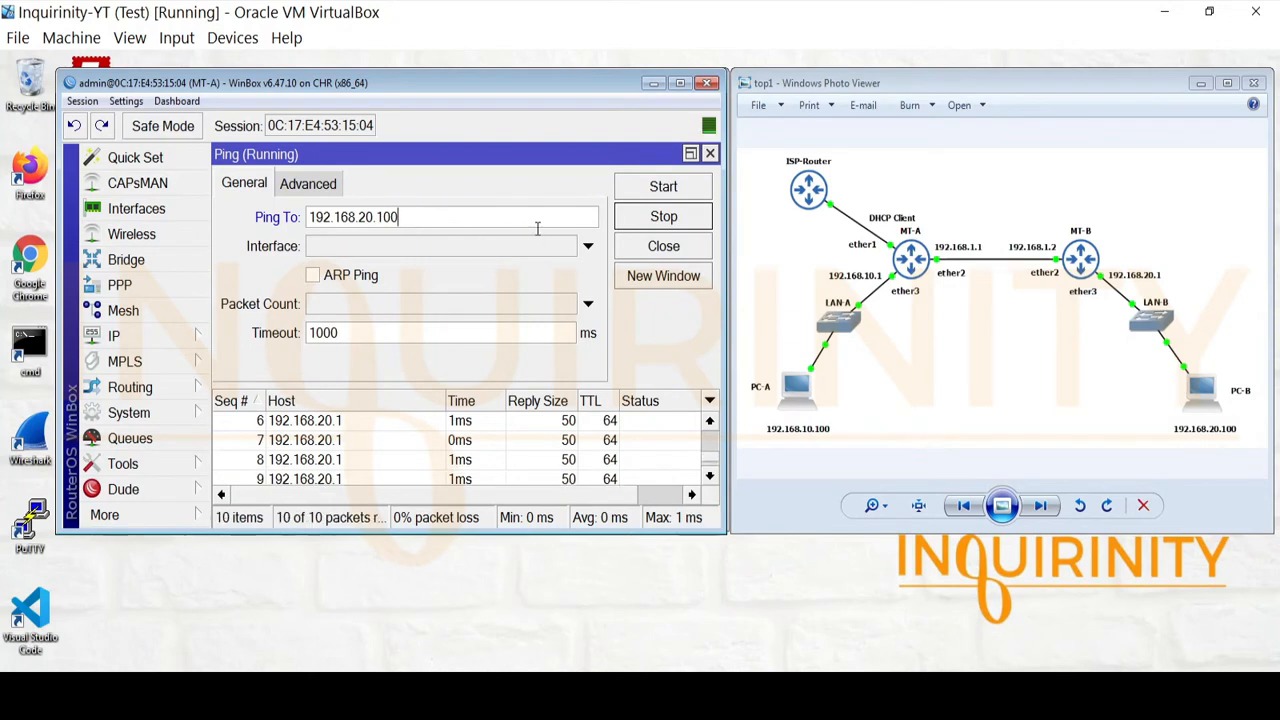
left_click(663, 216)
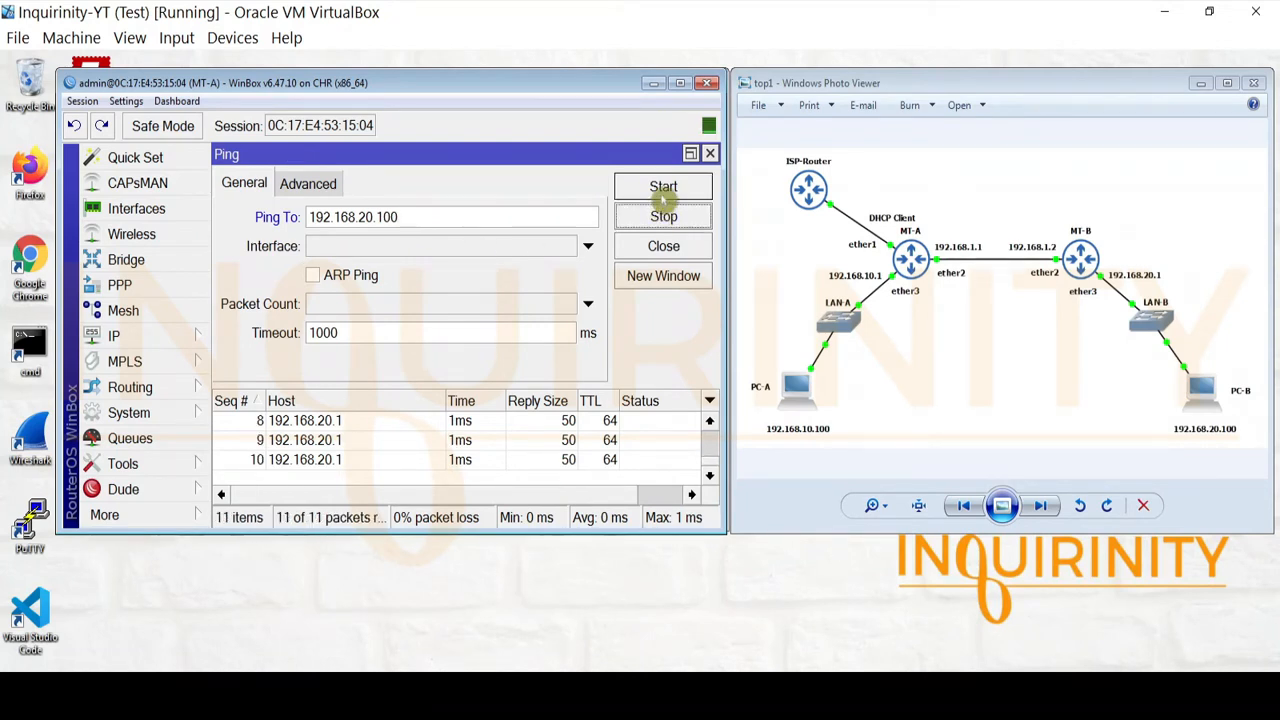
left_click(663, 187)
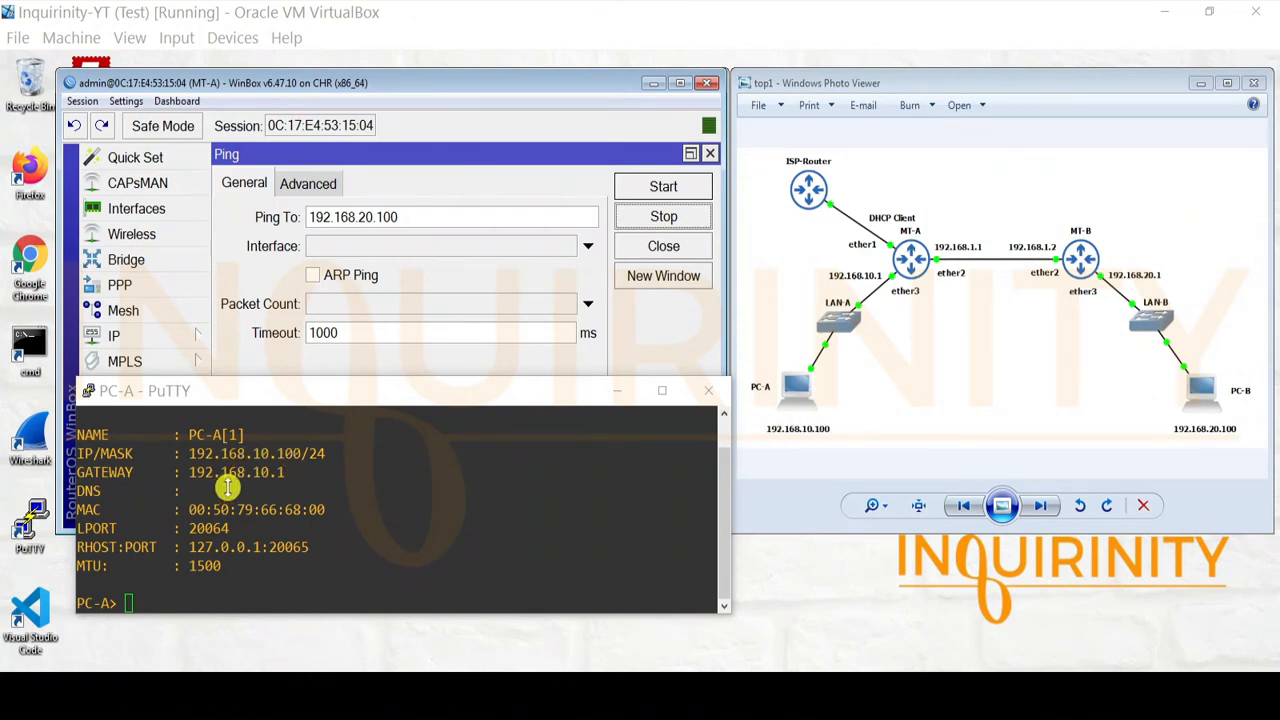
Switch to PC-A's PuTTY console, ping its gateway 192.168.10.1, and stop the ping.
left_click(240, 601)
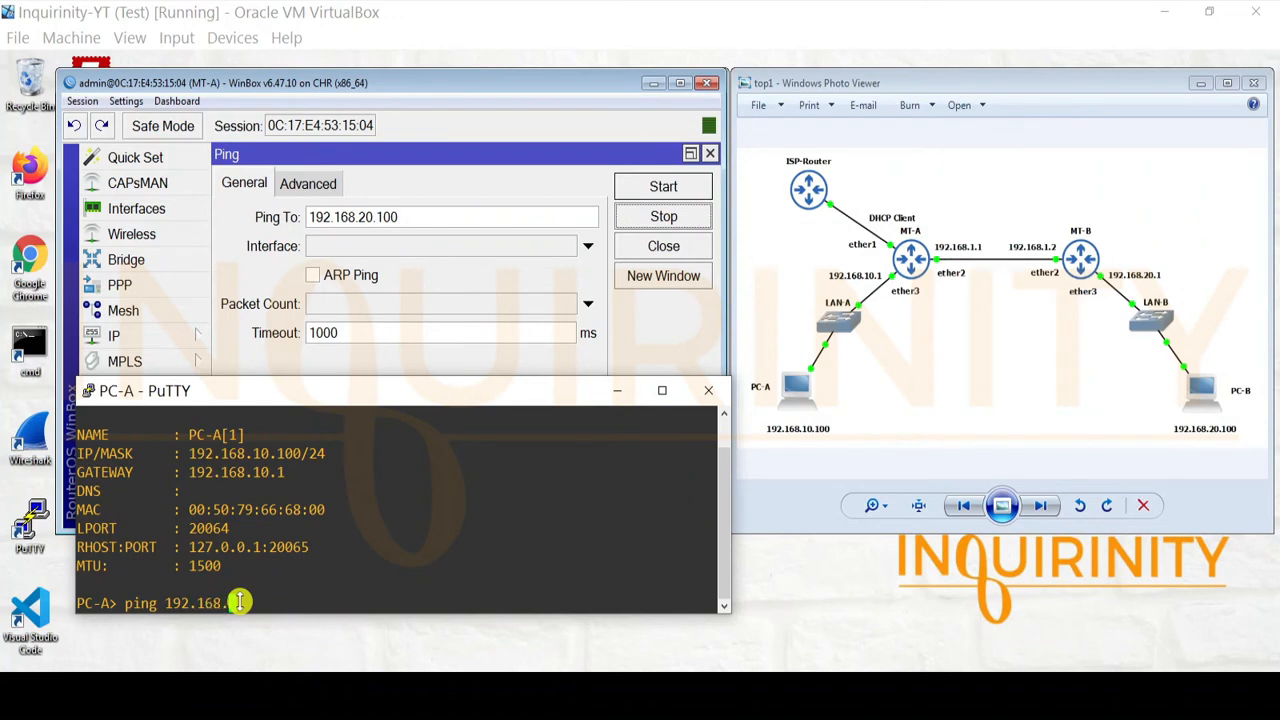
type("ping 192.168.10.1")
key("Return")
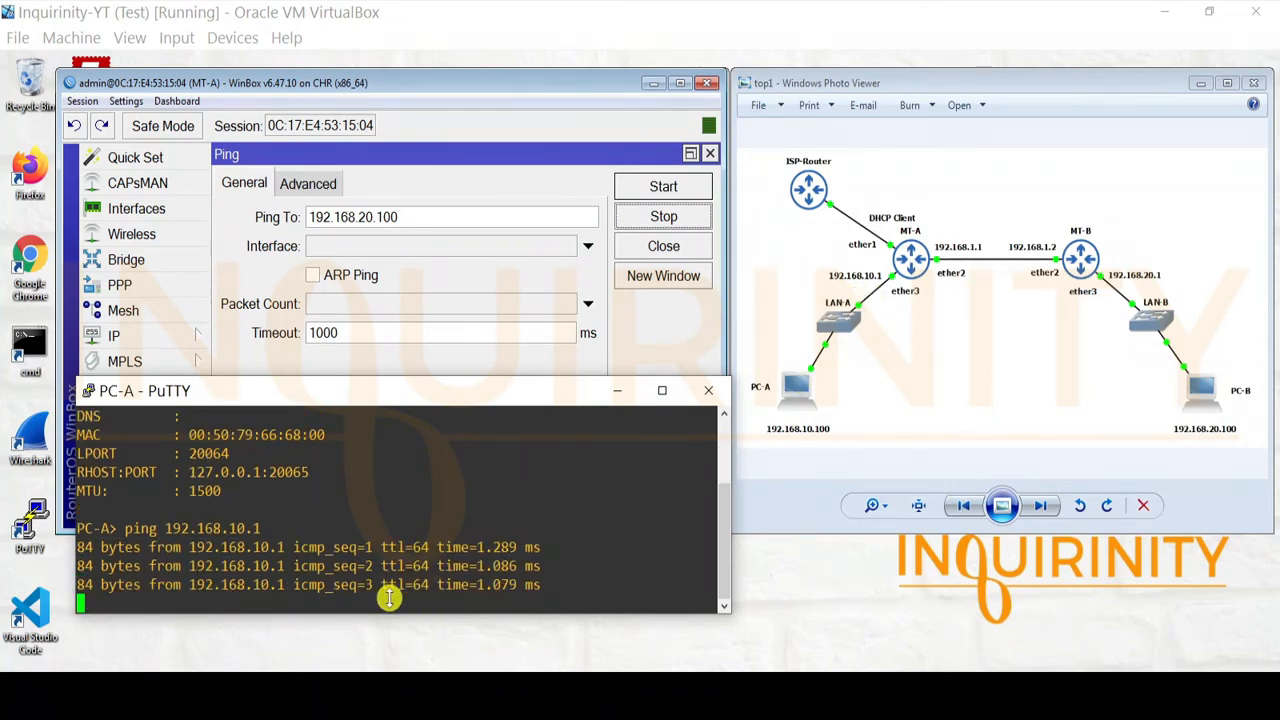
key("ctrl+c")
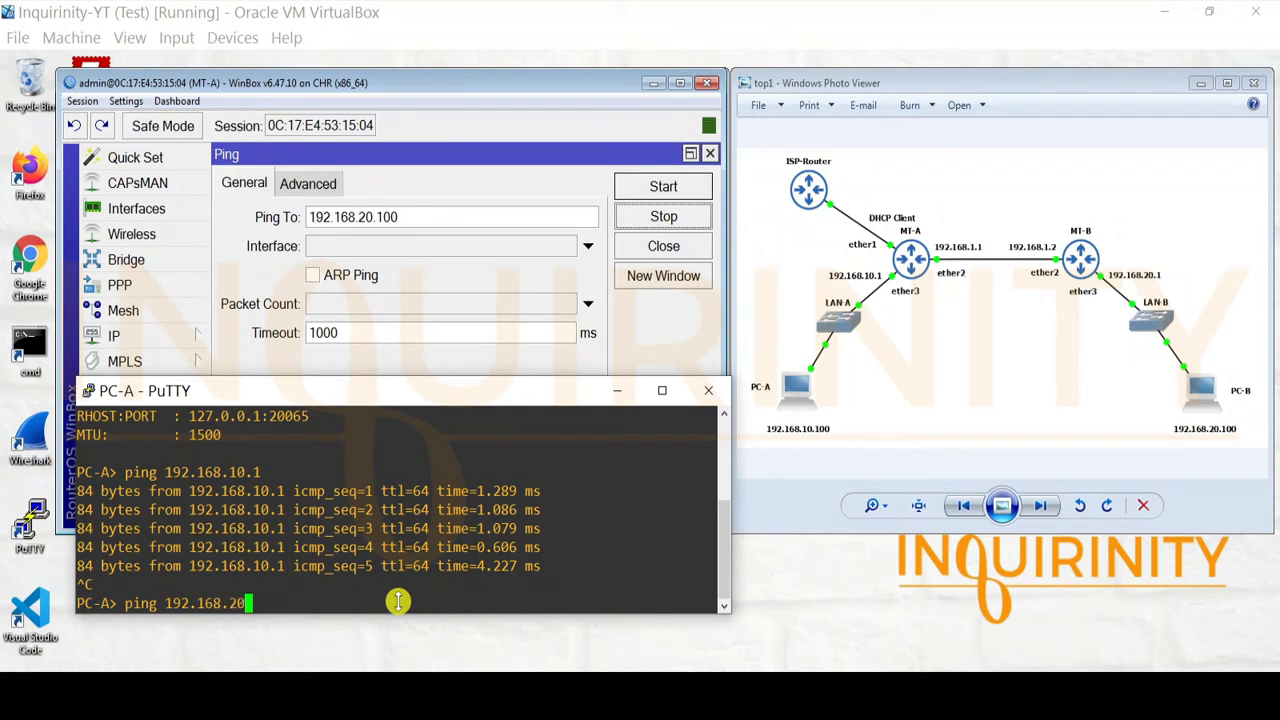
Ping MT-B's LAN address 192.168.20.1 and PC-B at 192.168.20.100 from PC-A.
type(".1")
key("Return")
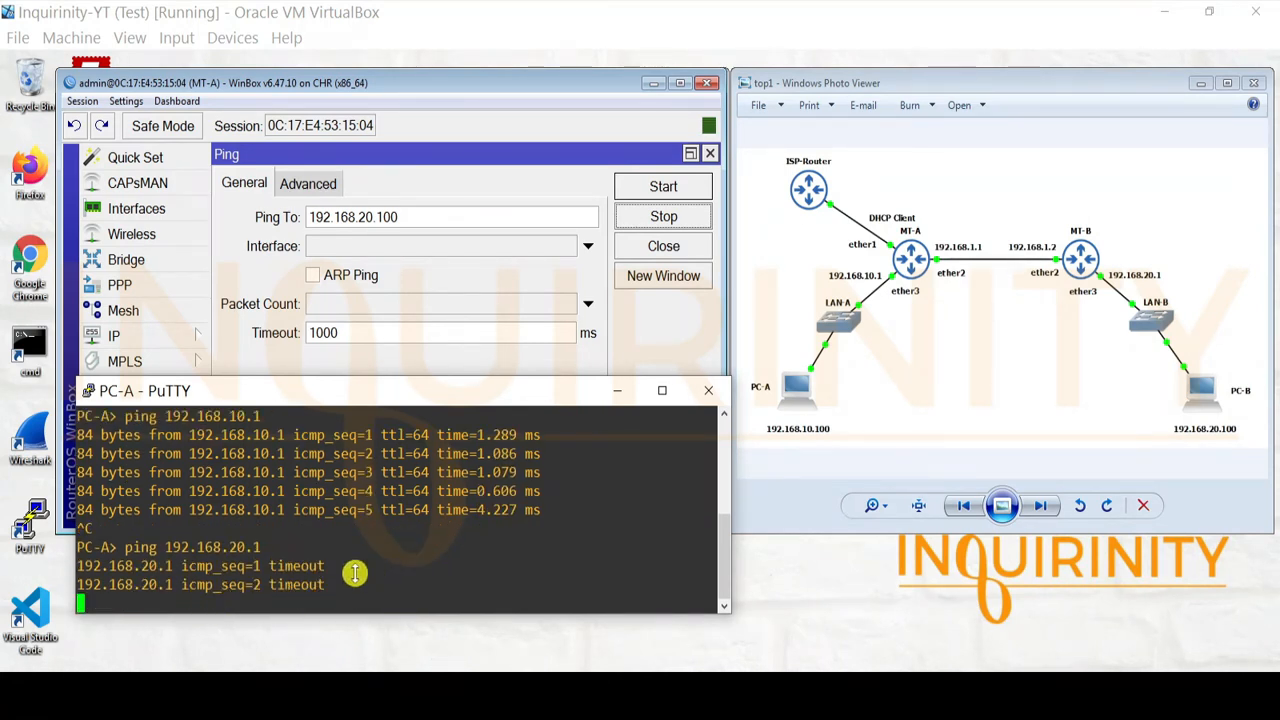
key("ctrl+c")
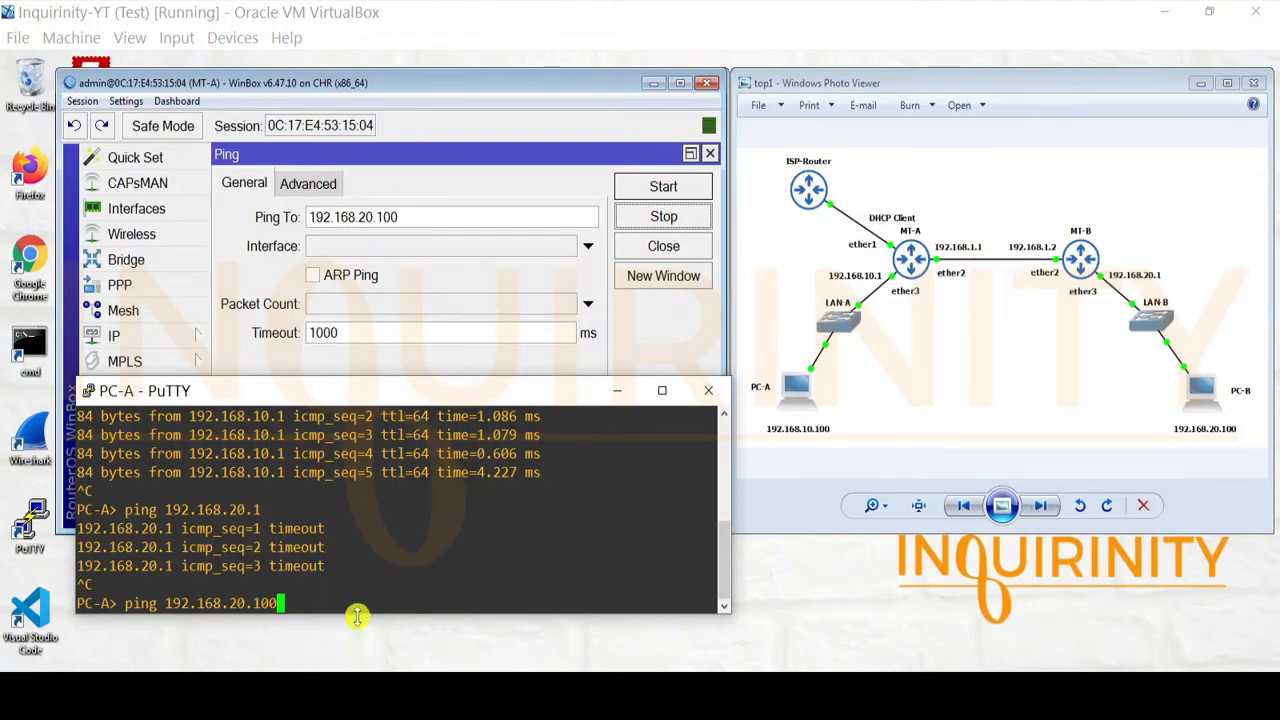
key("Return")
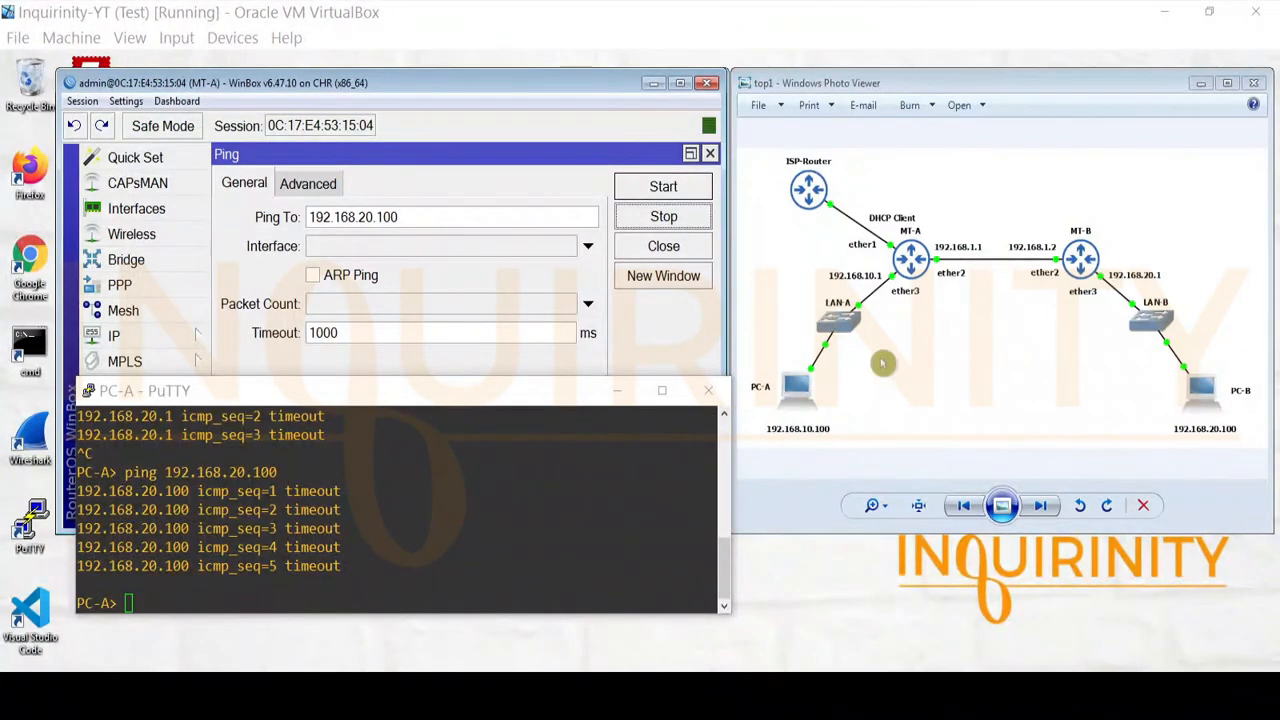
left_click(956, 372)
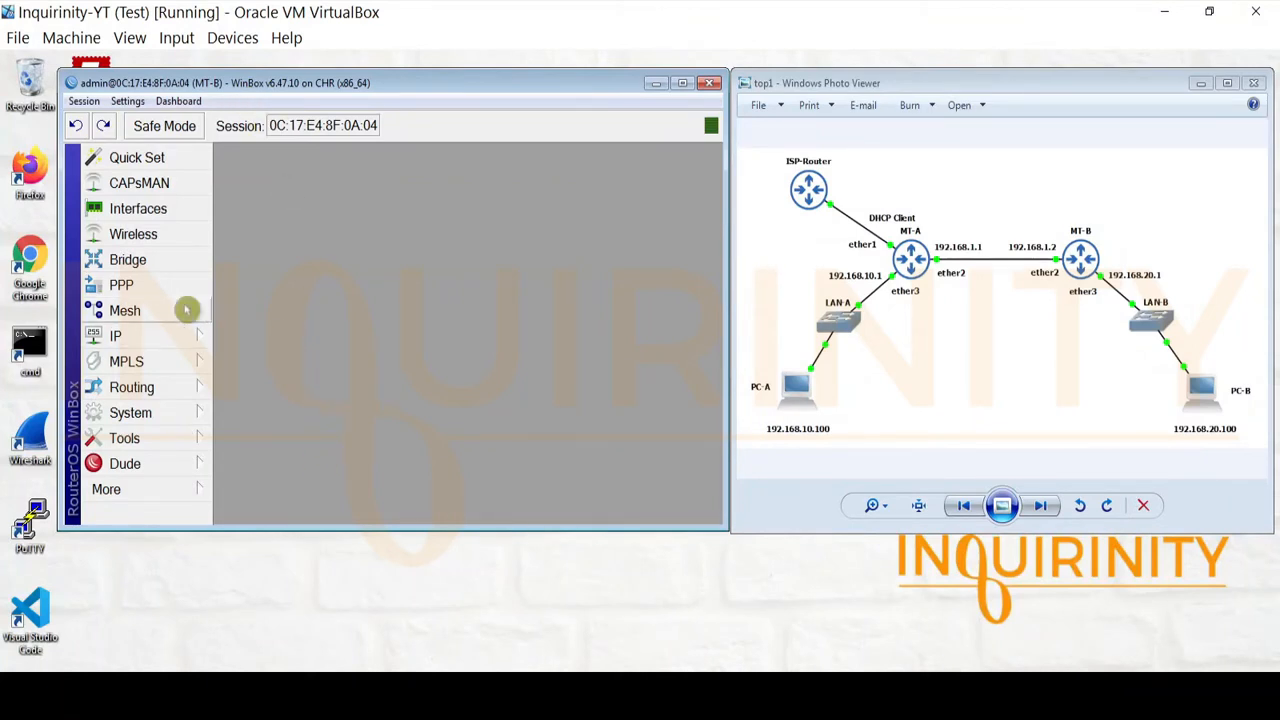
Inspect MT-B's ether2 and ether3 IP addresses against the topology diagram, and close the address list.
left_click(163, 335)
left_click(277, 117)
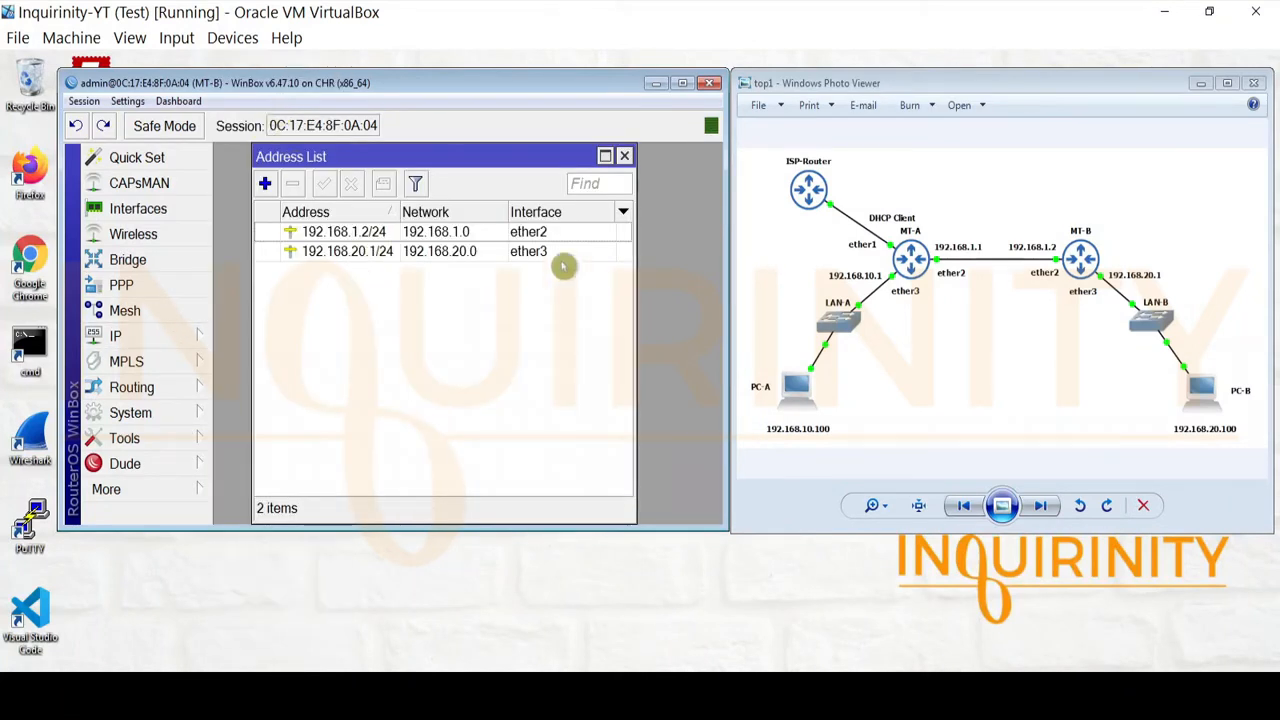
left_click(333, 232)
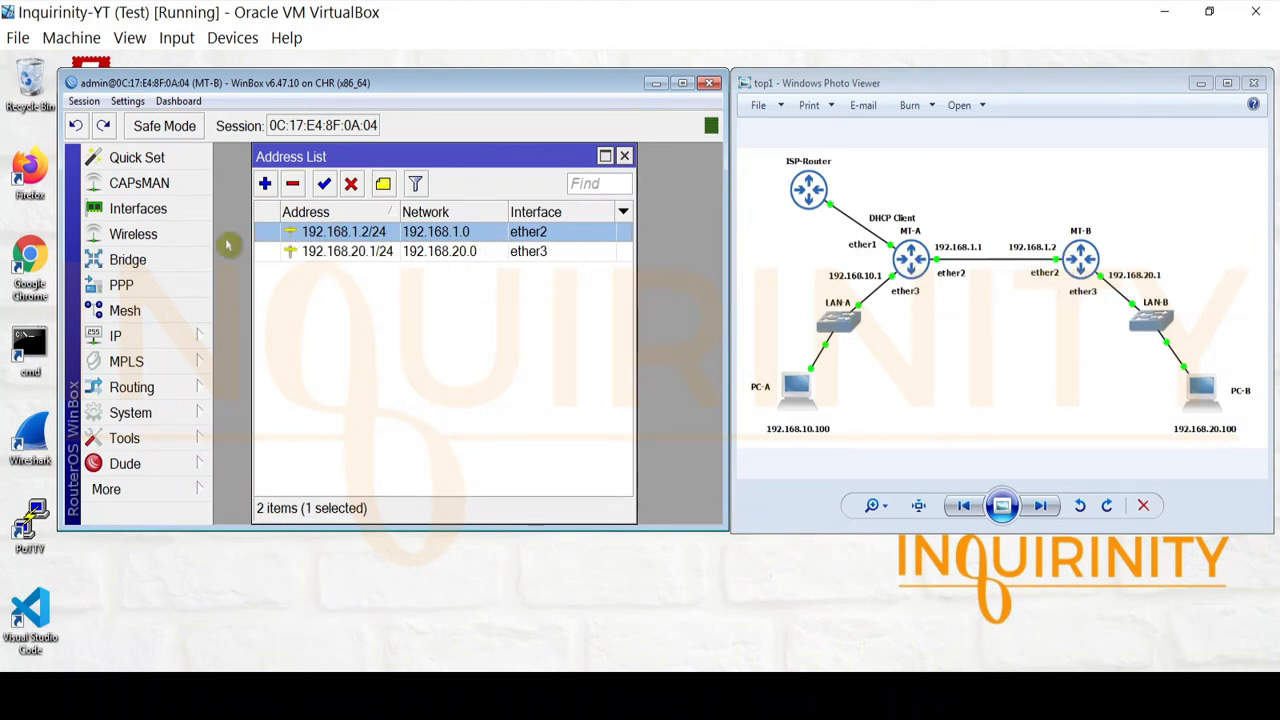
left_click(302, 253)
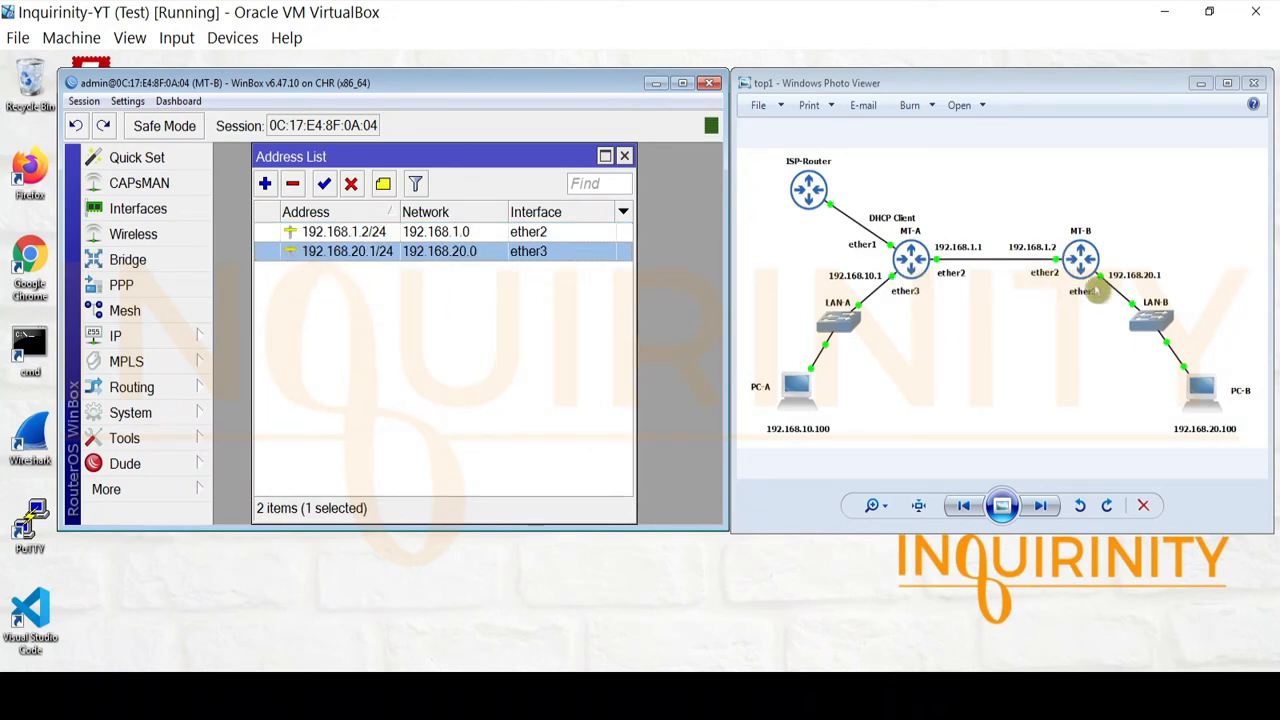
left_click(624, 158)
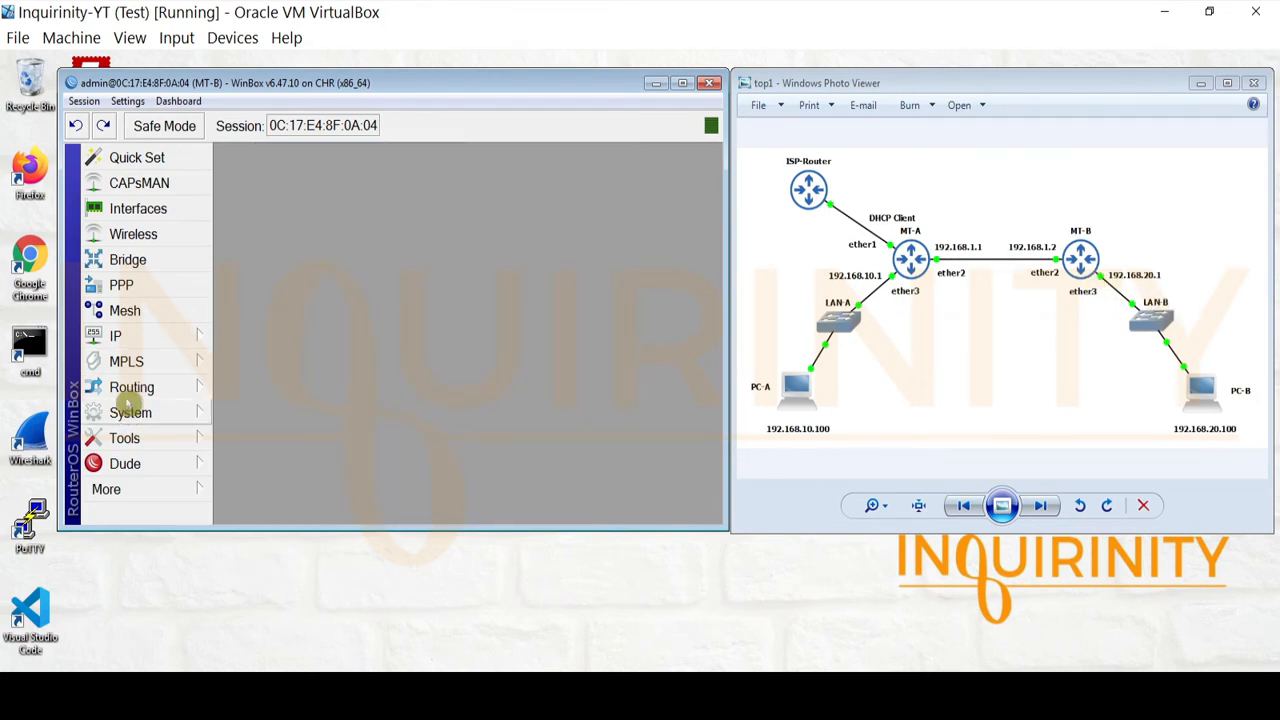
Examine MT-B's route list, checking the 192.168.1.0/24 and 192.168.20.0/24 connected routes against the topology.
left_click(125, 337)
left_click(286, 444)
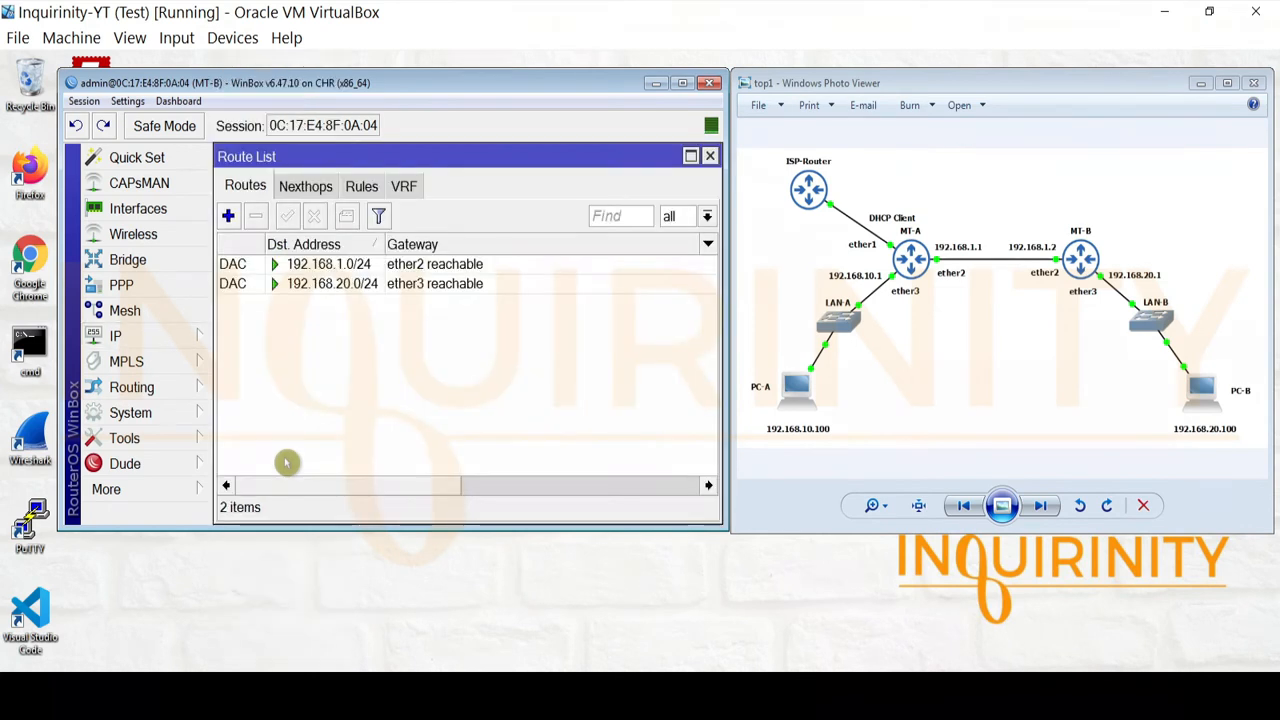
left_click(377, 264)
left_click(372, 283)
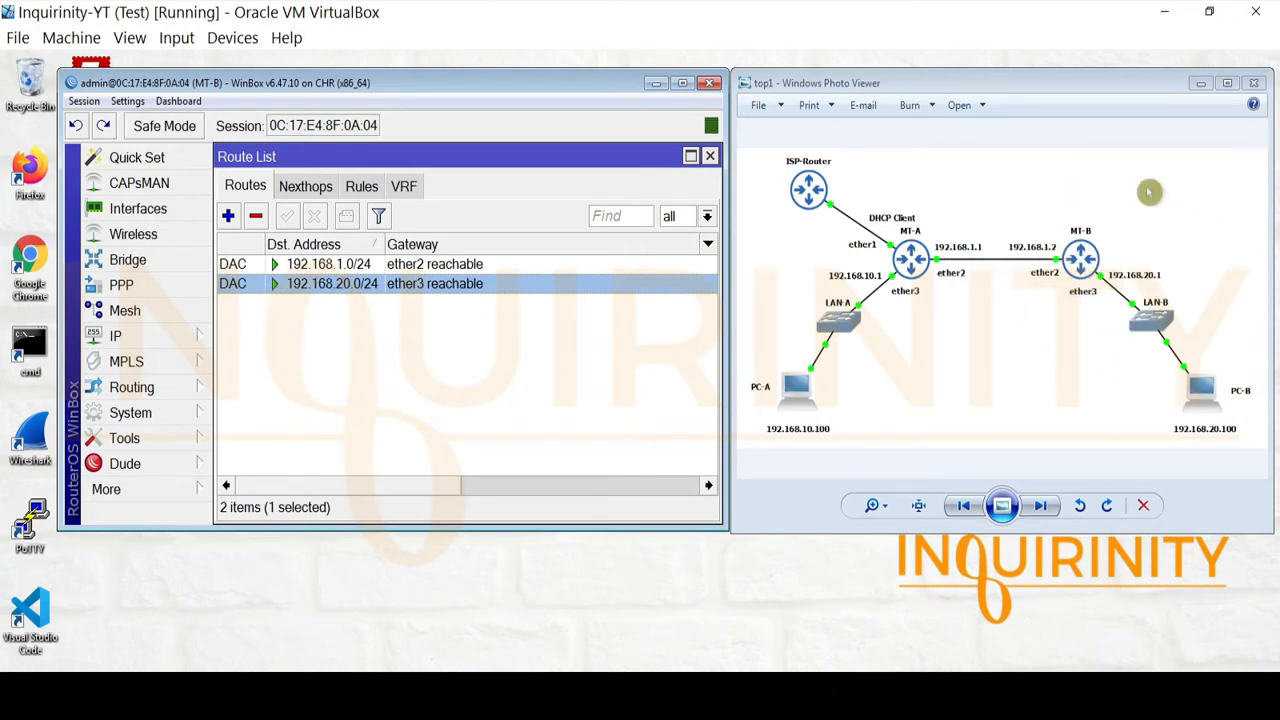
left_click(330, 263)
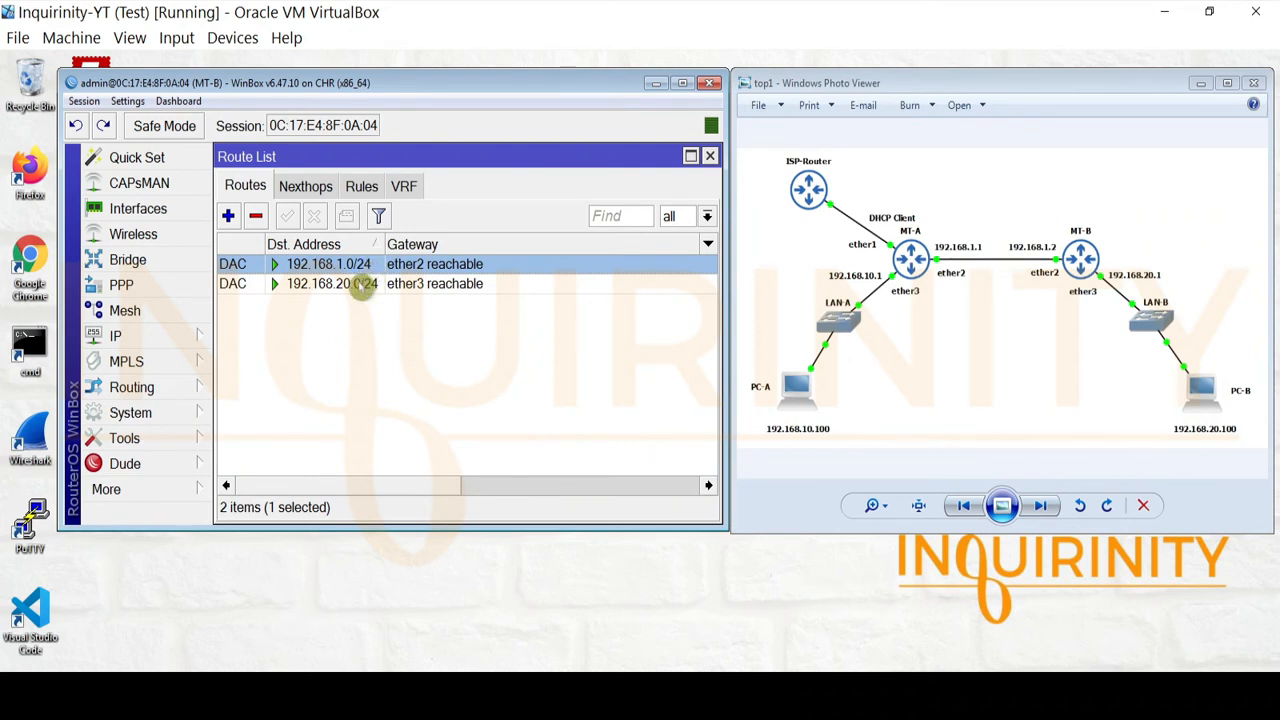
left_click(362, 284)
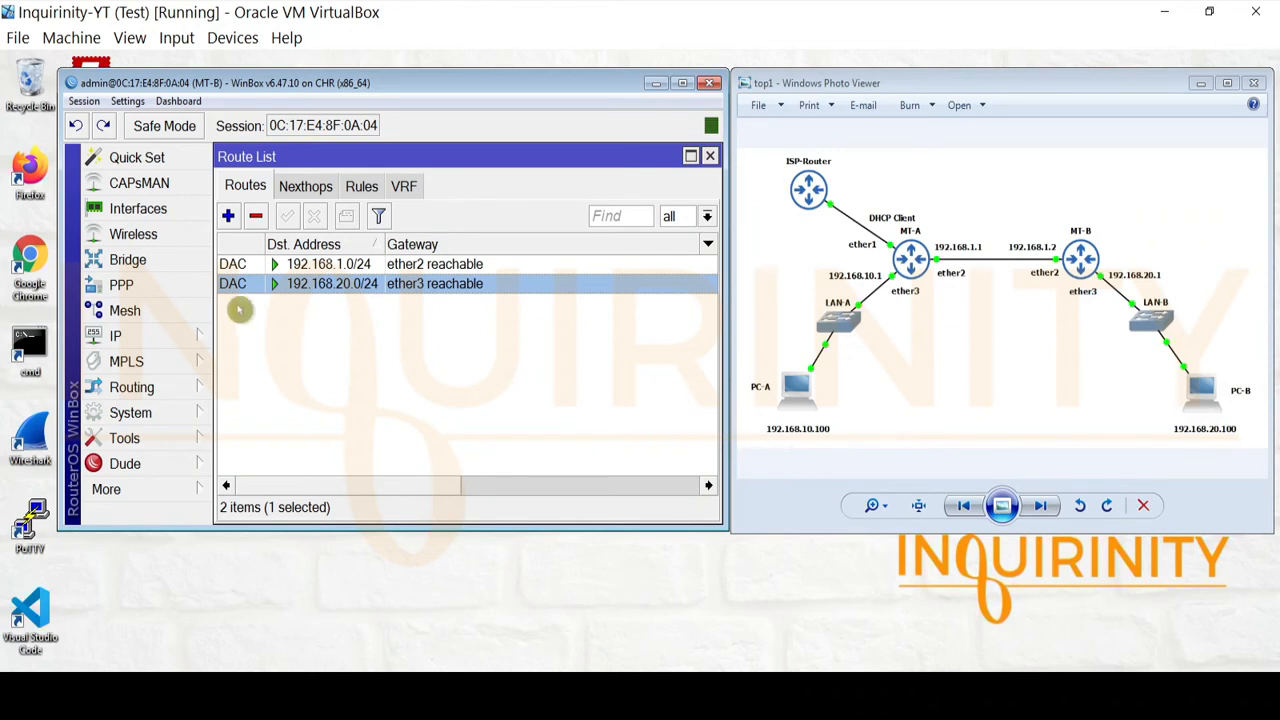
Add a static route on MT-B with destination 192.168.10.0/24 and gateway 192.168.1.1, checking both values before saving.
left_click(228, 217)
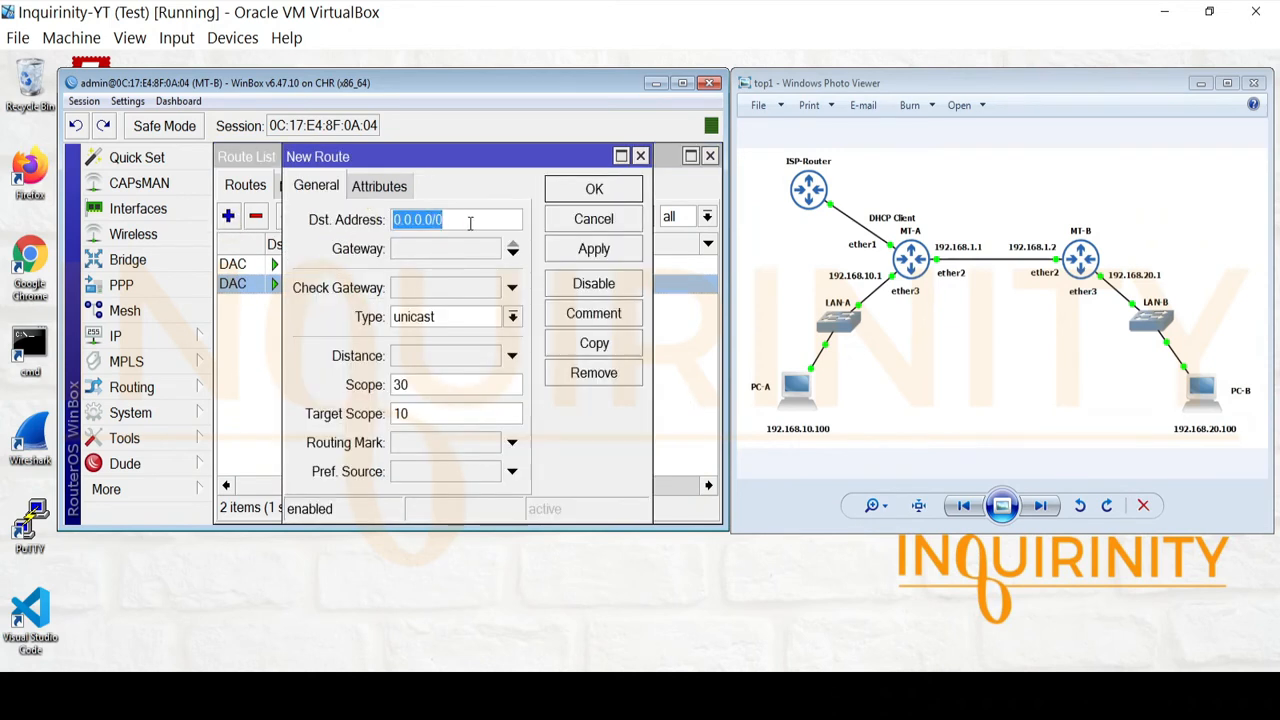
type("192")
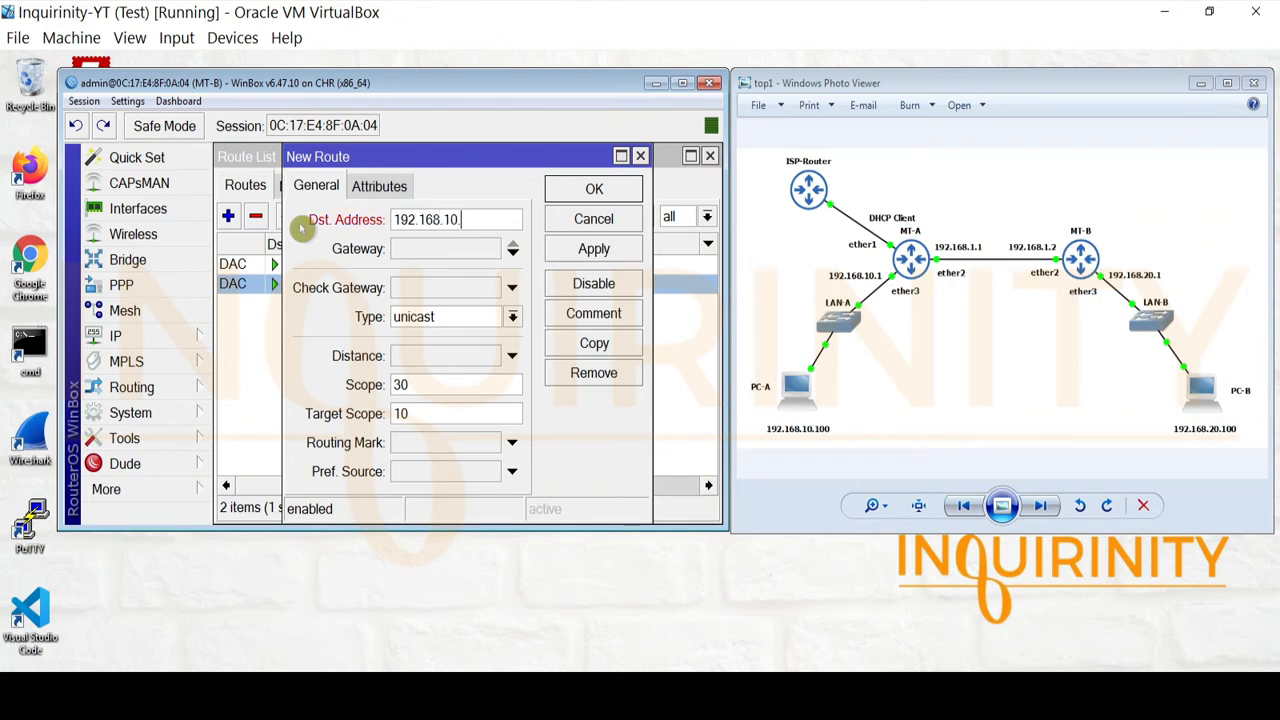
left_click(450, 256)
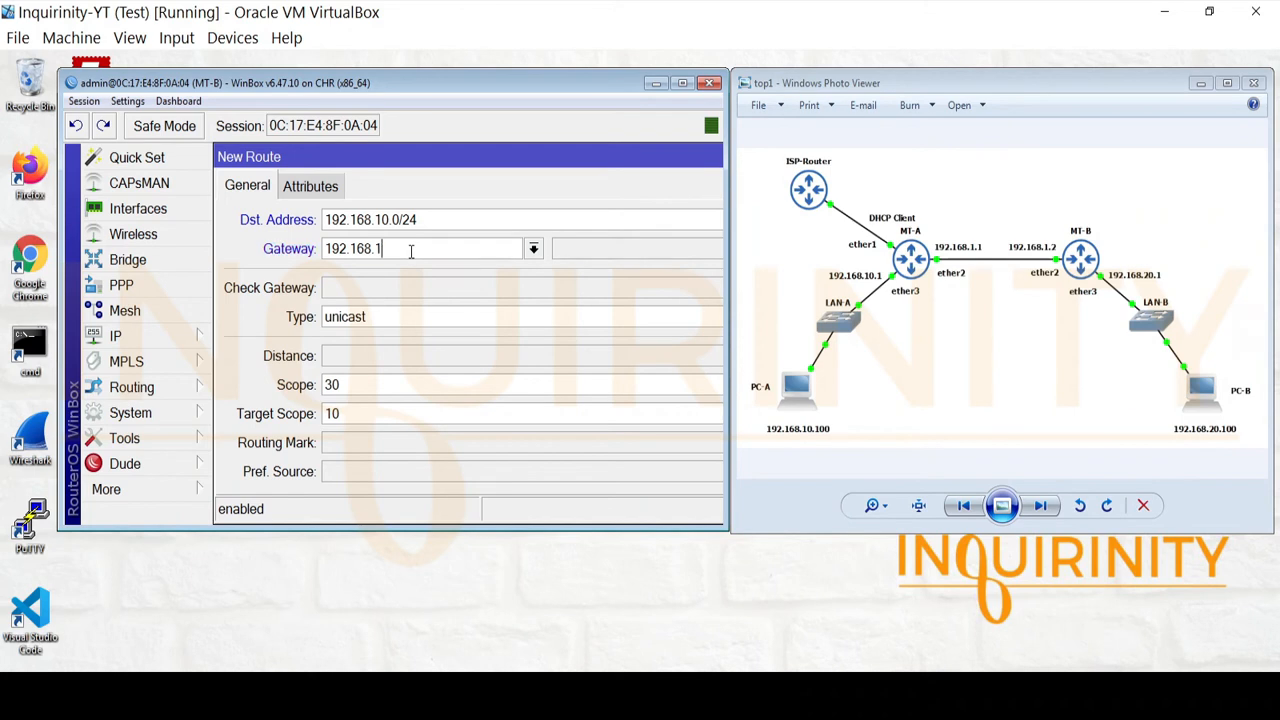
double_click(476, 155)
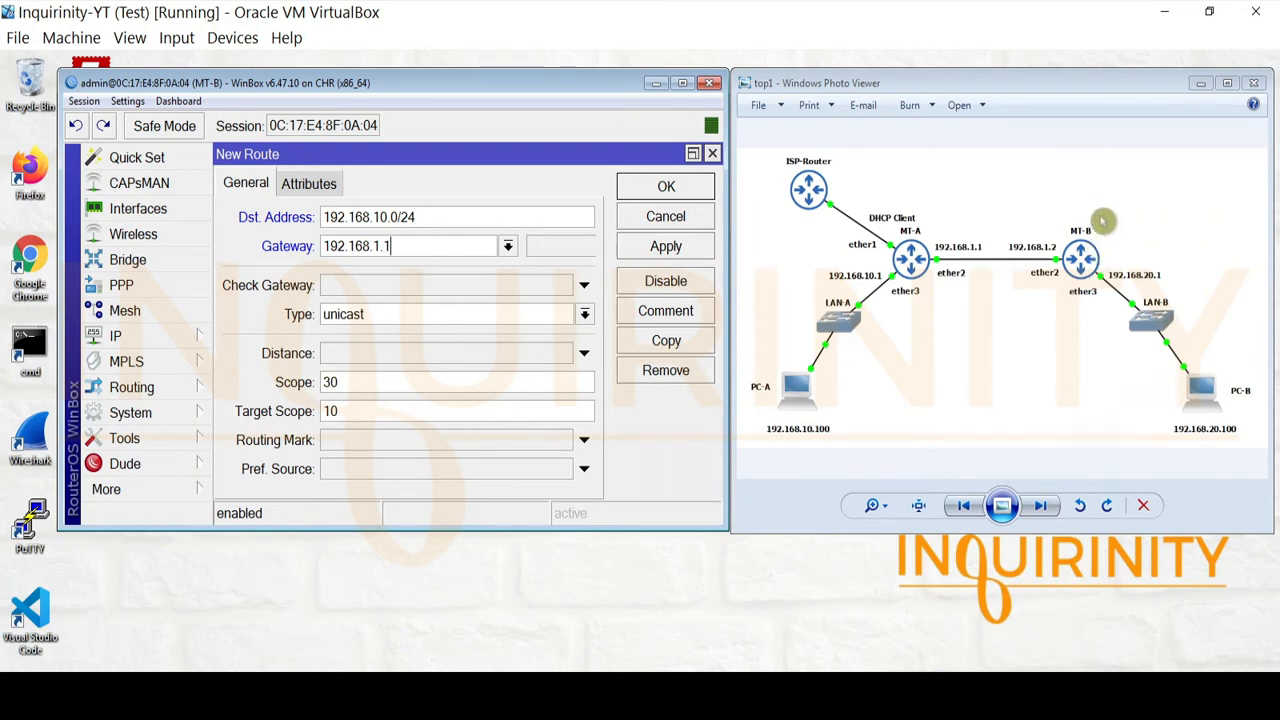
left_click_drag(292, 217, 265, 217)
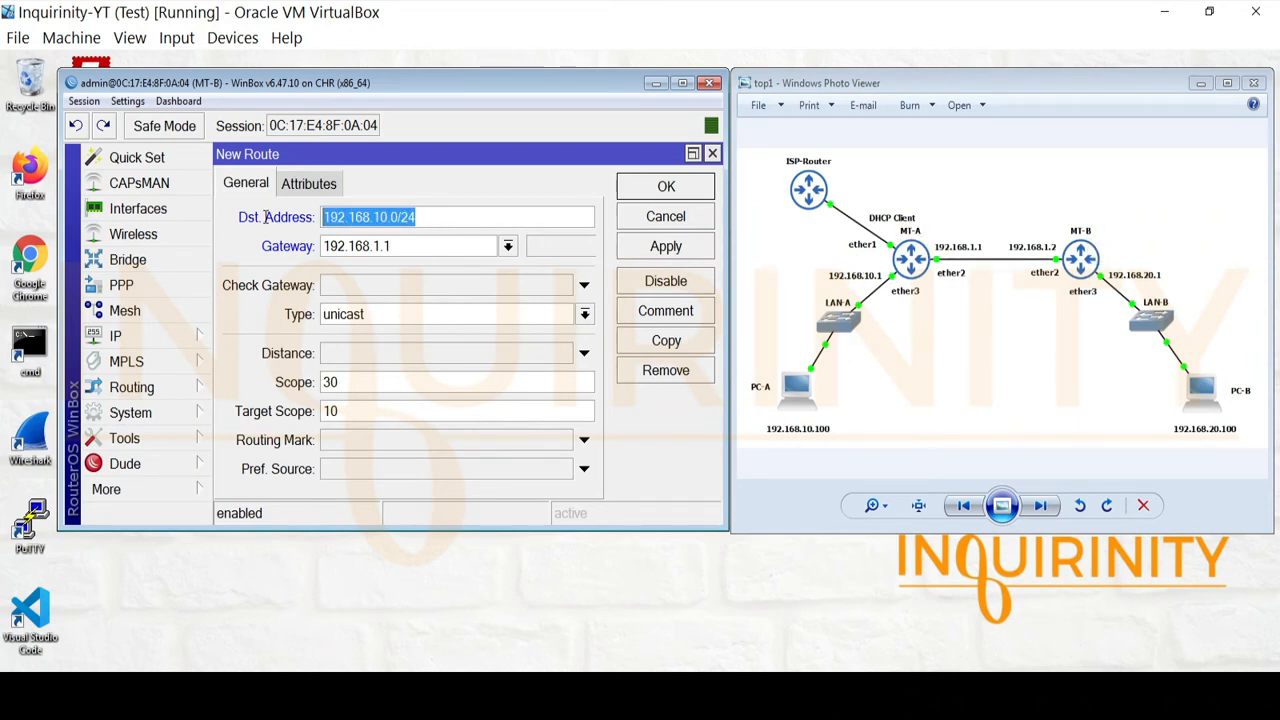
left_click_drag(421, 248, 200, 250)
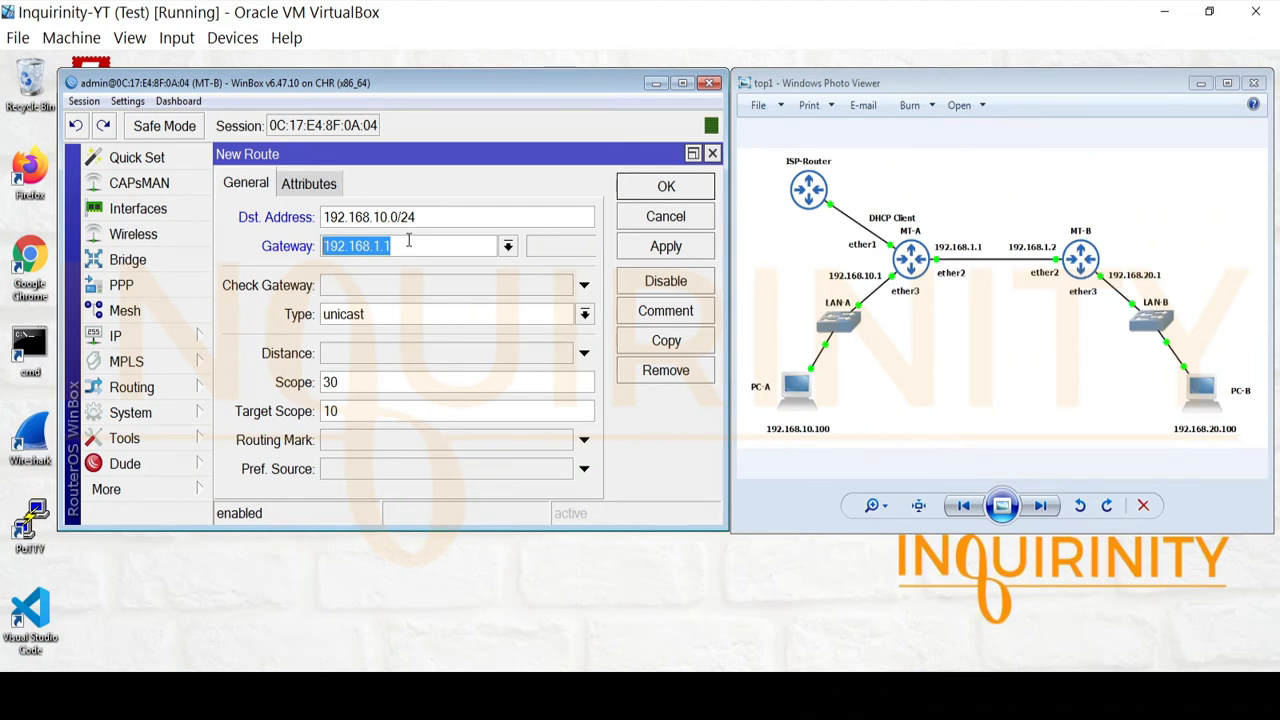
left_click(666, 247)
left_click(667, 188)
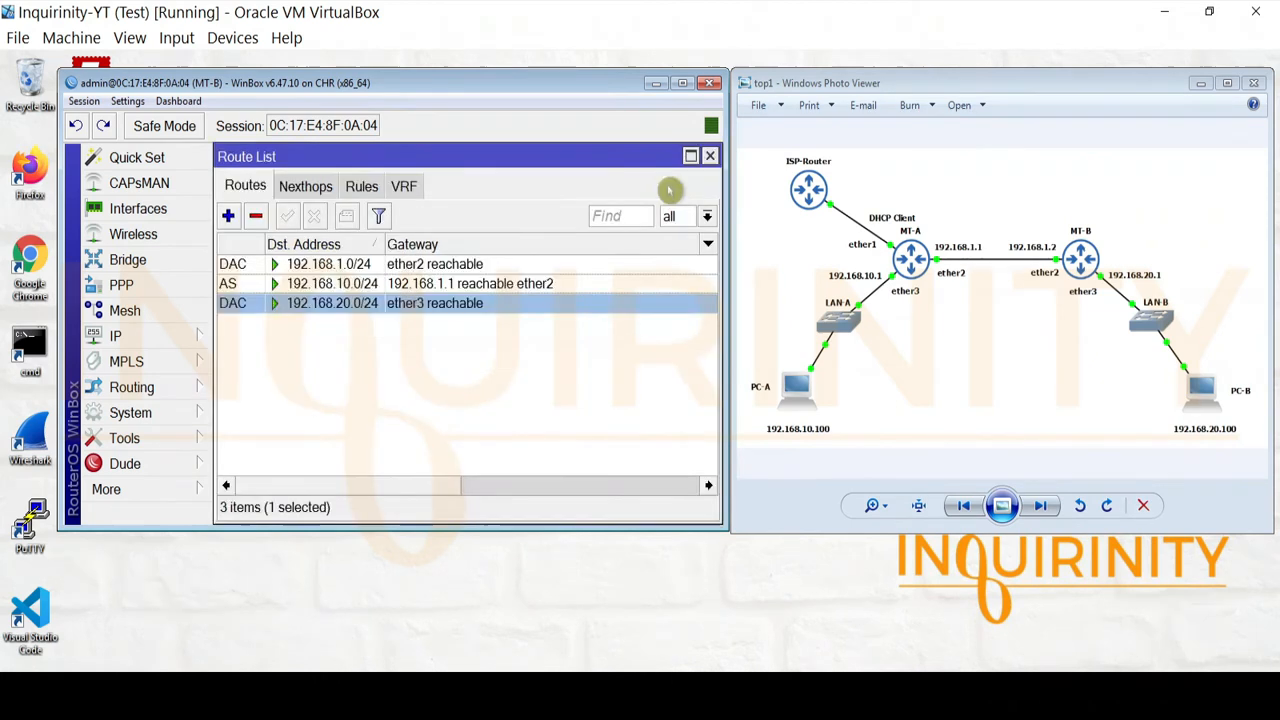
Inspect MT-B's new 192.168.10.0/24 route and compare its gateway with the topology diagram.
left_click(515, 362)
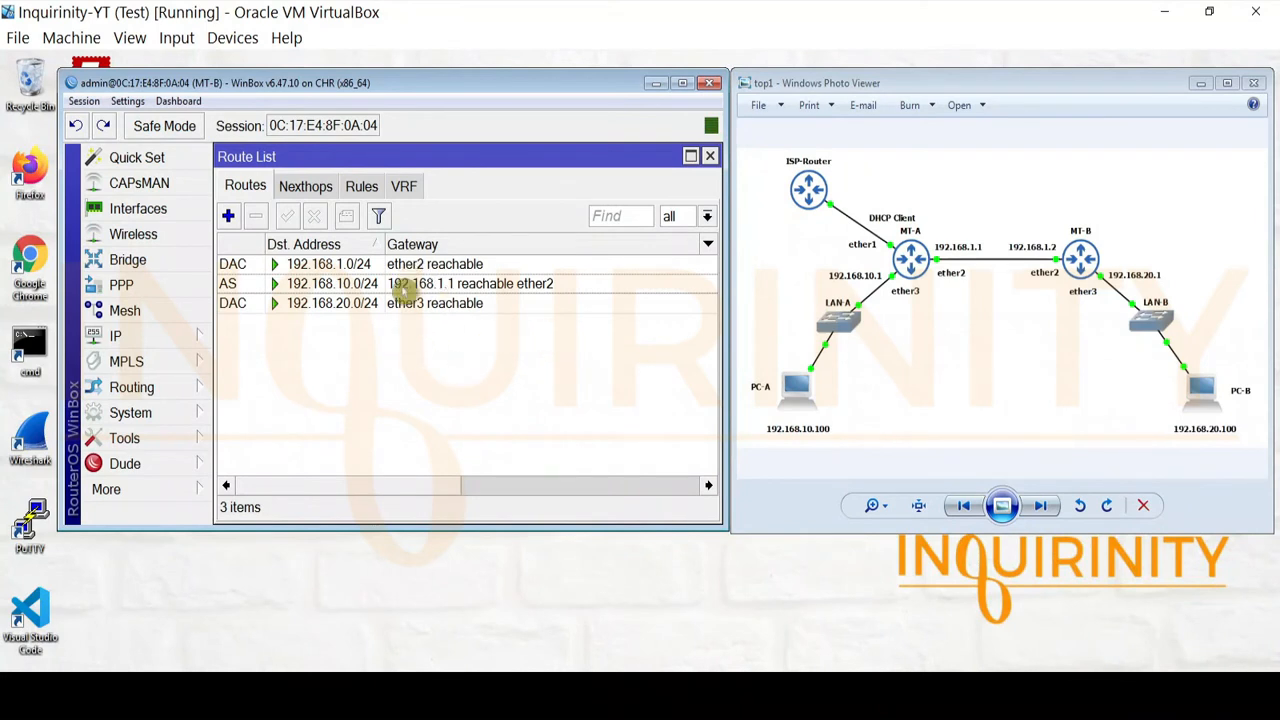
left_click(405, 285)
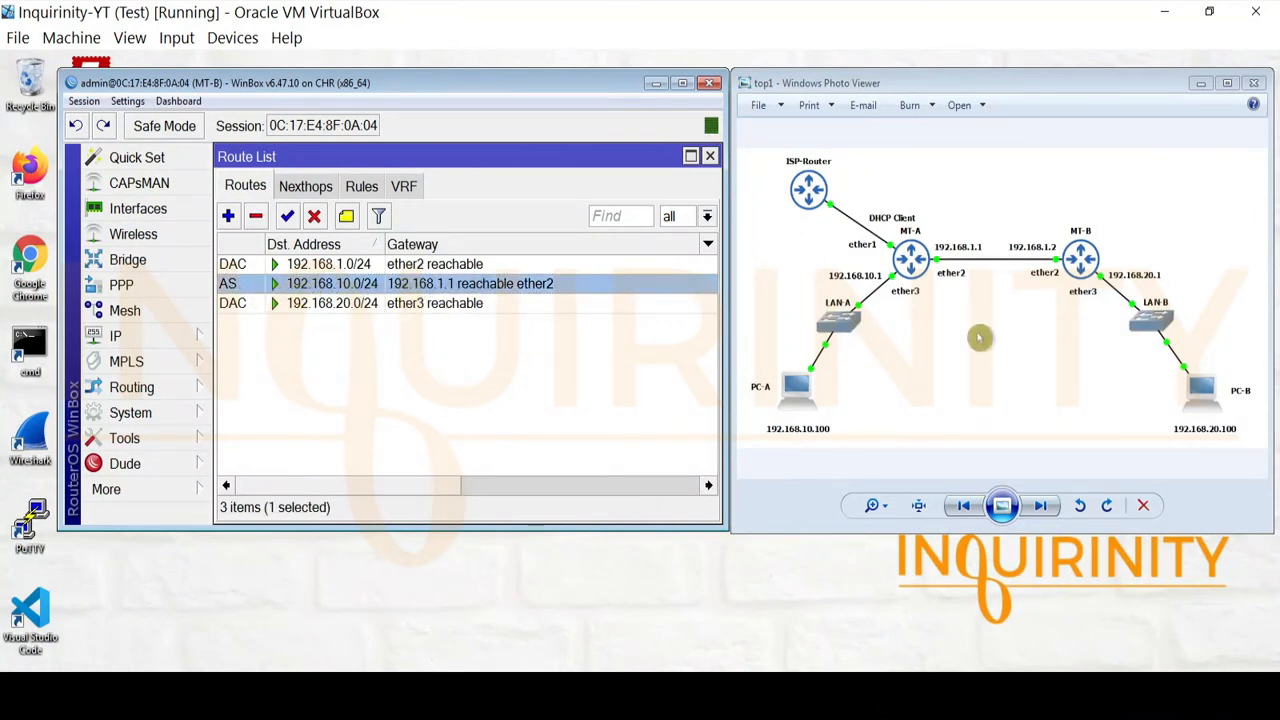
left_click(981, 335)
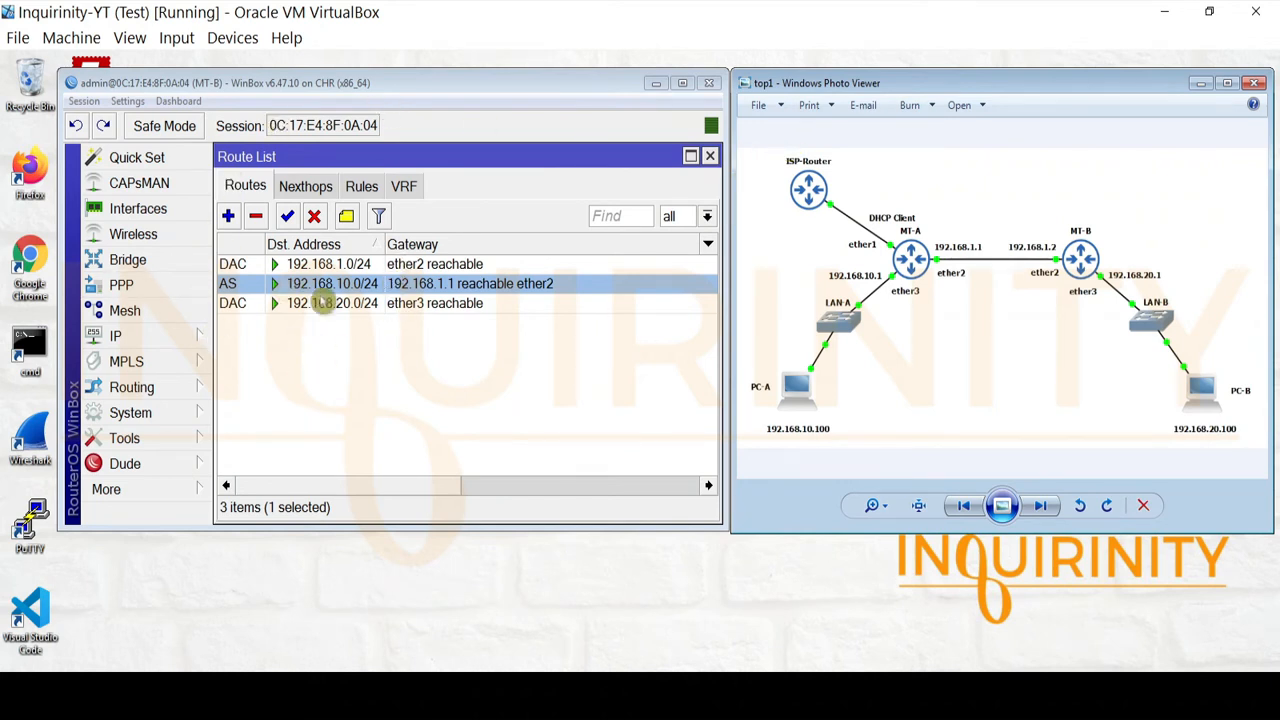
Add a default route on MT-B with destination 0.0.0.0/0 and gateway 192.168.1.1.
left_click(228, 216)
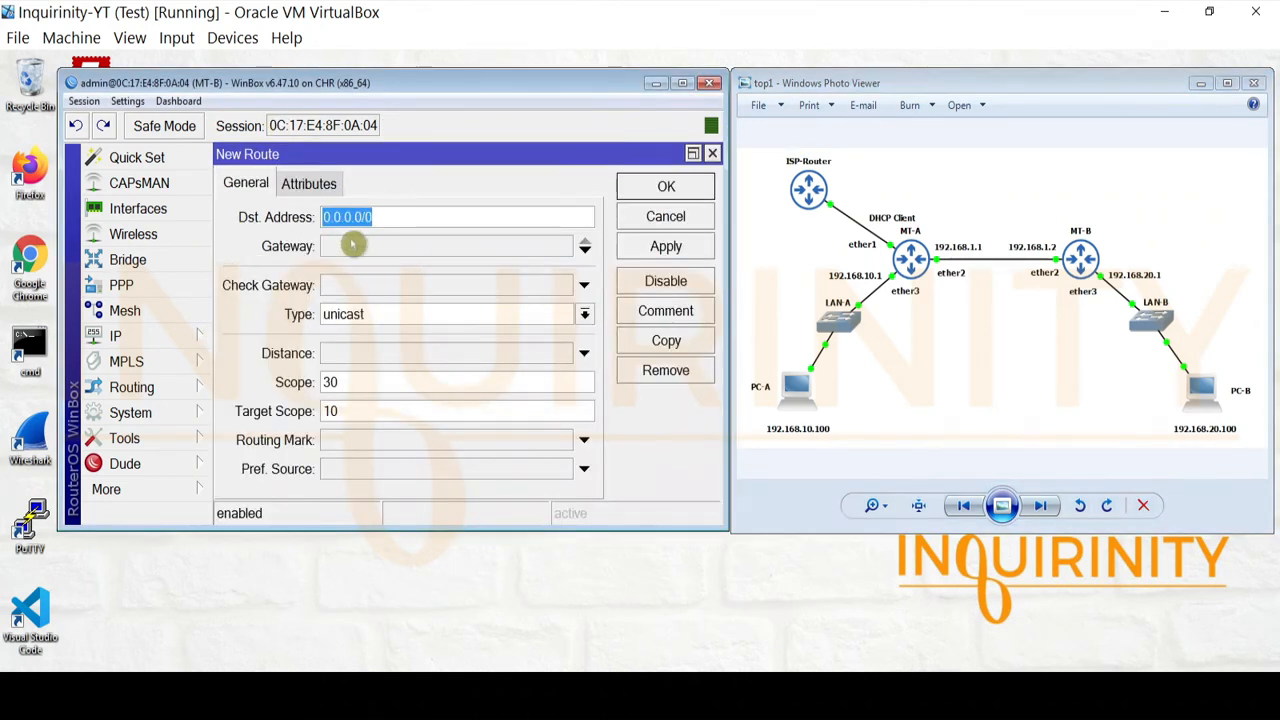
left_click(392, 244)
left_click(300, 185)
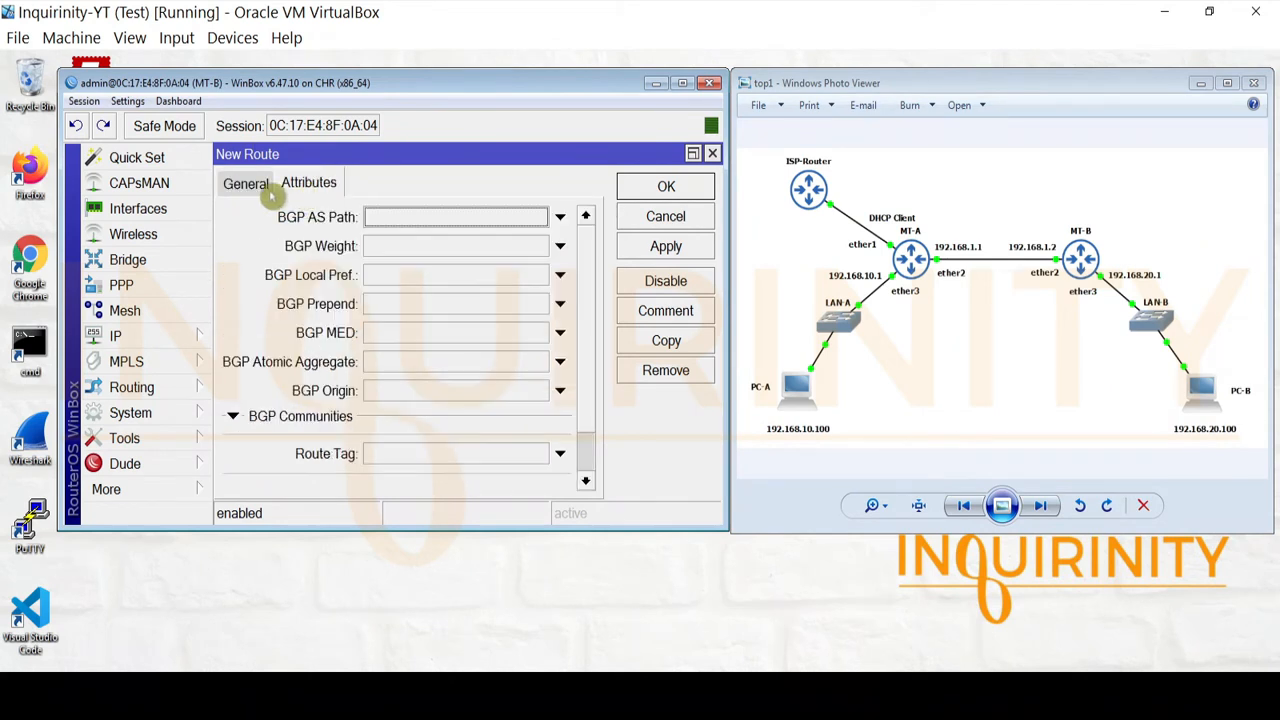
left_click(246, 183)
key("Tab")
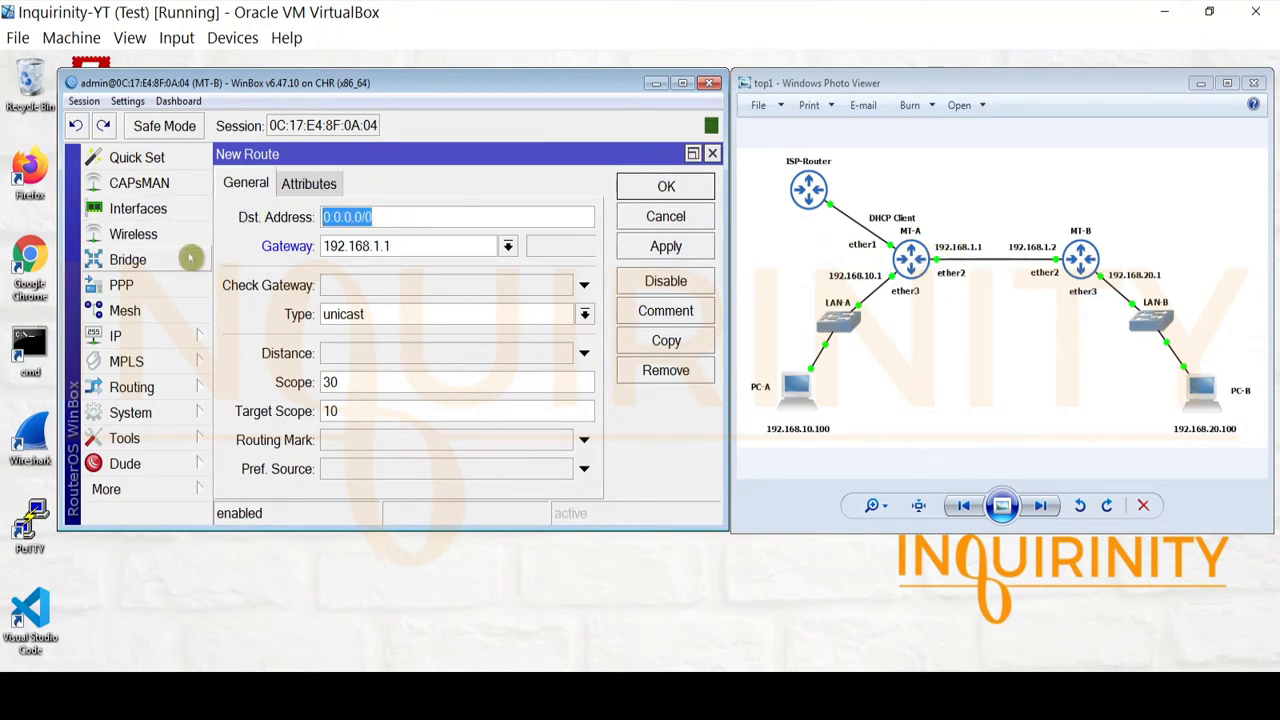
left_click(367, 217)
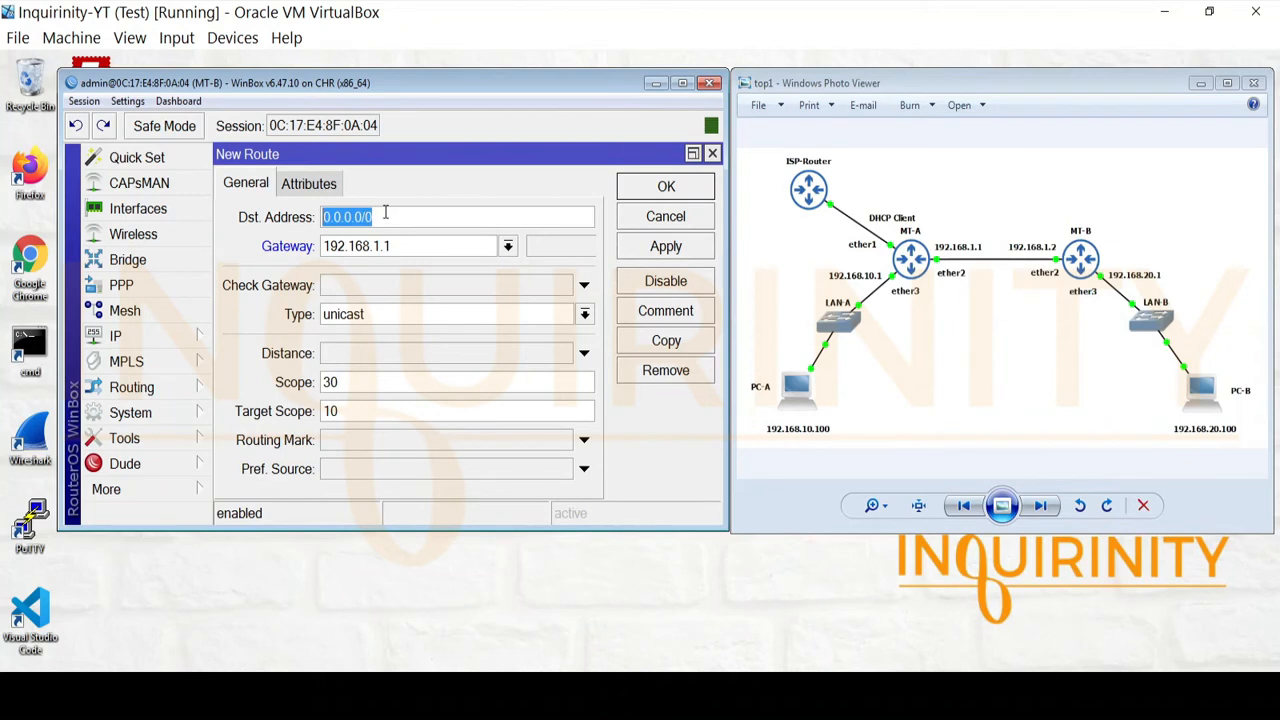
key("Tab")
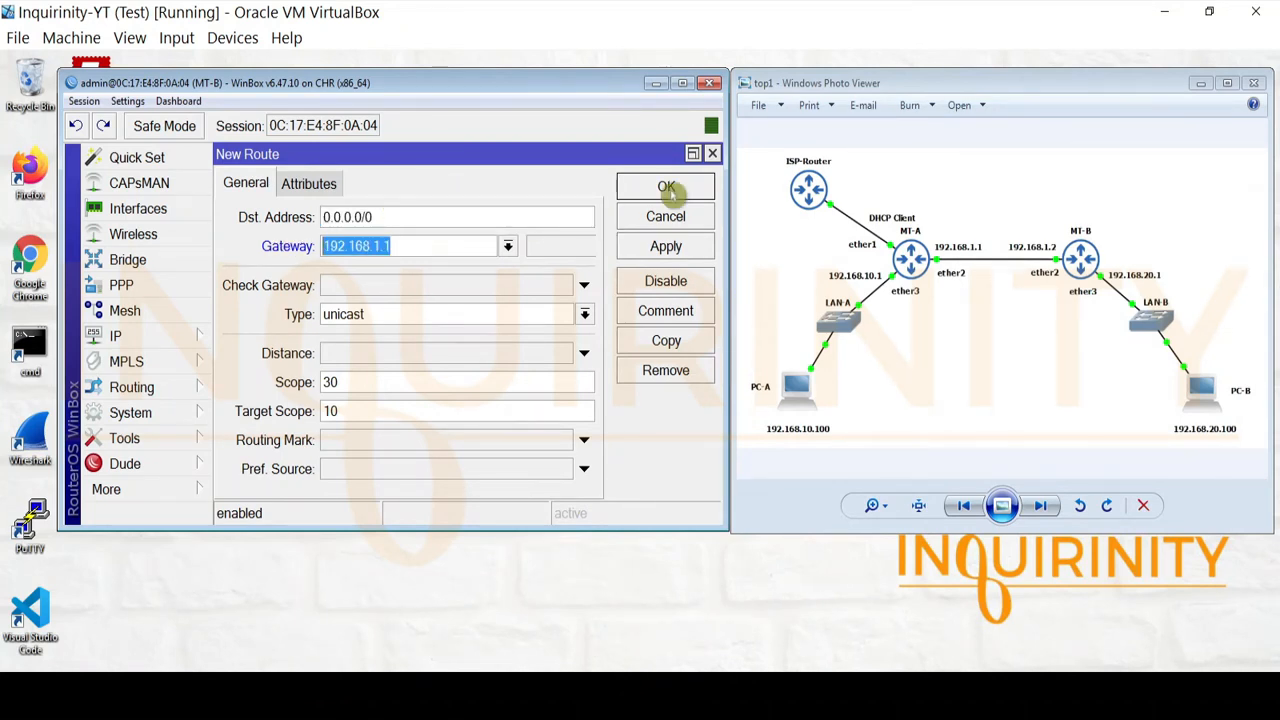
left_click(666, 246)
left_click(666, 186)
Switch to the PC-A PuTTY console and ping 192.168.20.1, stop it, and ping 192.168.20.100.
key("alt+Tab")
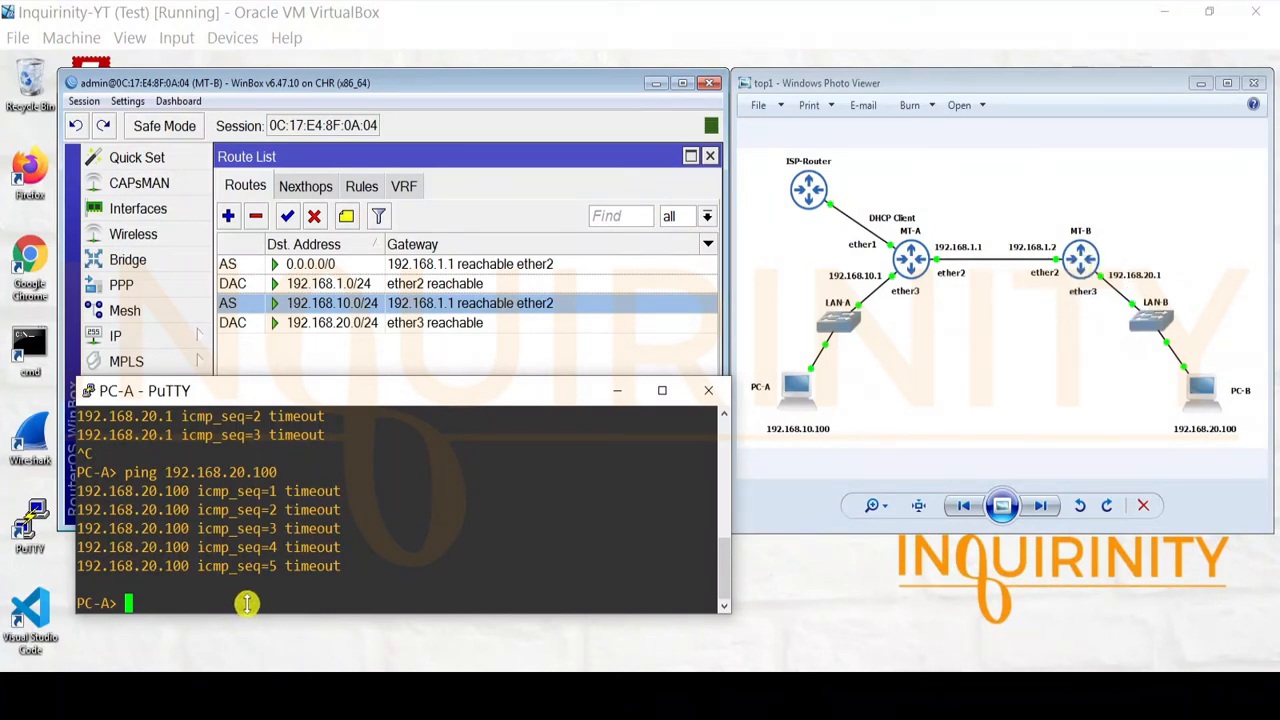
key("Up")
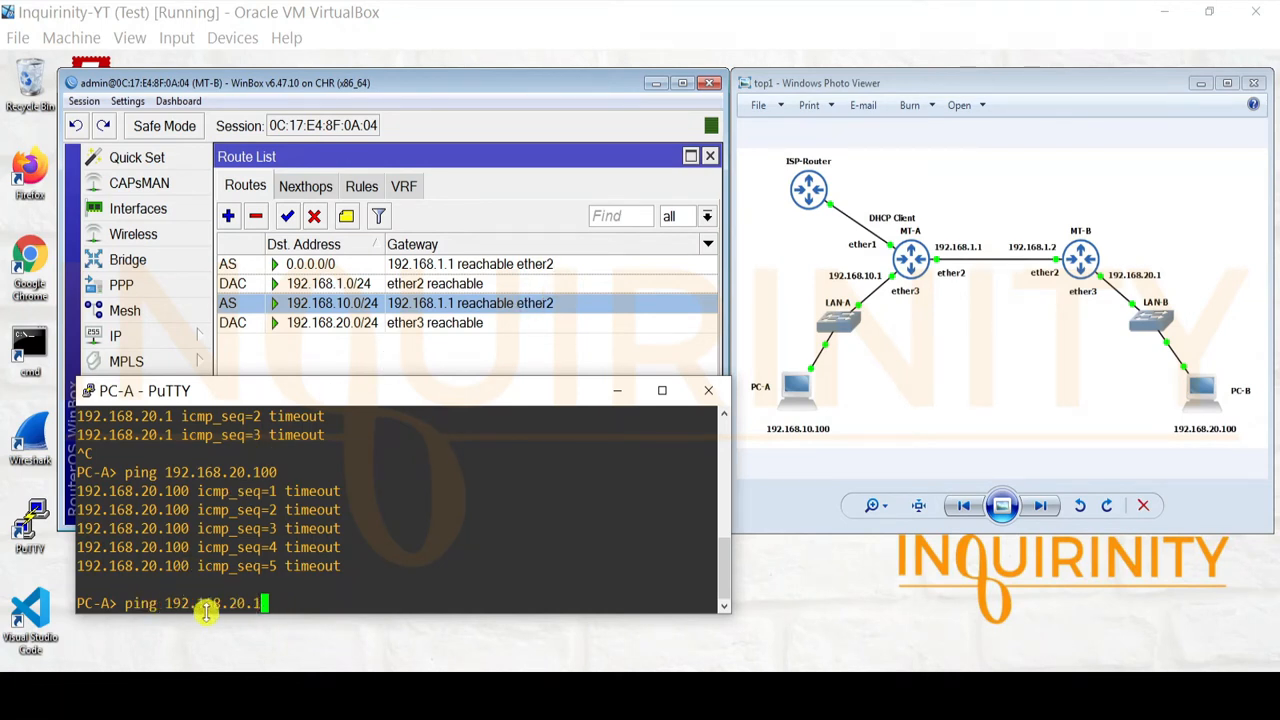
key("Return")
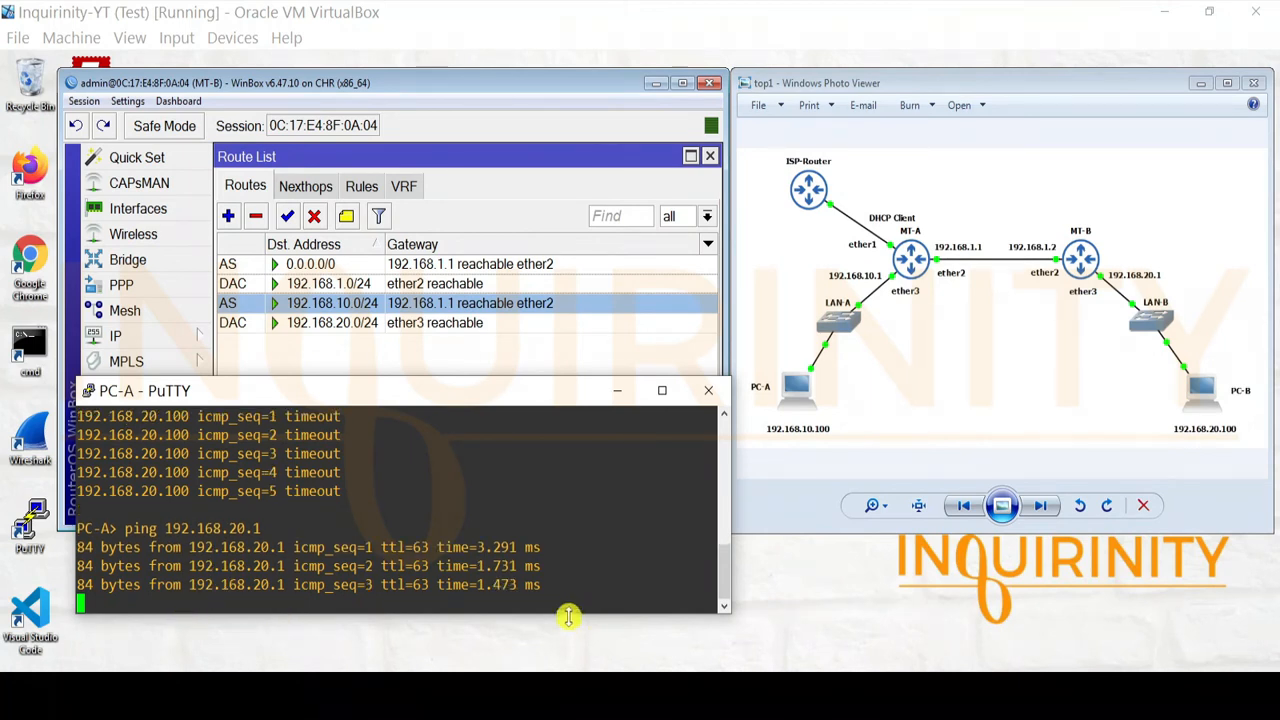
key("ctrl+c")
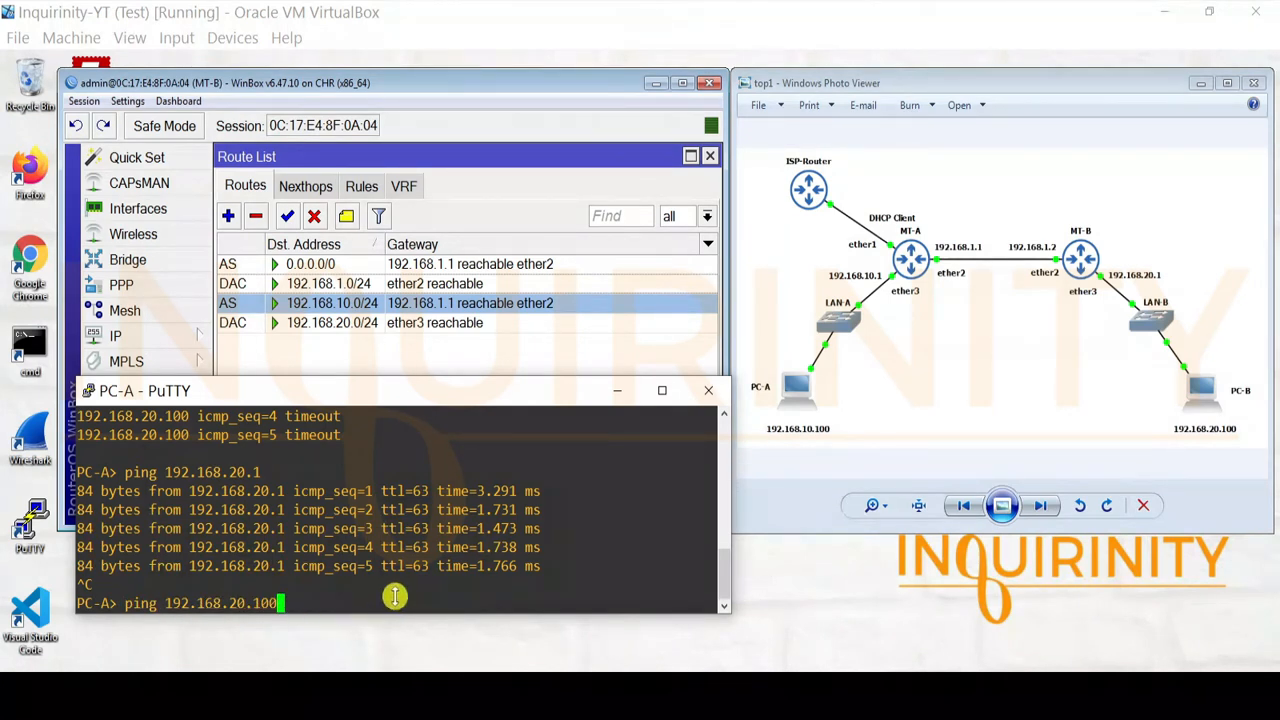
key("Return")
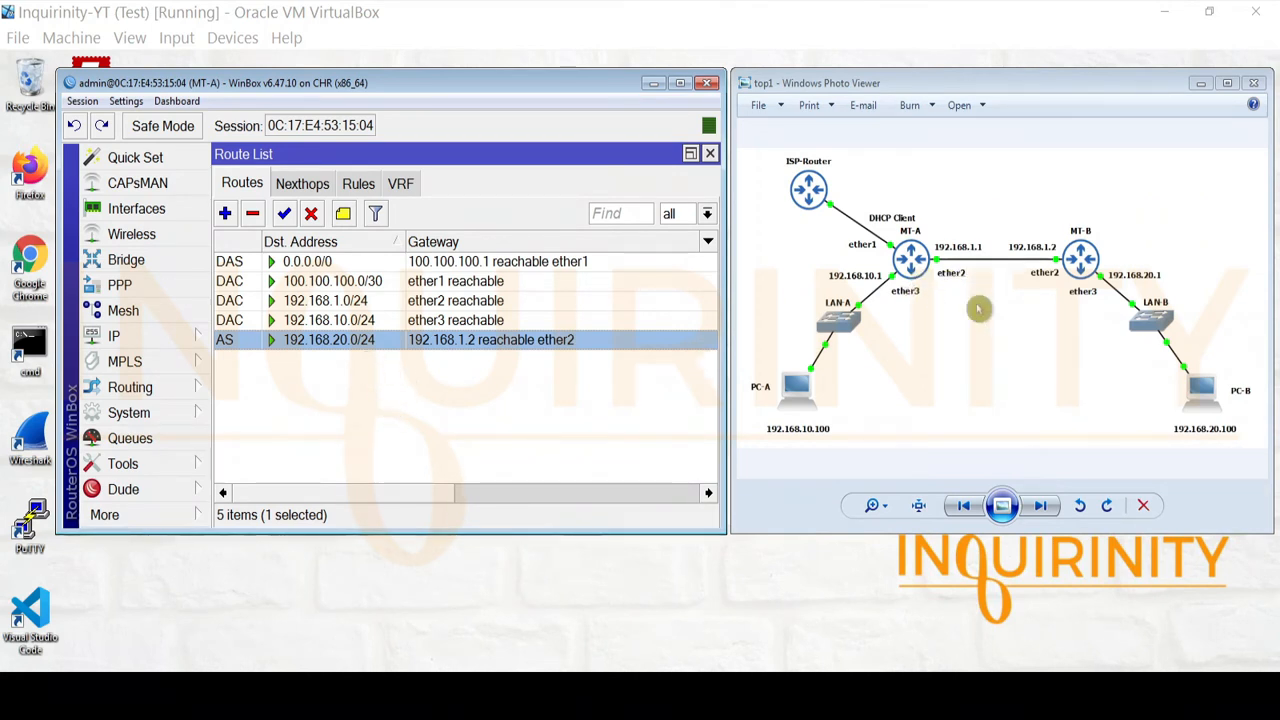
Set the gateway of MT-A's static 192.168.20.0/24 route to the ether2 interface and save it.
double_click(275, 340)
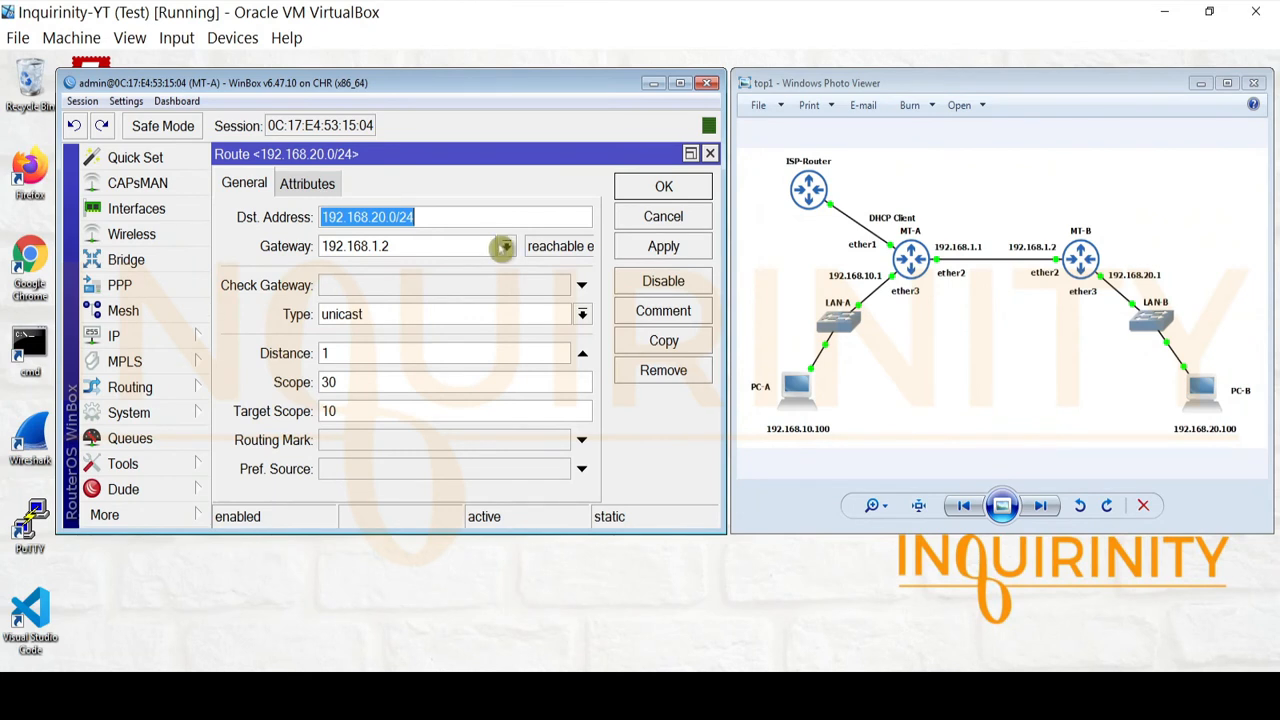
left_click(504, 246)
left_click(352, 285)
left_click(657, 246)
left_click(664, 187)
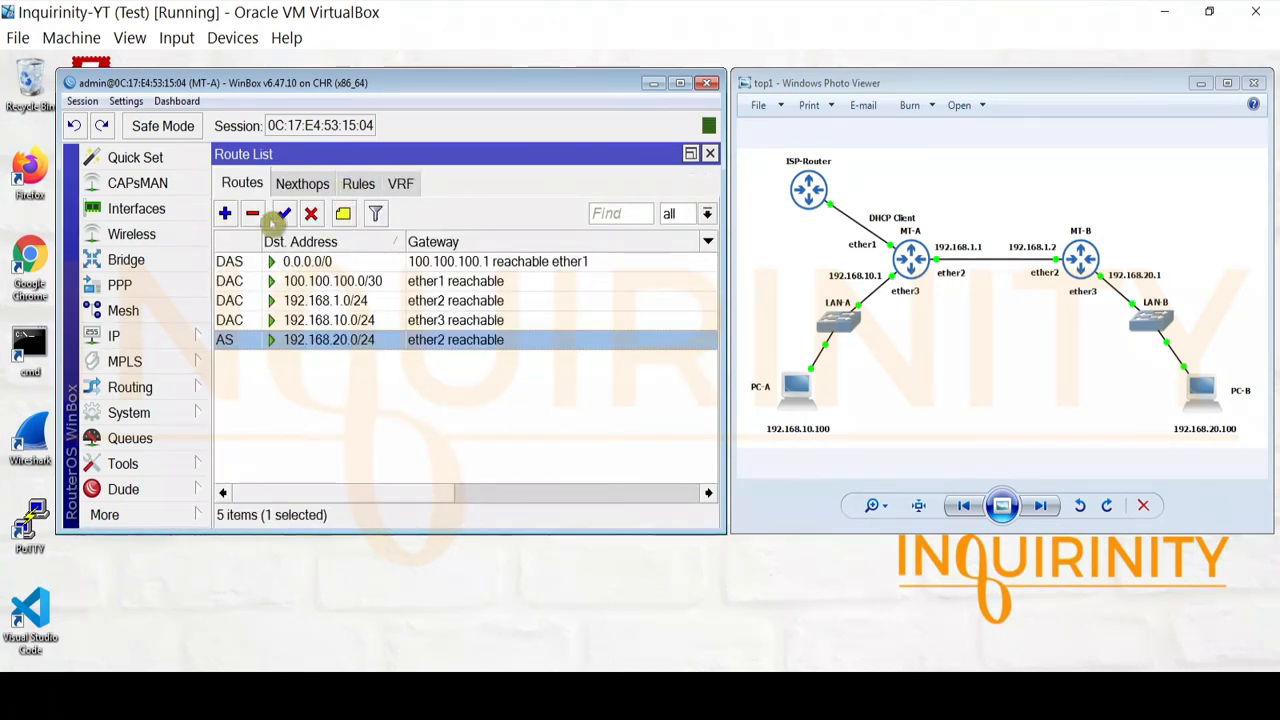
Open MT-B's route list and disable its 0.0.0.0/0 default route.
mouse_move(60, 668)
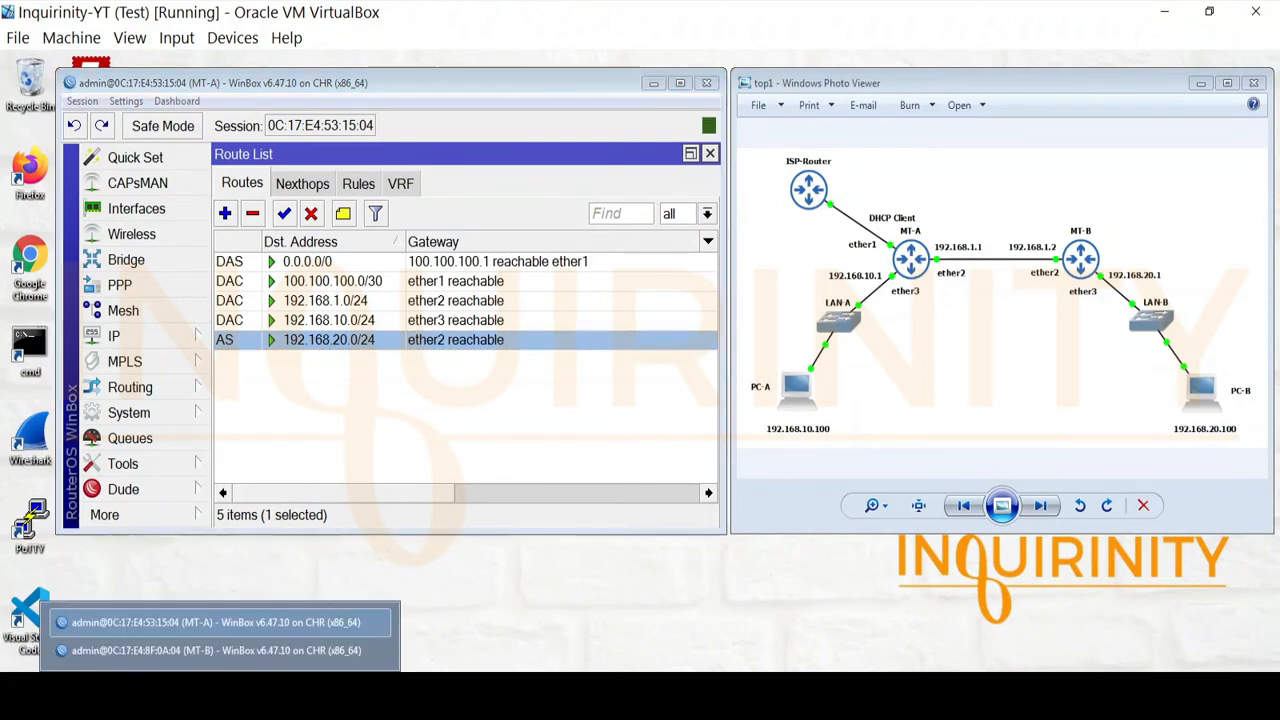
left_click(240, 660)
left_click(140, 336)
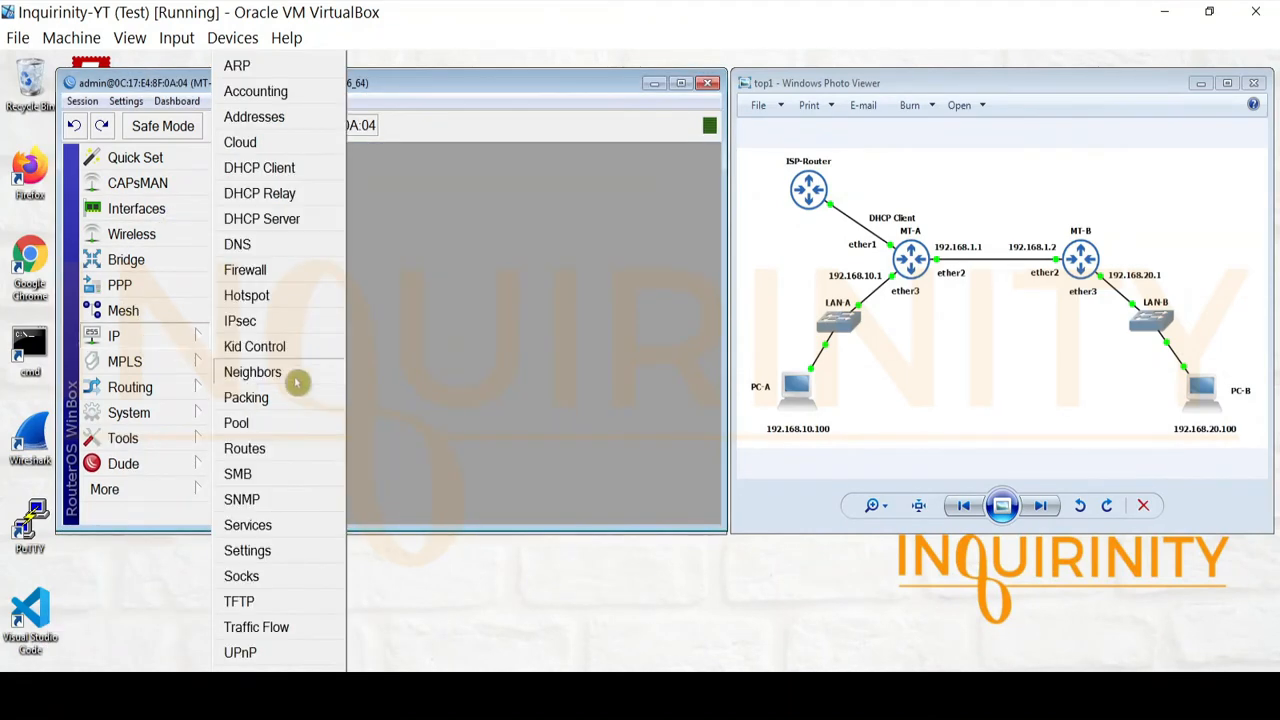
left_click(255, 449)
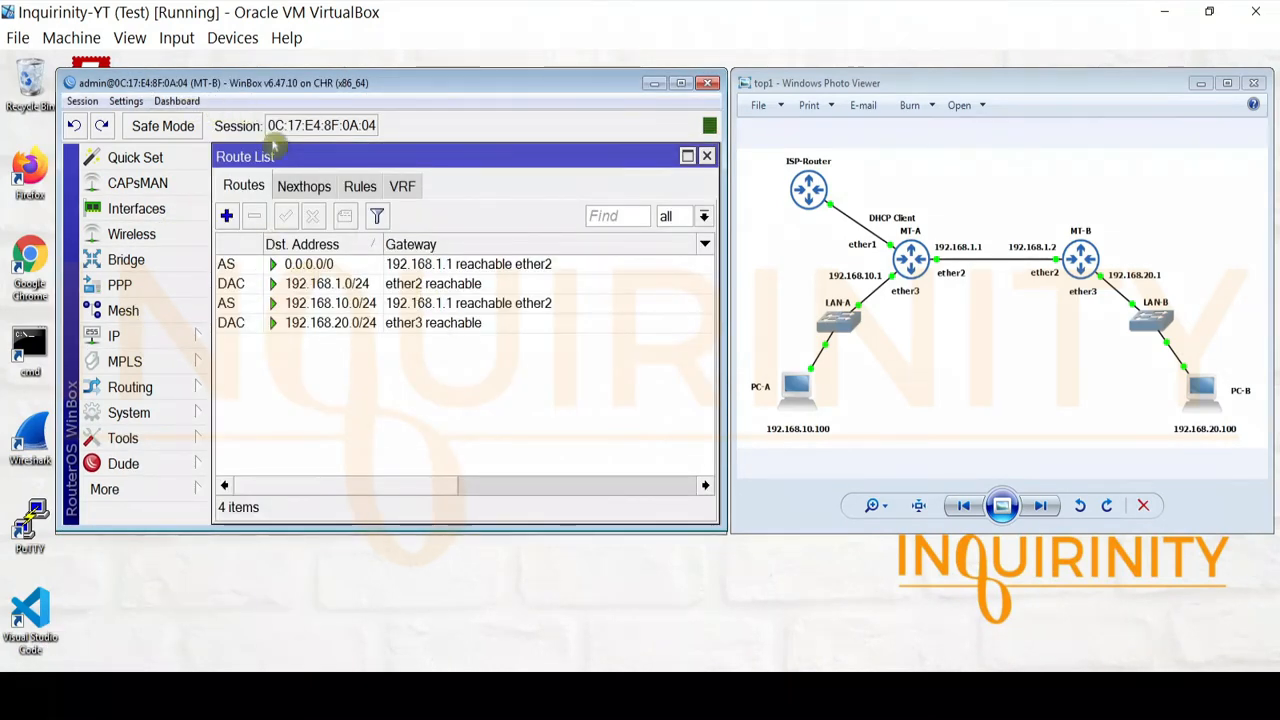
left_click(308, 264)
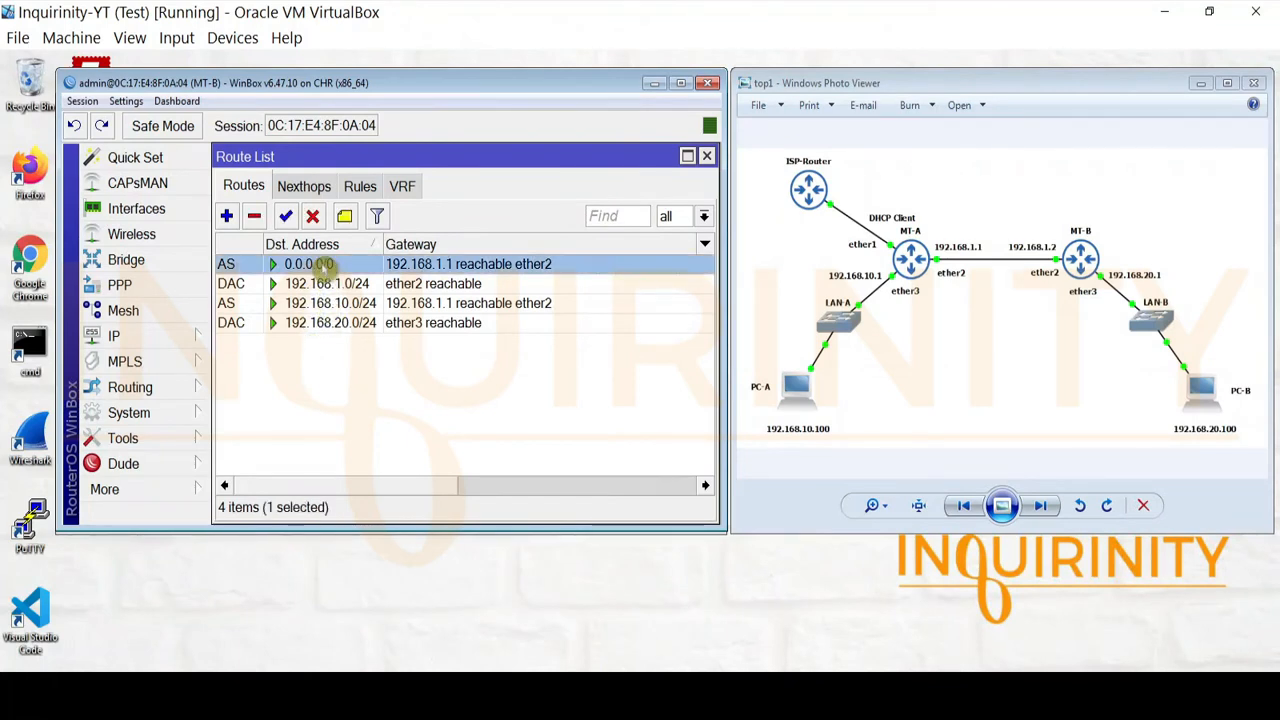
left_click(338, 306)
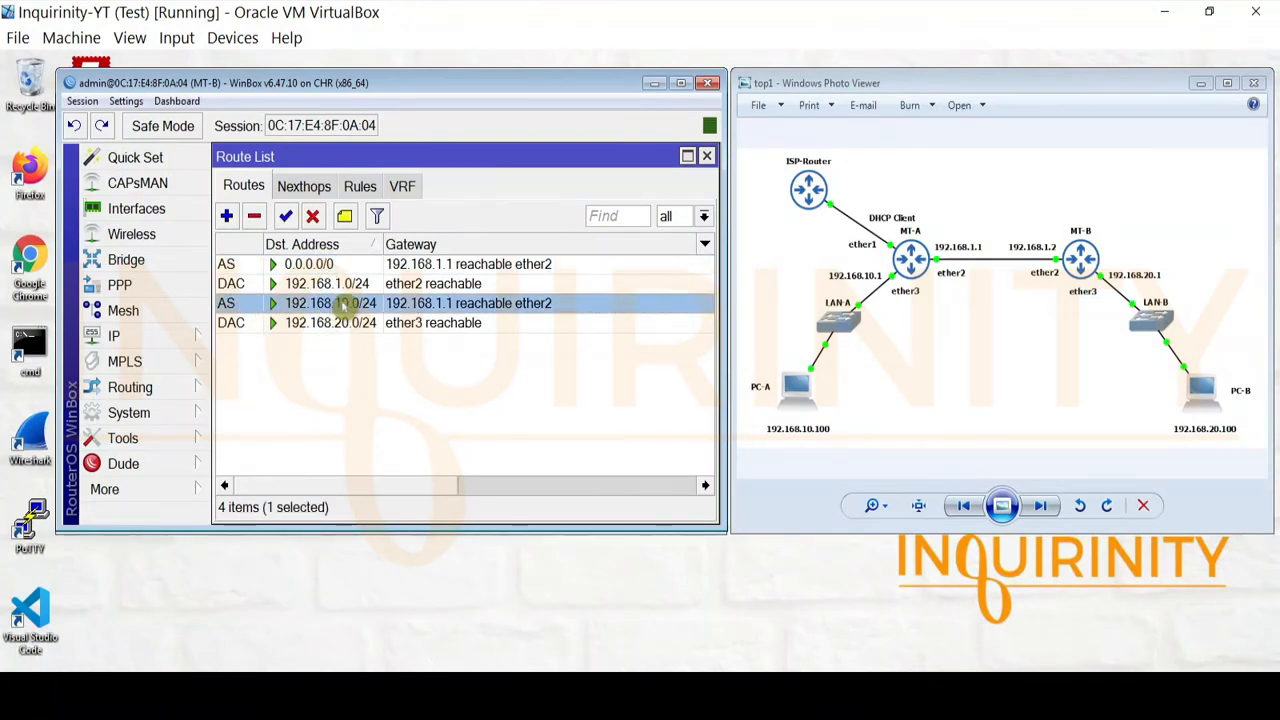
left_click(322, 268)
left_click(312, 216)
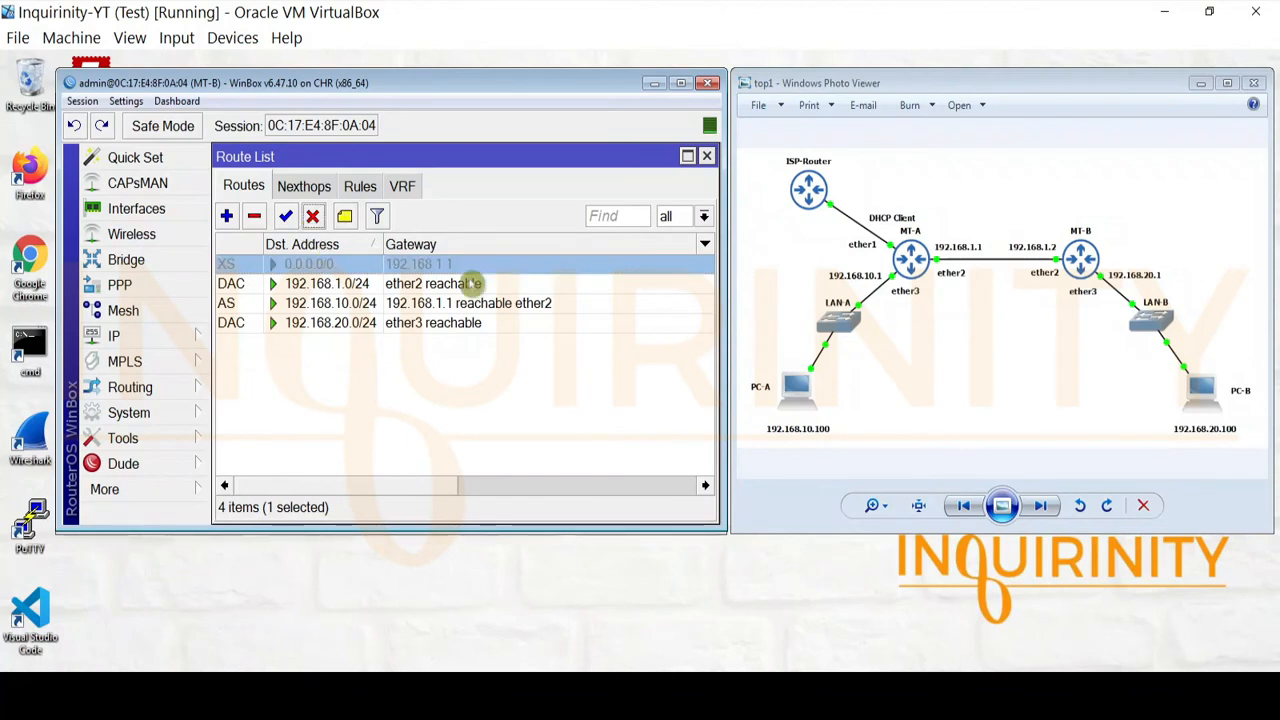
Set the gateway of MT-B's static 192.168.10.0/24 route to the ether2 interface and save it.
left_click(330, 306)
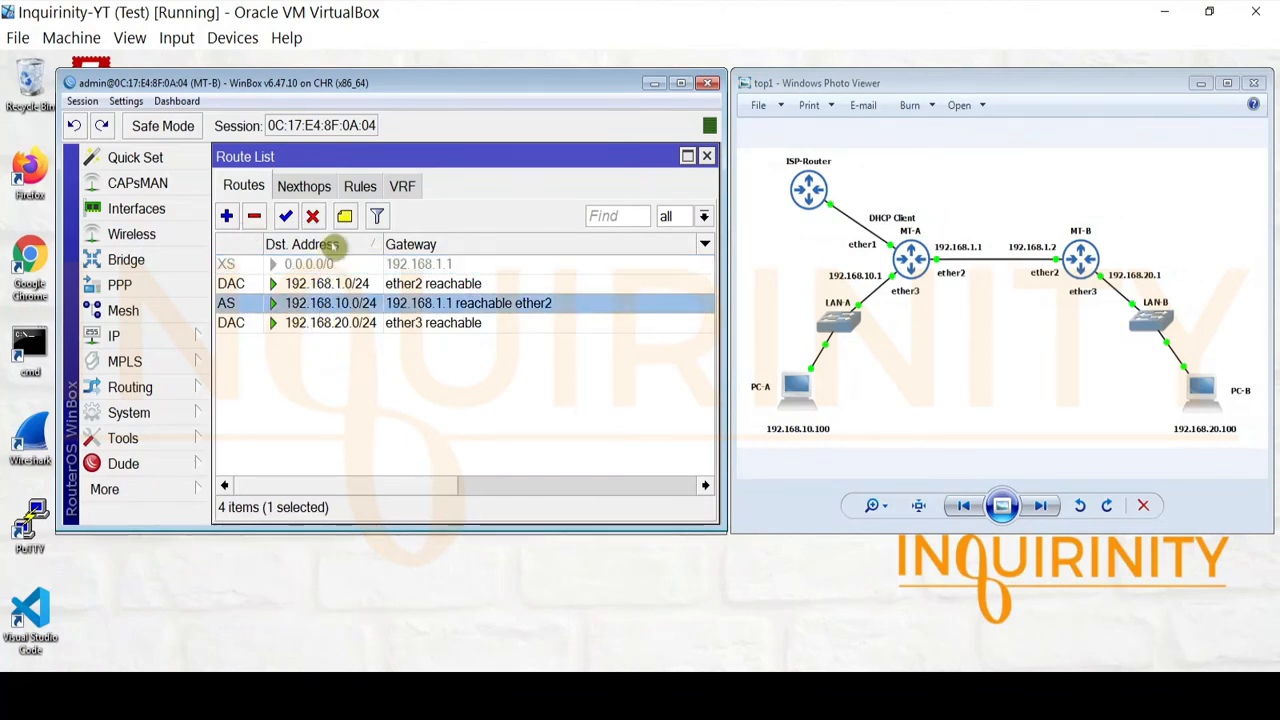
double_click(314, 306)
left_click(506, 247)
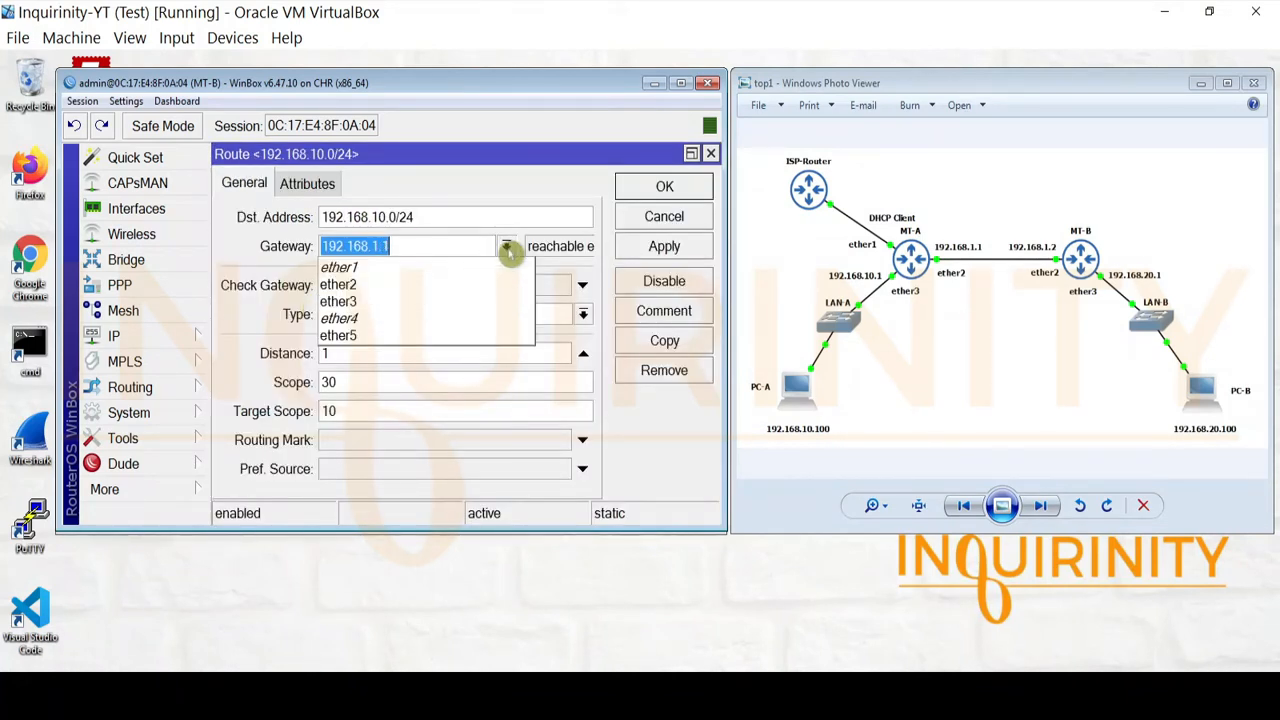
left_click(377, 287)
left_click(664, 246)
left_click(665, 186)
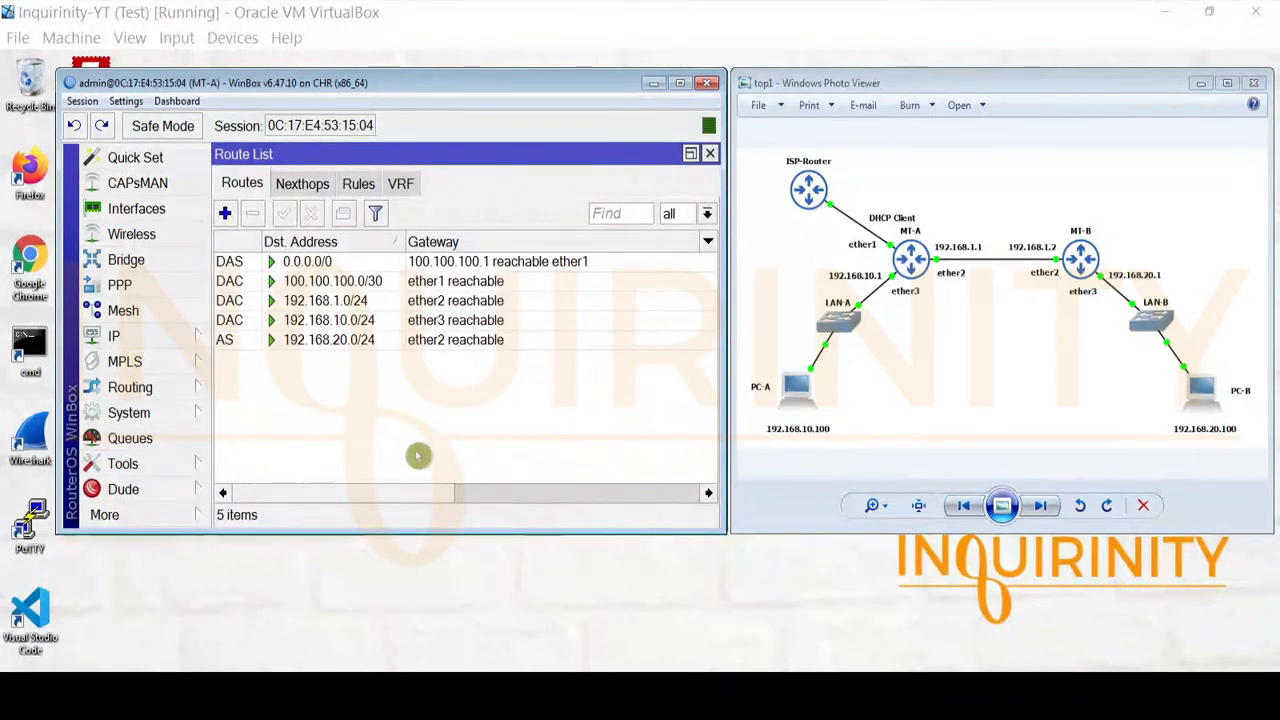
Ping 192.168.20.1 and 192.168.20.100 from MT-A to test the interface-gateway routes.
left_click(150, 464)
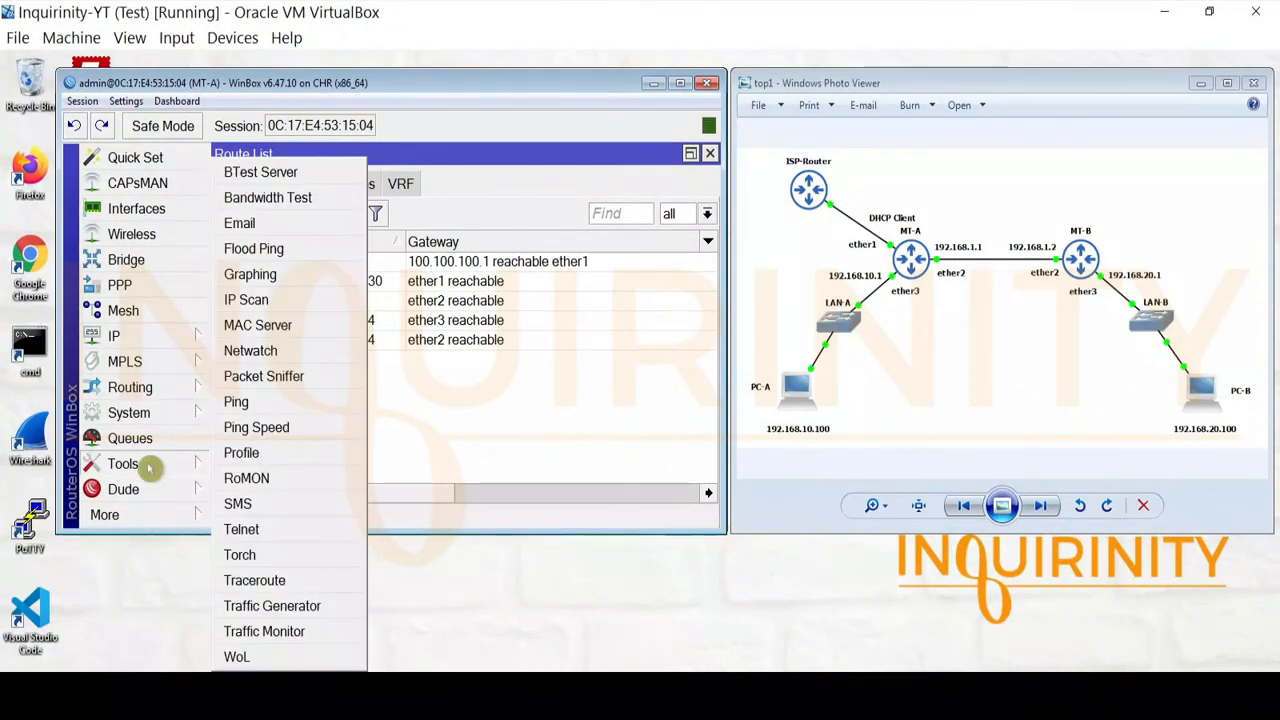
left_click(240, 404)
type("192.168.20")
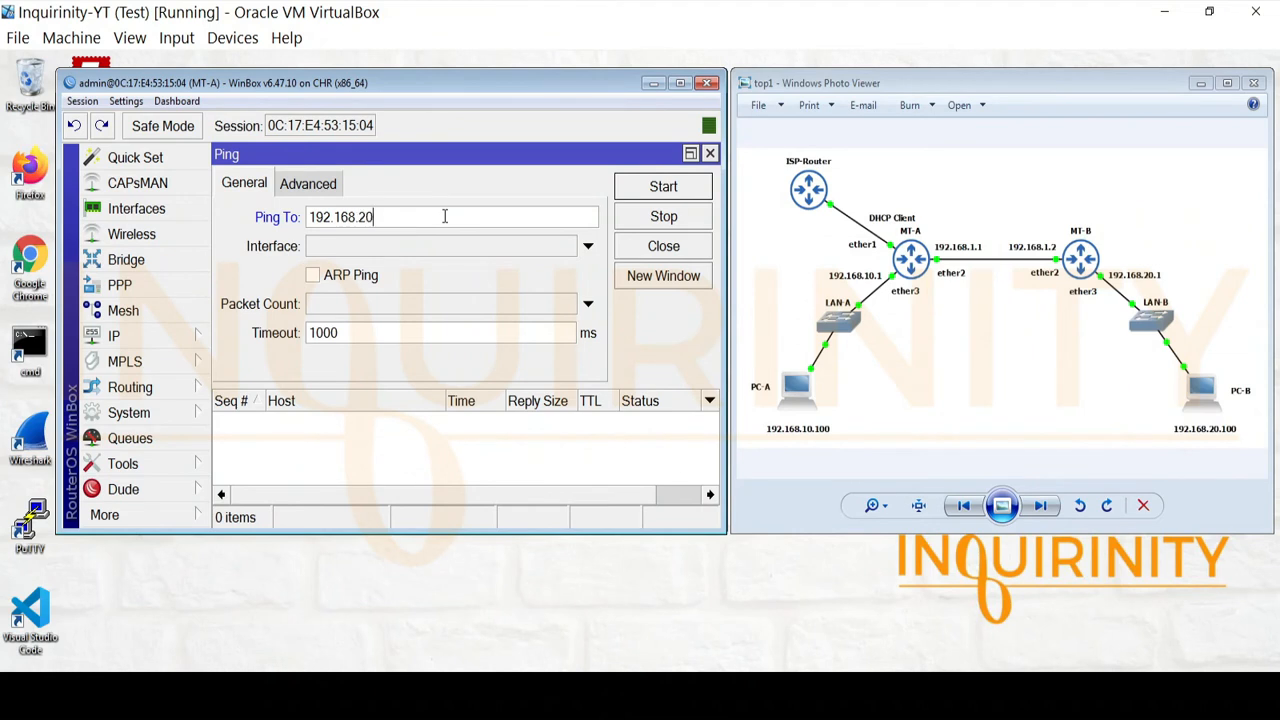
left_click(663, 190)
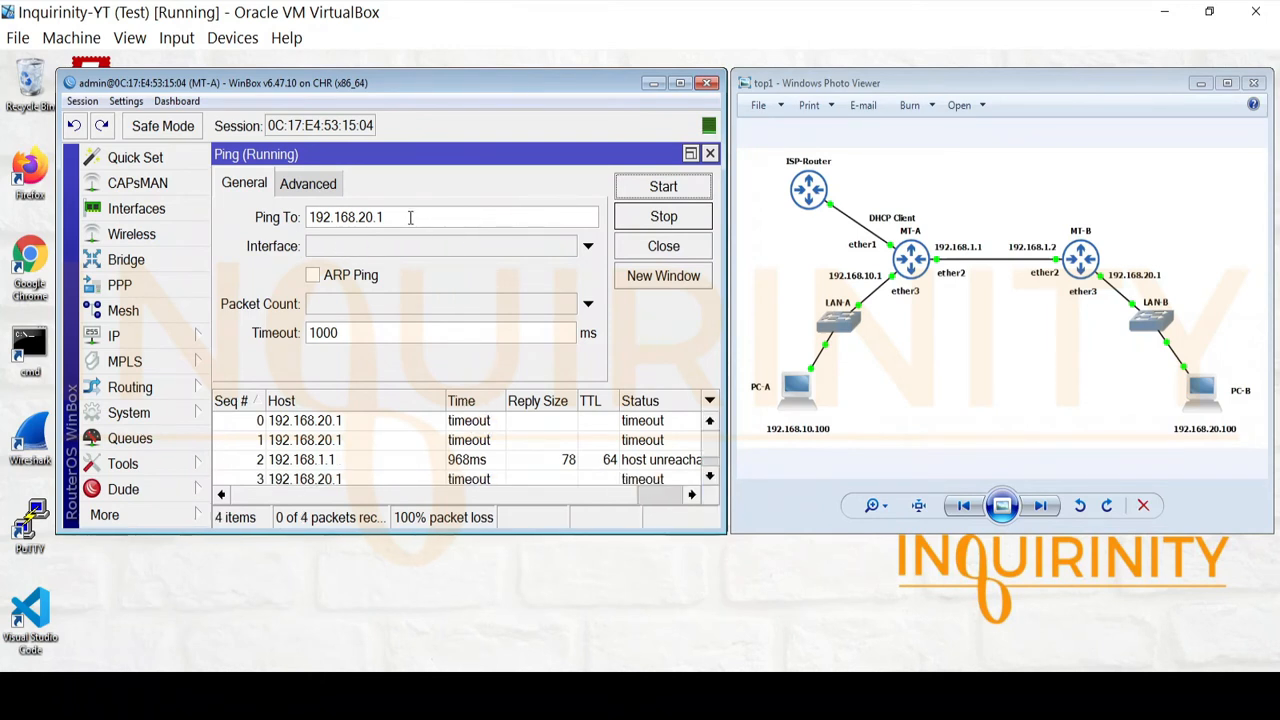
left_click(663, 187)
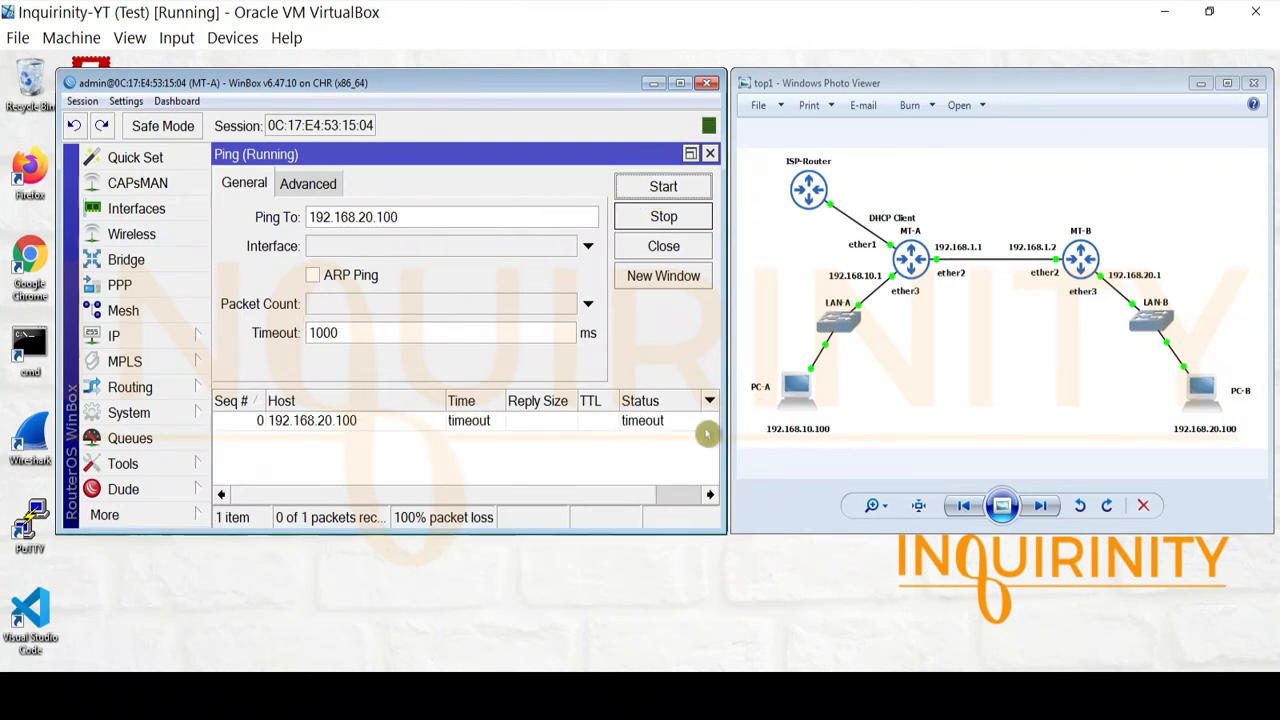
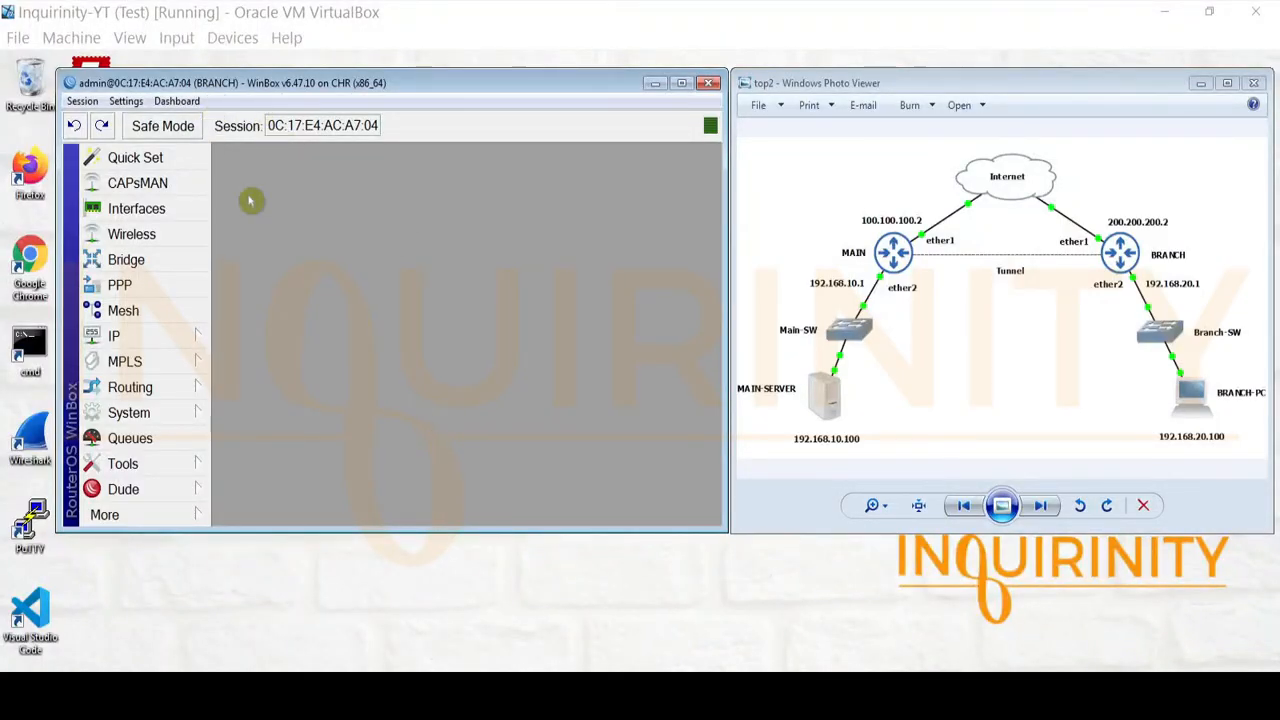
Inspect BRANCH's ether2, ether1 and pptp-out1 IP addresses against the topology diagram, and close the address list.
left_click(140, 338)
left_click(254, 117)
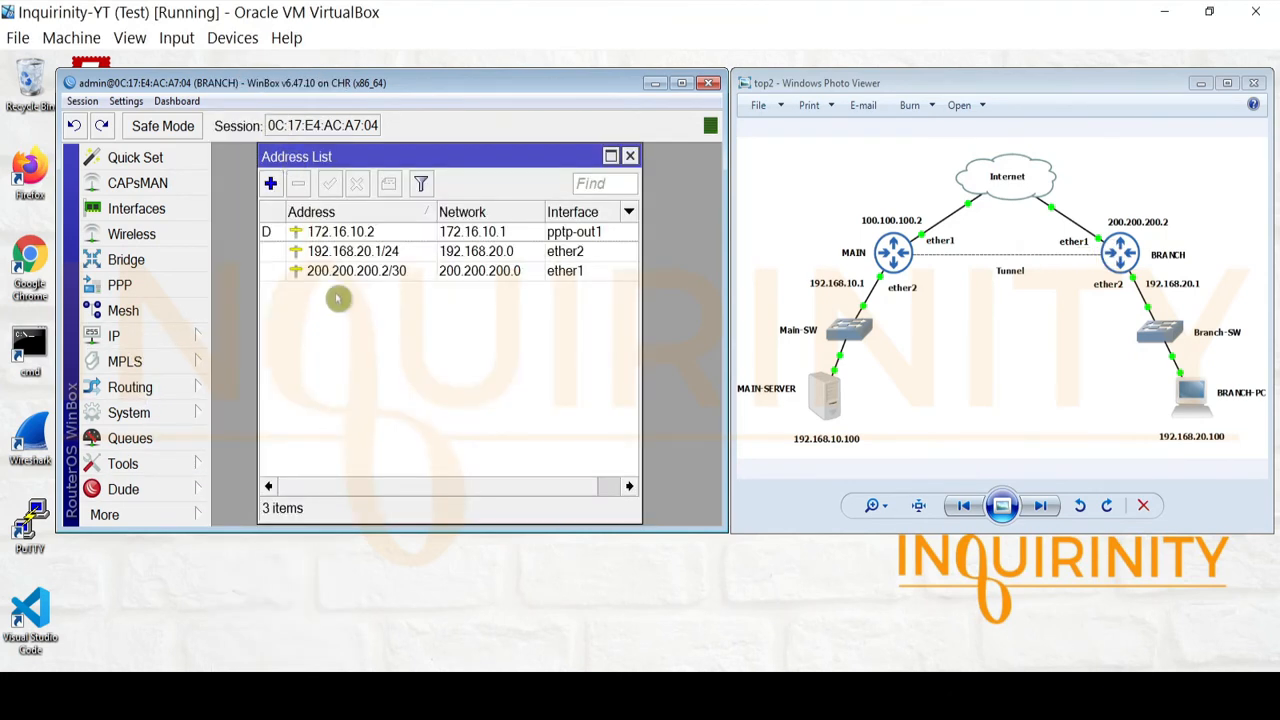
left_click(385, 252)
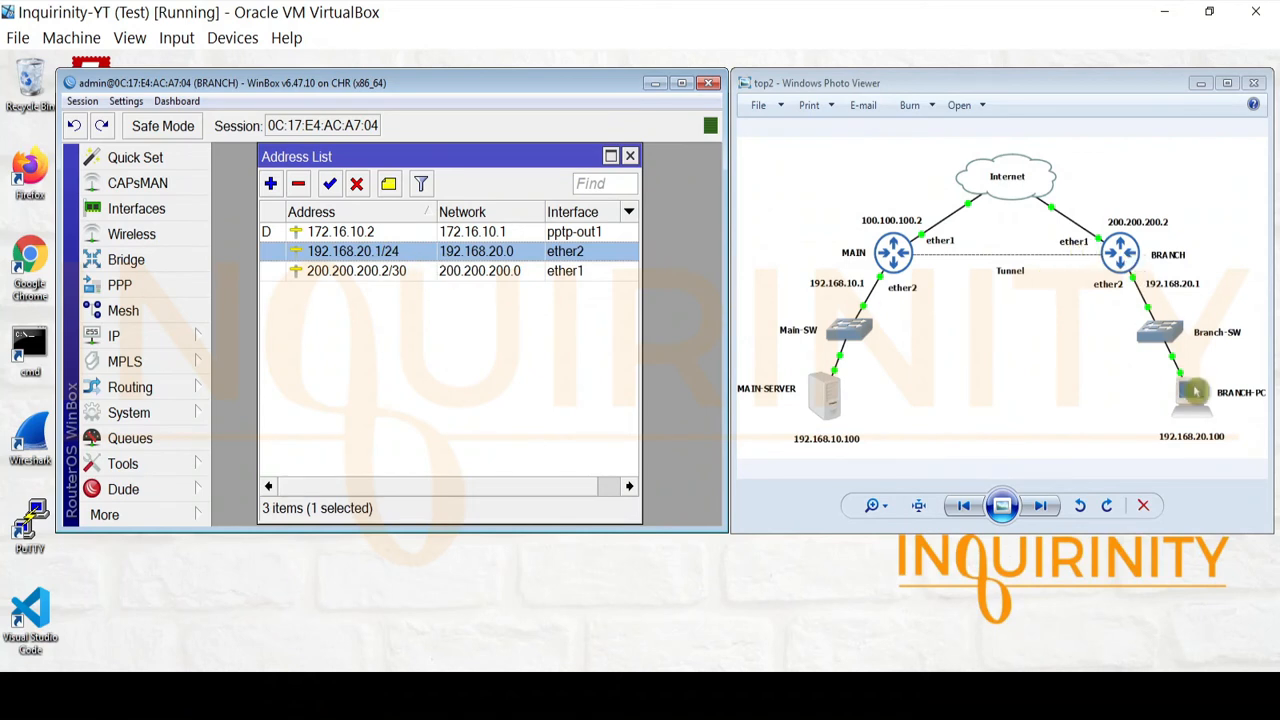
left_click(400, 272)
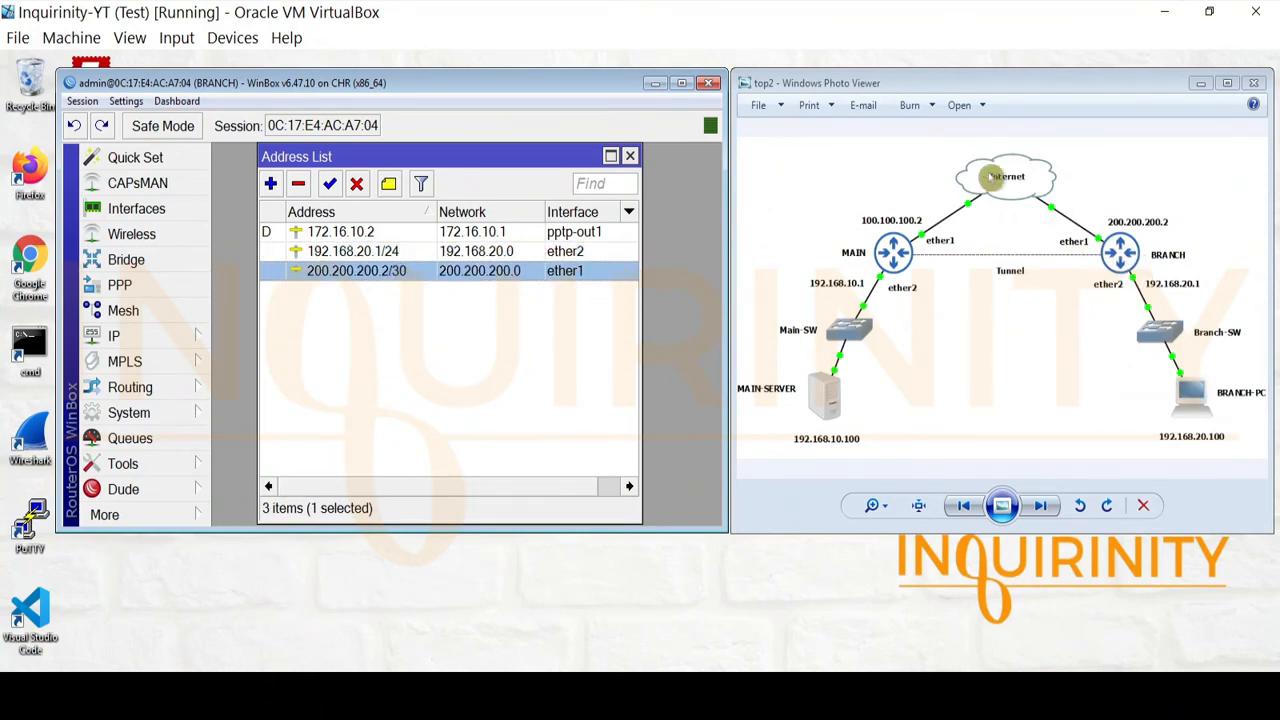
left_click(497, 236)
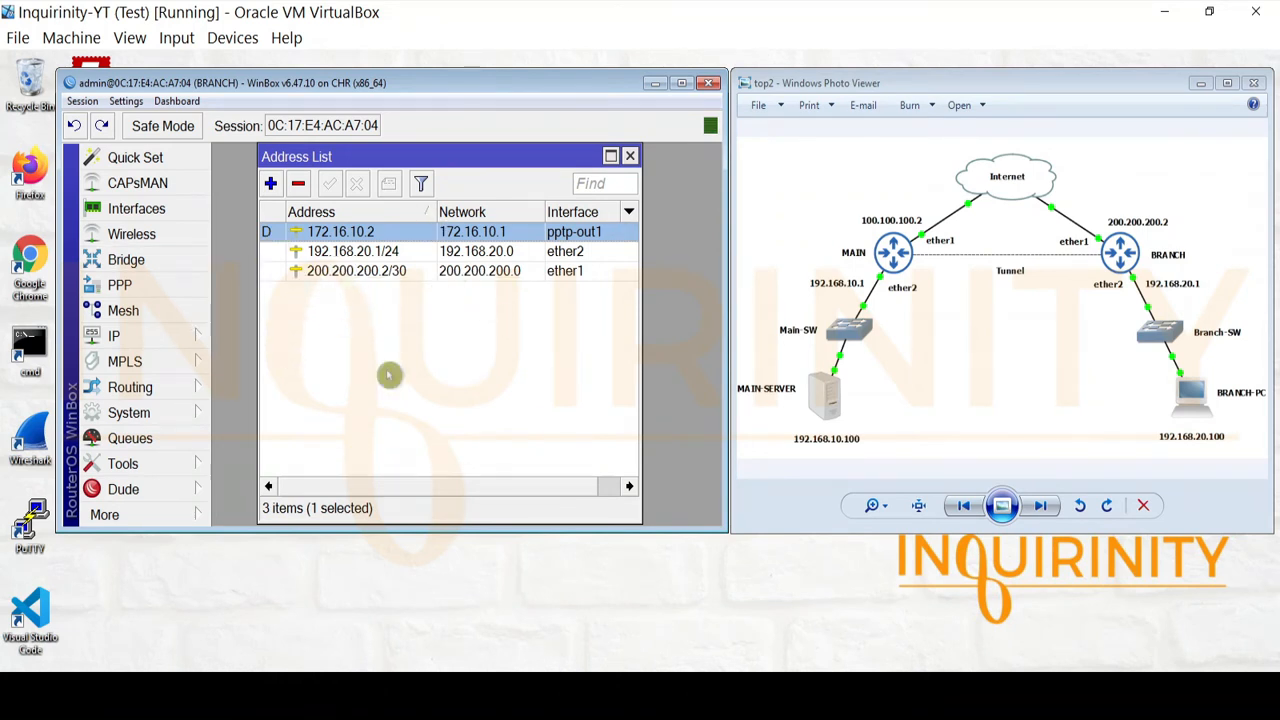
left_click(630, 156)
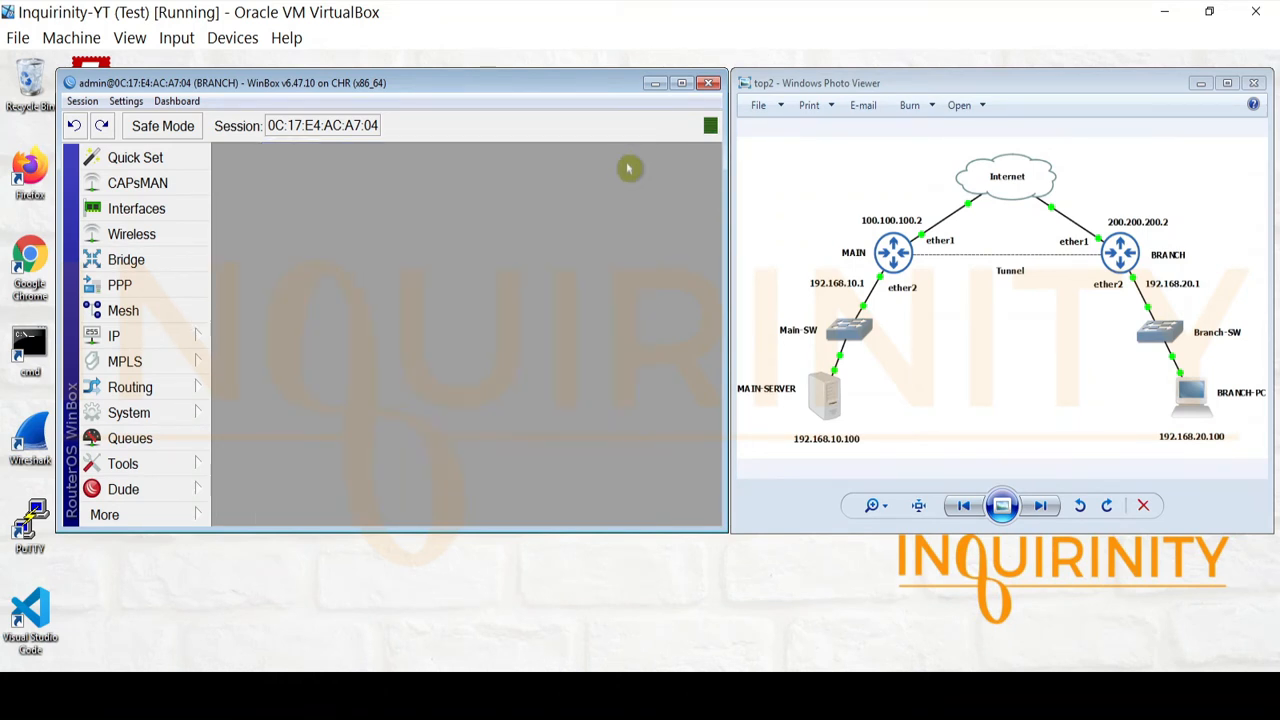
Open BRANCH's route list and examine its default route and the 172.16.10.1 tunnel route.
left_click(118, 338)
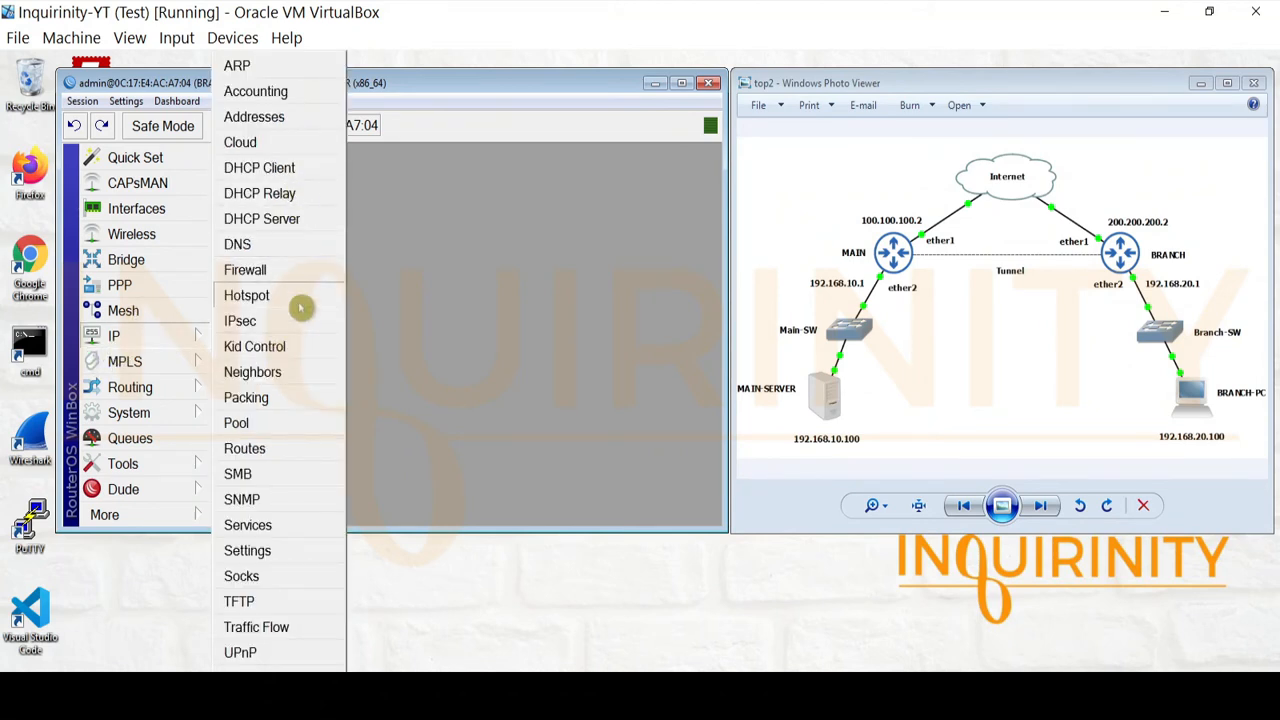
left_click(245, 449)
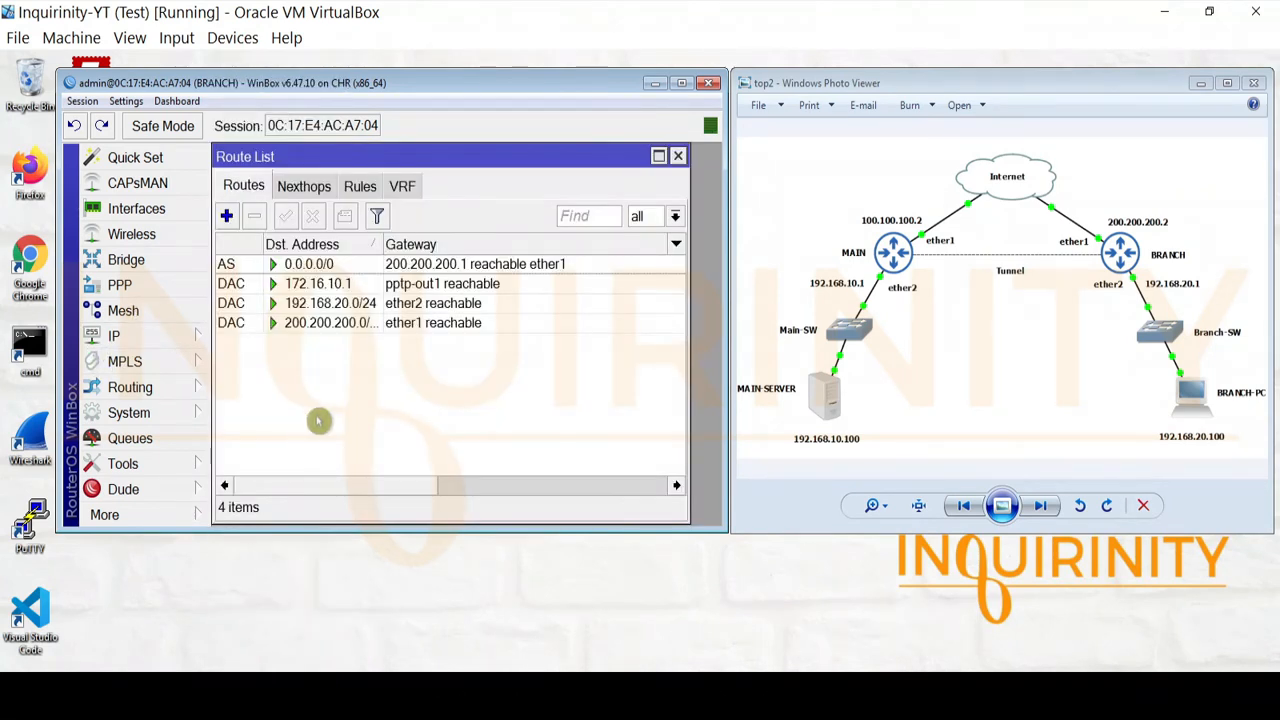
left_click(325, 264)
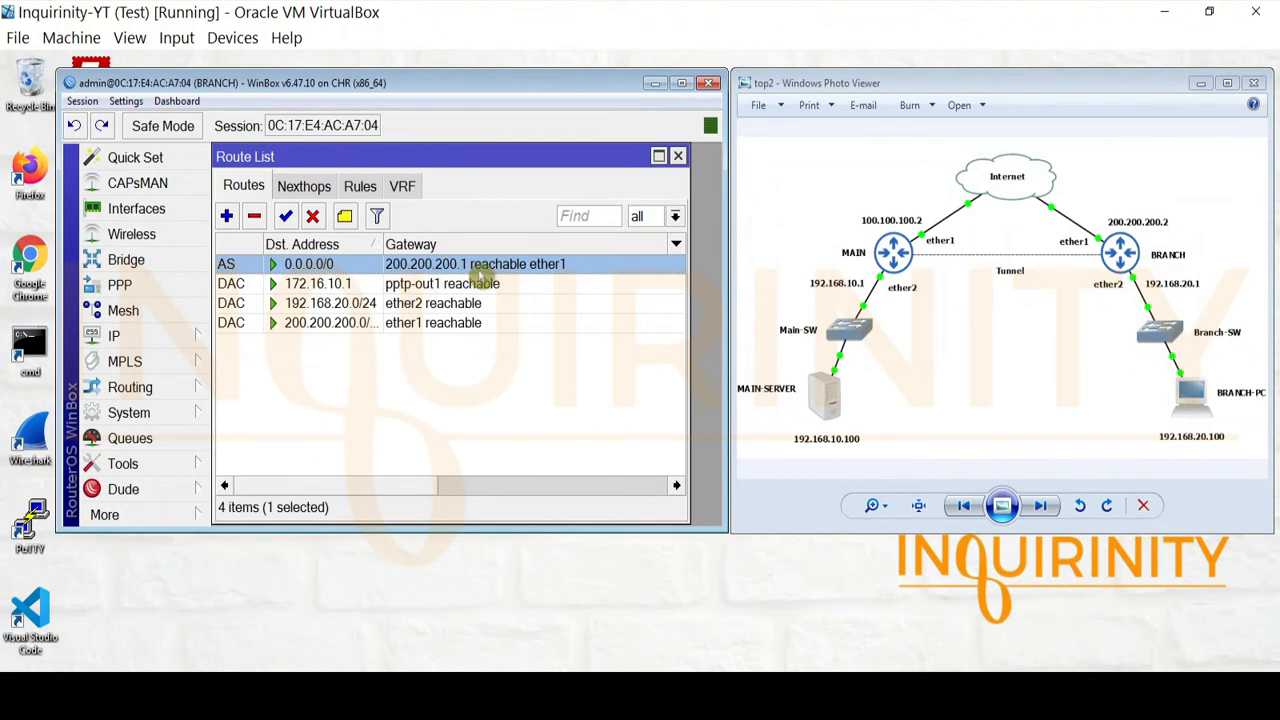
left_click(327, 285)
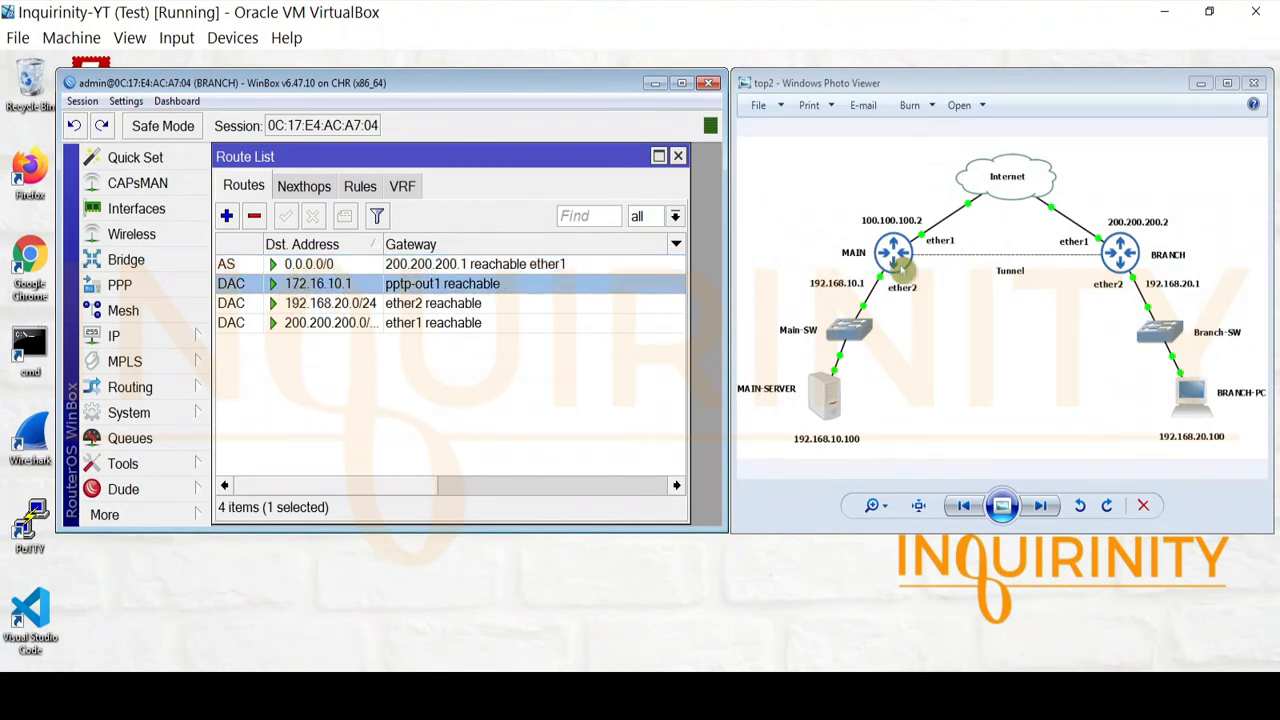
Examine BRANCH's default, tunnel and connected routes against the topology diagram, widening the destination address column to read full addresses.
left_click(360, 304)
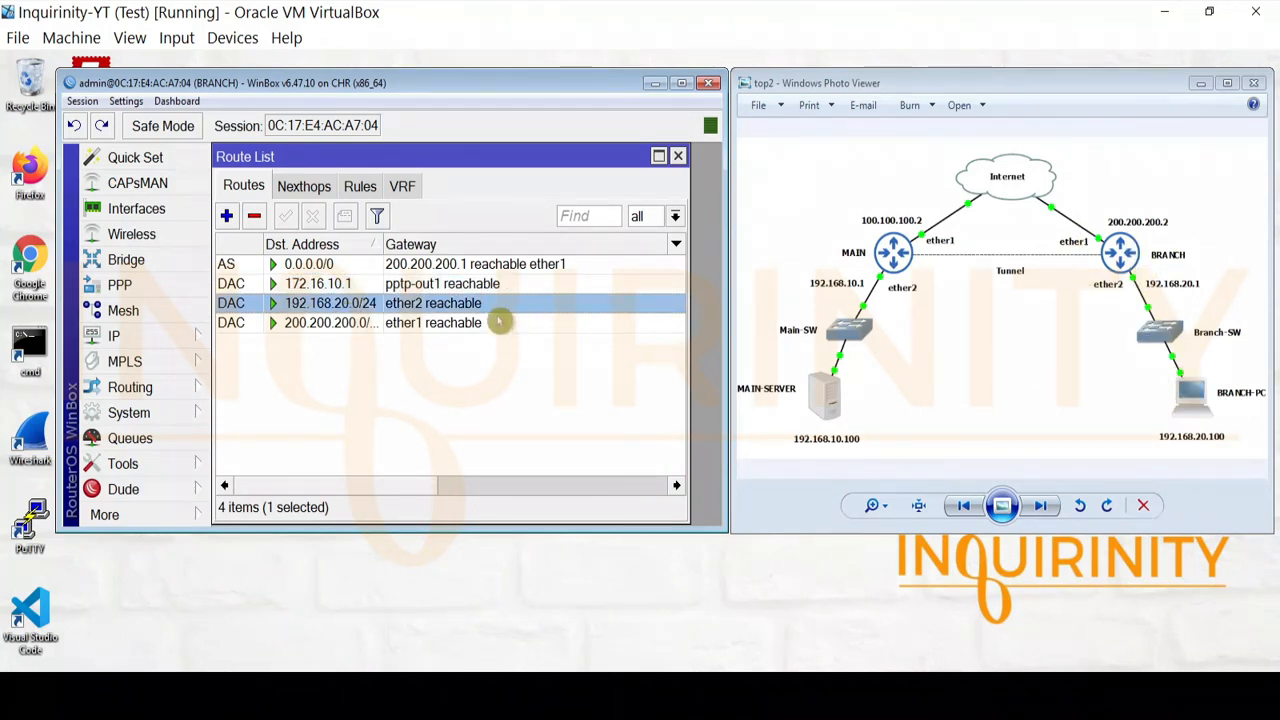
left_click(367, 323)
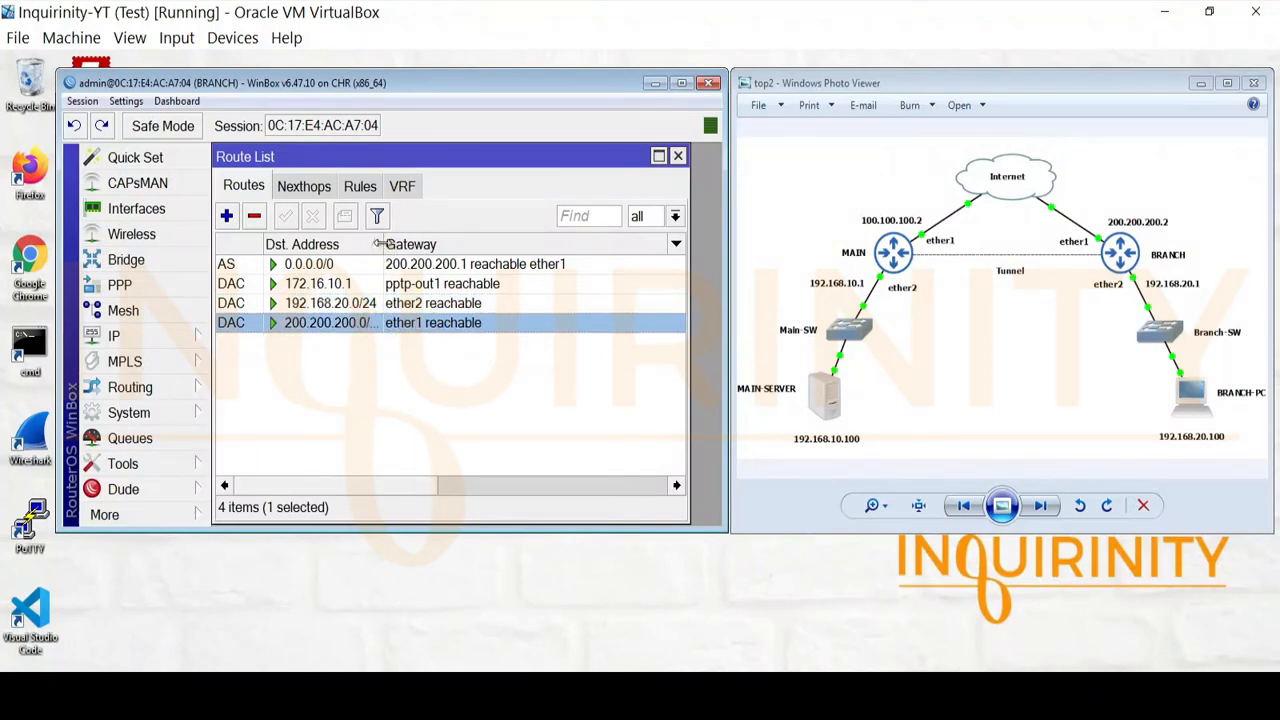
left_click_drag(380, 244, 417, 244)
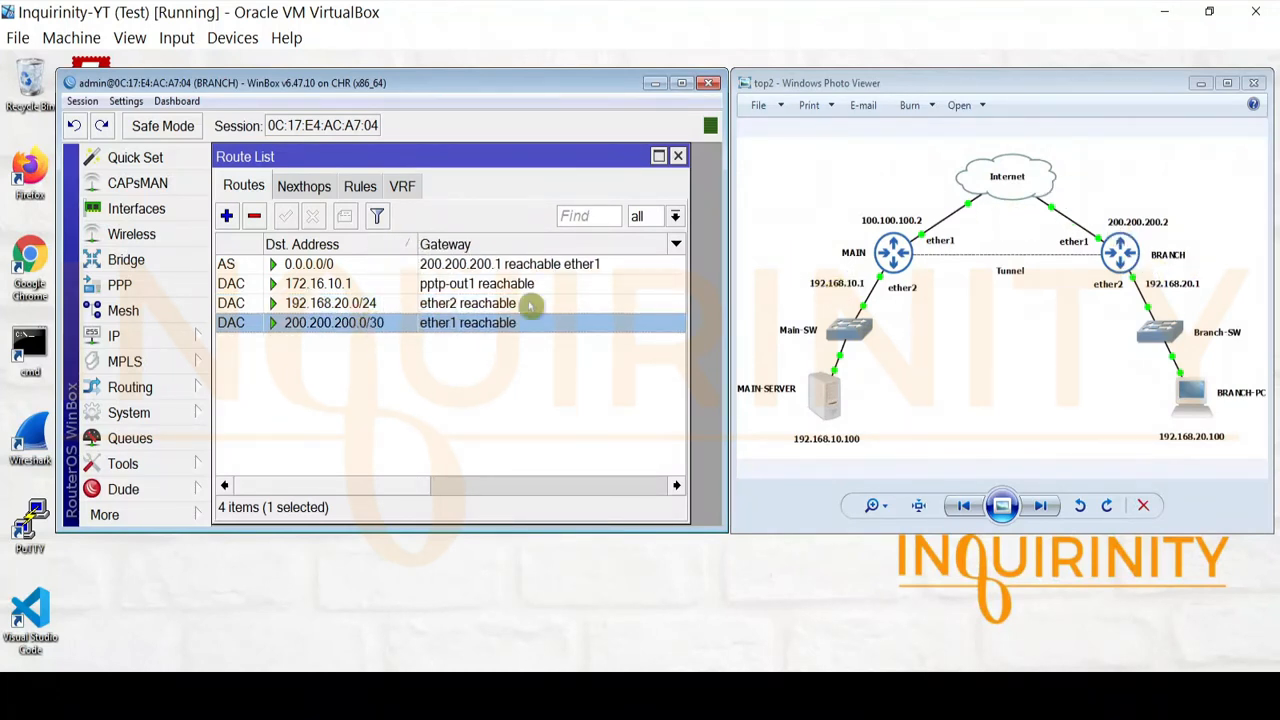
left_click(957, 414)
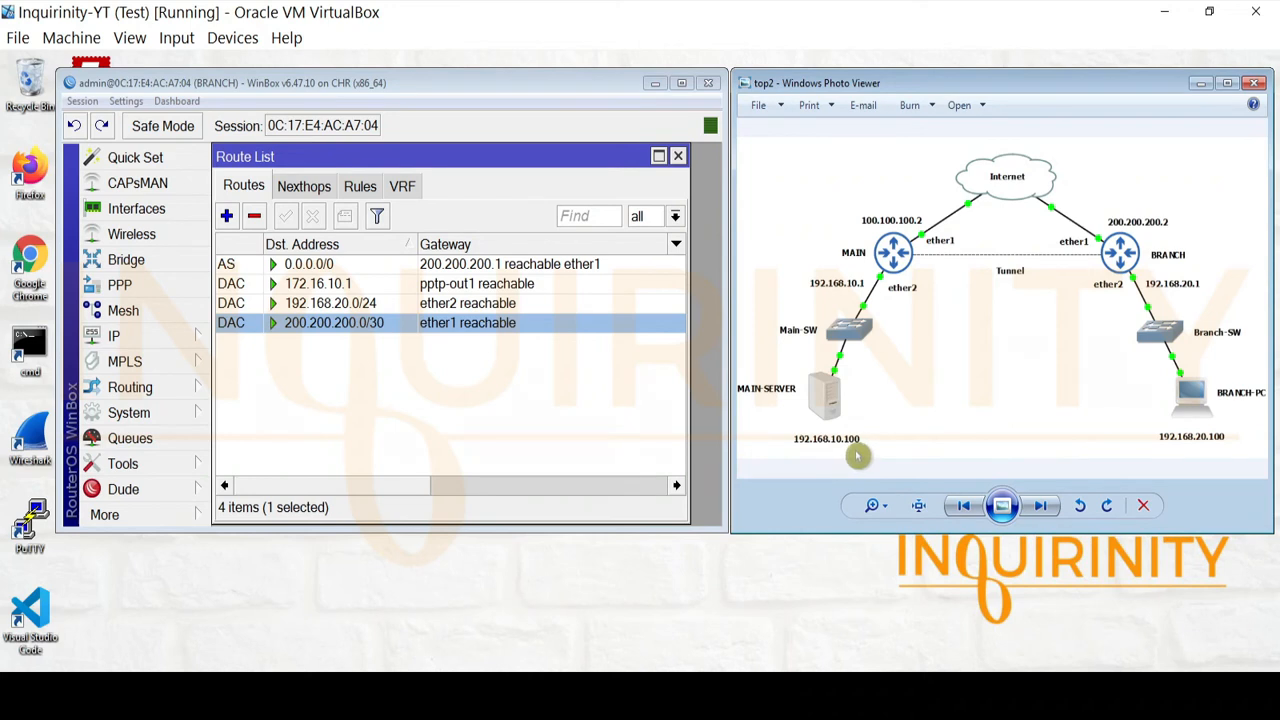
left_click(341, 283)
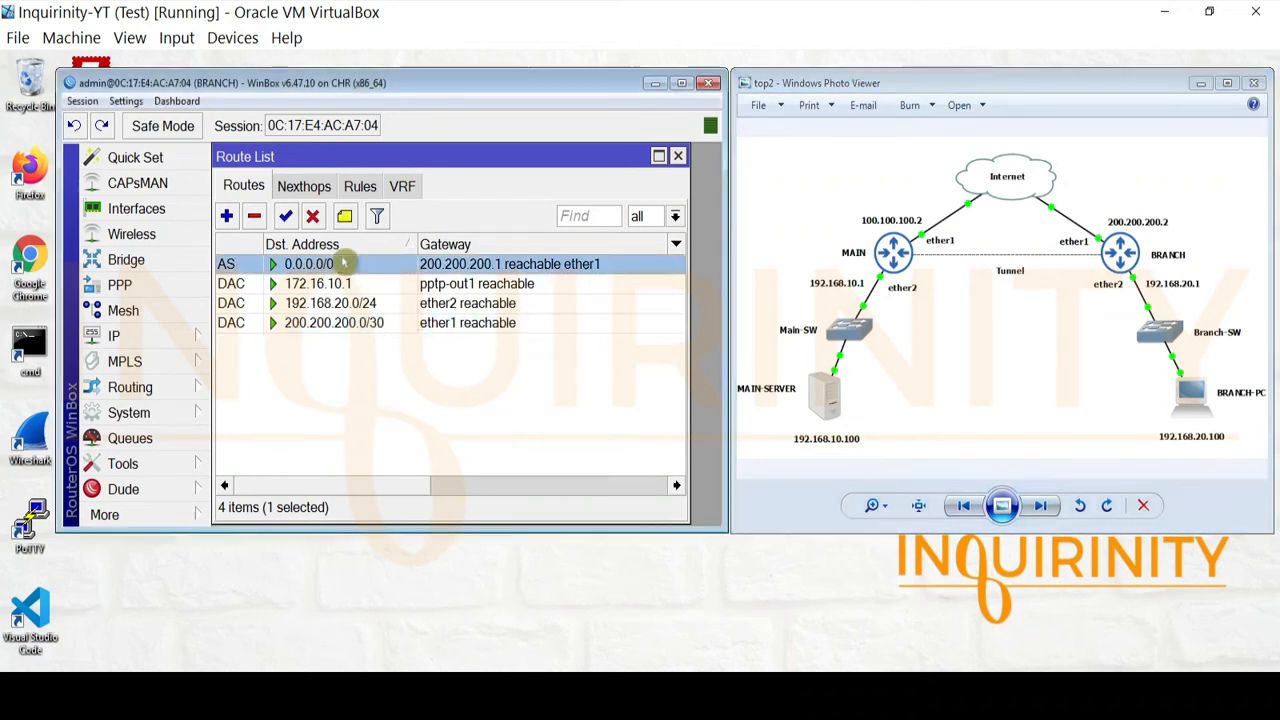
left_click(345, 303)
left_click(348, 322)
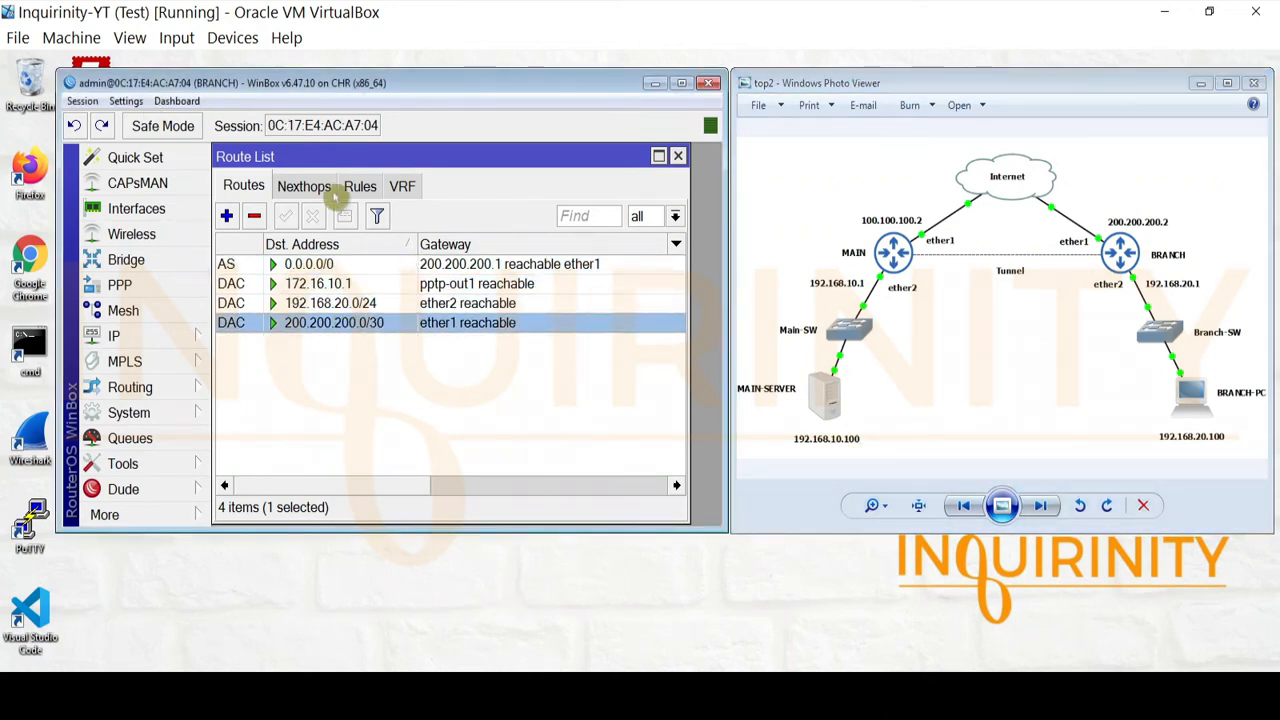
left_click(359, 283)
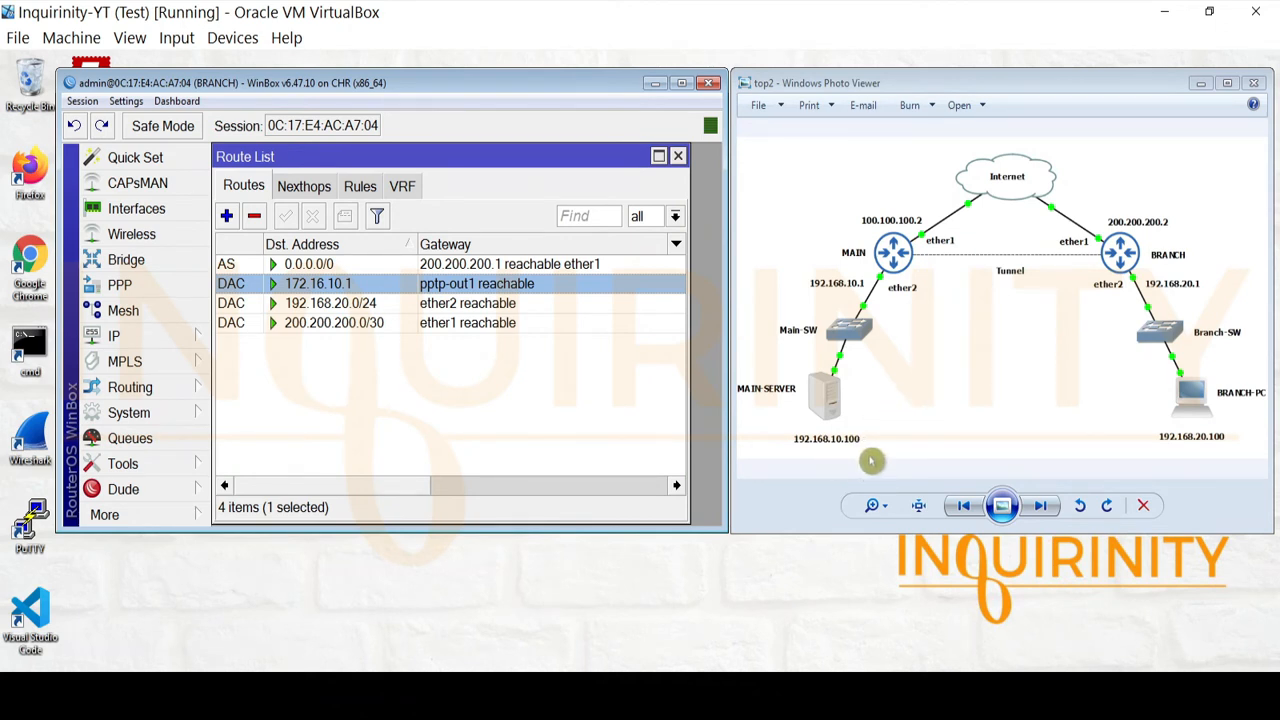
left_click(302, 267)
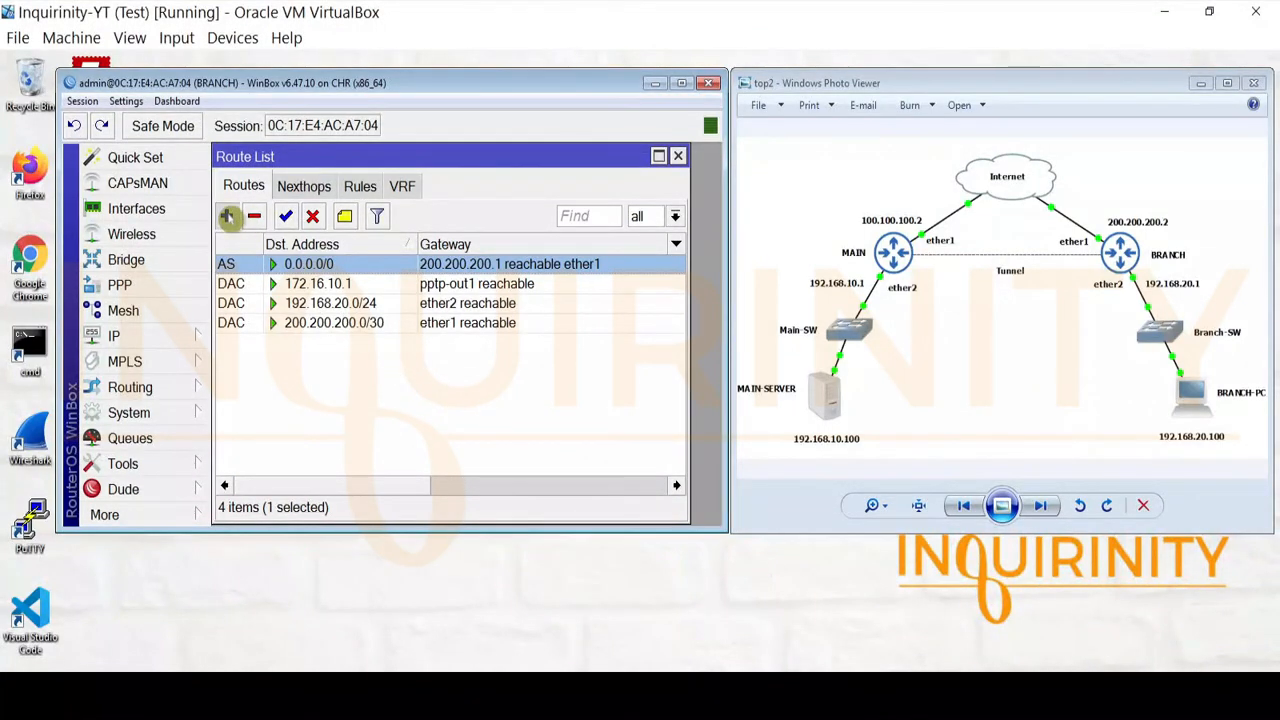
Add a static route on BRANCH to 192.168.10.0/24 through gateway 172.16.10.1 and select it in the route list.
left_click(227, 216)
type("192.168.10.0/24")
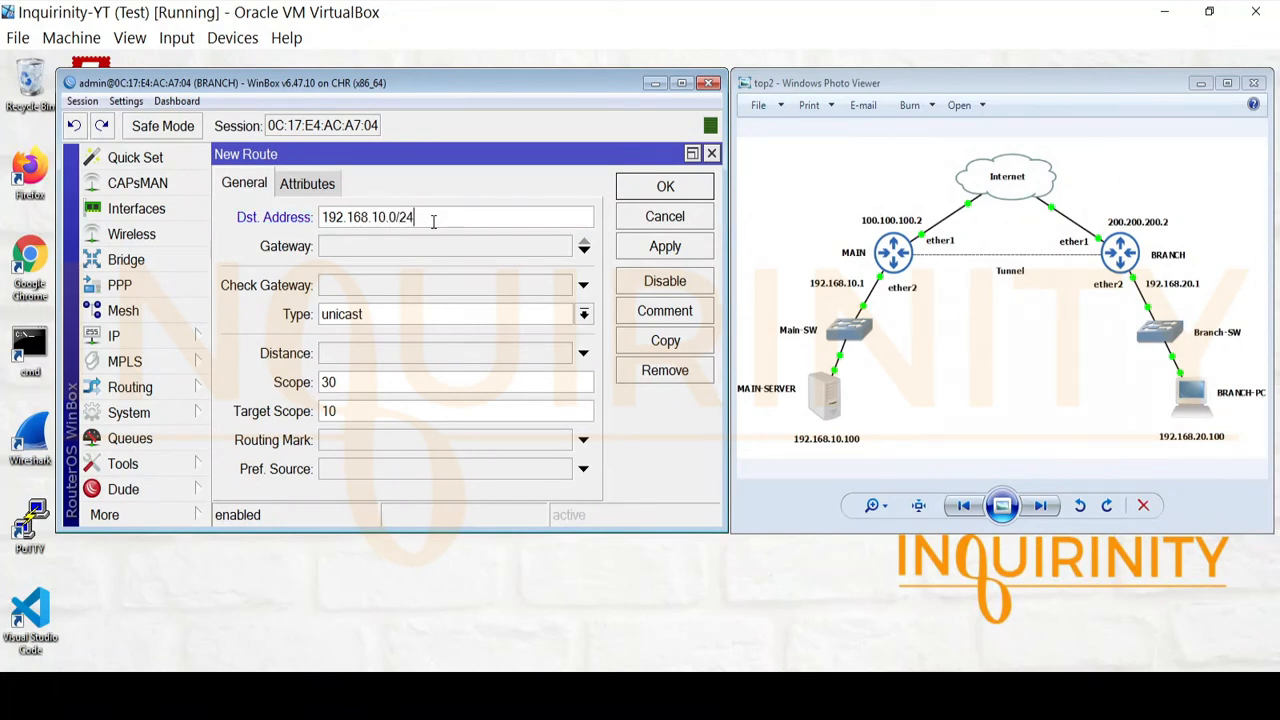
left_click(420, 248)
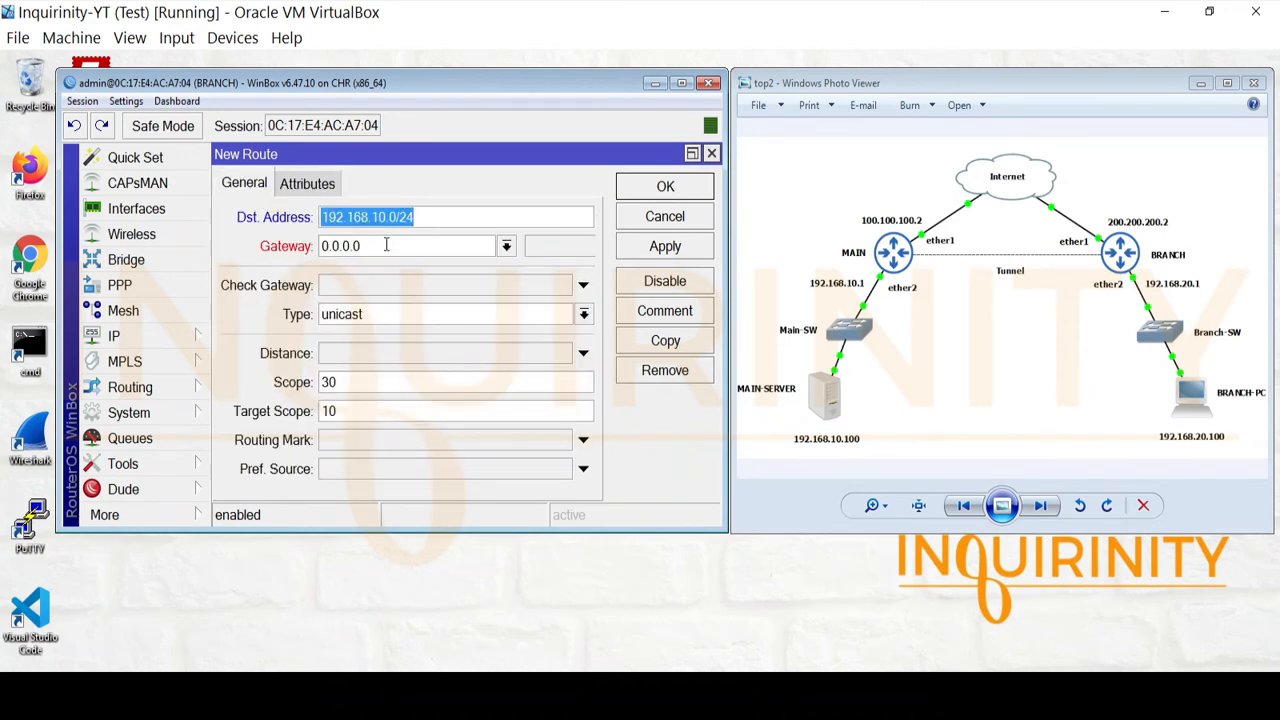
key("Tab")
type("1")
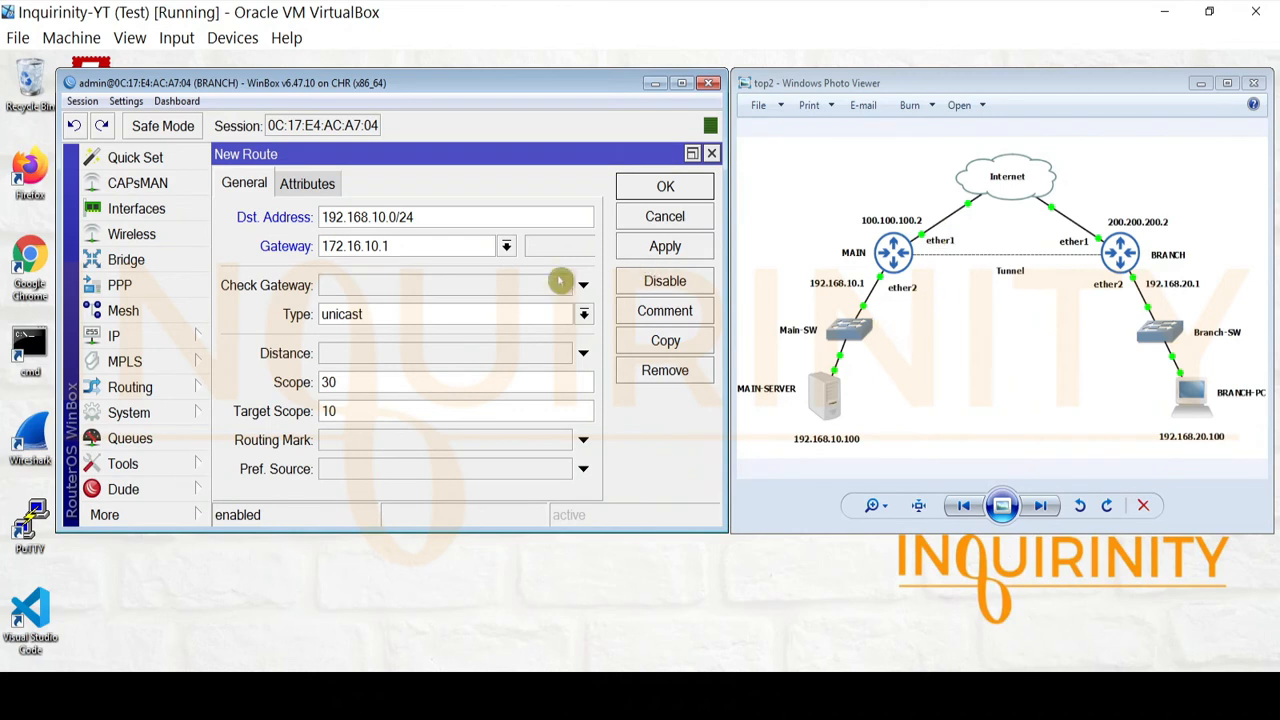
left_click(636, 252)
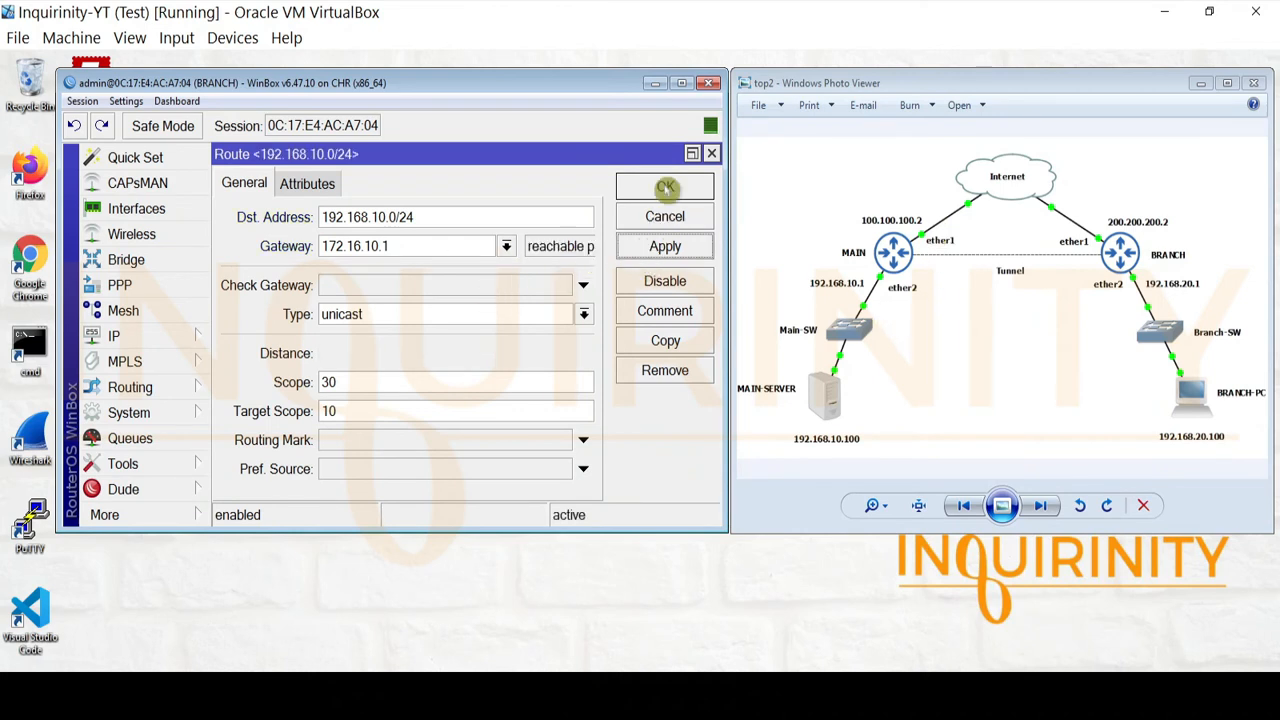
left_click(665, 190)
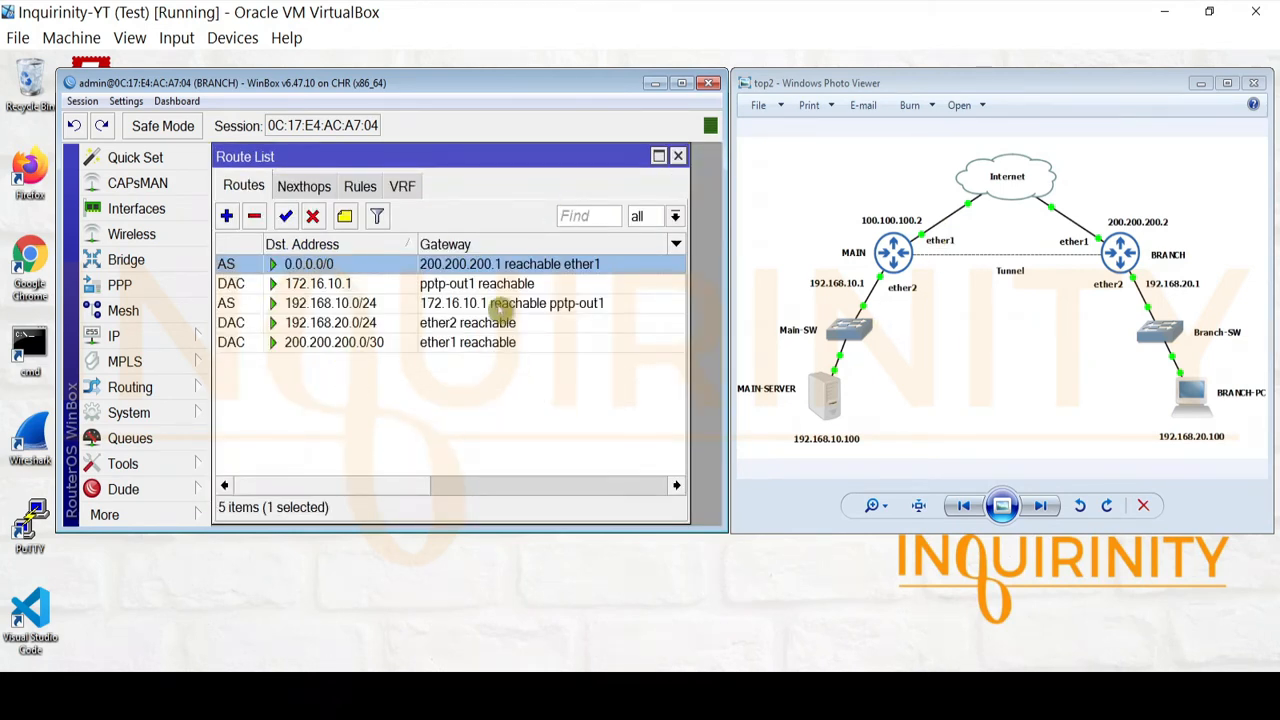
left_click(492, 305)
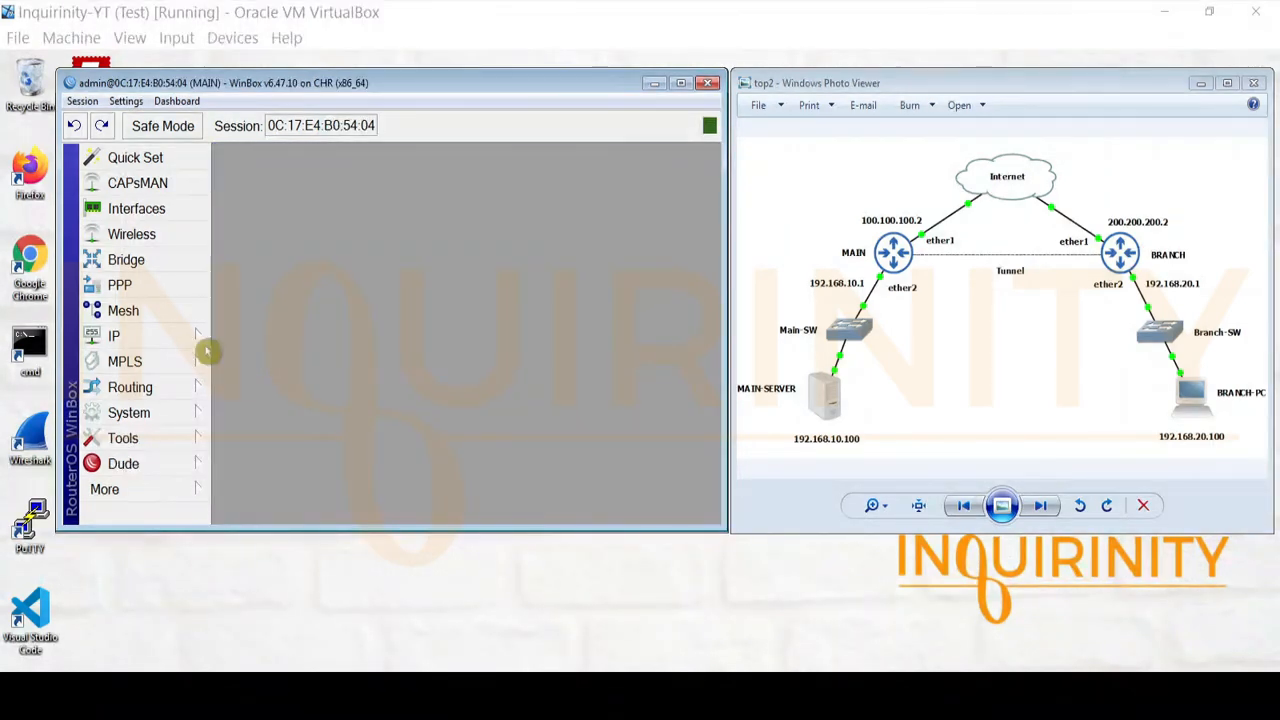
Open MAIN's route list and add a static route to 192.168.20.0/24 through gateway 172.16.10.2.
left_click(195, 338)
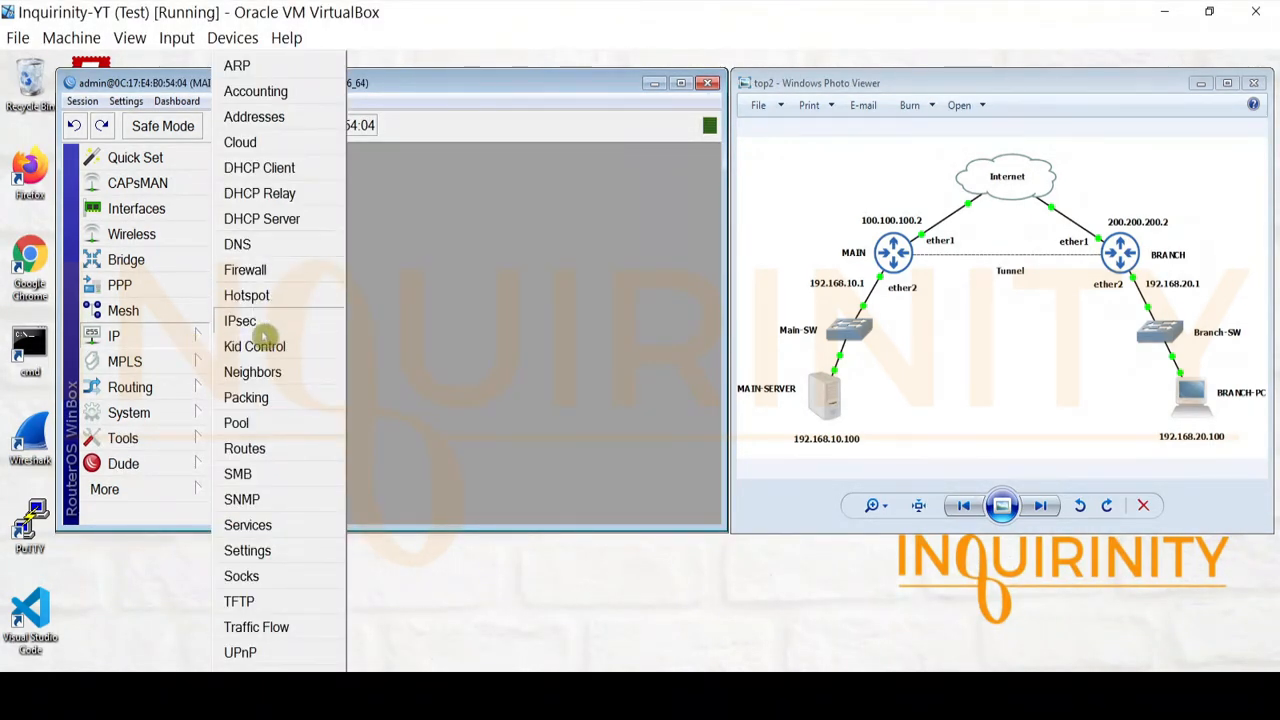
left_click(272, 448)
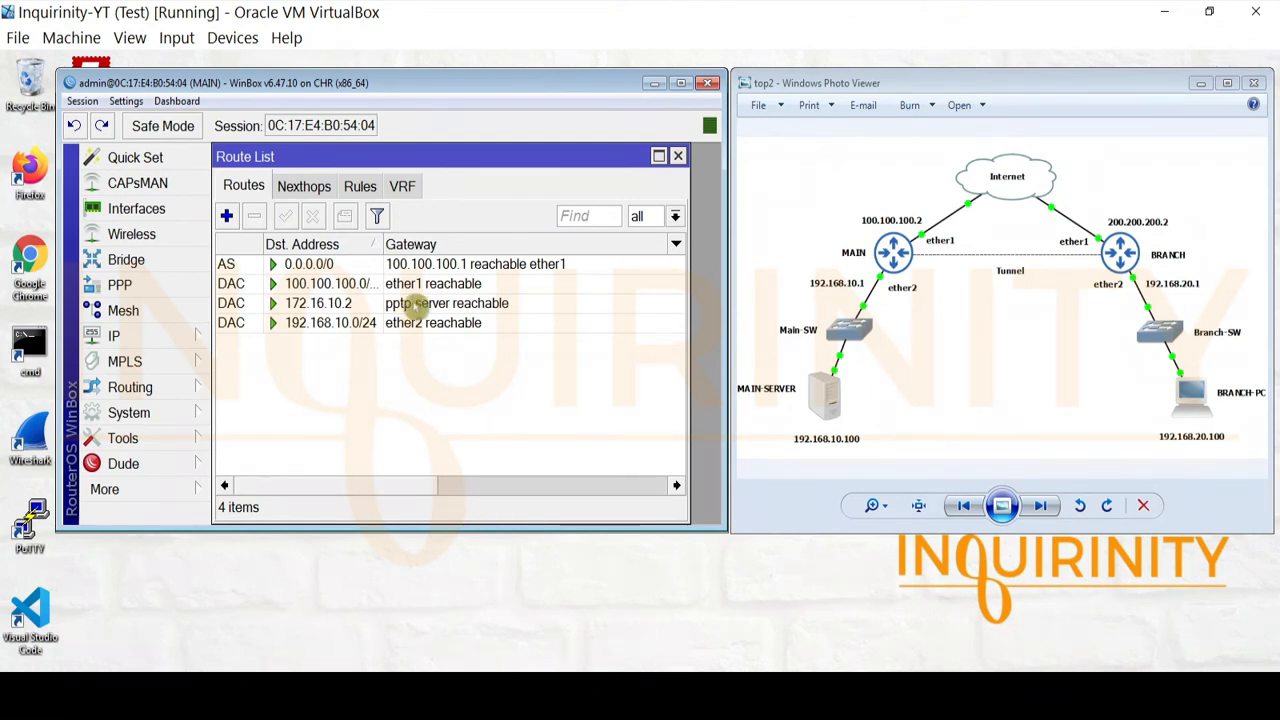
left_click(226, 216)
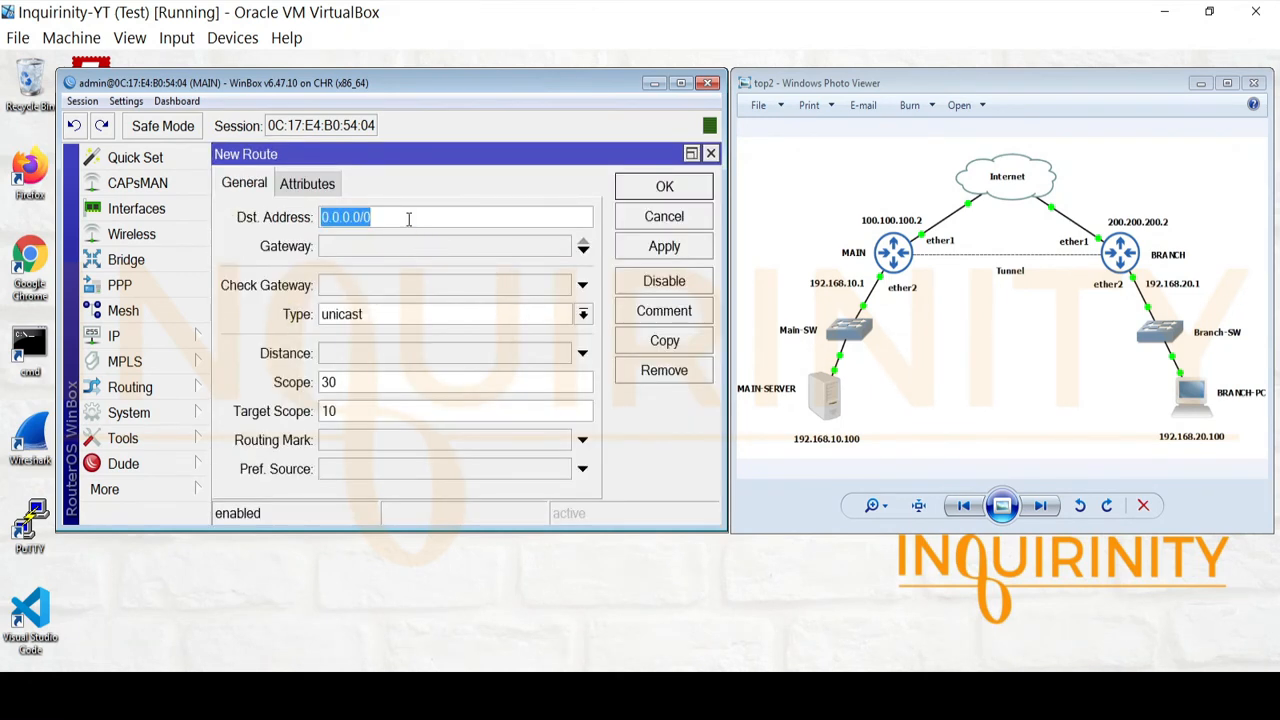
type("192")
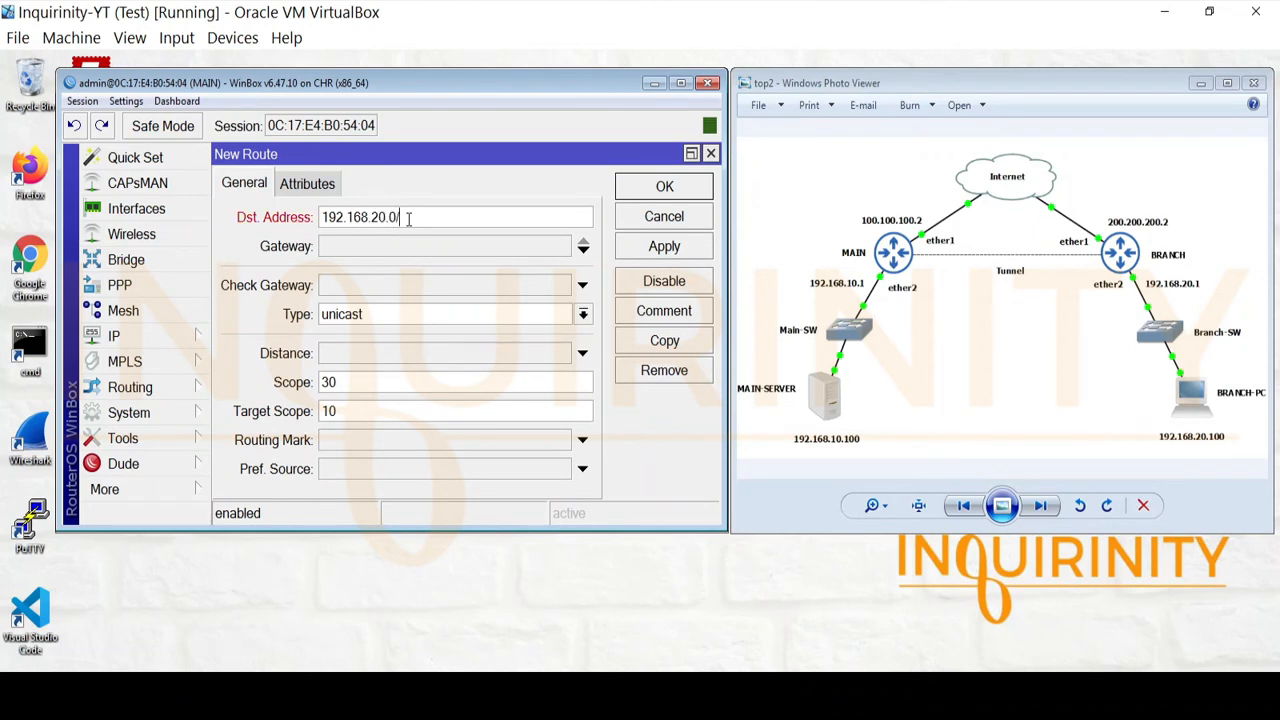
left_click(408, 248)
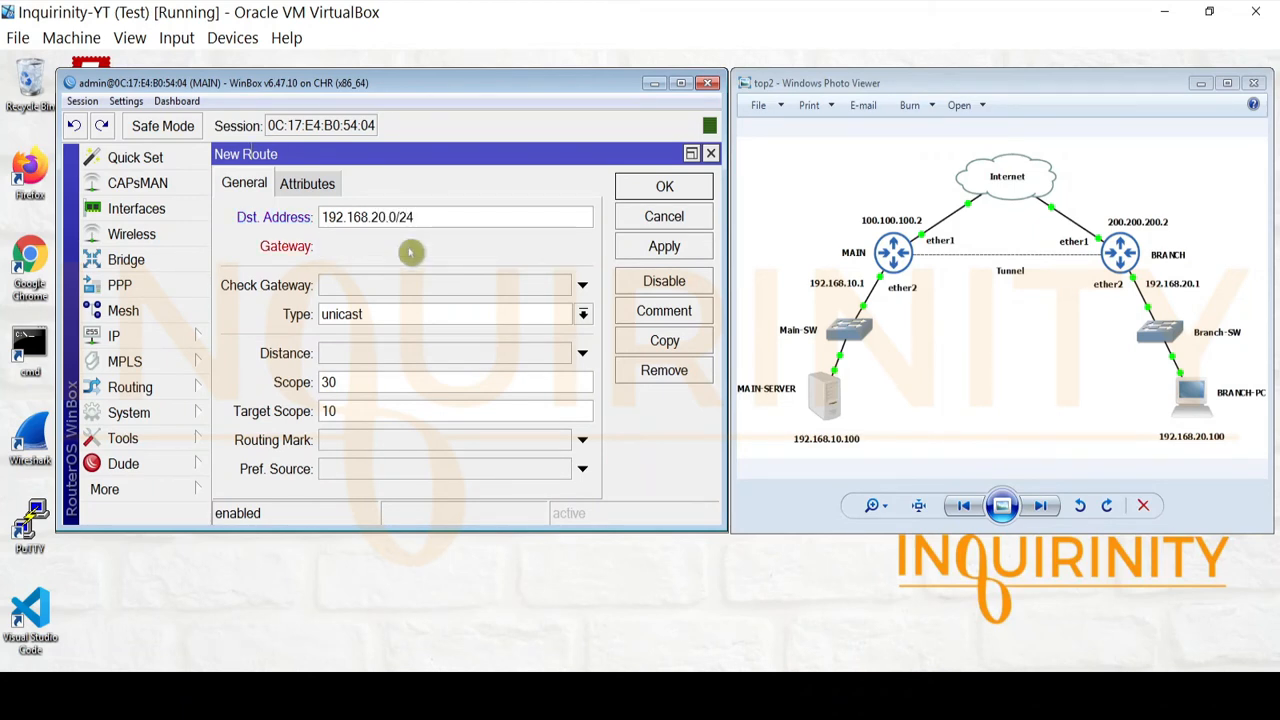
left_click(326, 197)
left_click(244, 183)
left_click(386, 246)
type("172.16.10.2")
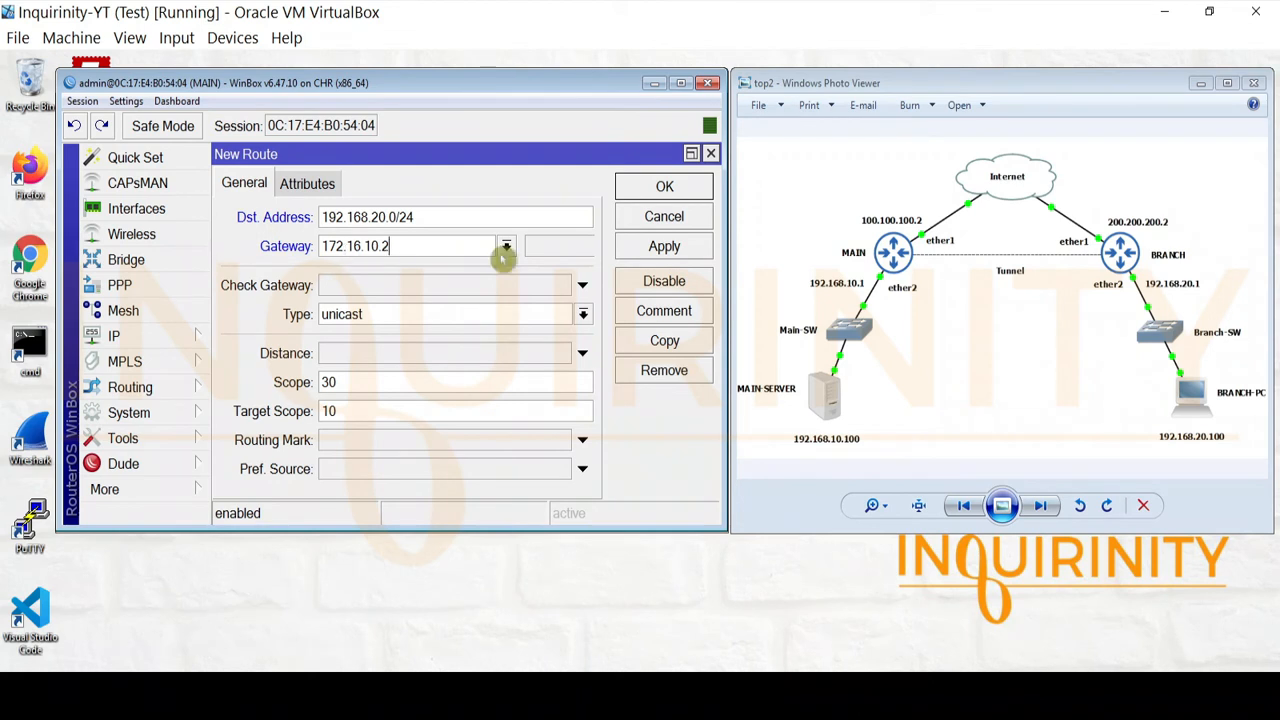
left_click(664, 246)
left_click(664, 188)
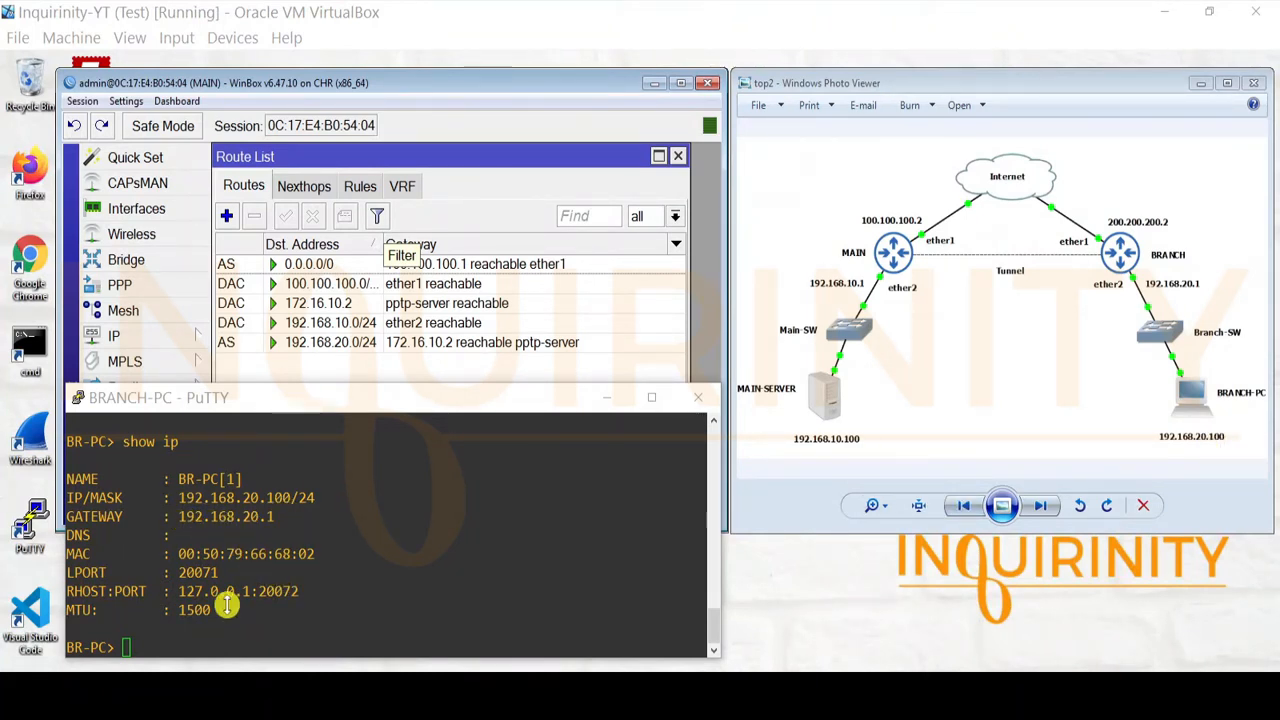
In the BRANCH-PC PuTTY terminal, ping 192.168.20.1, 192.168.10.1 and the main server at 192.168.10.100 to test the tunnel routes.
left_click(224, 653)
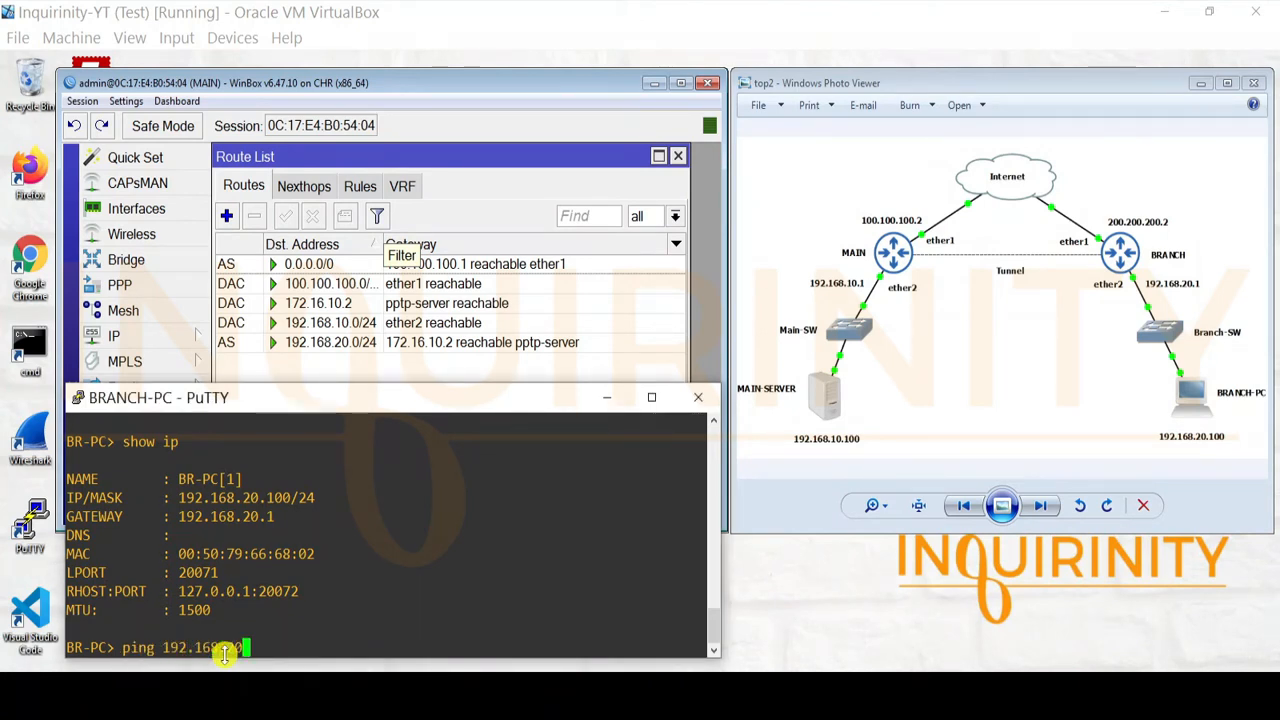
key("Return")
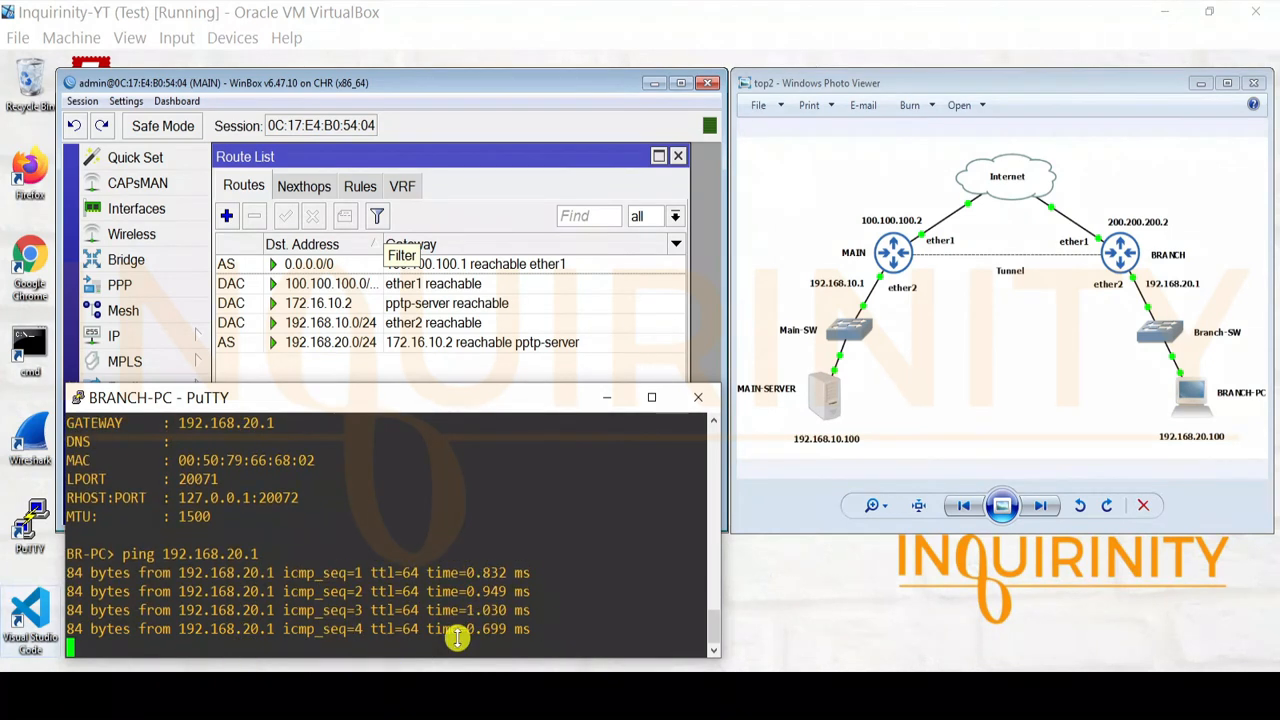
key("ctrl+c")
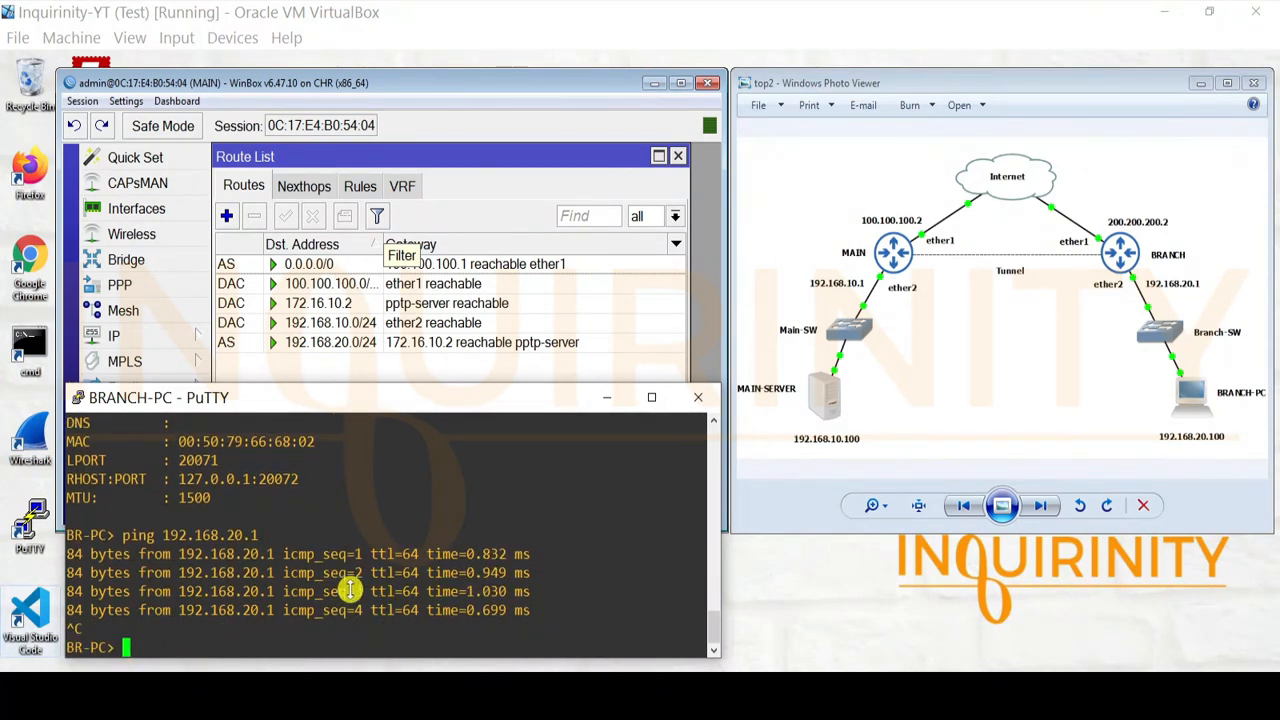
type("ping ")
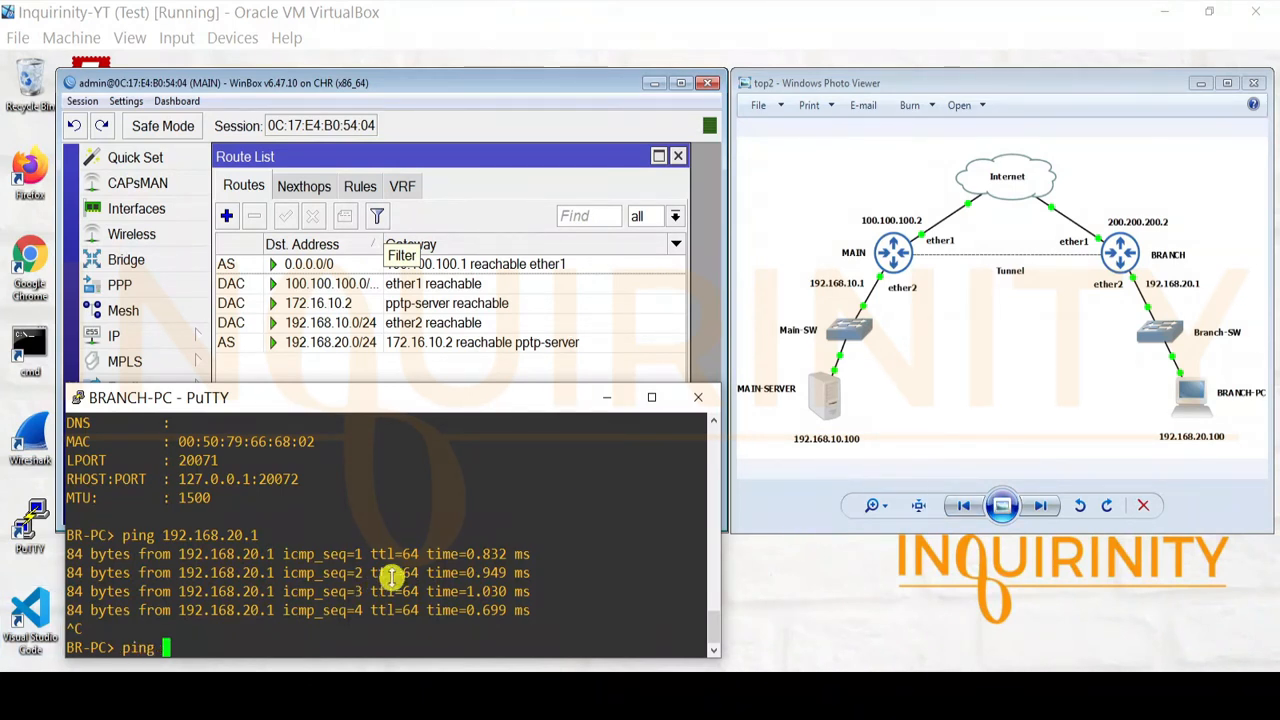
type("192.168.10.100")
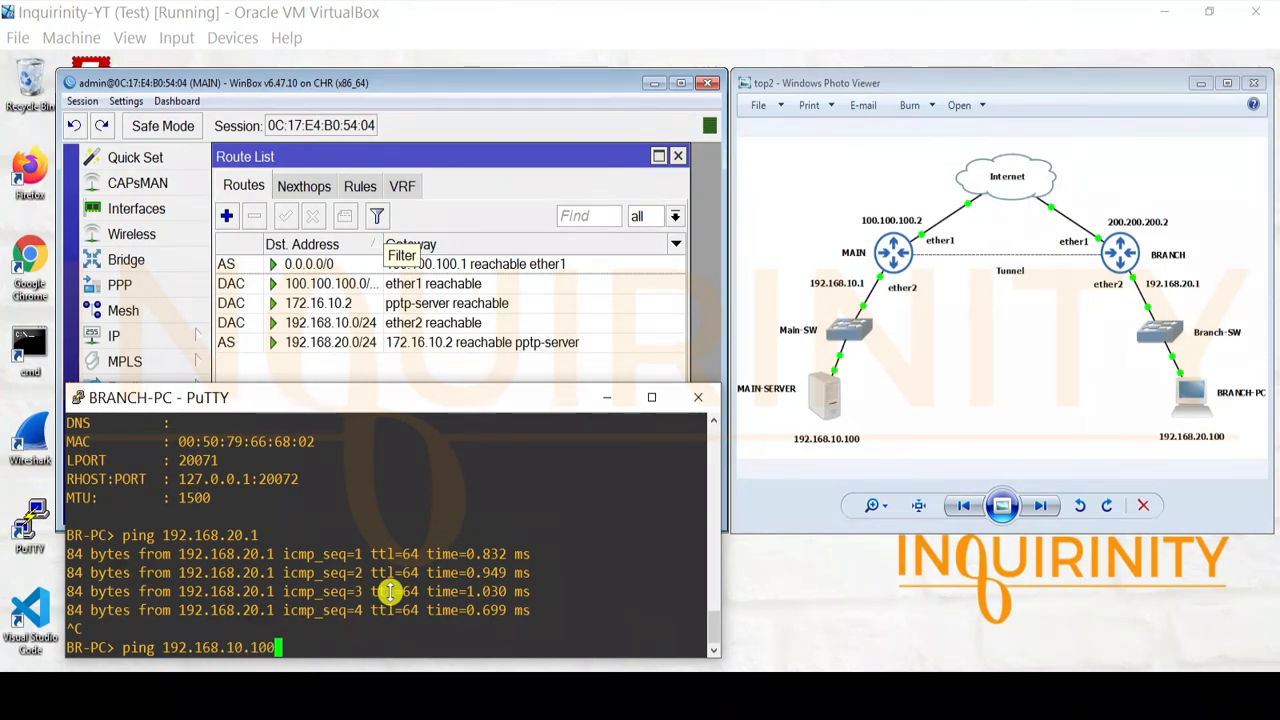
key("Return")
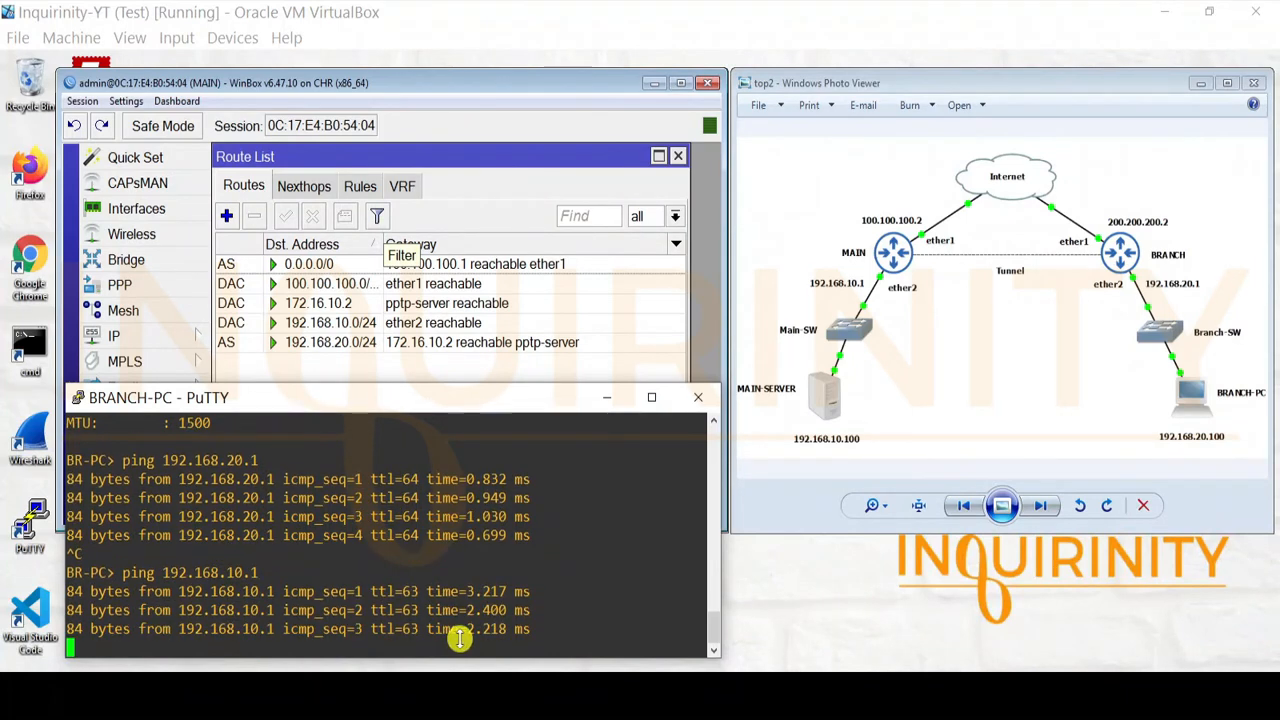
key("ctrl+c")
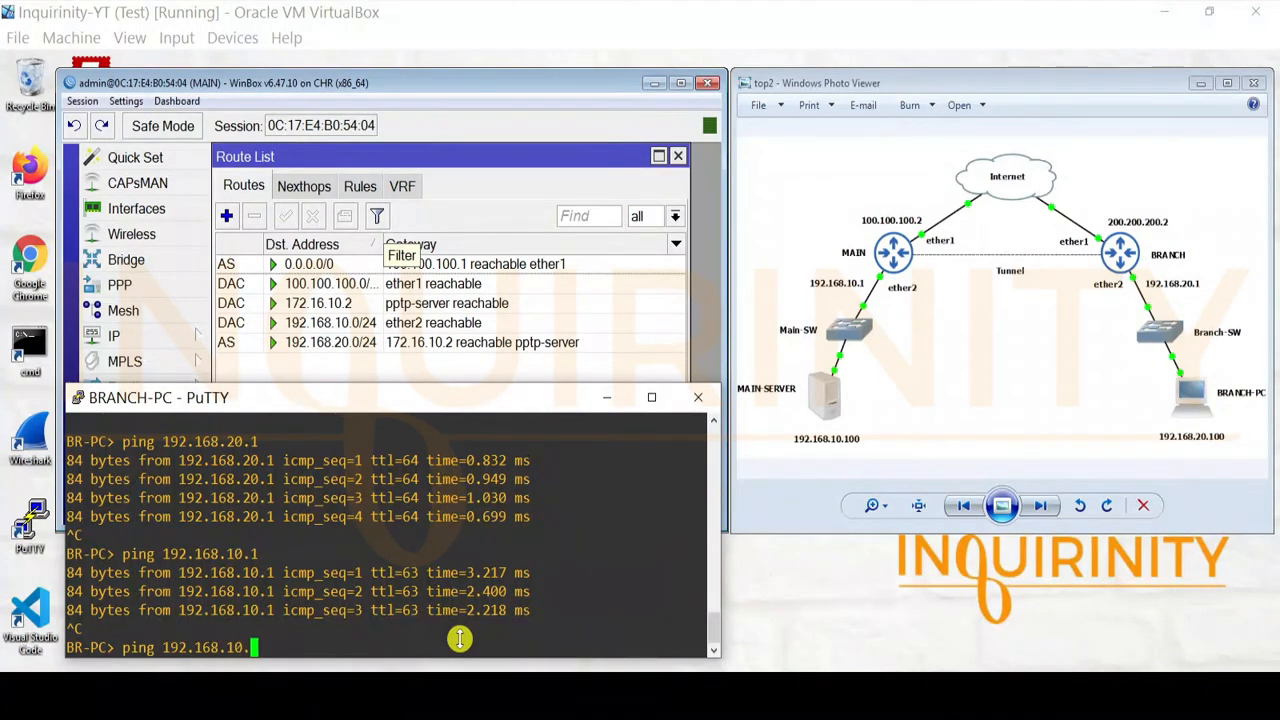
key("Return")
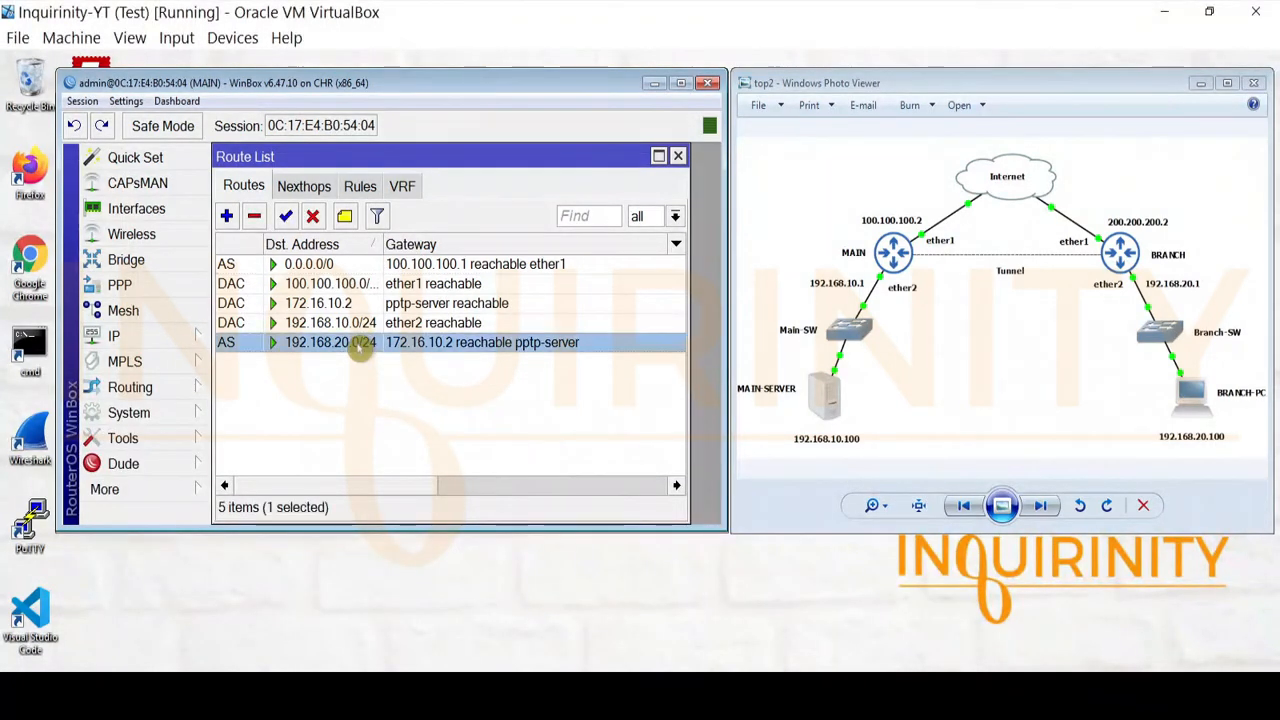
Set the gateway of MAIN's static 192.168.20.0/24 route to the pptp-server interface and save it.
double_click(360, 342)
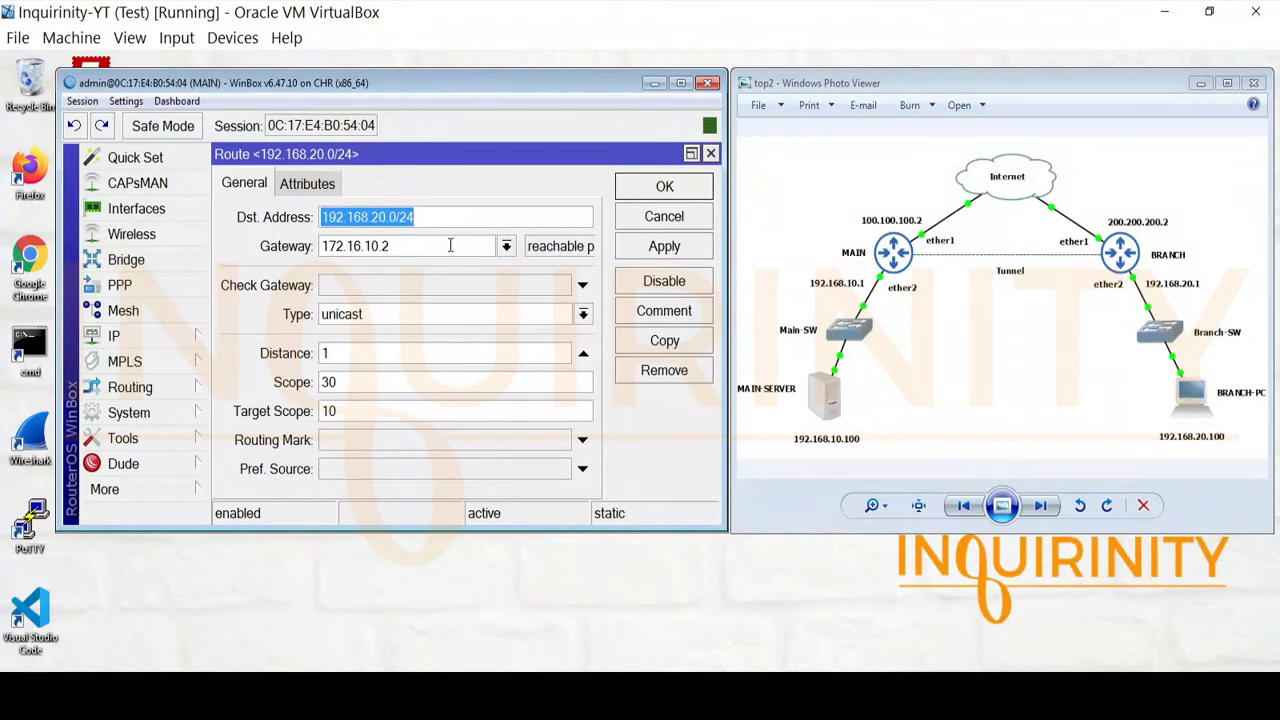
left_click(506, 246)
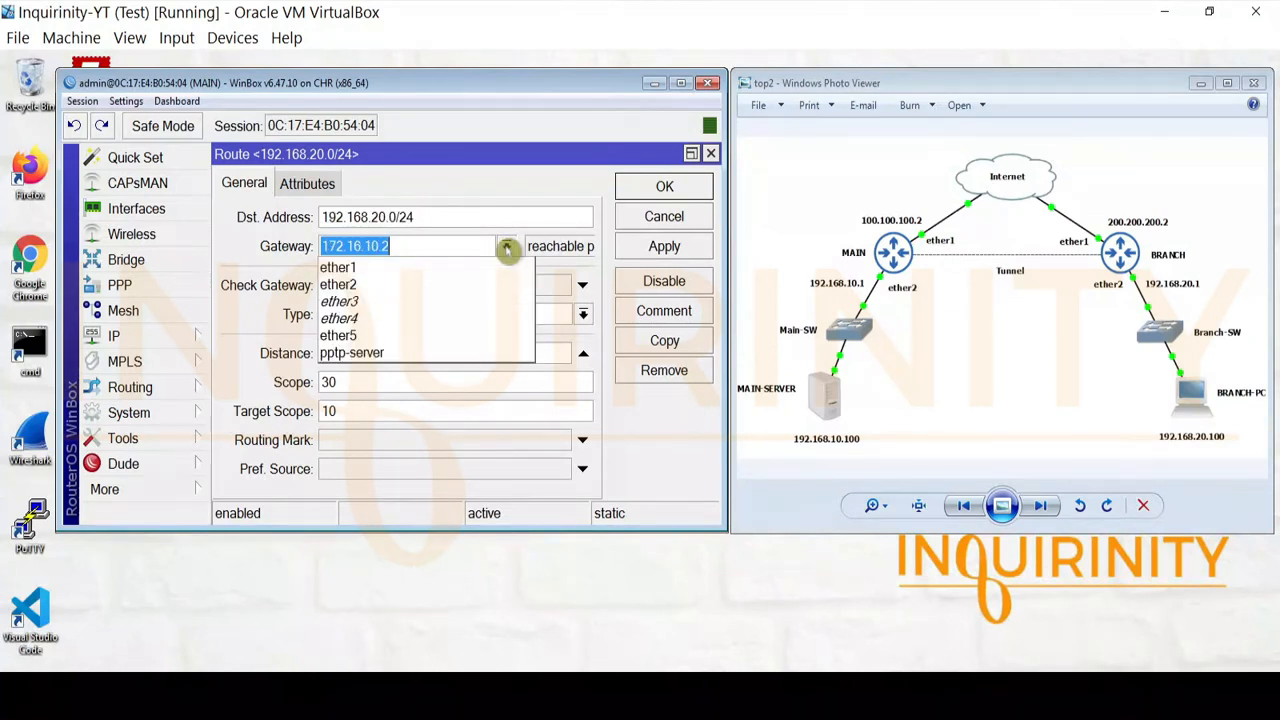
left_click(357, 357)
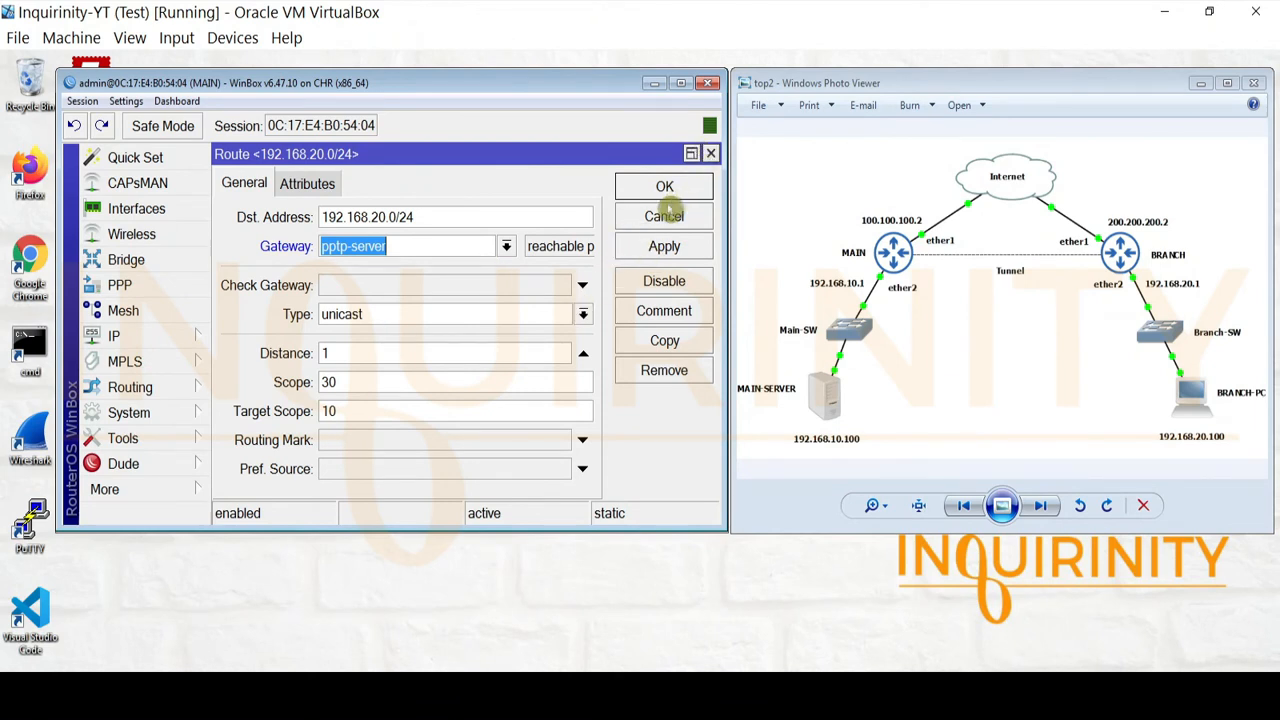
left_click(655, 250)
left_click(664, 187)
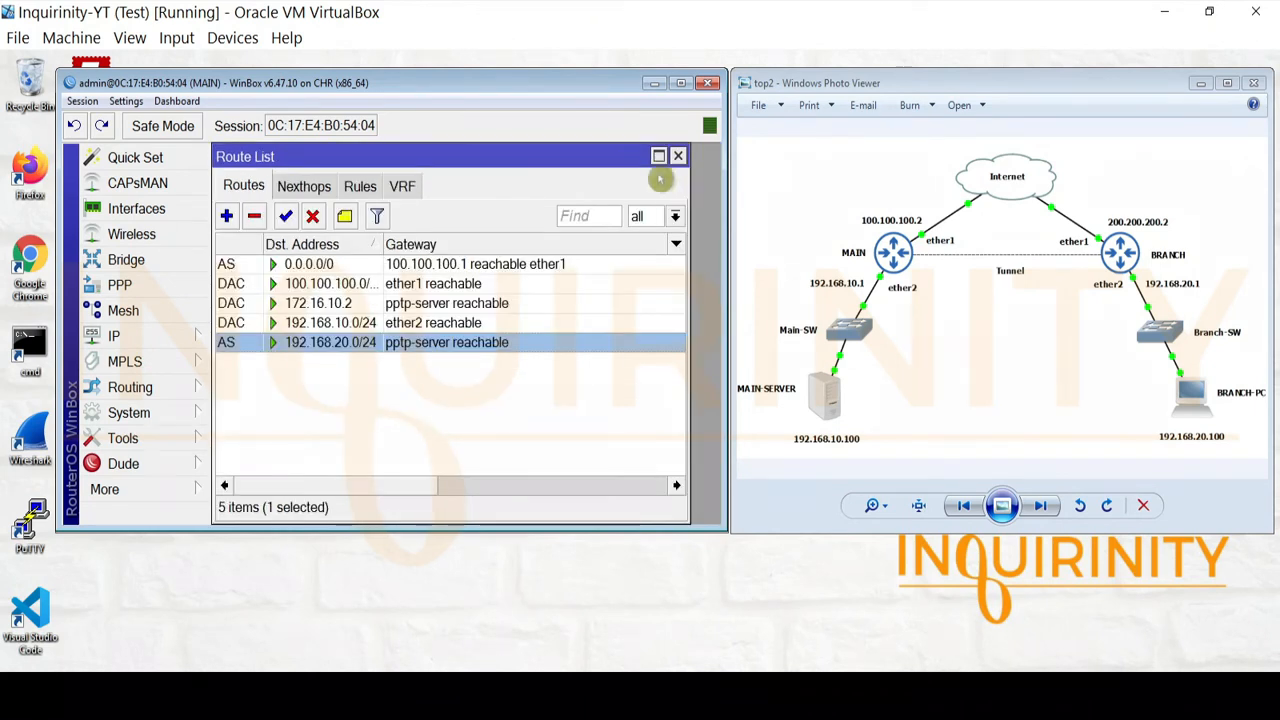
On BRANCH, set the gateway of the static 192.168.10.0/24 route to the pptp-out1 interface and save it.
left_click(231, 681)
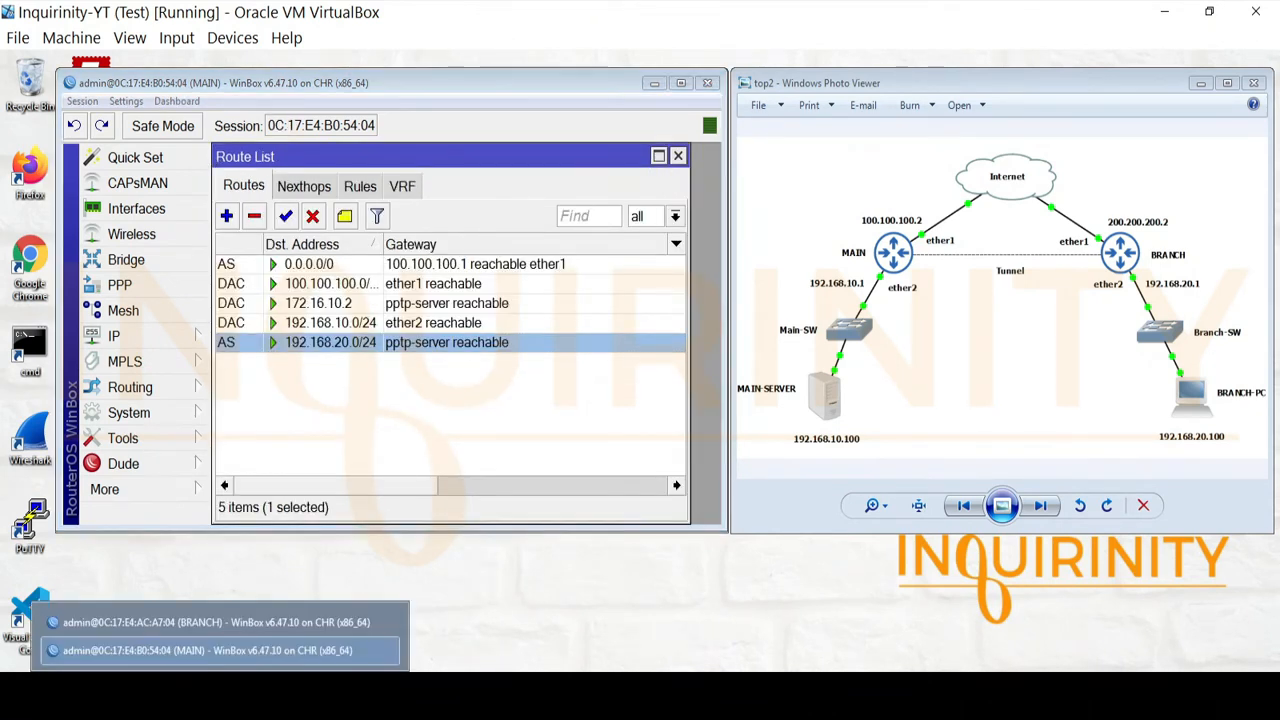
left_click(230, 624)
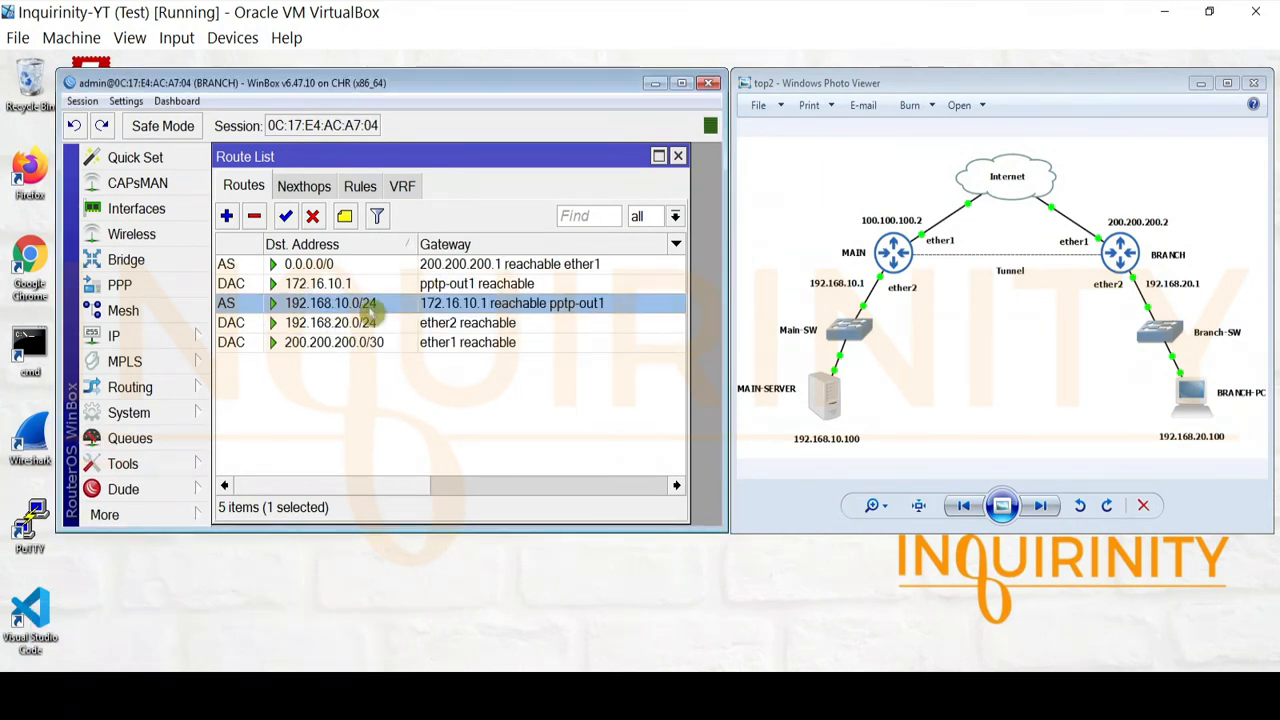
double_click(371, 306)
left_click(506, 246)
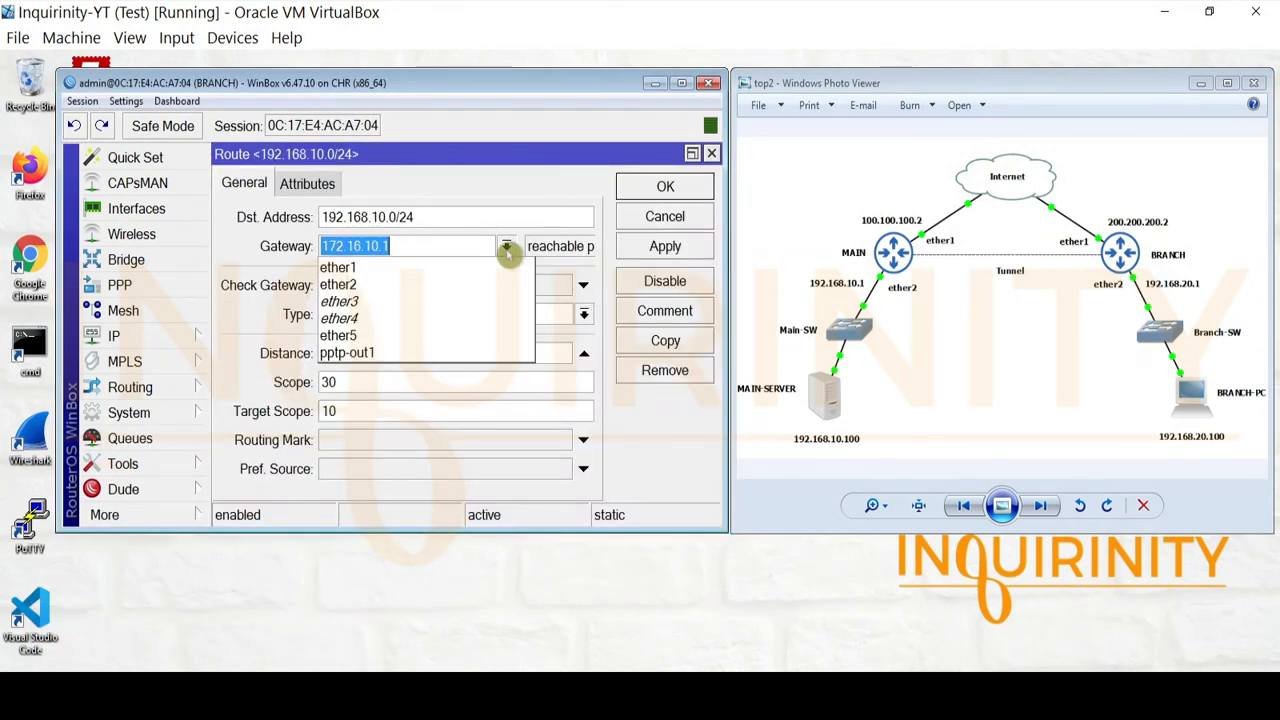
left_click(345, 354)
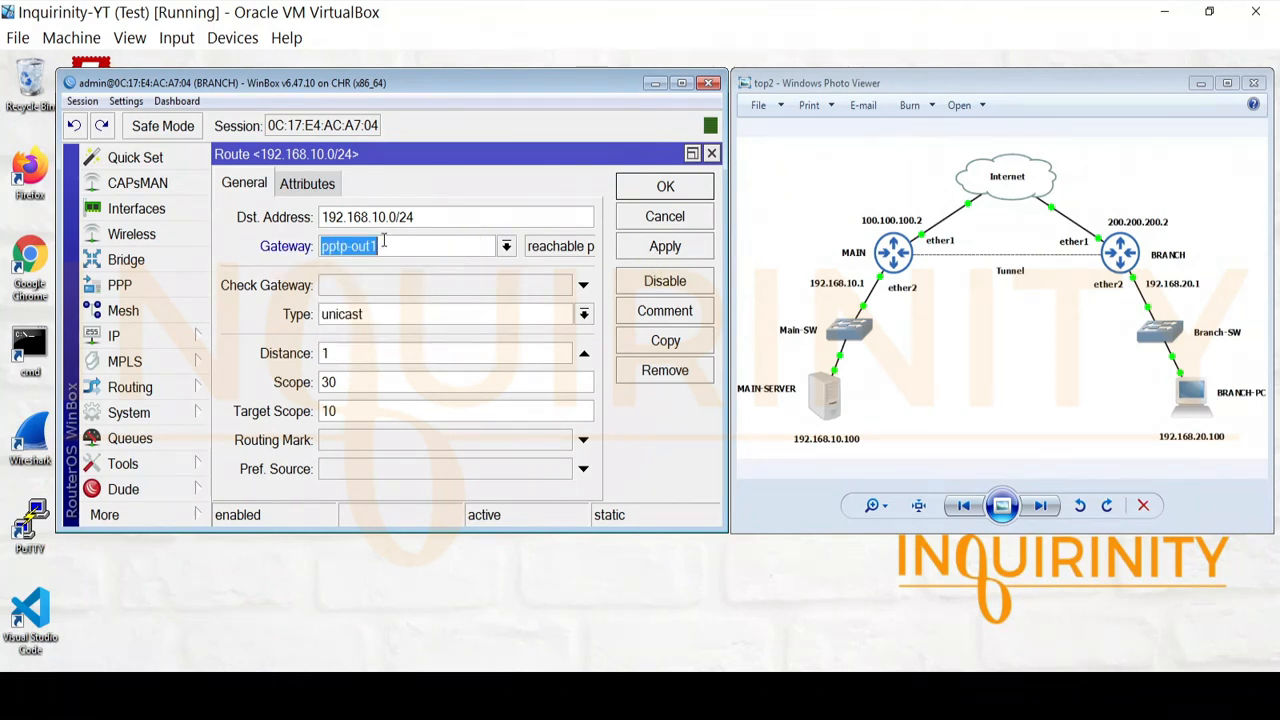
left_click(690, 247)
left_click(674, 192)
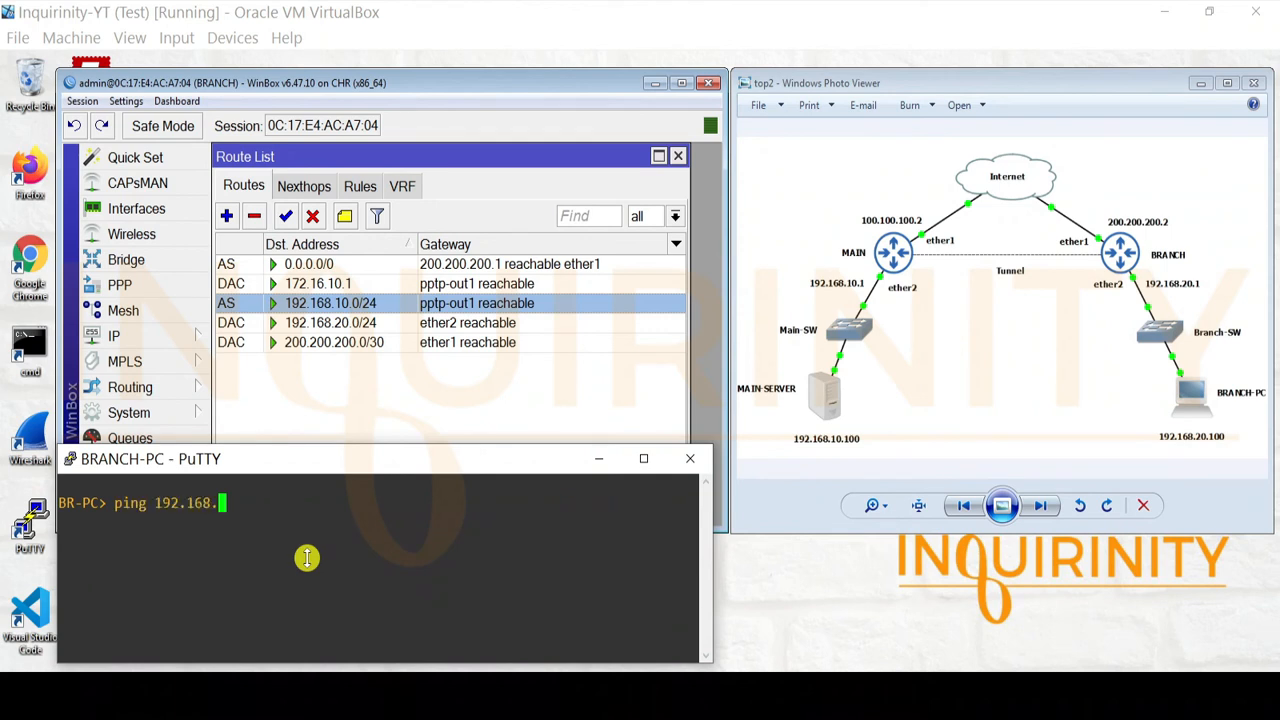
In the BRANCH-PC PuTTY terminal, ping 192.168.10.1 to test the interface-based tunnel route.
key("Return")
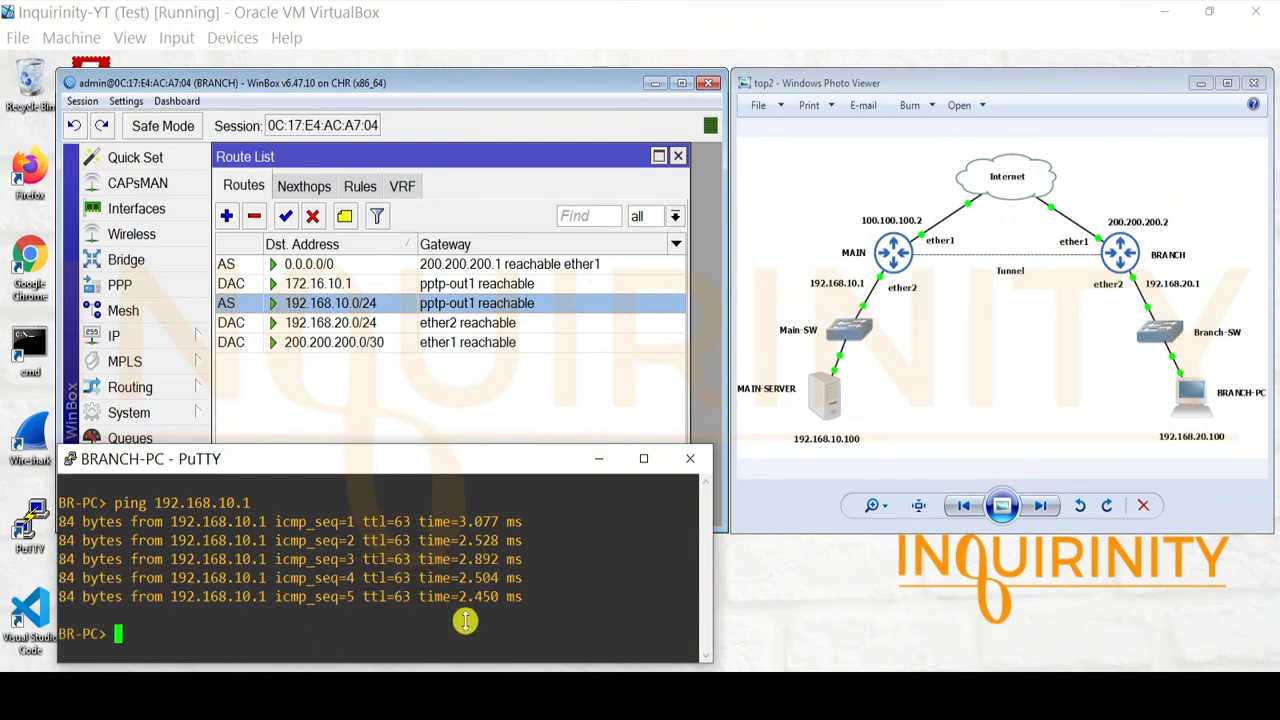
key("Up")
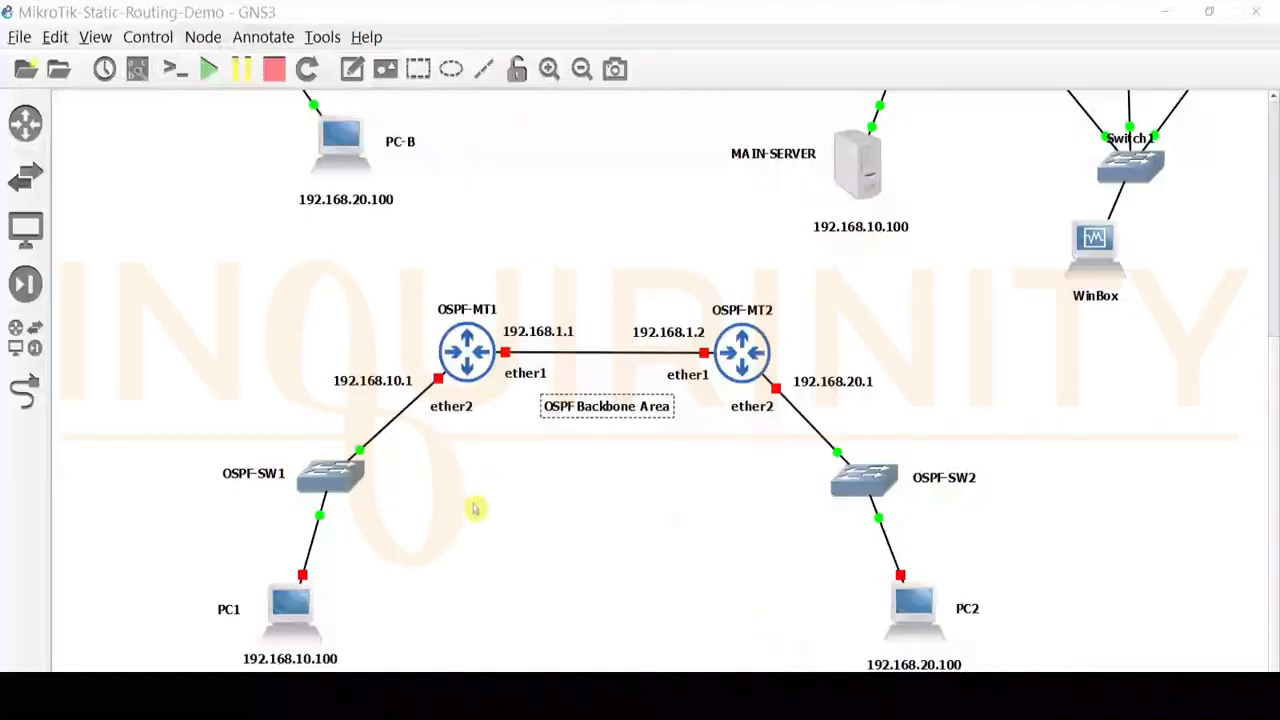
left_click(619, 510)
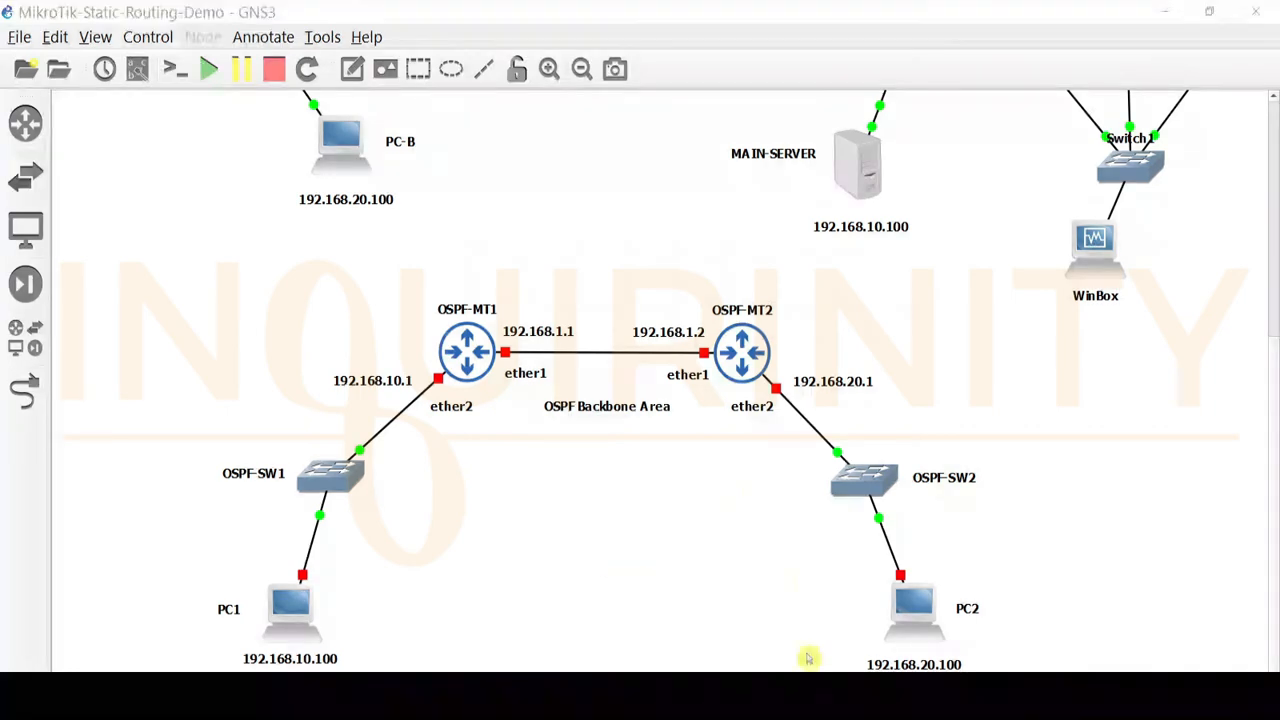
left_click(519, 454)
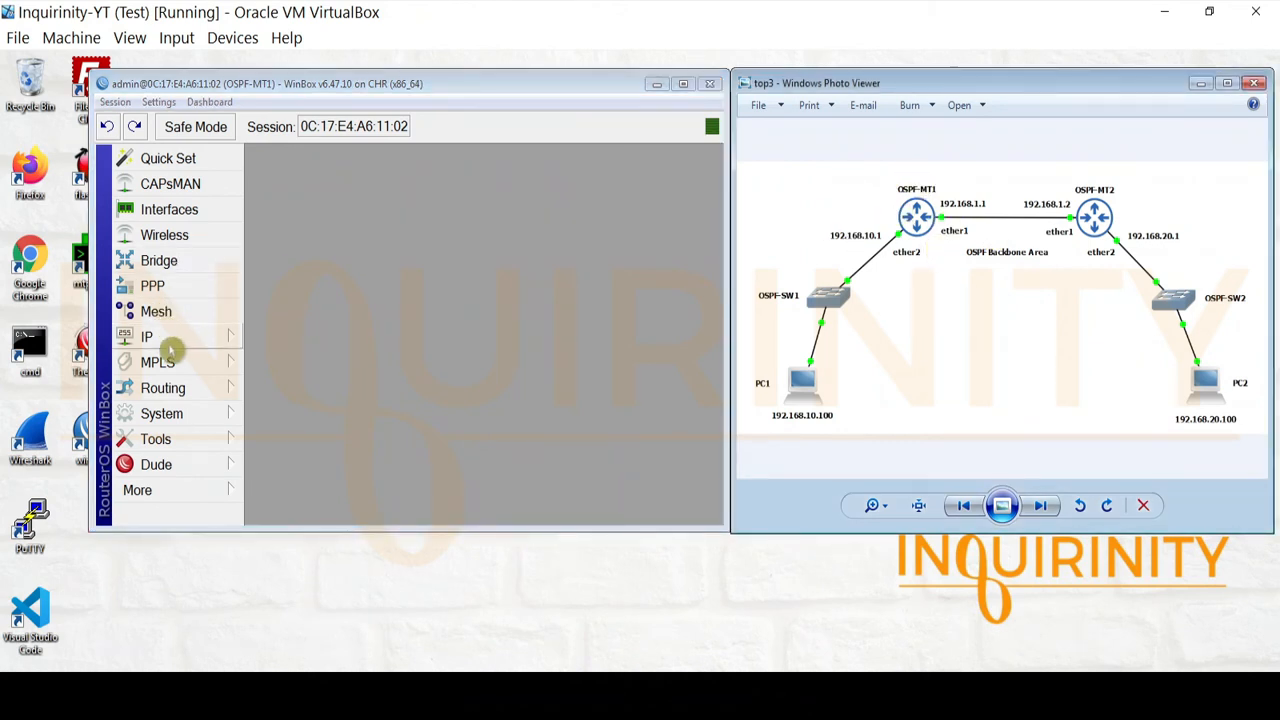
In OSPF-MT1's WinBox session, review the IP addresses assigned to ether1 and ether2, then close the address list.
left_click(160, 340)
left_click(288, 115)
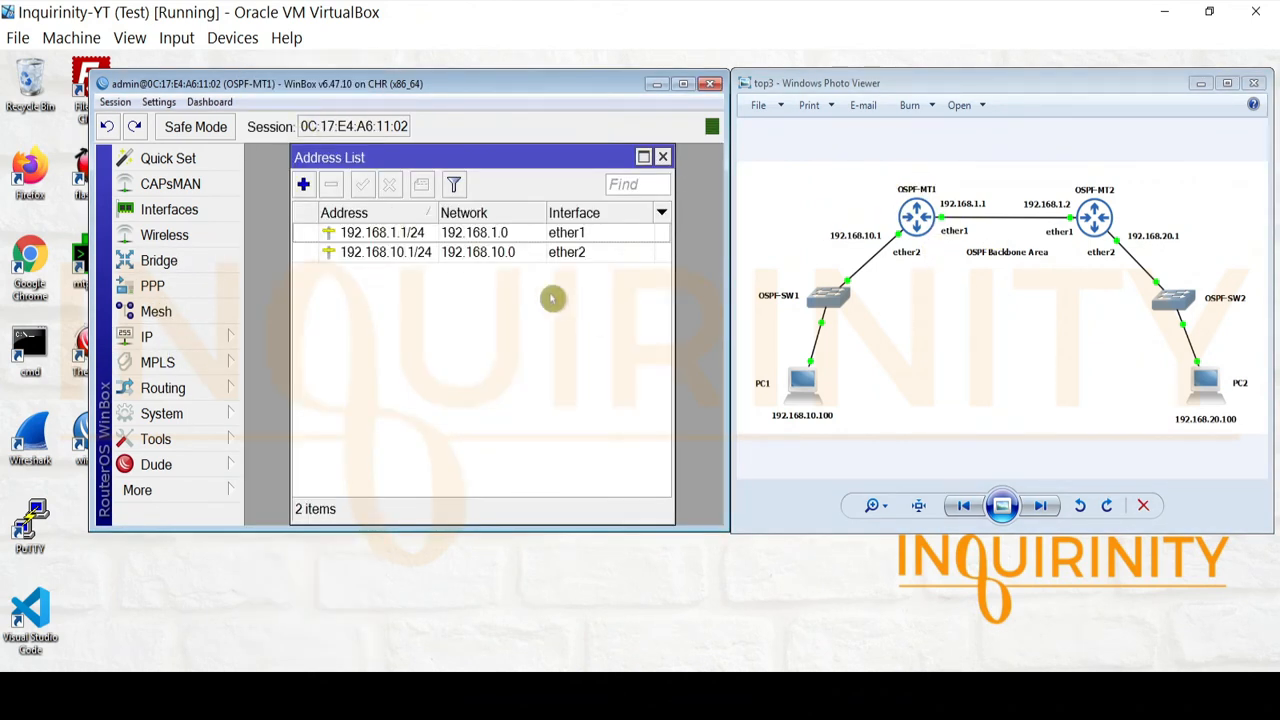
left_click(385, 234)
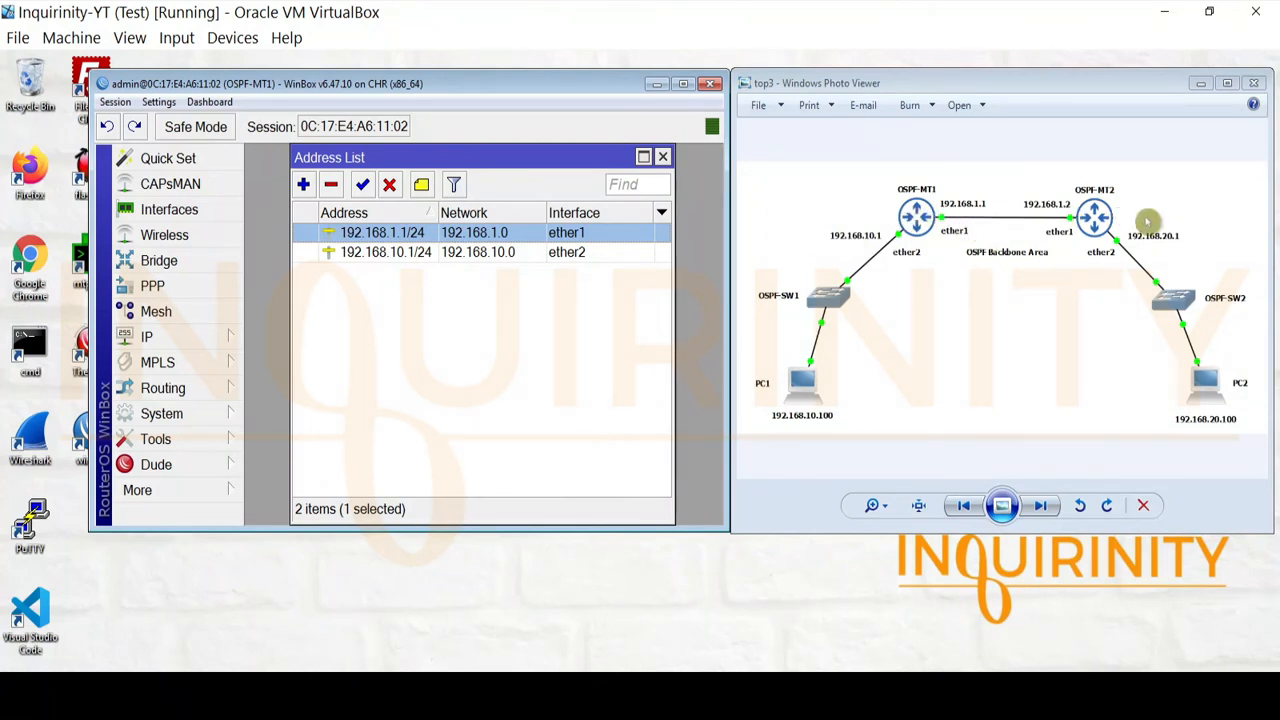
left_click(431, 257)
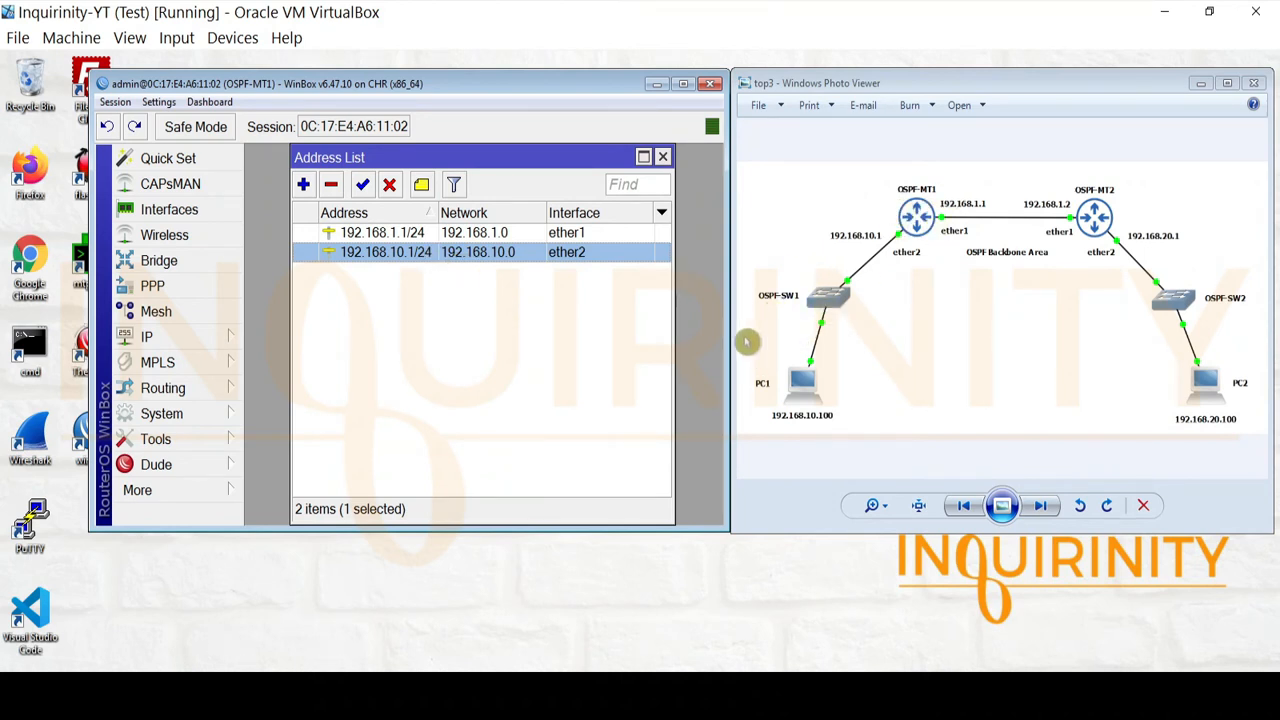
left_click(663, 158)
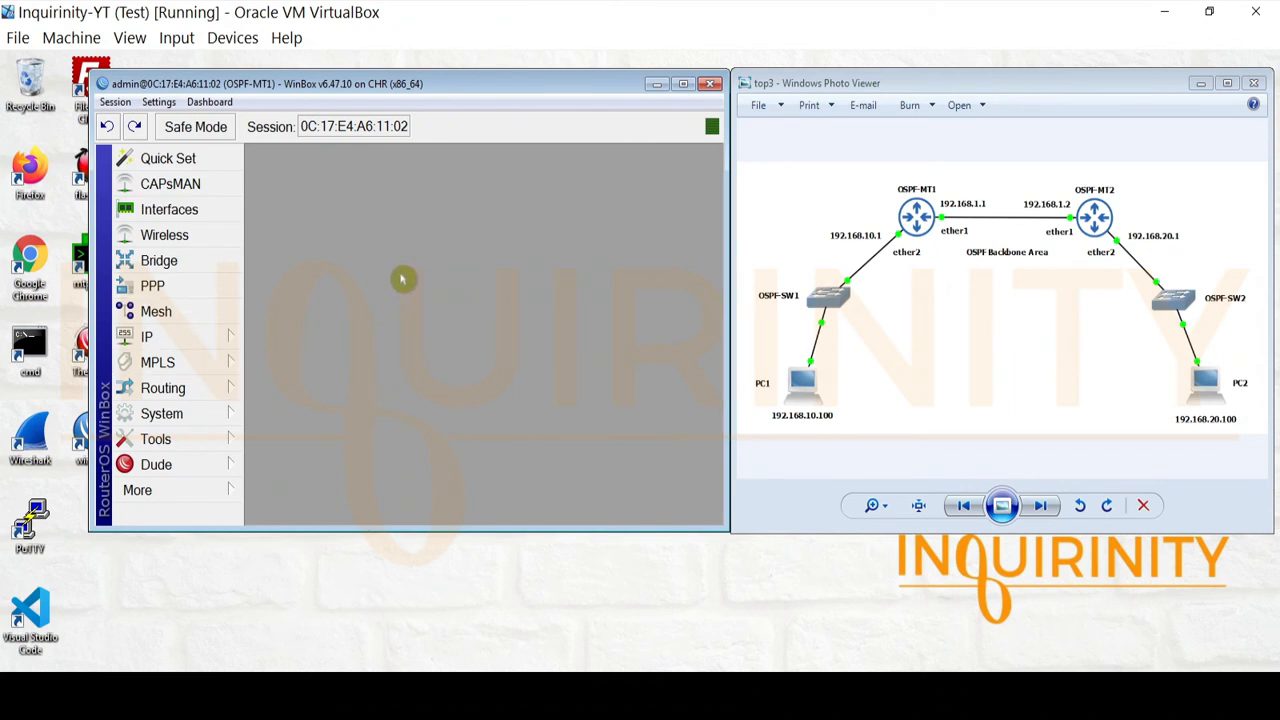
Open OSPF-MT1's route list and examine the dynamic OSPF route to 192.168.20.0/24.
left_click(175, 338)
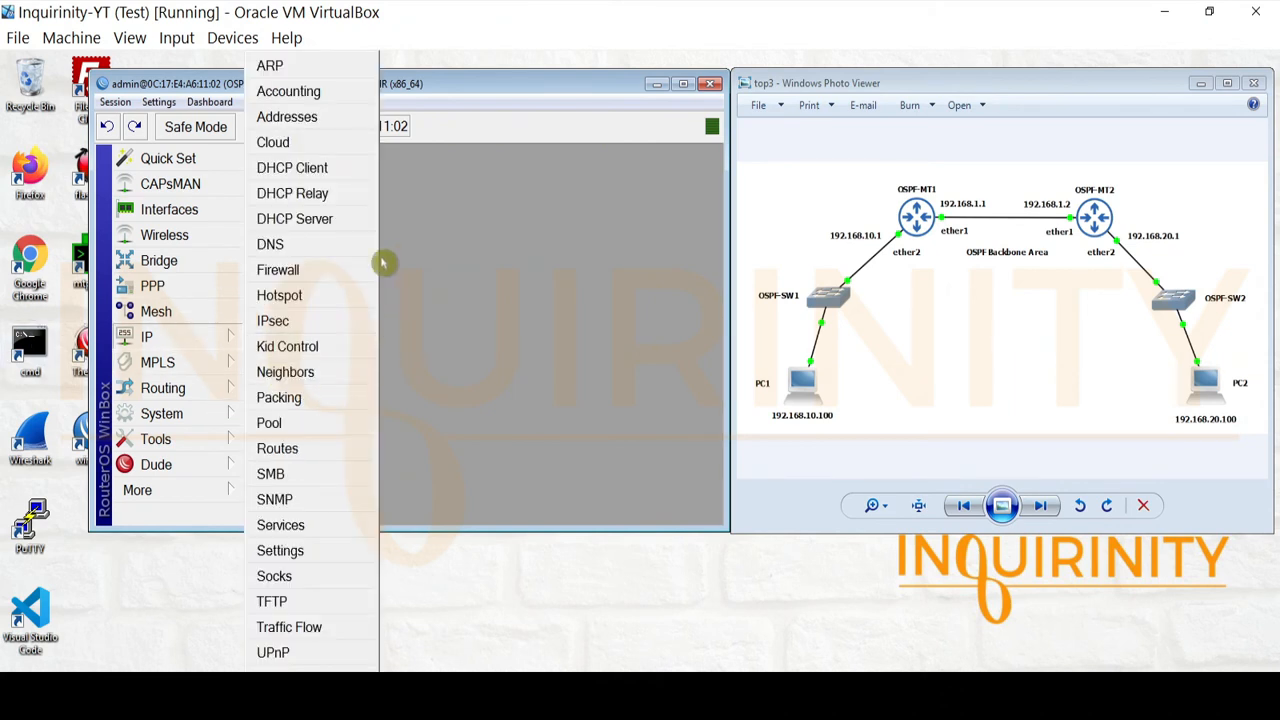
left_click(318, 452)
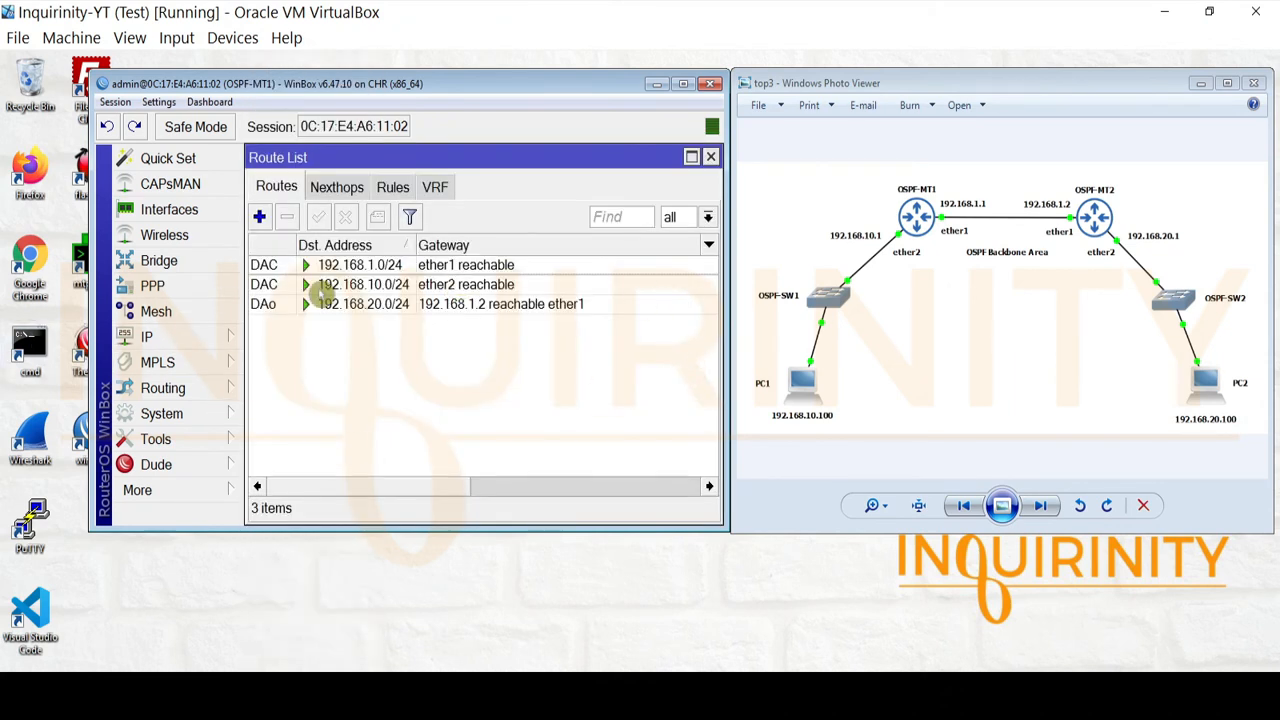
left_click(398, 308)
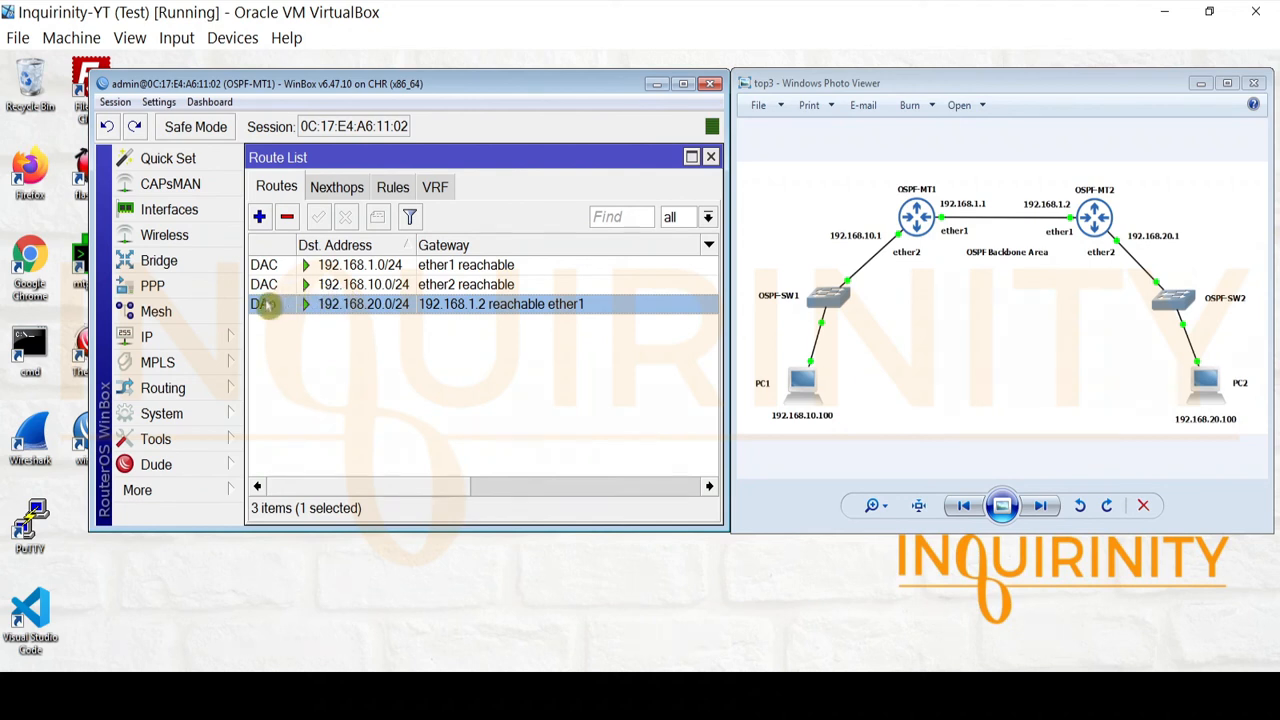
mouse_move(266, 310)
left_click(405, 290)
left_click(397, 309)
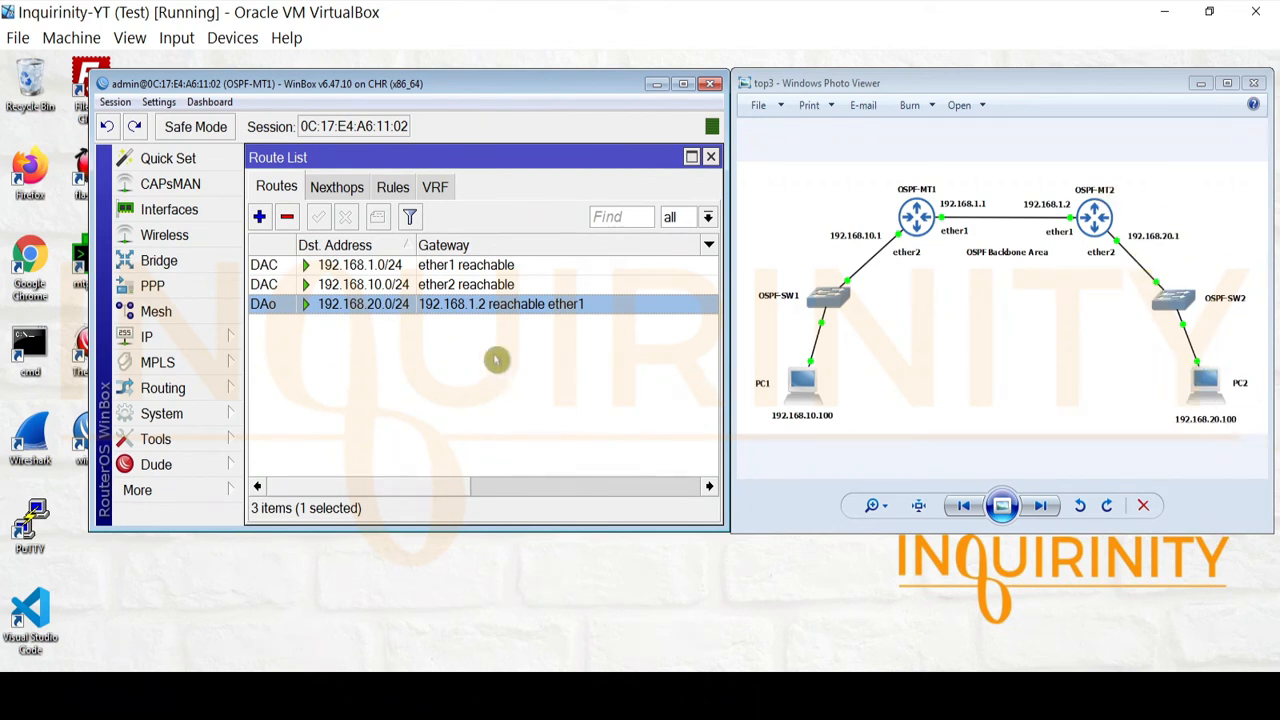
Switch to the OSPF-MT2 WinBox session and review its ether1 and ether2 IP addresses, then close the address list.
left_click(220, 690)
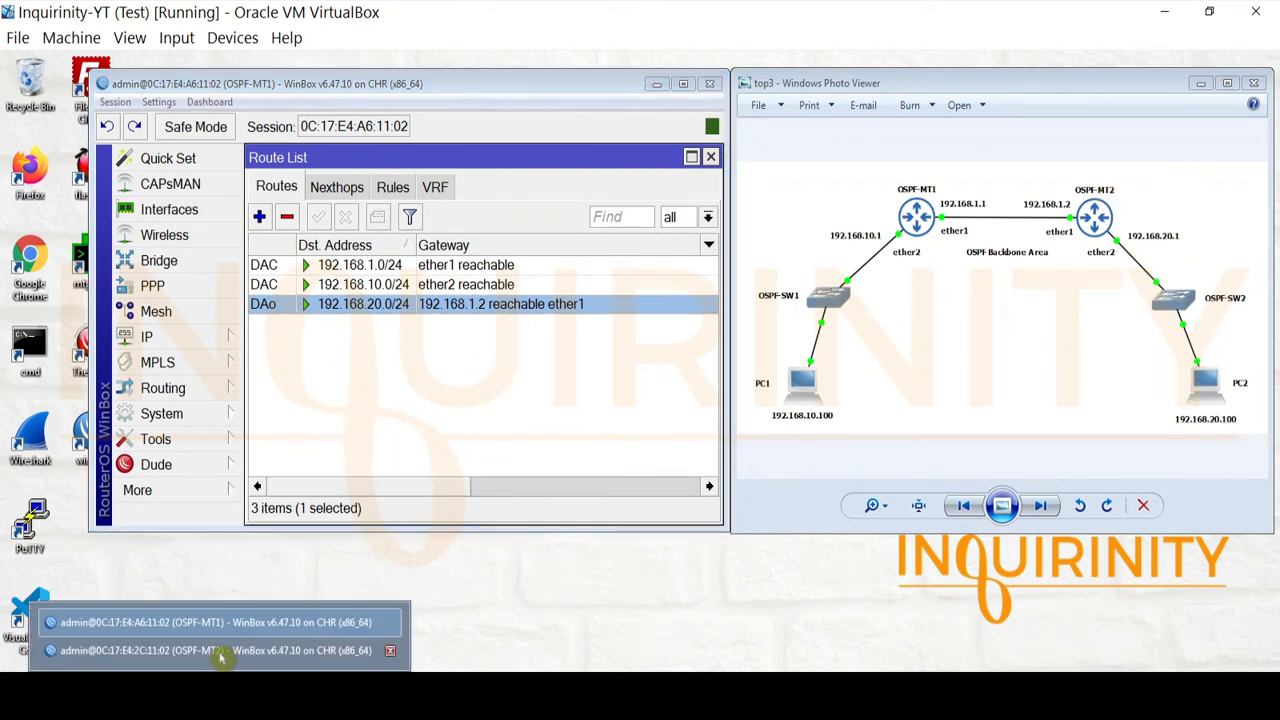
left_click(226, 652)
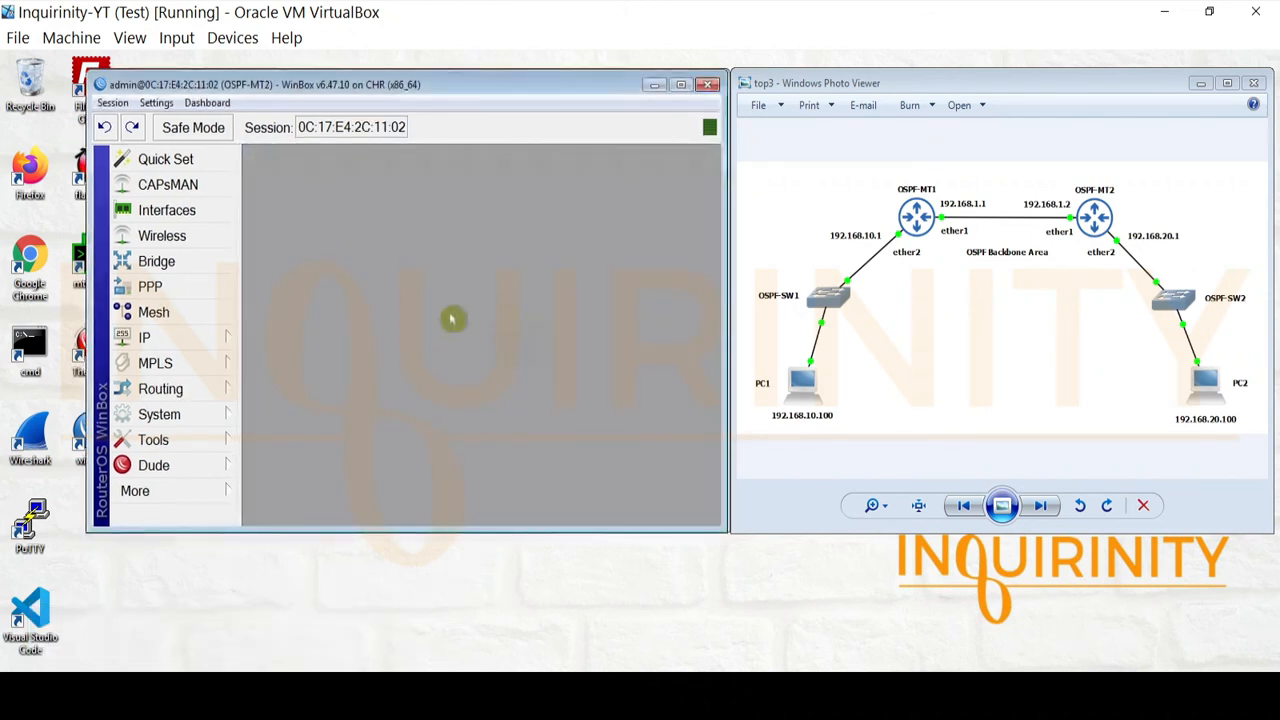
left_click(208, 337)
left_click(314, 124)
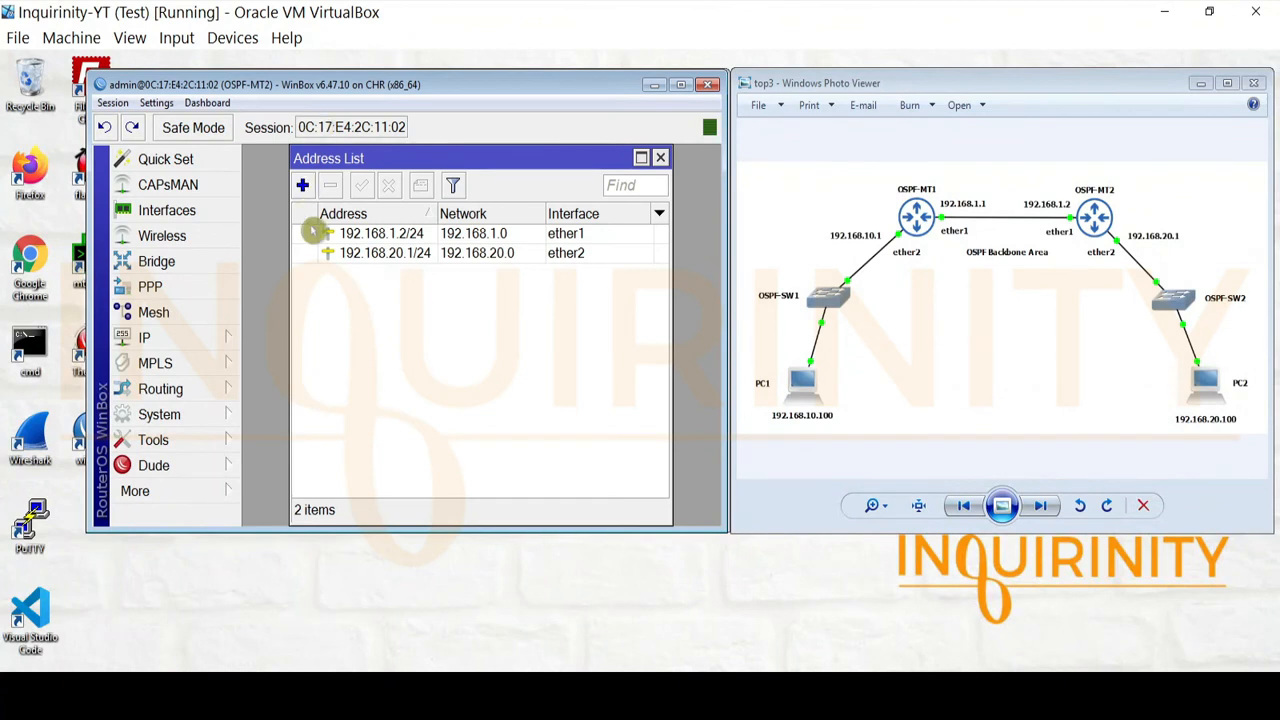
left_click(408, 234)
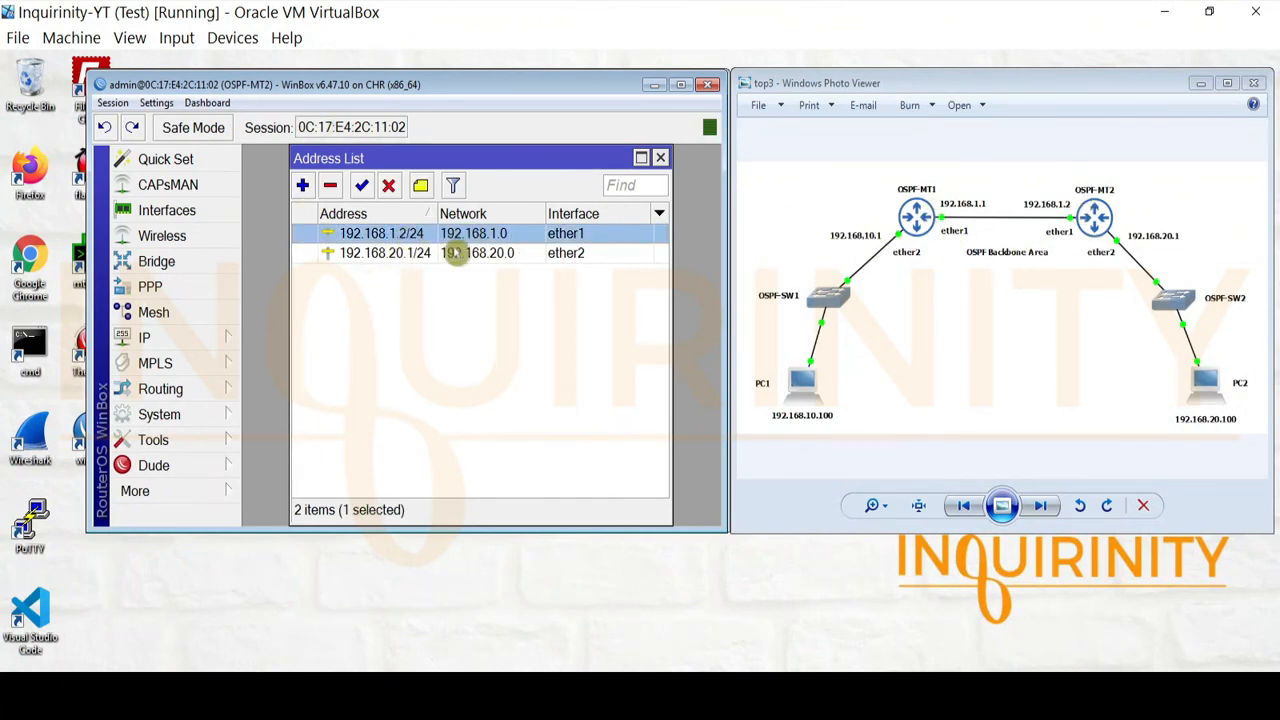
left_click(412, 254)
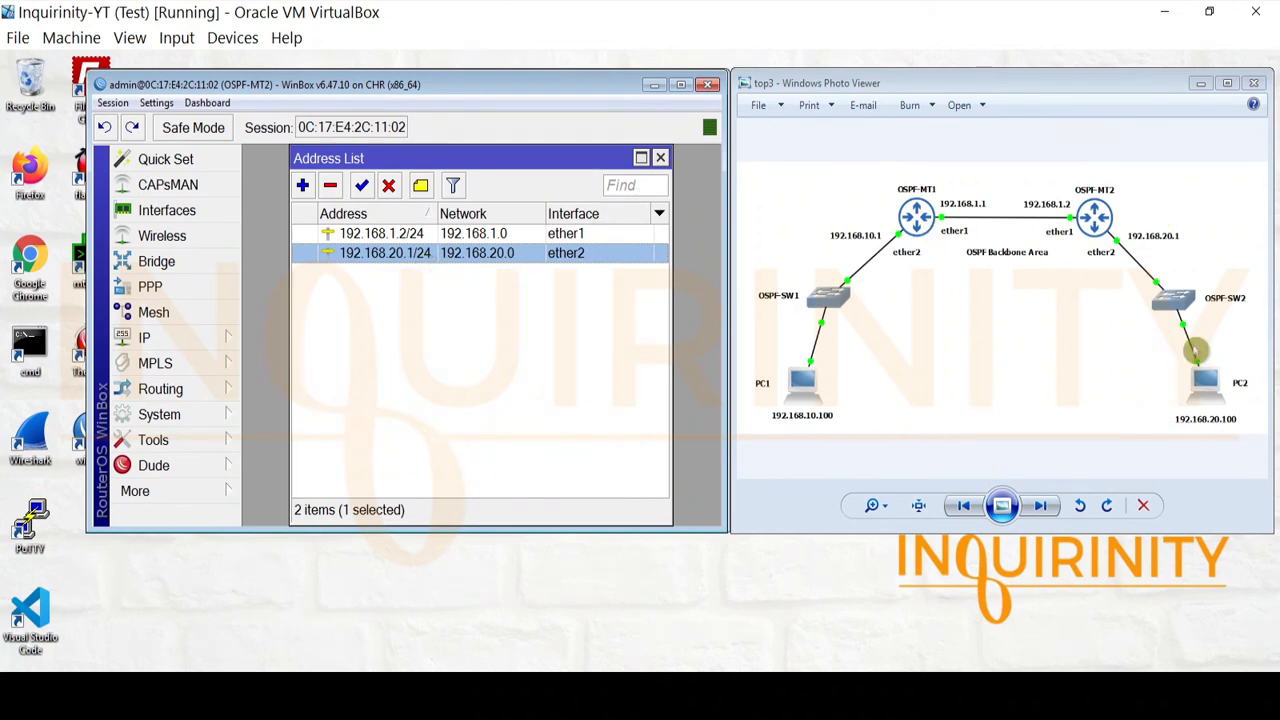
left_click(661, 158)
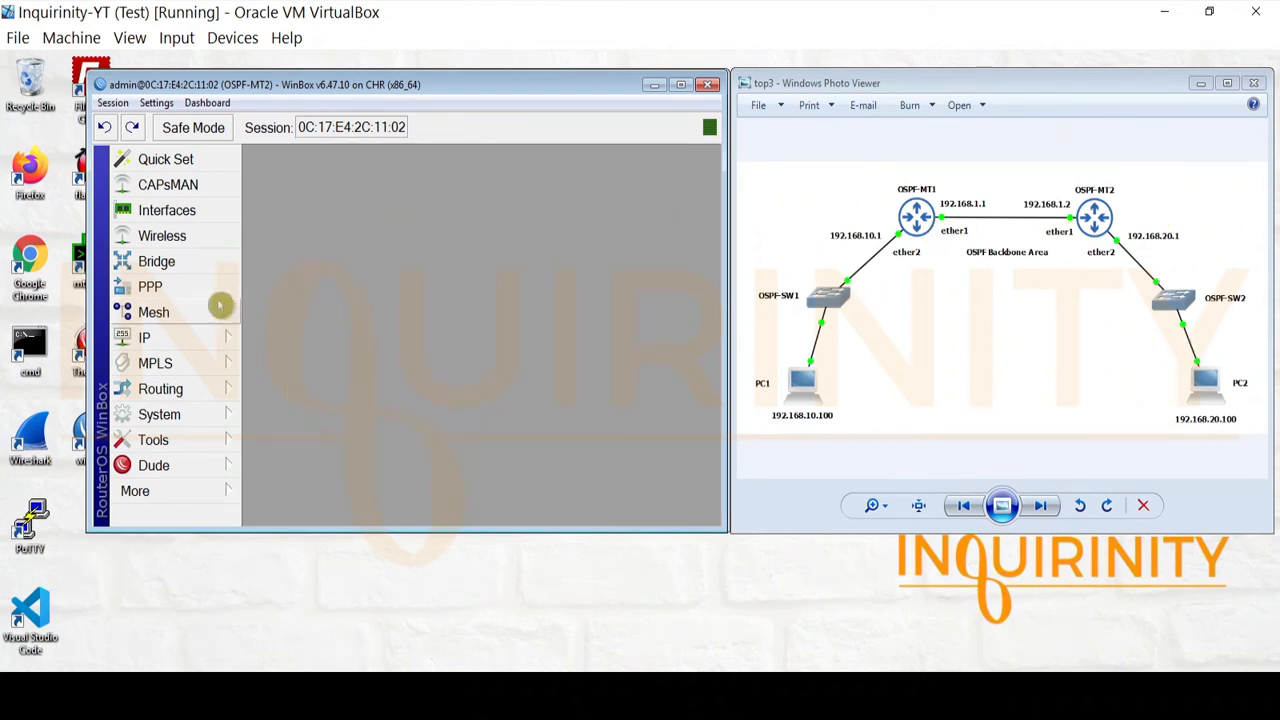
Open OSPF-MT2's route list and select the dynamic OSPF route to 192.168.10.0/24 to check its flags.
left_click(163, 336)
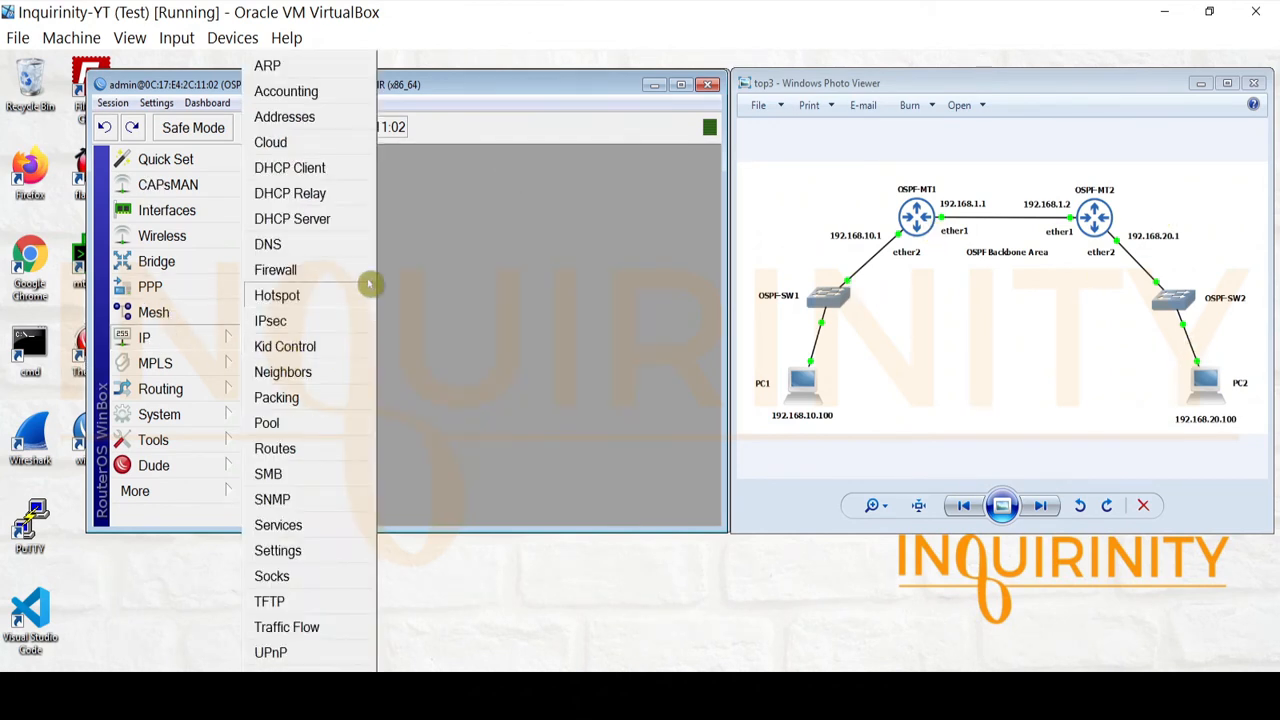
left_click(320, 448)
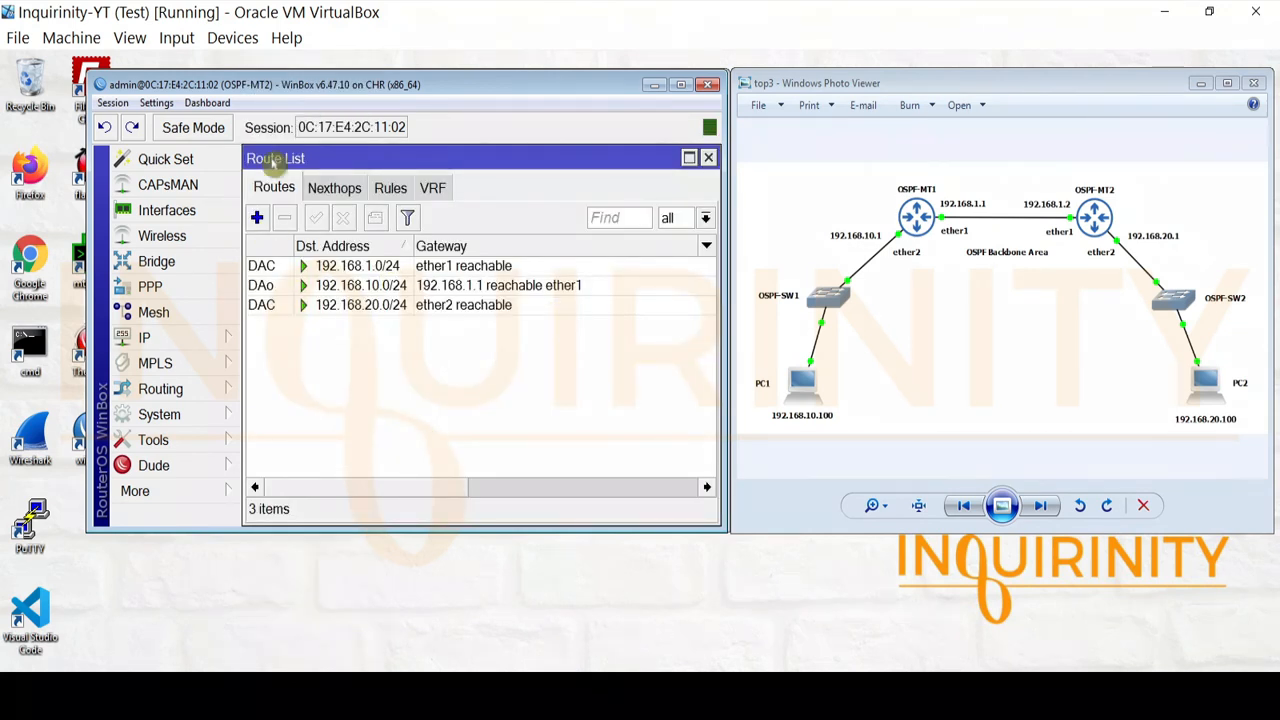
left_click(262, 287)
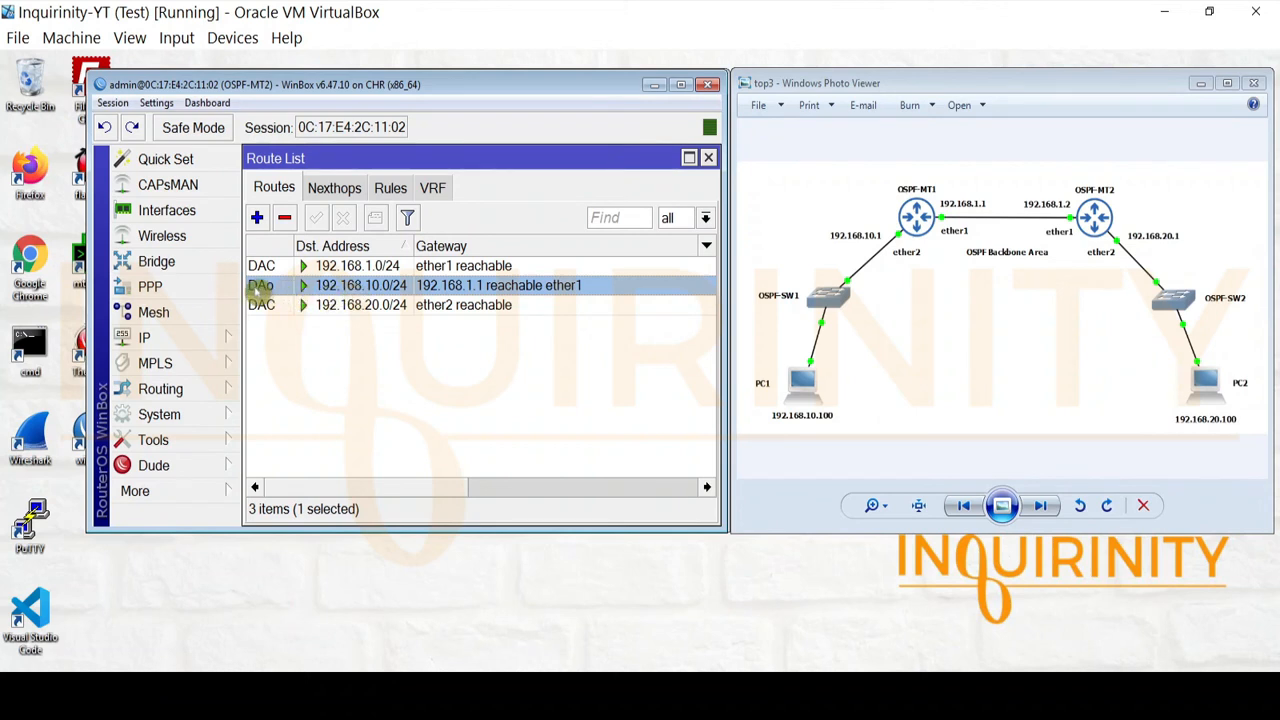
mouse_move(261, 287)
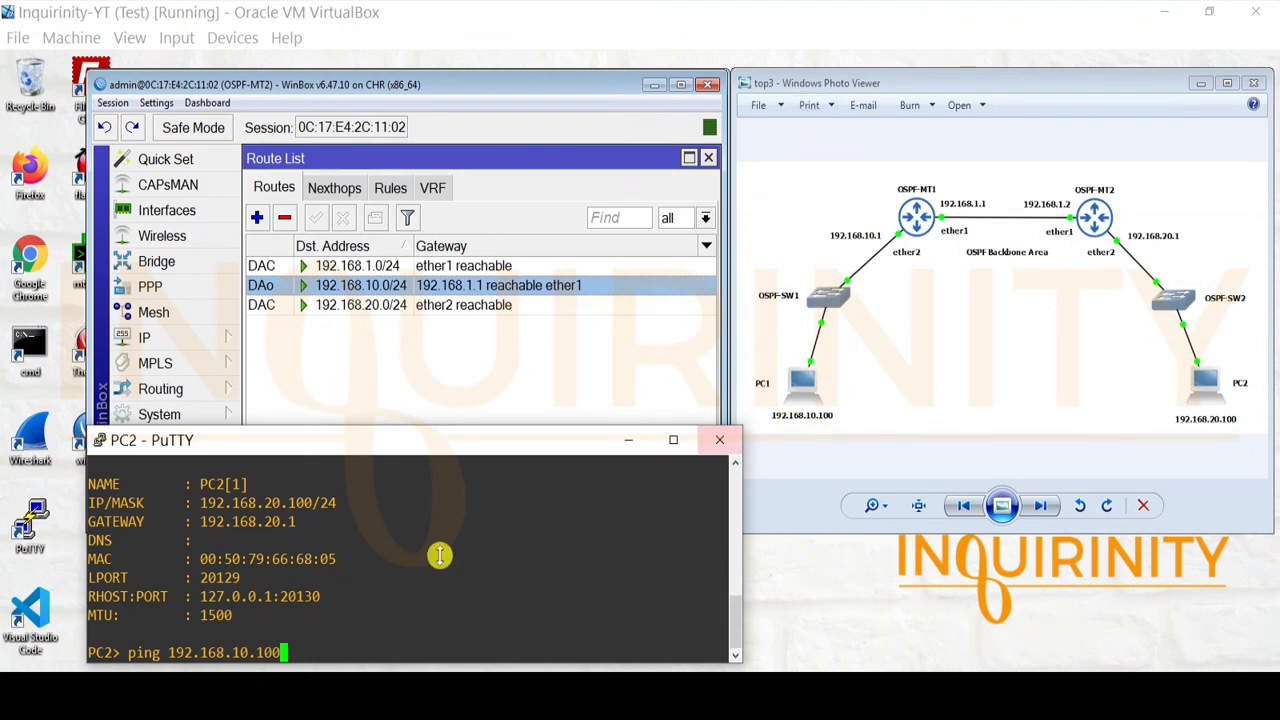
In the PC2 PuTTY terminal, ping PC1 at 192.168.10.100, then return to OSPF-MT2's route list.
key("Return")
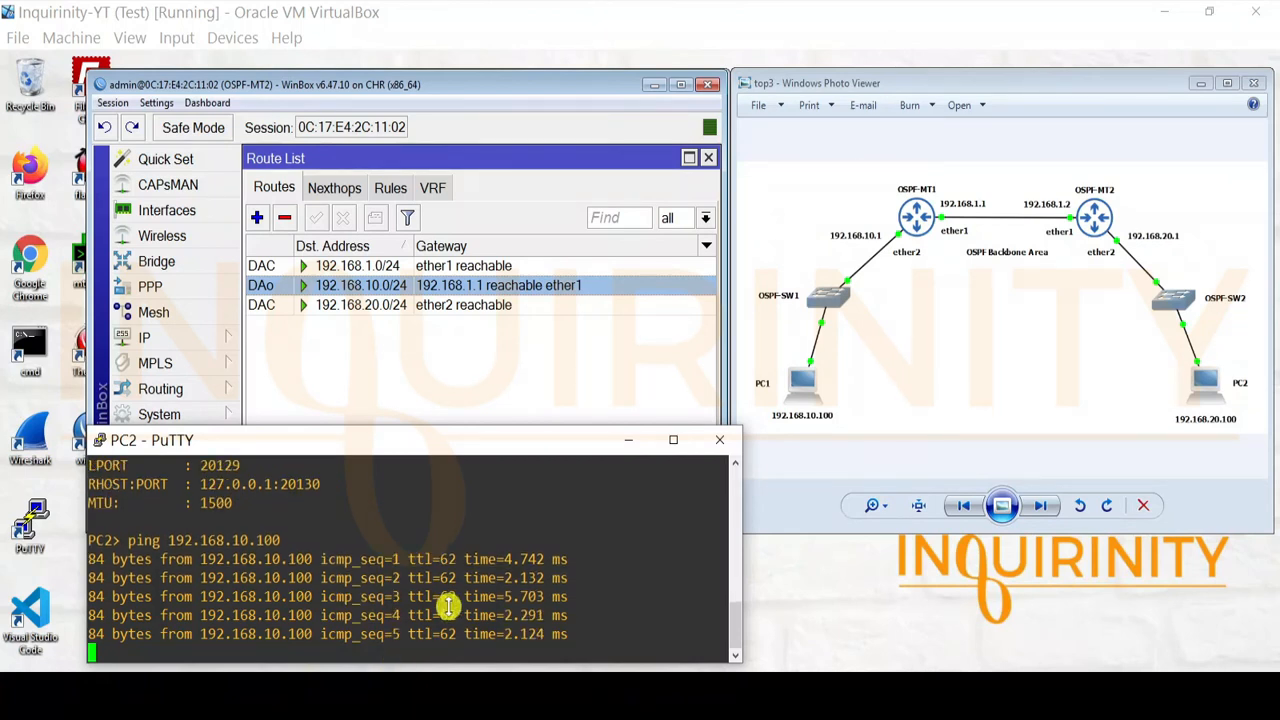
left_click(369, 360)
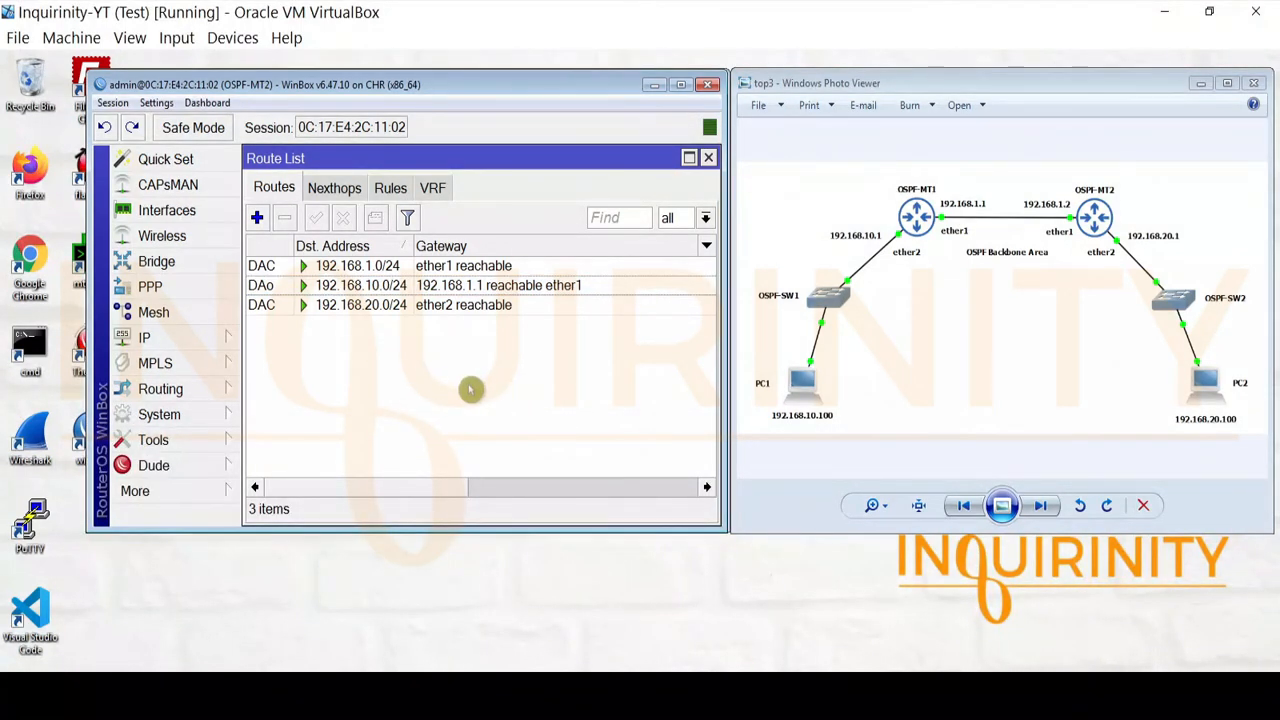
Compare OSPF-MT2's dynamic 192.168.10.0/24 route, including its gateway and address range, with the connected routes and the topology diagram.
left_click(382, 290)
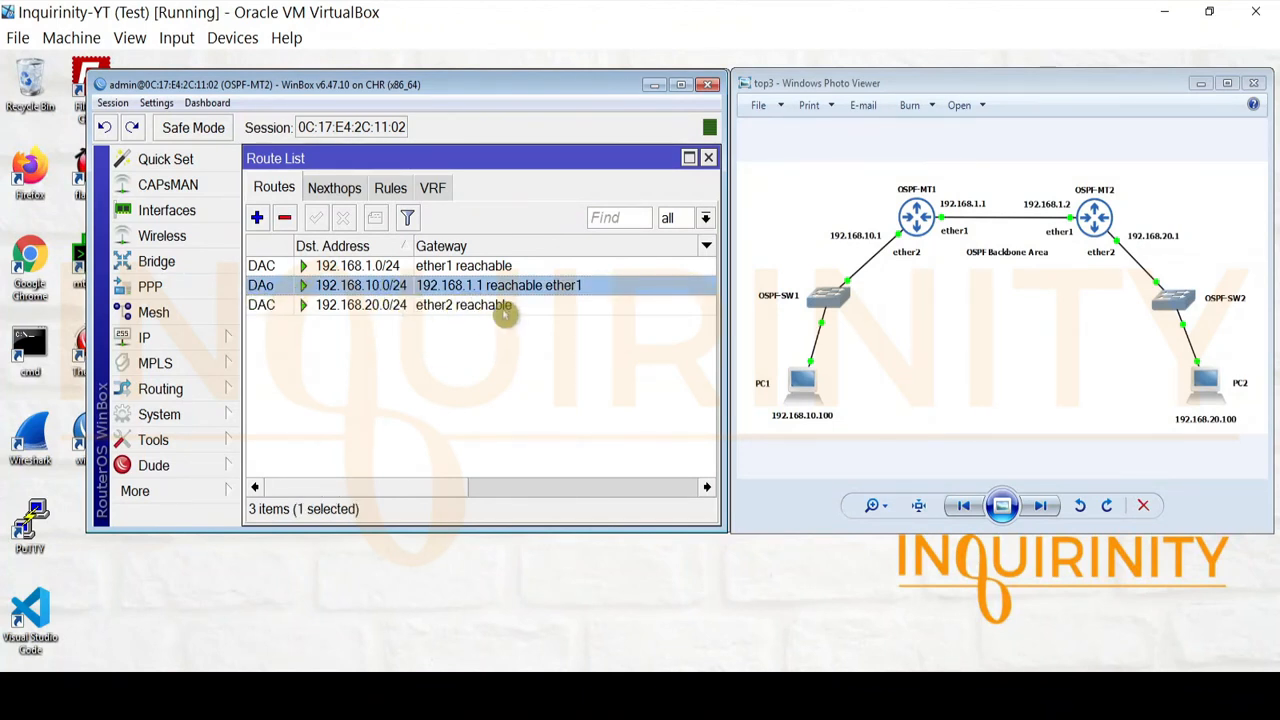
left_click(362, 422)
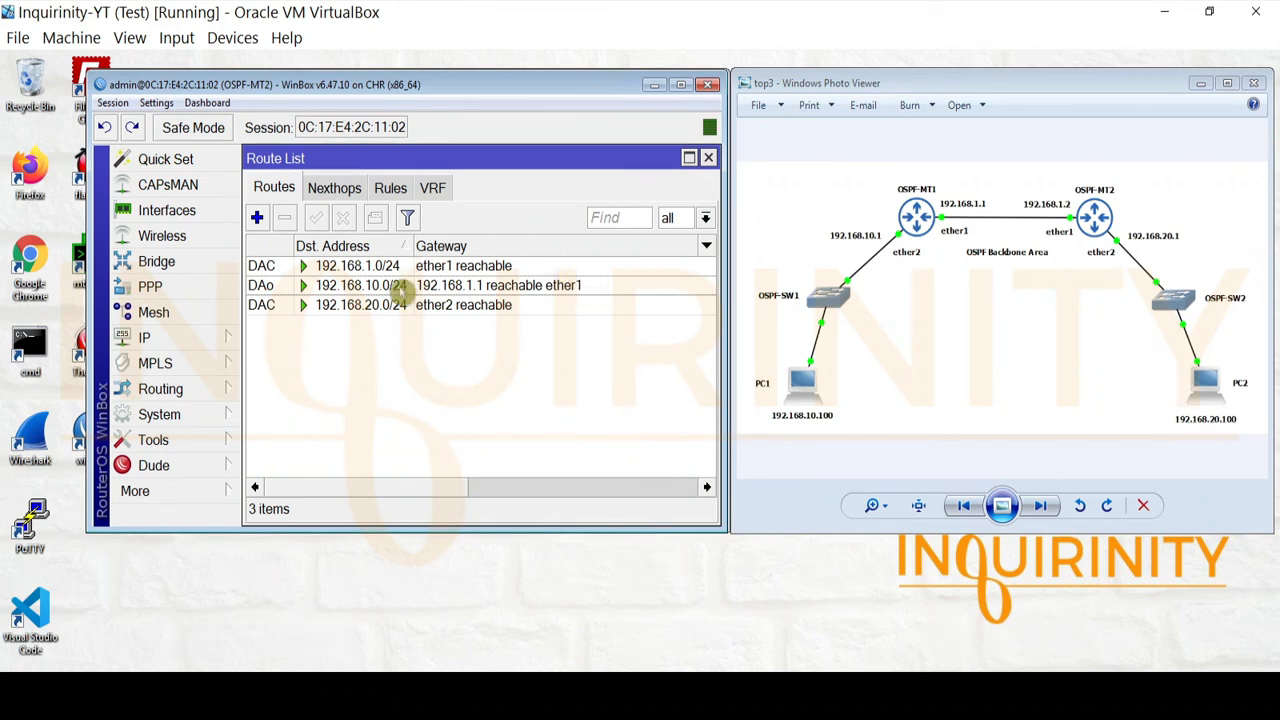
left_click(450, 290)
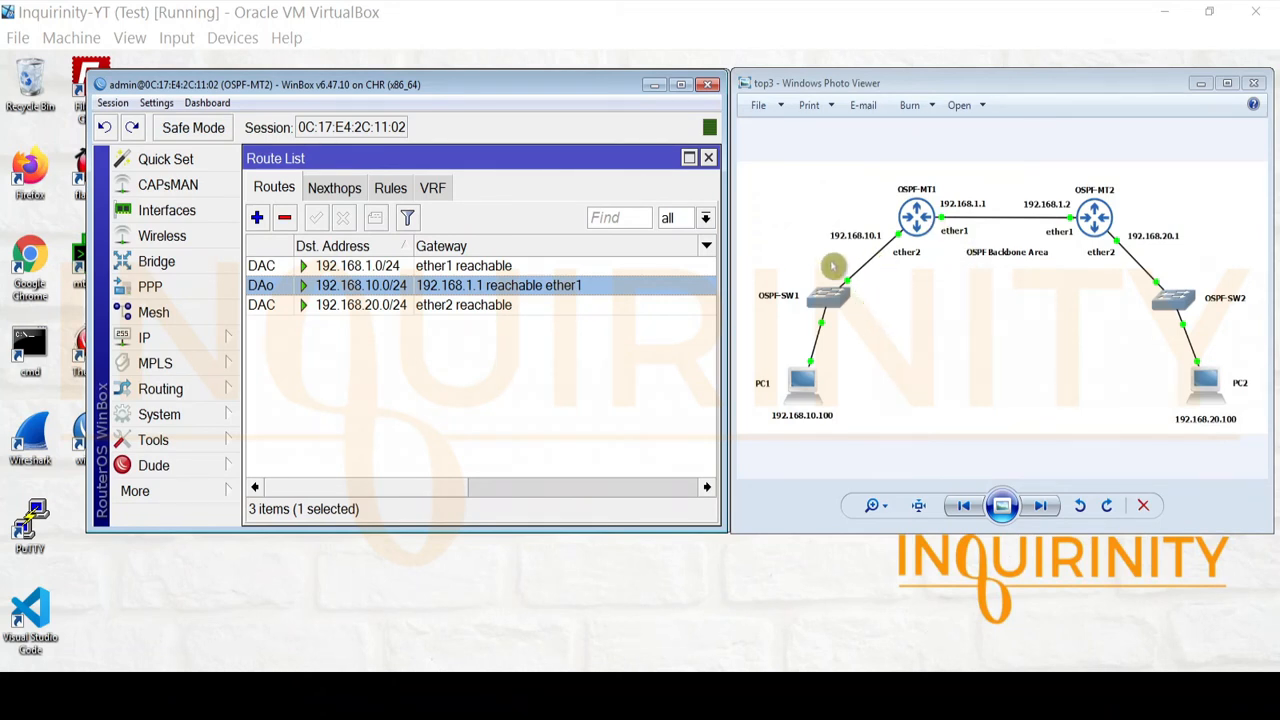
mouse_move(287, 289)
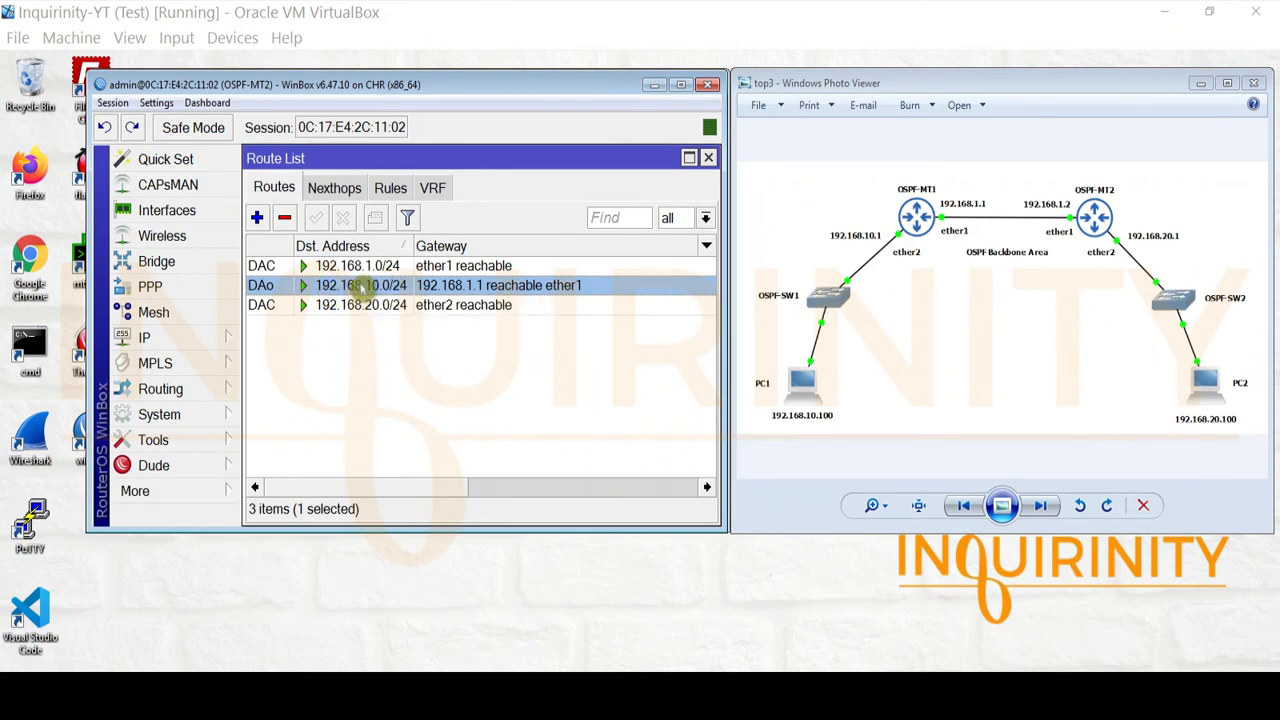
mouse_move(383, 266)
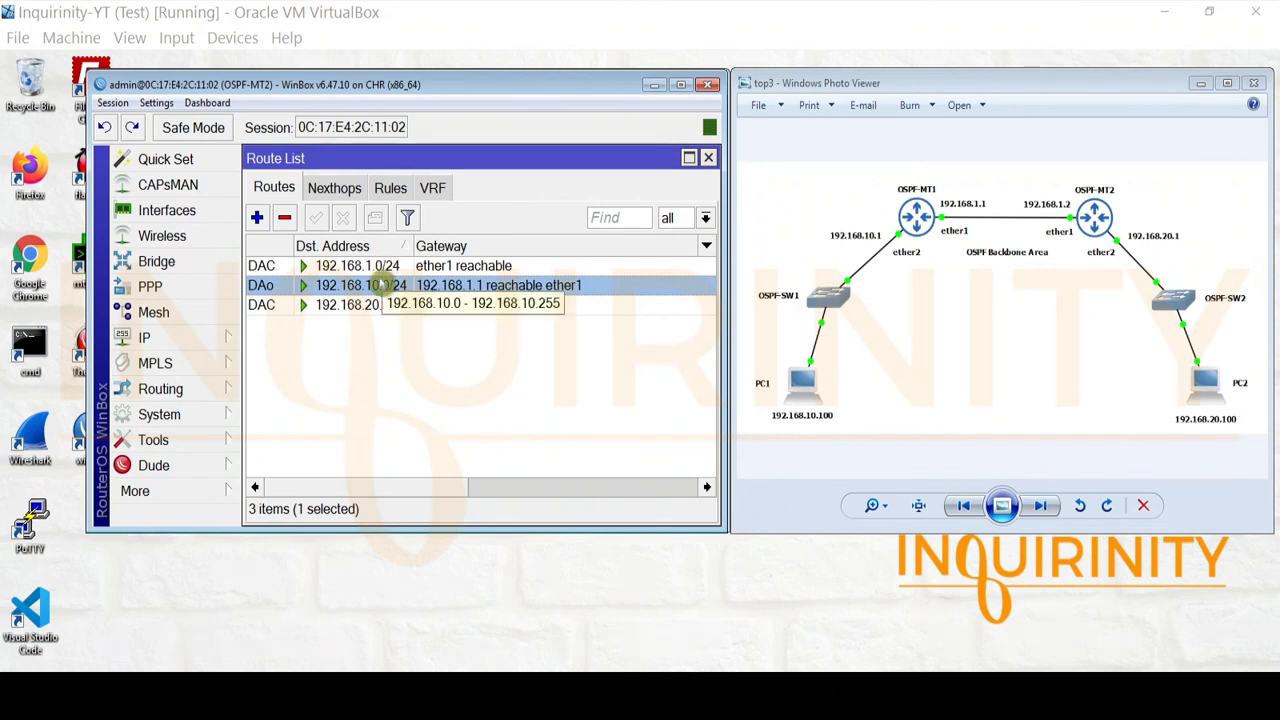
mouse_move(338, 287)
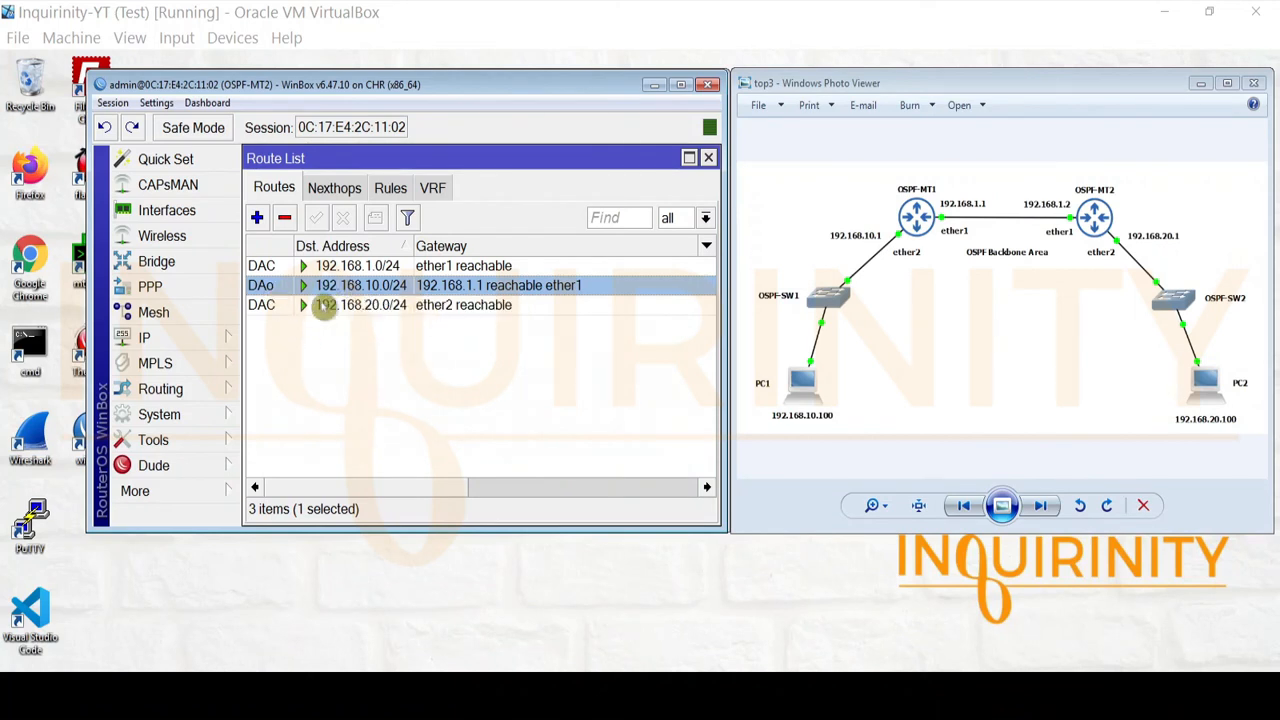
Copy OSPF-MT2's dynamic 192.168.10.0/24 route into a new static route via gateway 192.168.1.1 with distance 120.
double_click(360, 288)
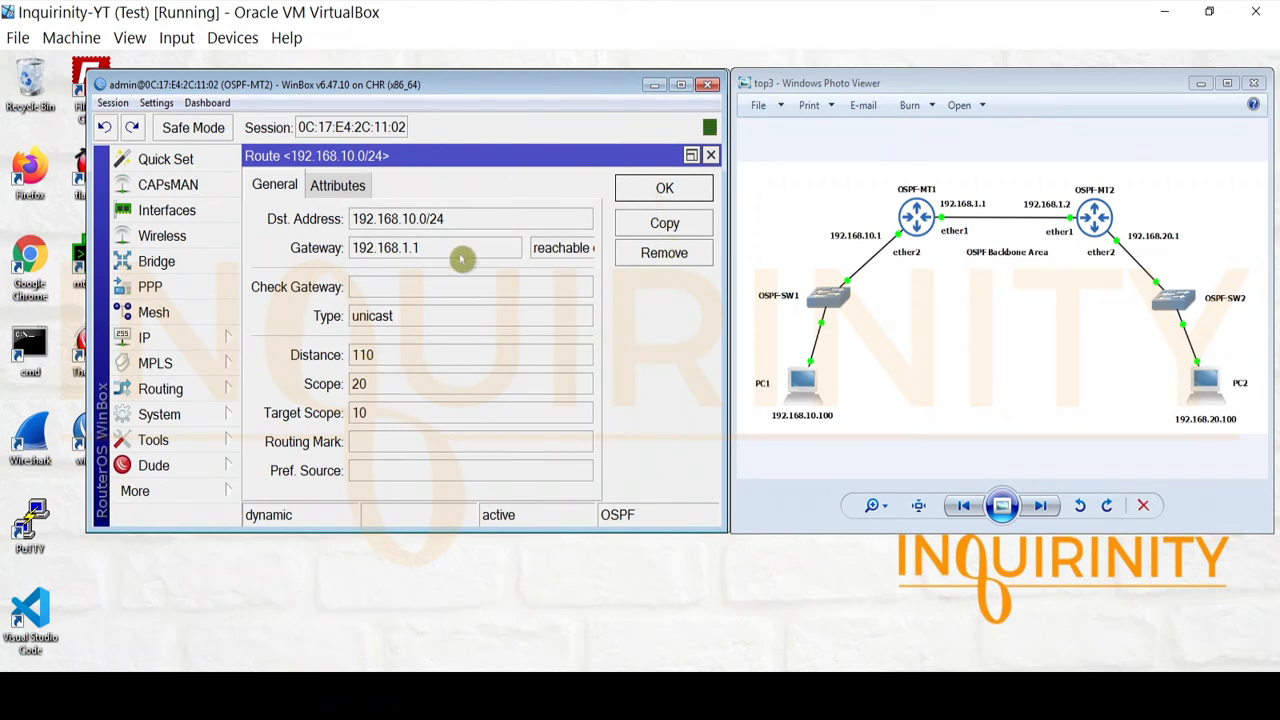
left_click(668, 221)
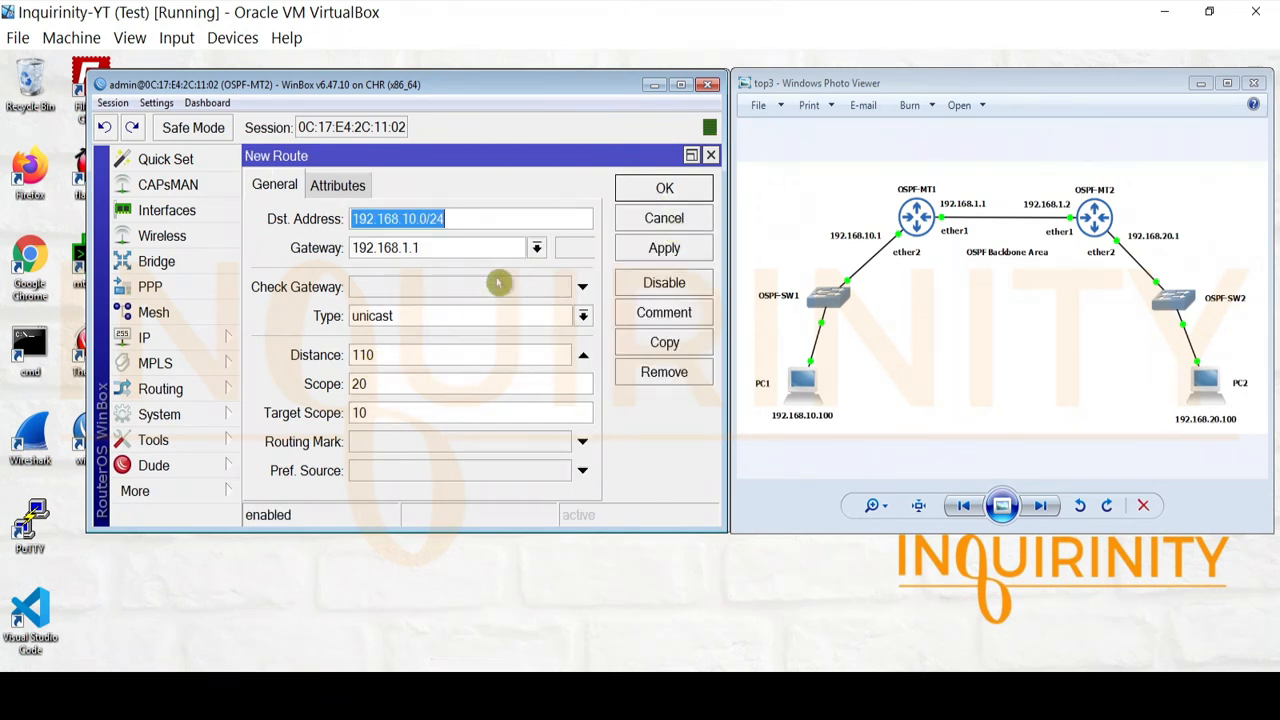
double_click(392, 355)
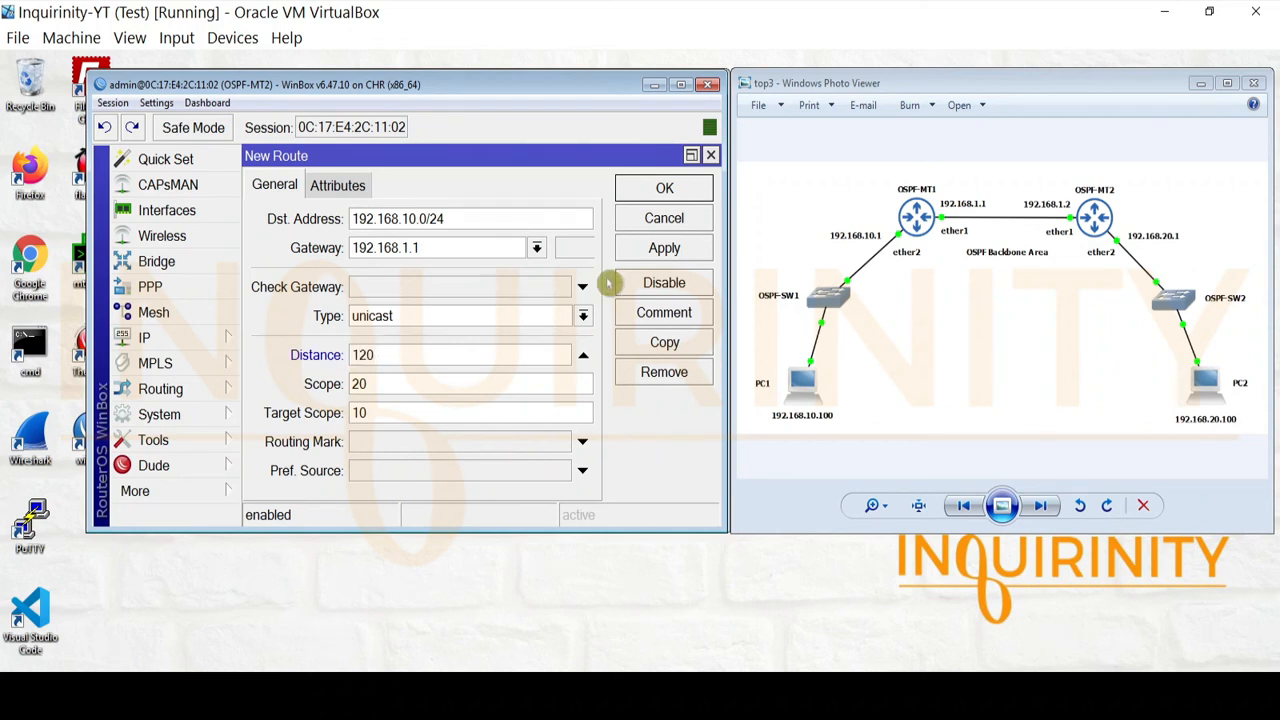
left_click(660, 248)
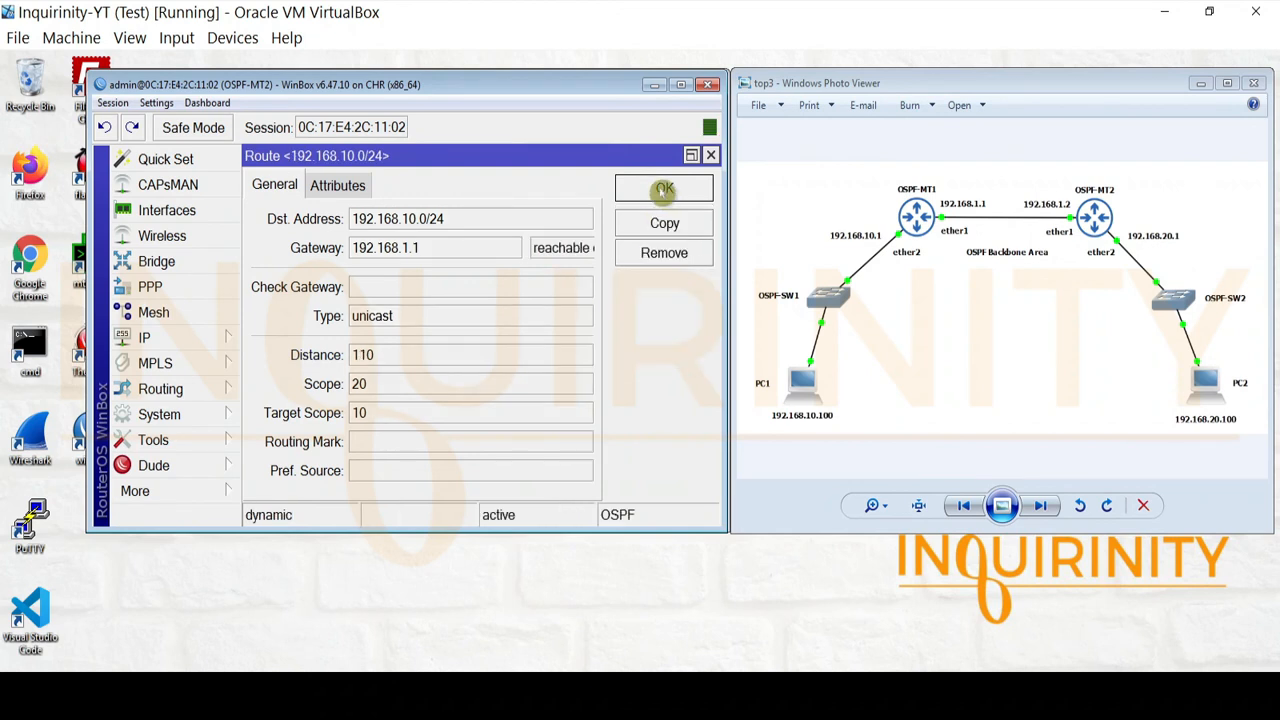
left_click(664, 190)
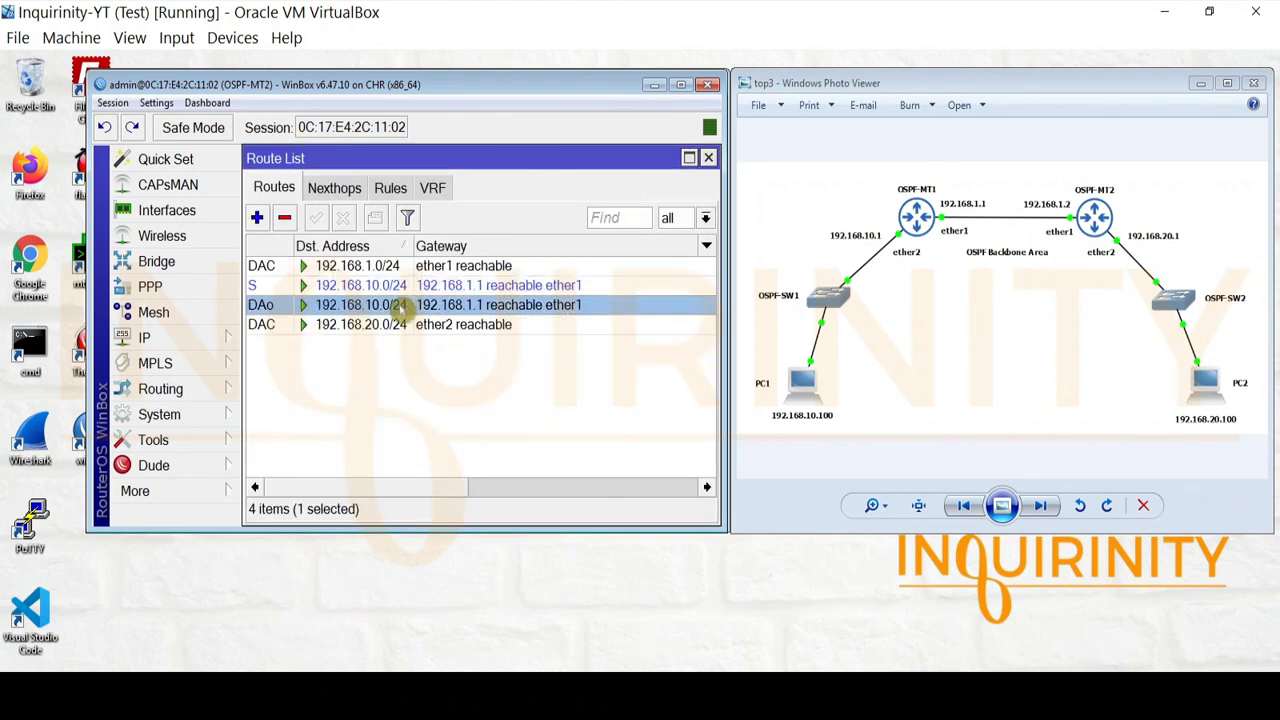
Compare the static and dynamic OSPF routes to 192.168.10.0/24, and check the running ping to PC1 in the PC2 PuTTY terminal.
left_click(410, 287)
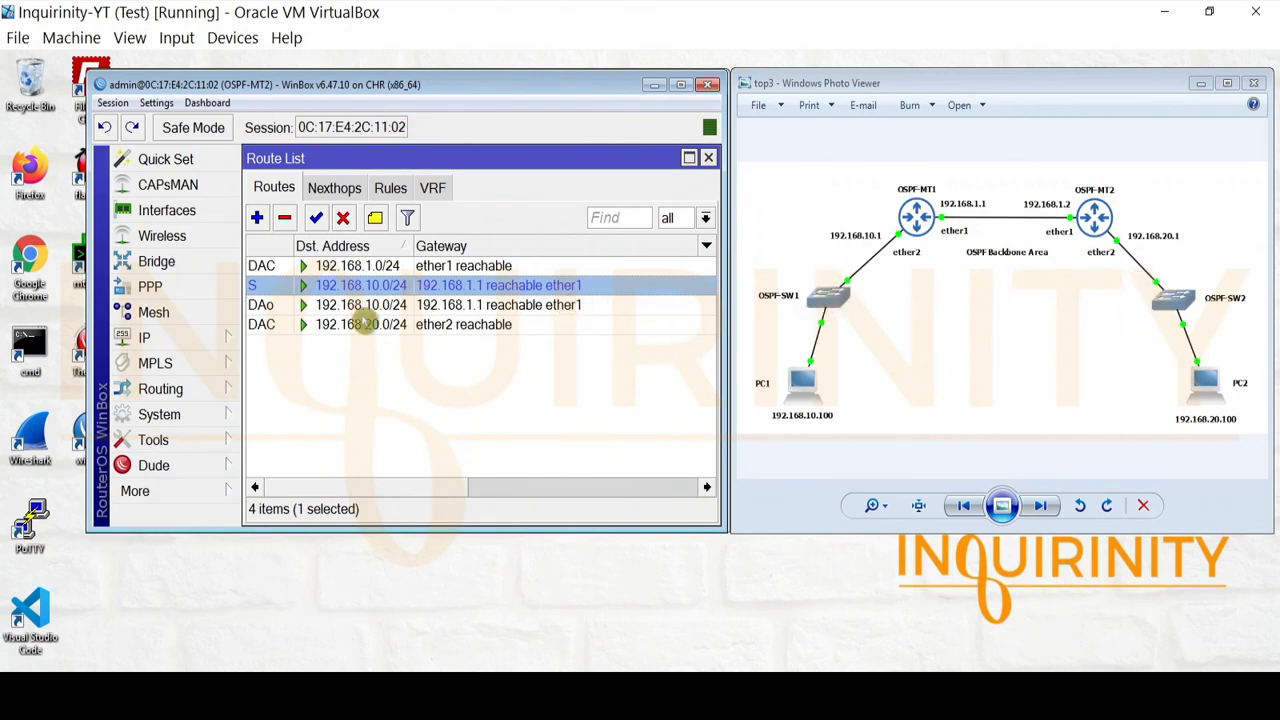
left_click(384, 306)
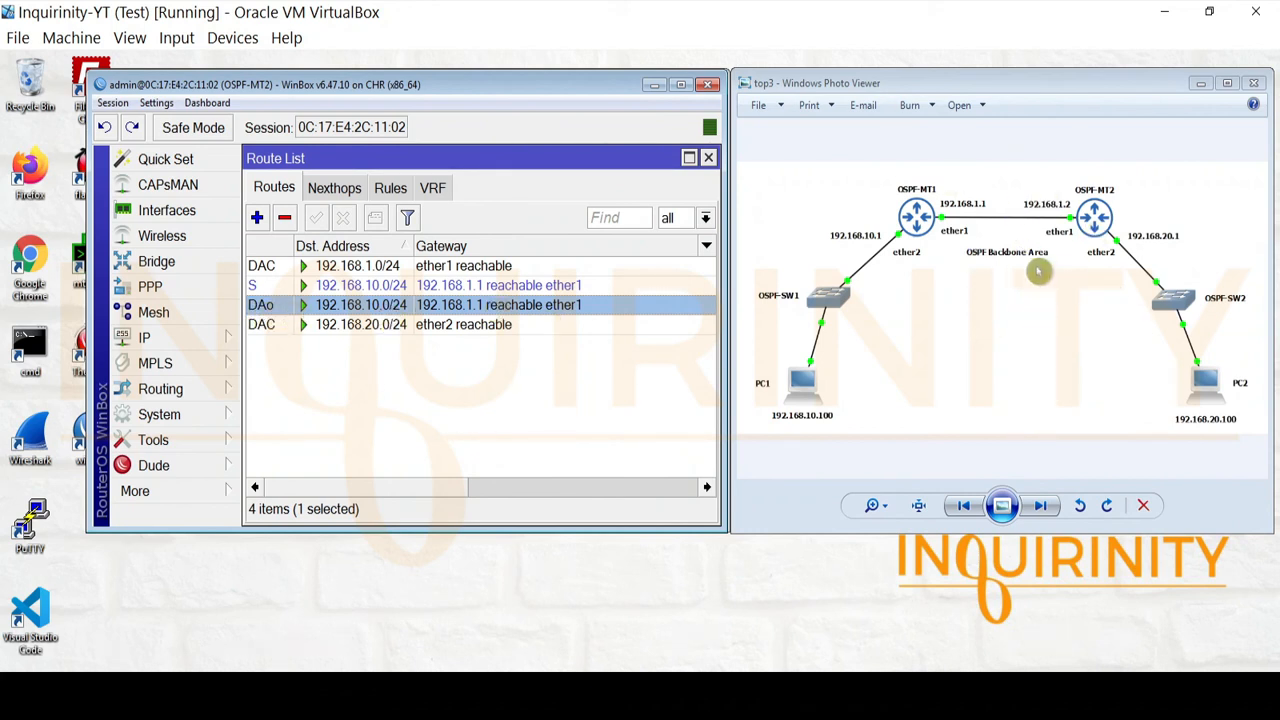
left_click(364, 292)
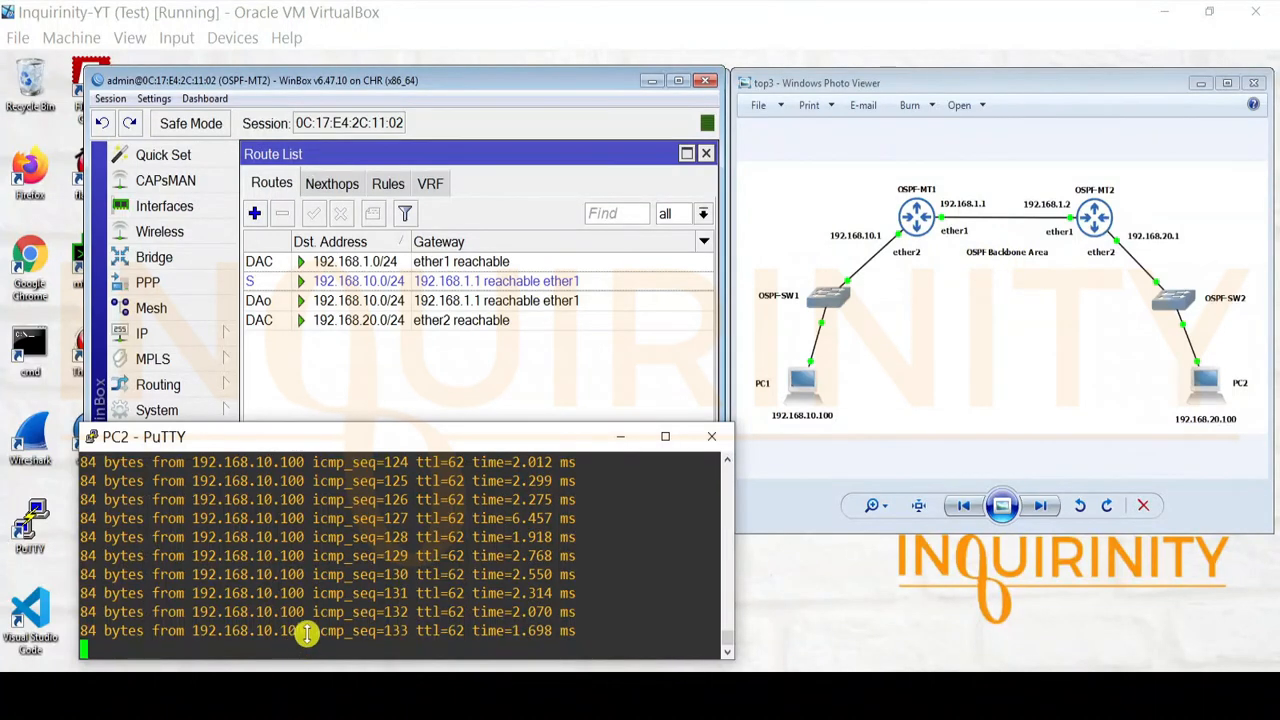
left_click(621, 437)
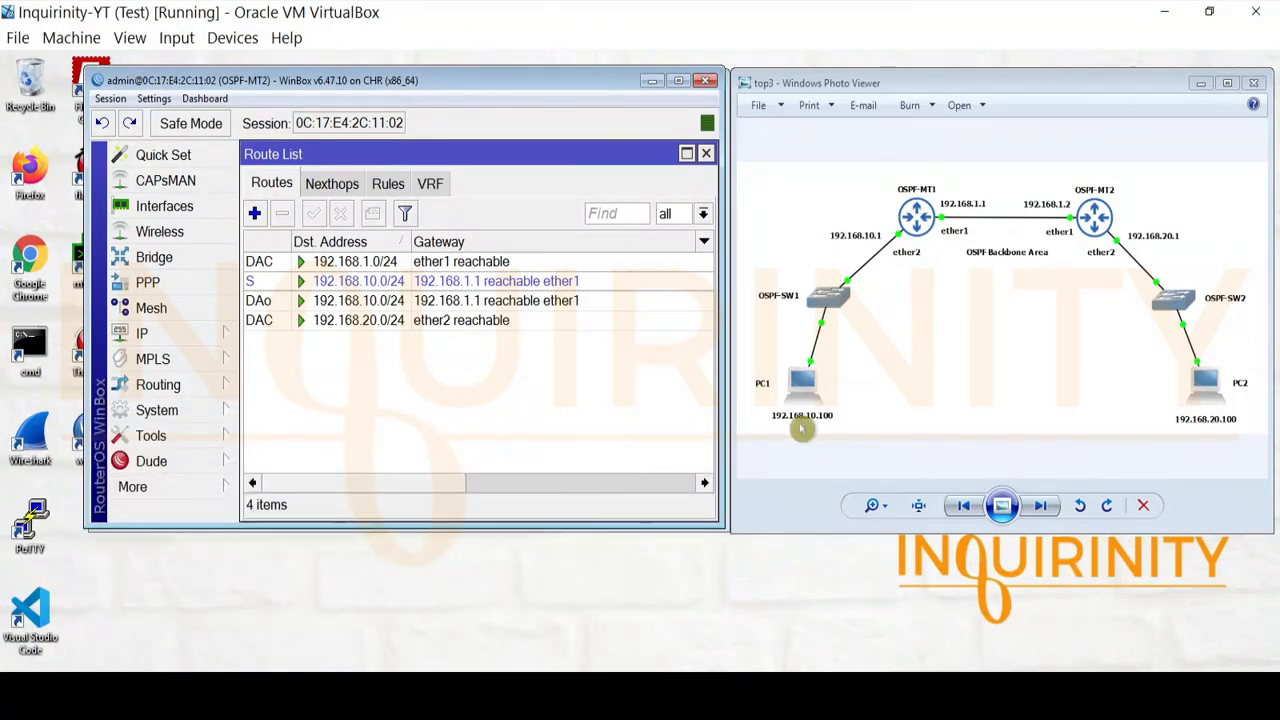
left_click(390, 282)
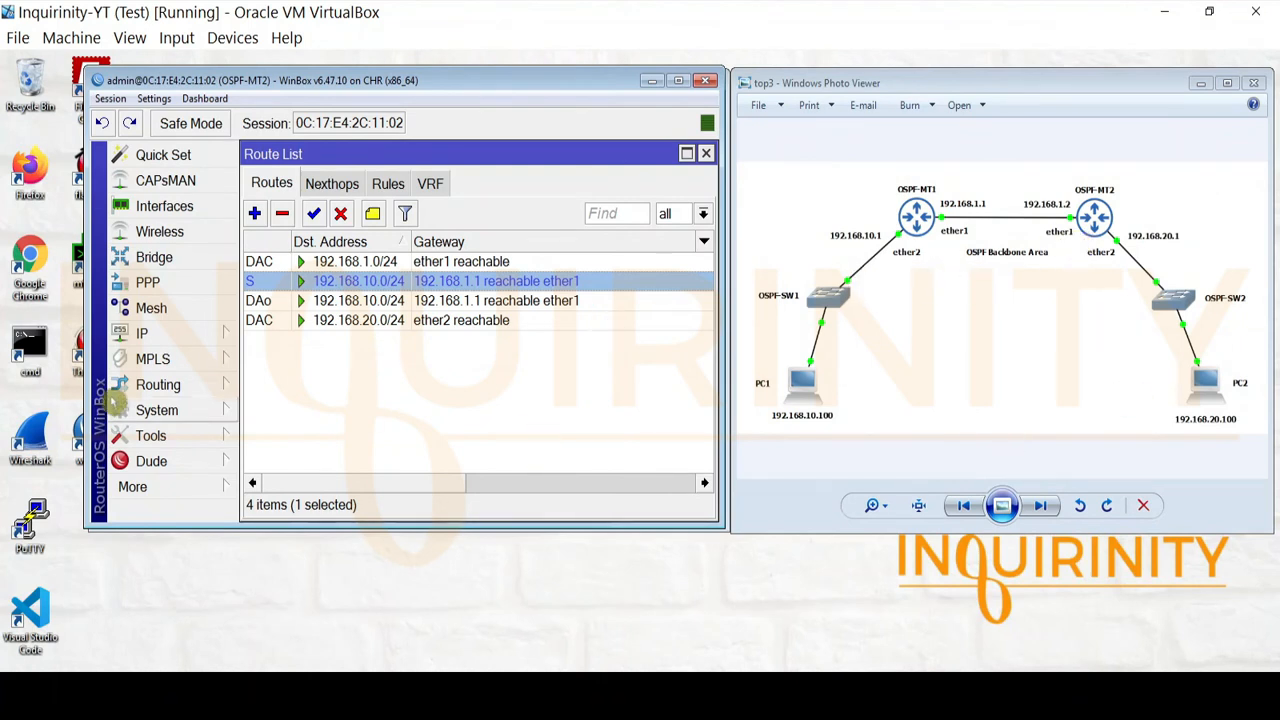
Disable the default OSPF instance on OSPF-MT2.
left_click(178, 388)
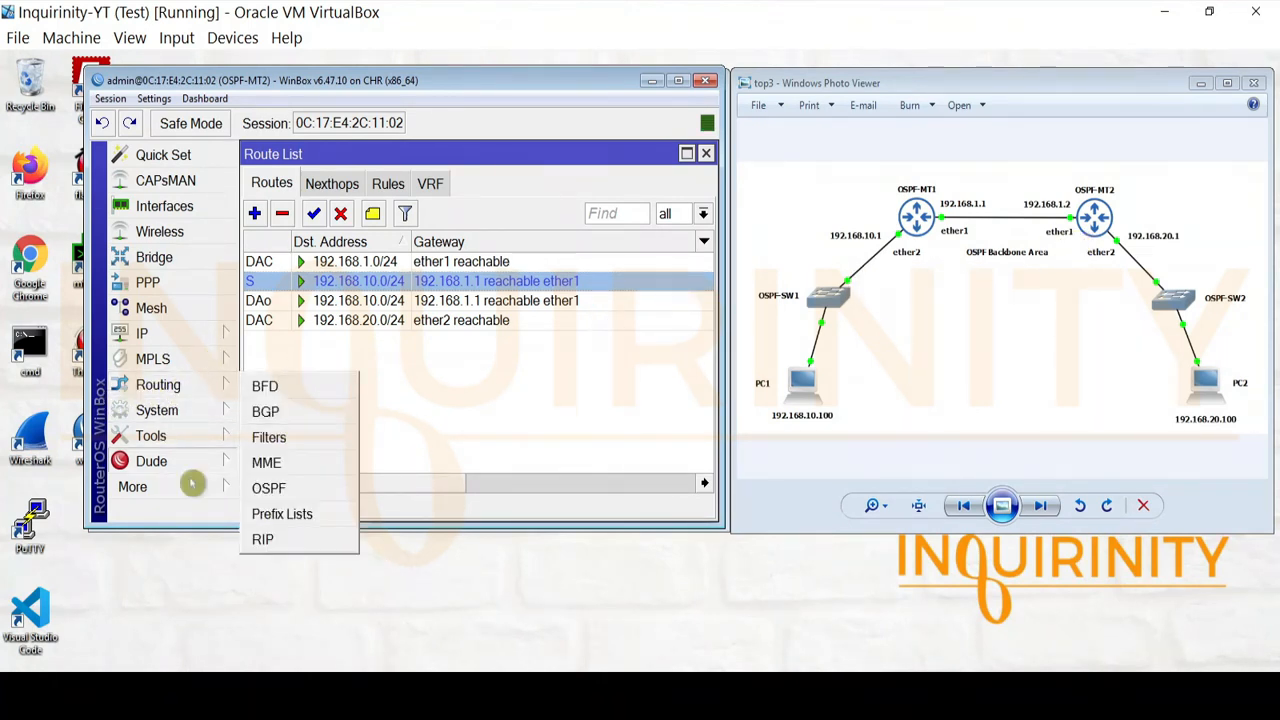
left_click(270, 489)
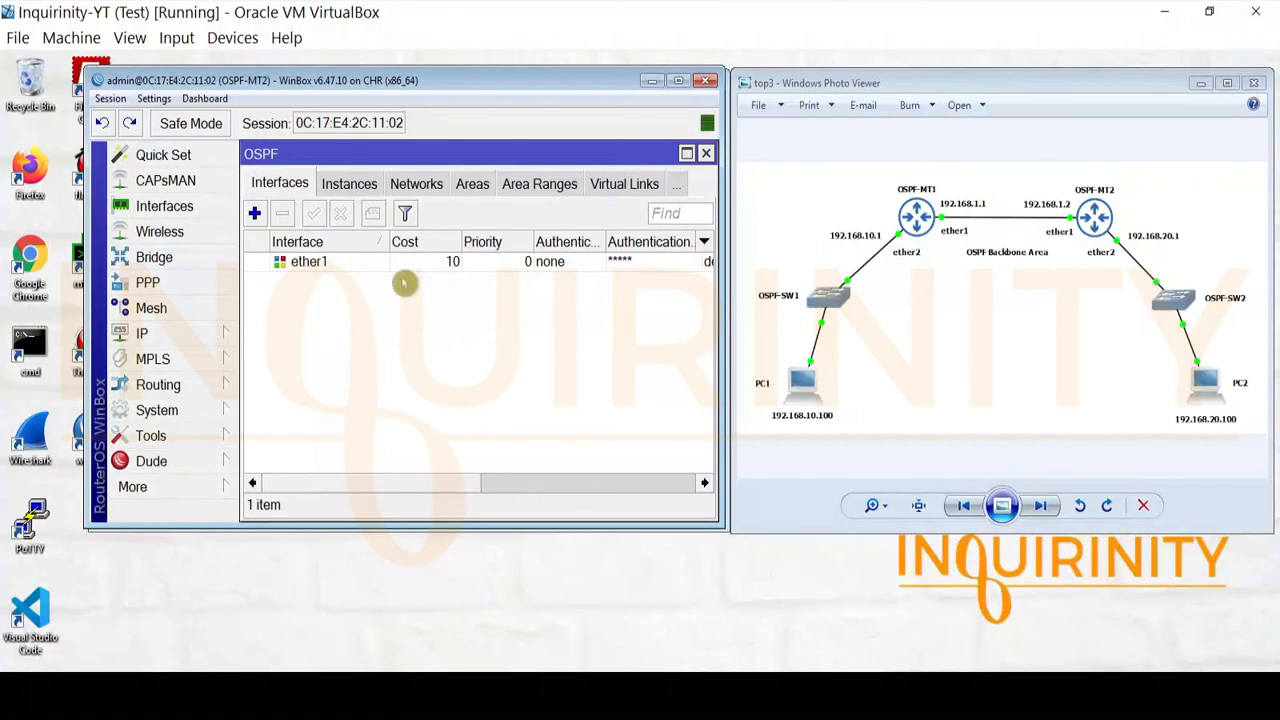
left_click(350, 186)
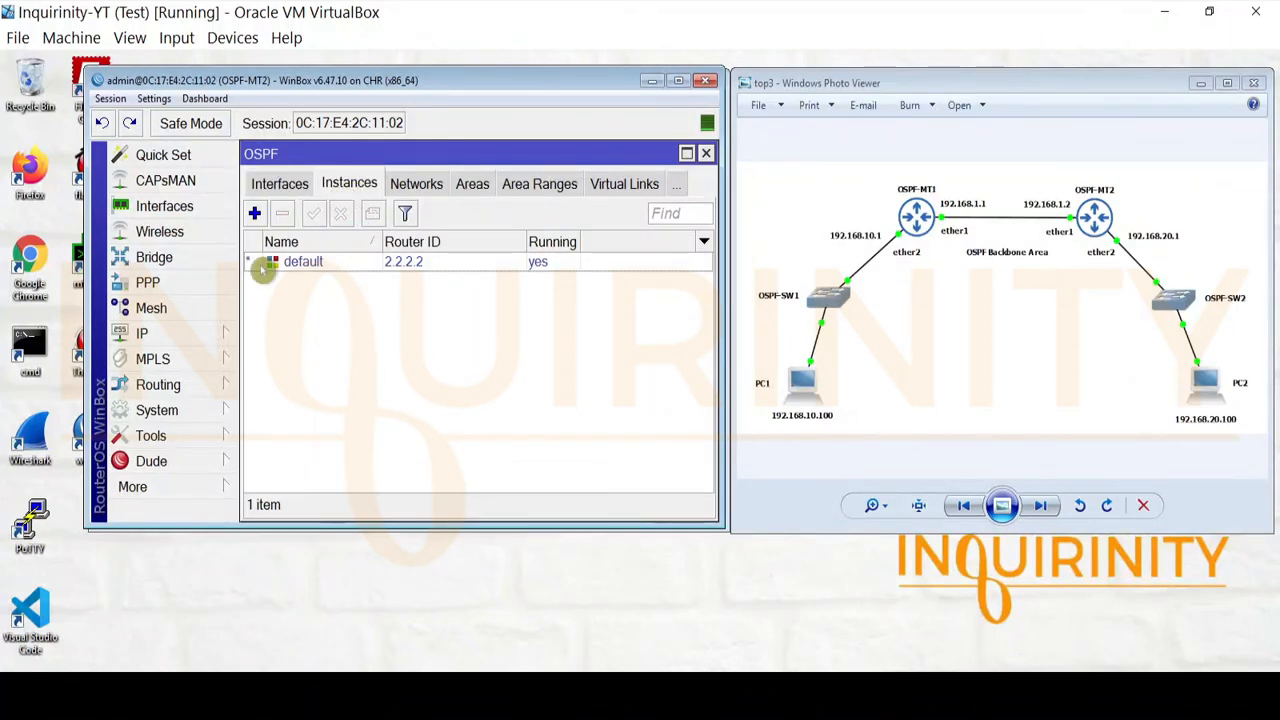
left_click(300, 266)
left_click(340, 213)
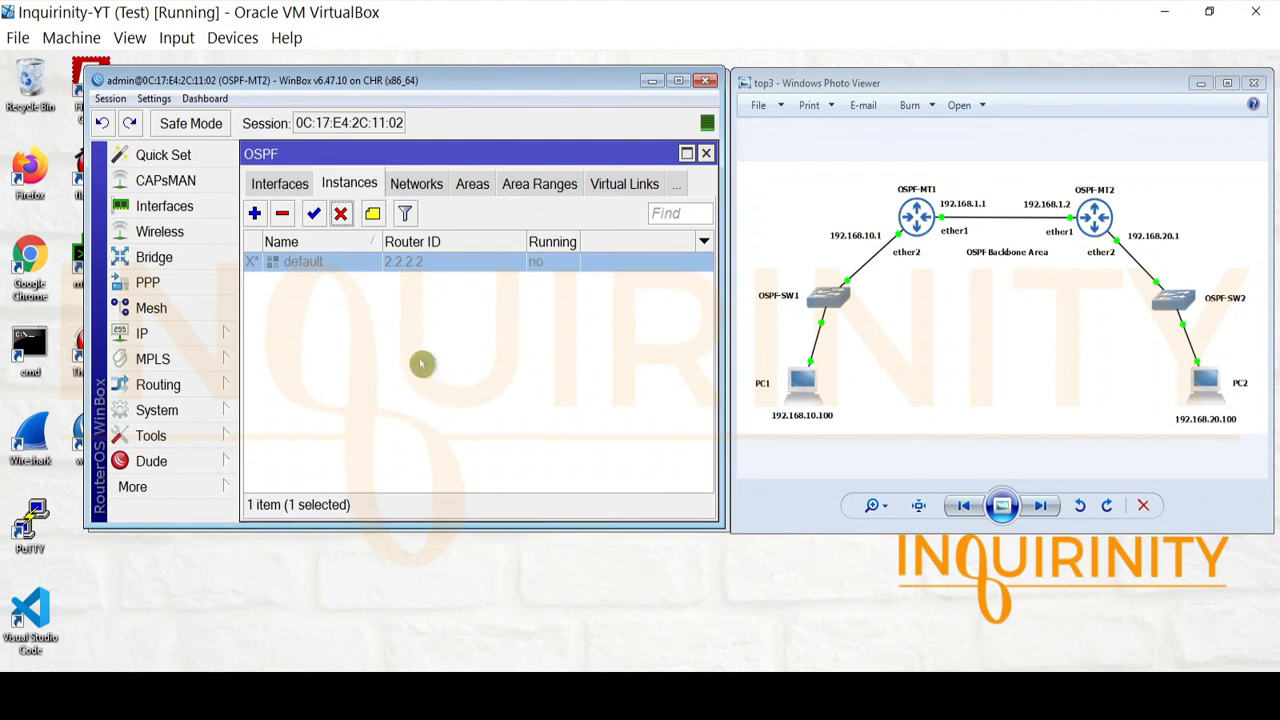
Move the OSPF window below the routes to check the static 192.168.10.0/24 route, and inspect the ongoing PC2 ping to 192.168.10.100.
left_click_drag(423, 157, 425, 372)
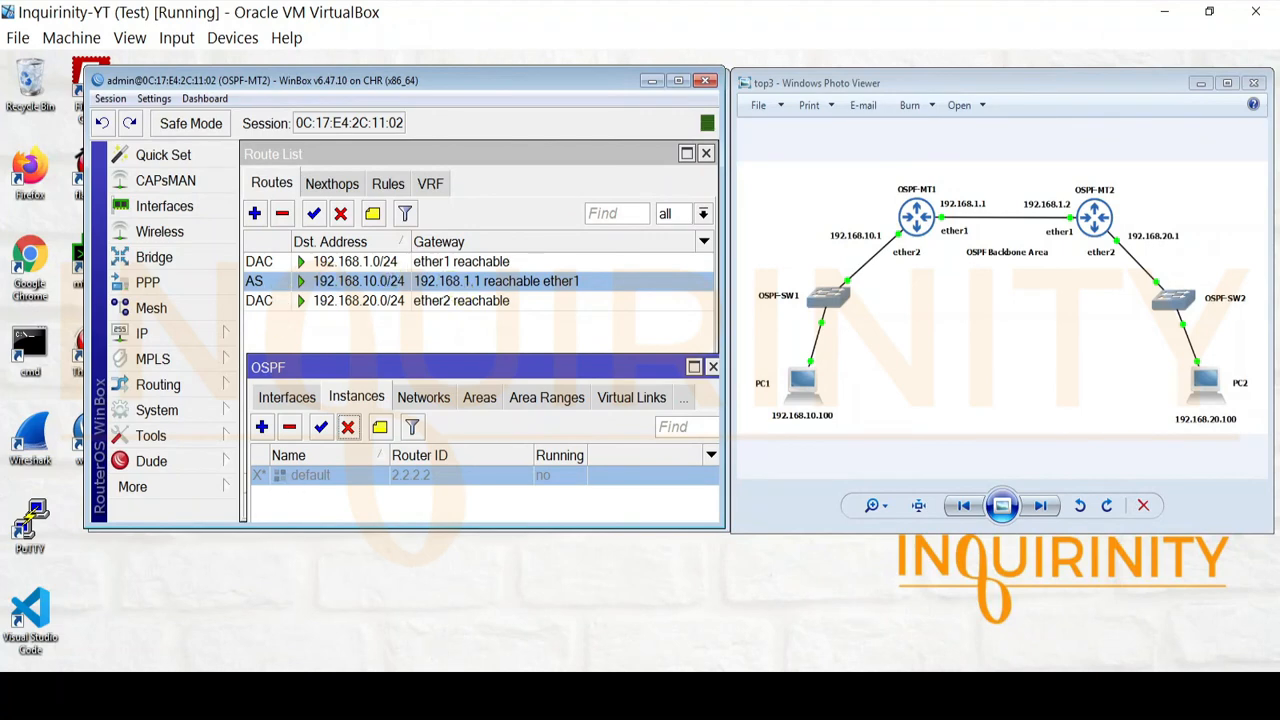
left_click(480, 697)
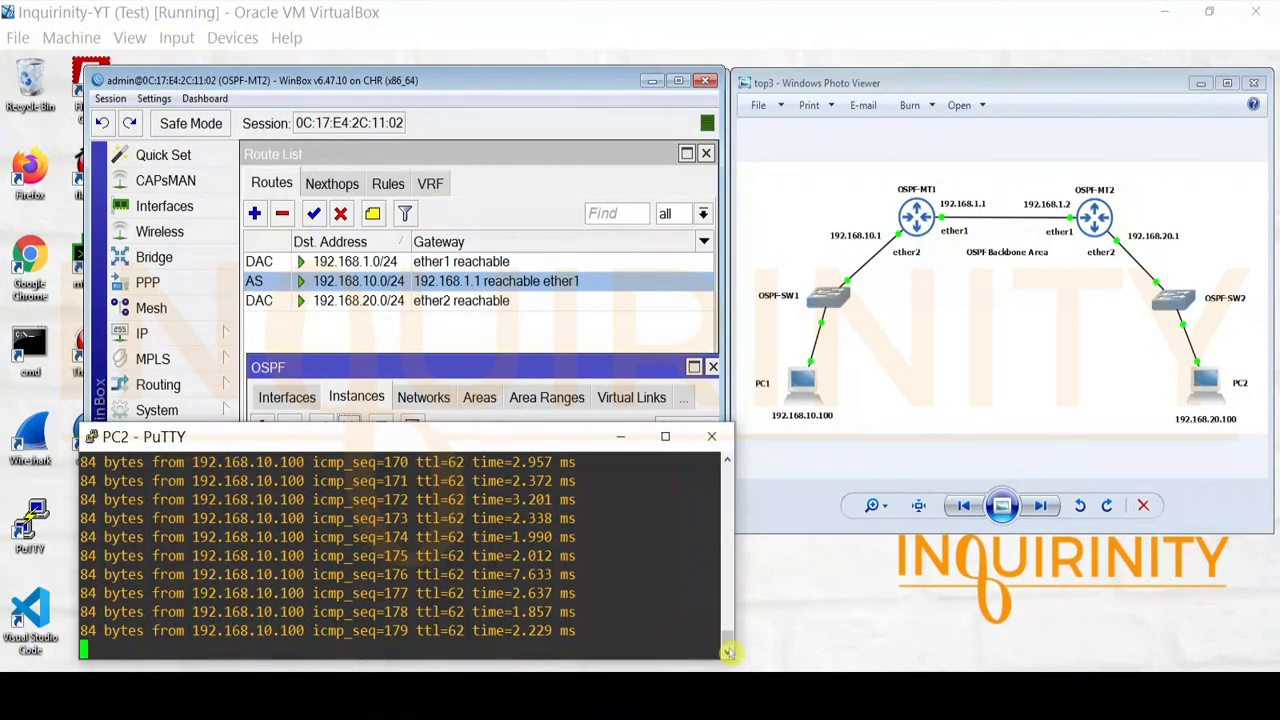
mouse_move(729, 652)
left_mouse_down()
mouse_move(727, 558)
mouse_move(729, 652)
left_mouse_up()
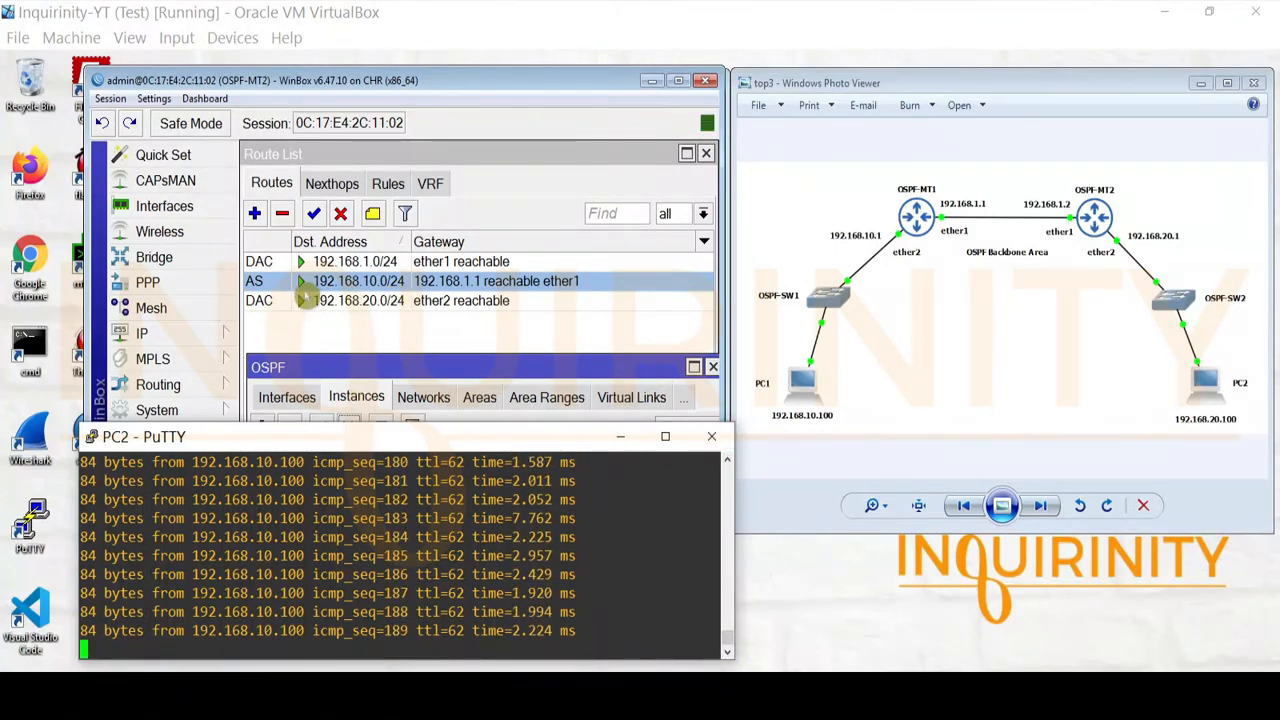
left_click(486, 373)
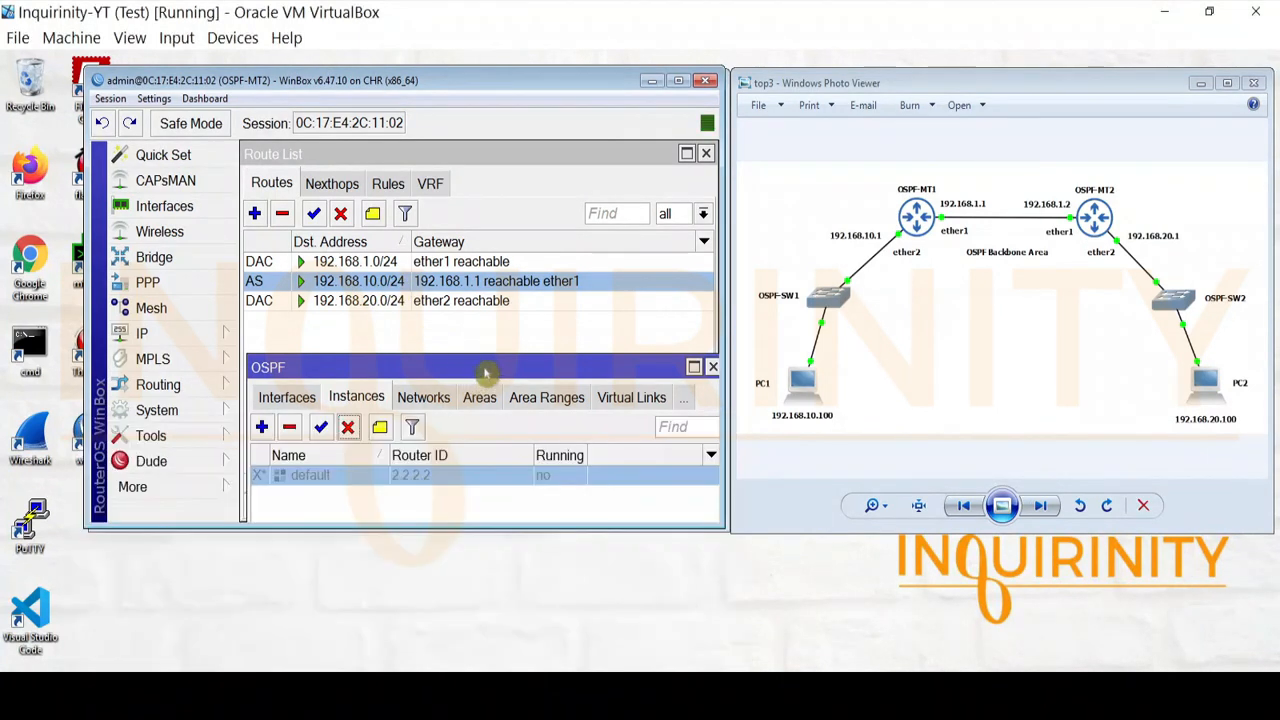